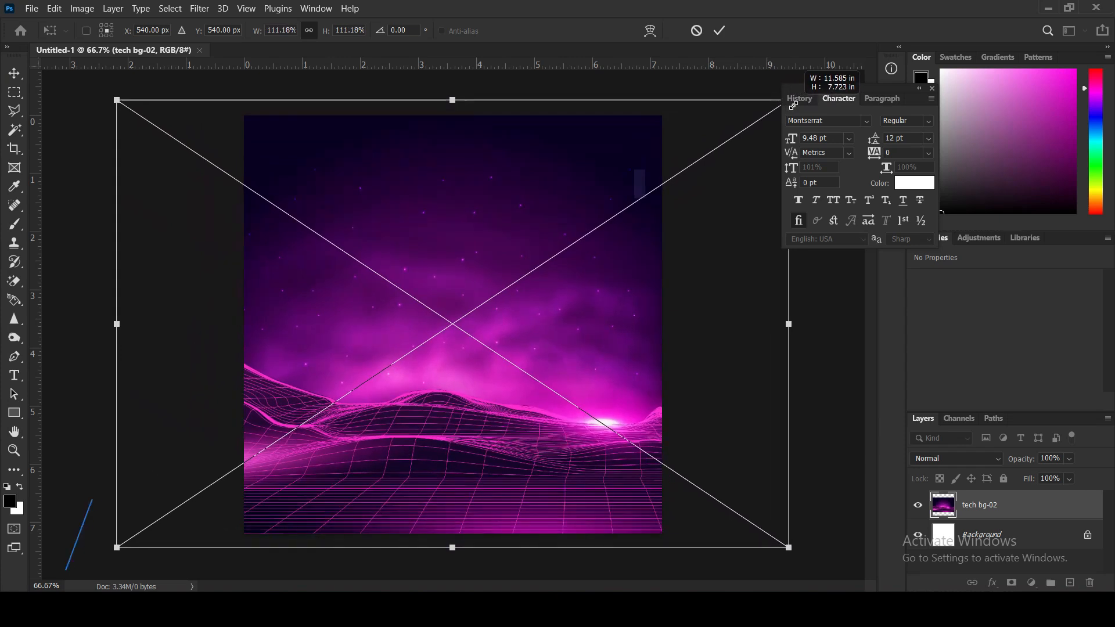
Enlarge the tech bg-02 image to cover the canvas, and clip a Hue/Saturation adjustment with hue +21 to it
drag(624, 252, 652, 272)
key(Return)
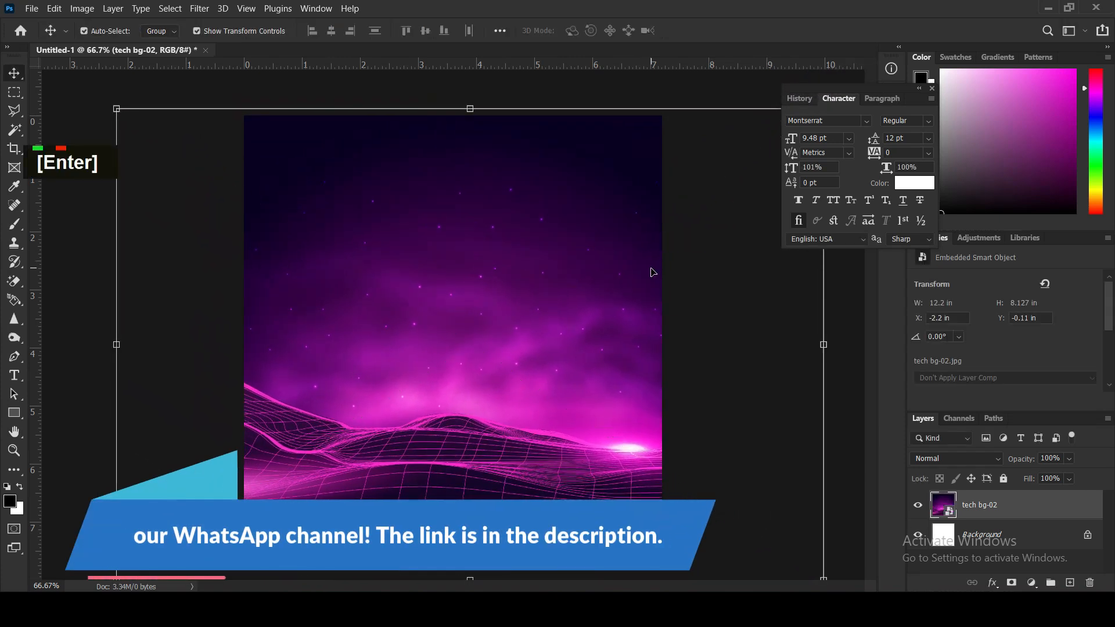
mouse_move(321, 589)
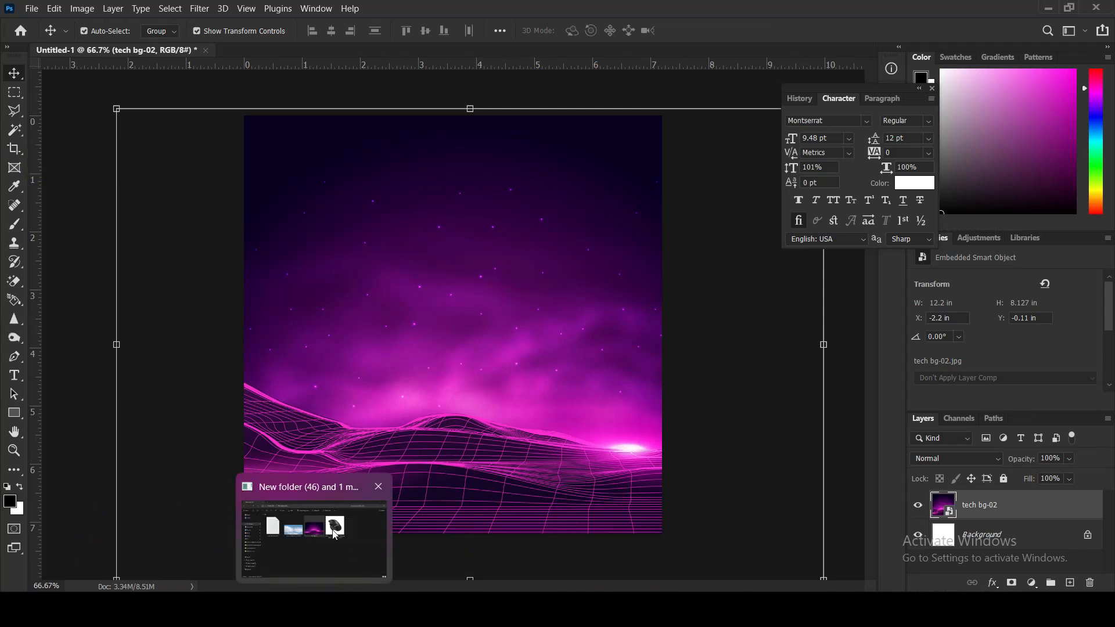
click(1031, 582)
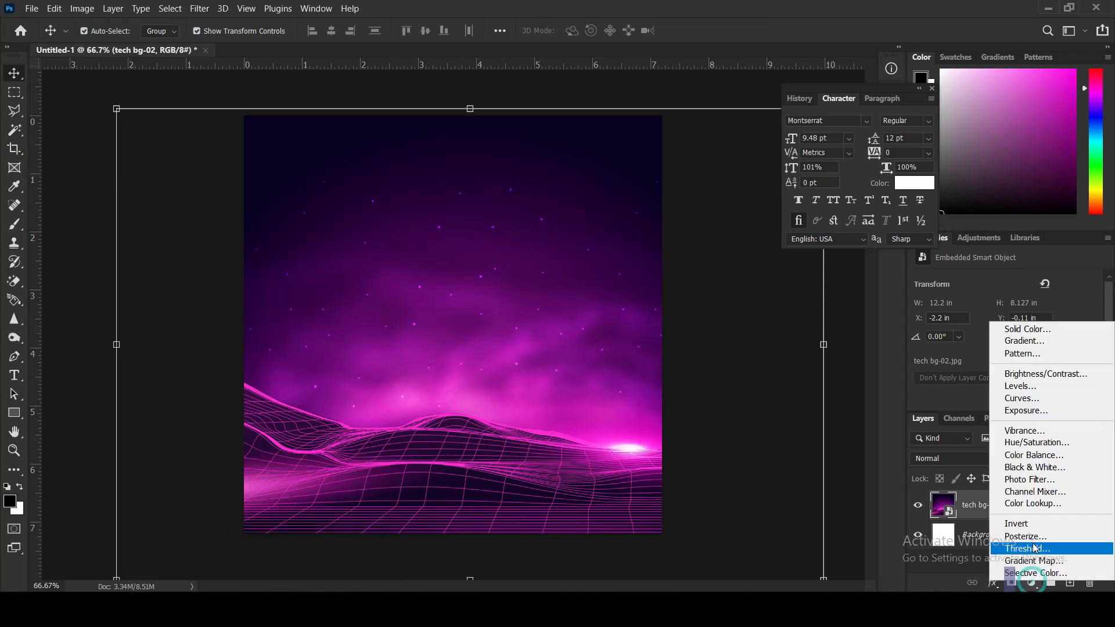
click(1005, 443)
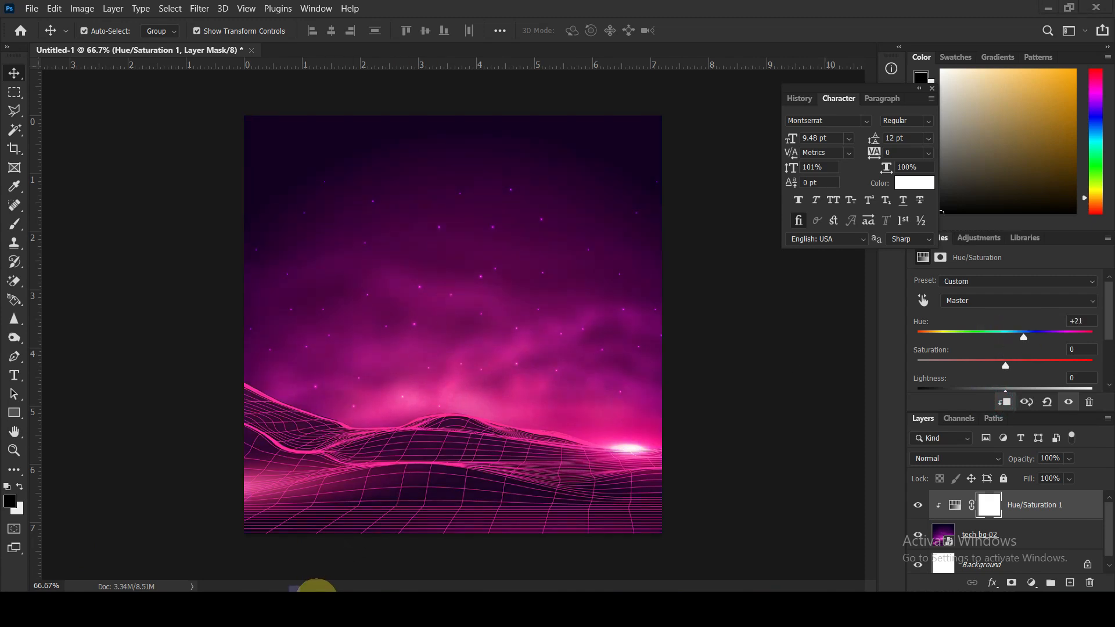
Place the delimitation-land-with-trees sky image, enlarged, over the upper part of the canvas and set its blend mode to Linear Dodge (Add)
click(316, 587)
drag(404, 238, 479, 343)
drag(660, 216, 779, 153)
drag(611, 353, 617, 225)
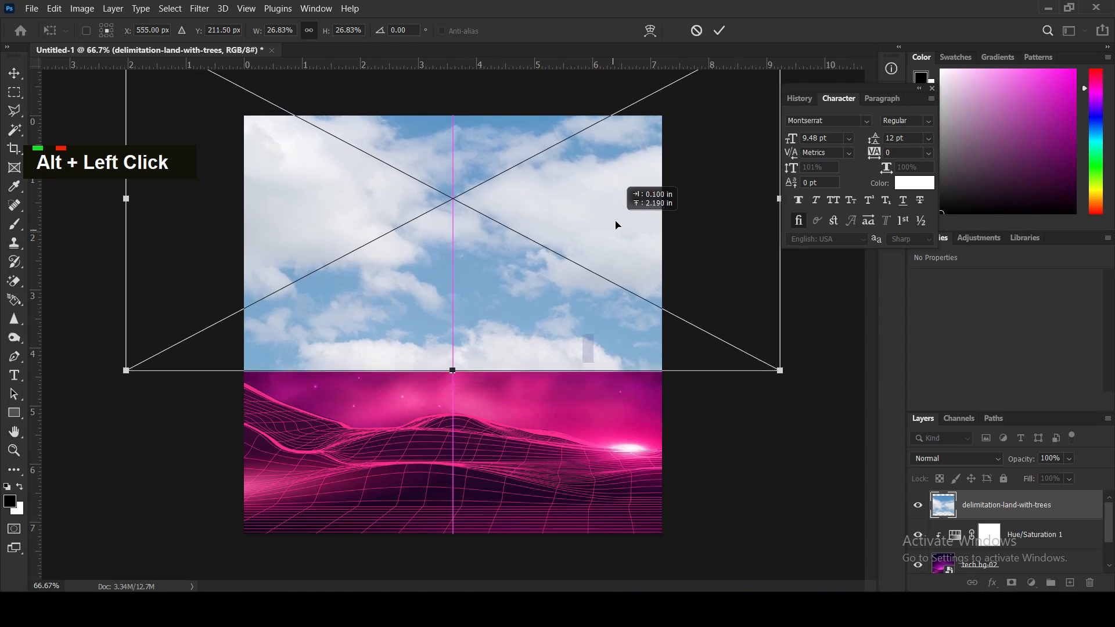
key(Return)
click(956, 458)
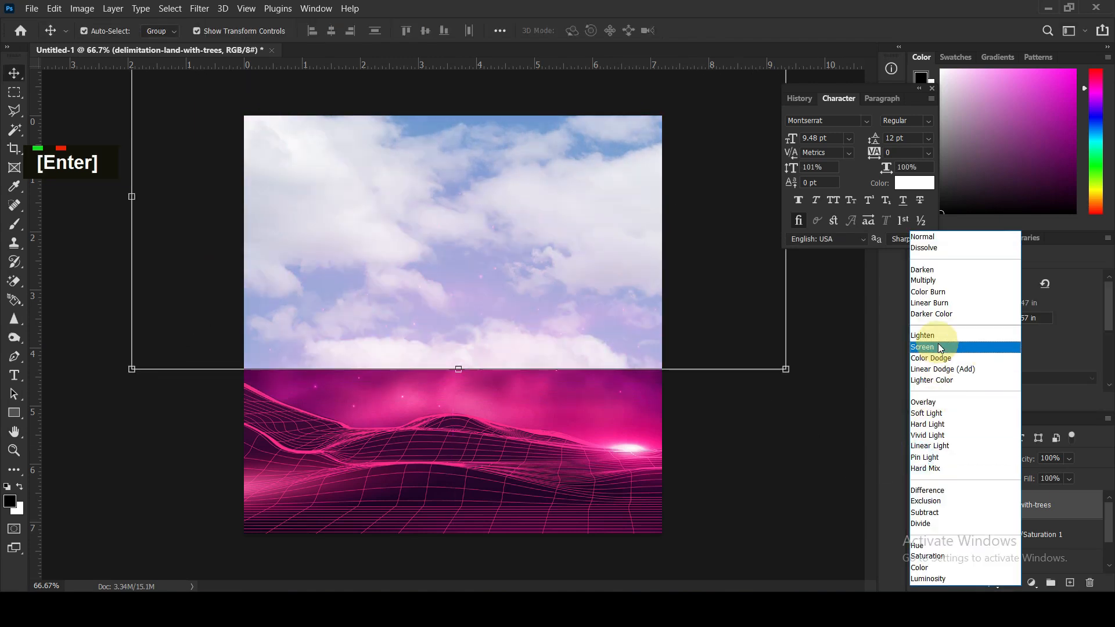
click(942, 369)
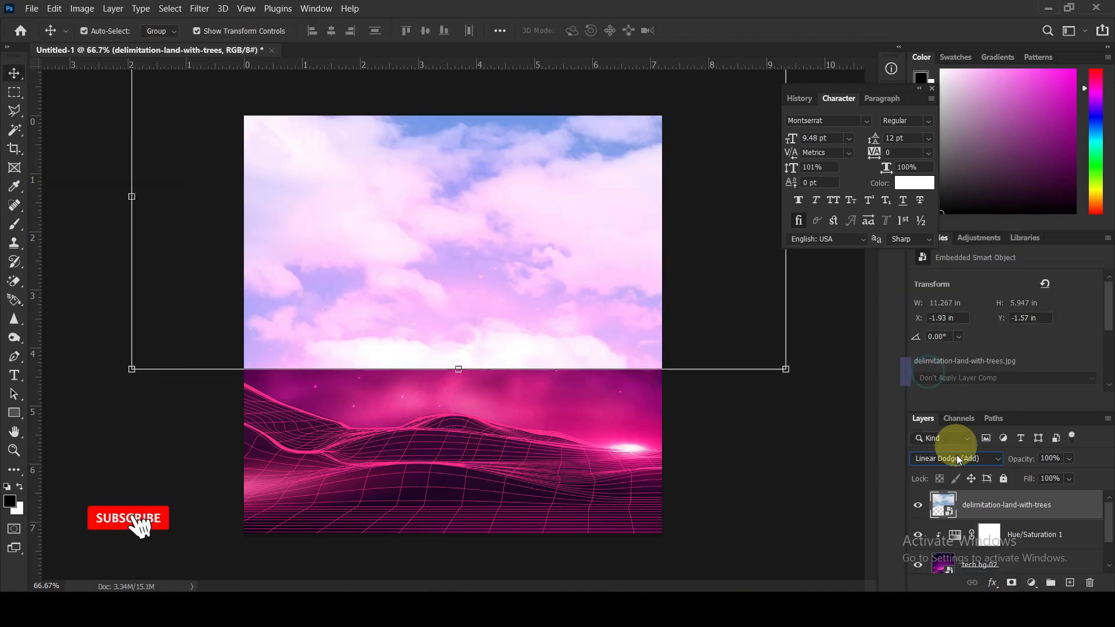
Clip a colorizing Hue/Saturation adjustment to the sky layer, with hue 357 and saturation 65
click(1031, 583)
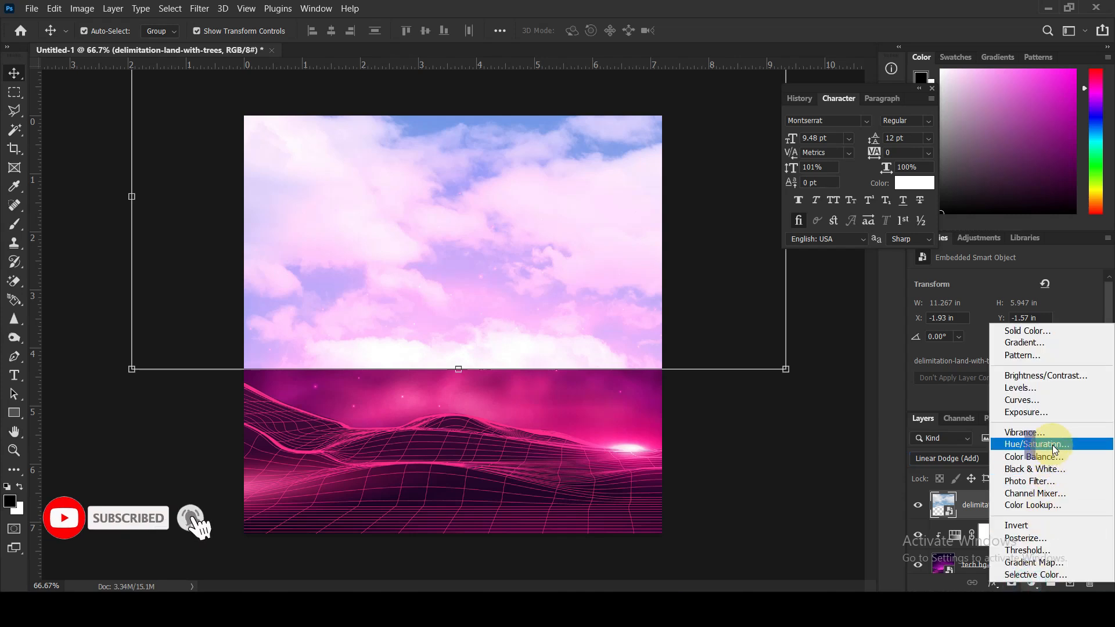
click(1025, 439)
scroll(1106, 343, down, 3)
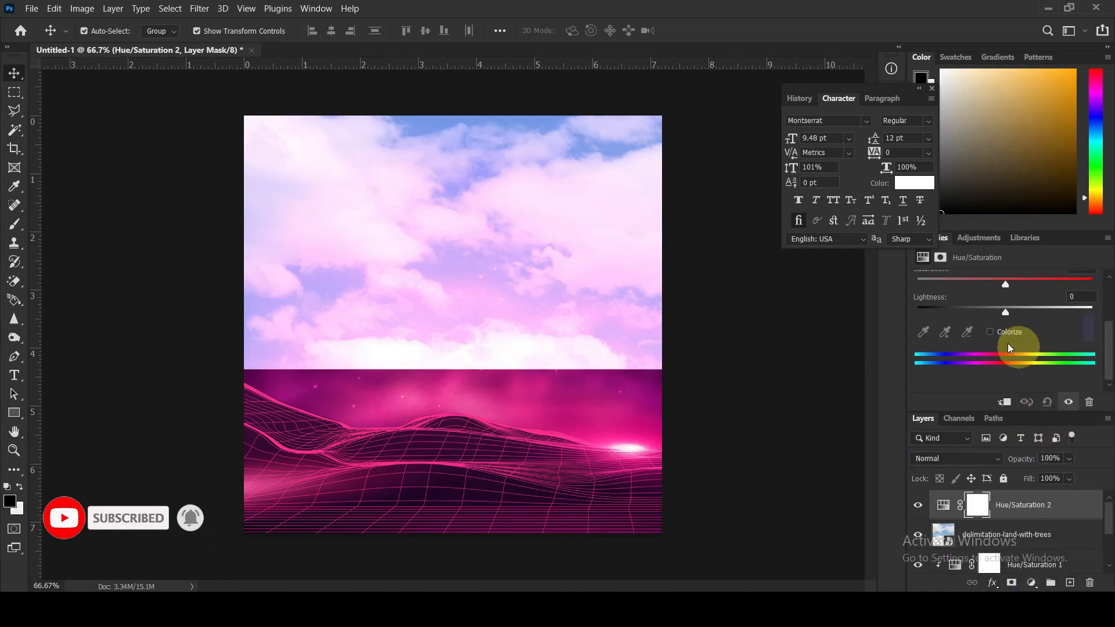
click(991, 332)
click(1004, 400)
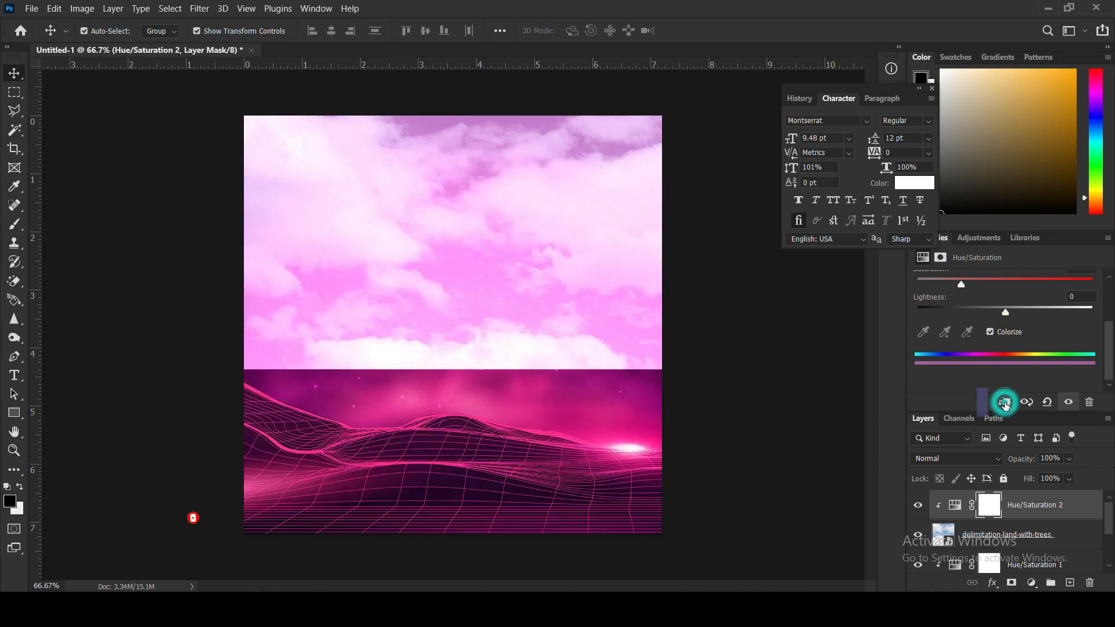
mouse_move(1107, 352)
mouse_down()
mouse_move(1105, 314)
mouse_move(1093, 343)
mouse_up()
drag(961, 366, 1021, 369)
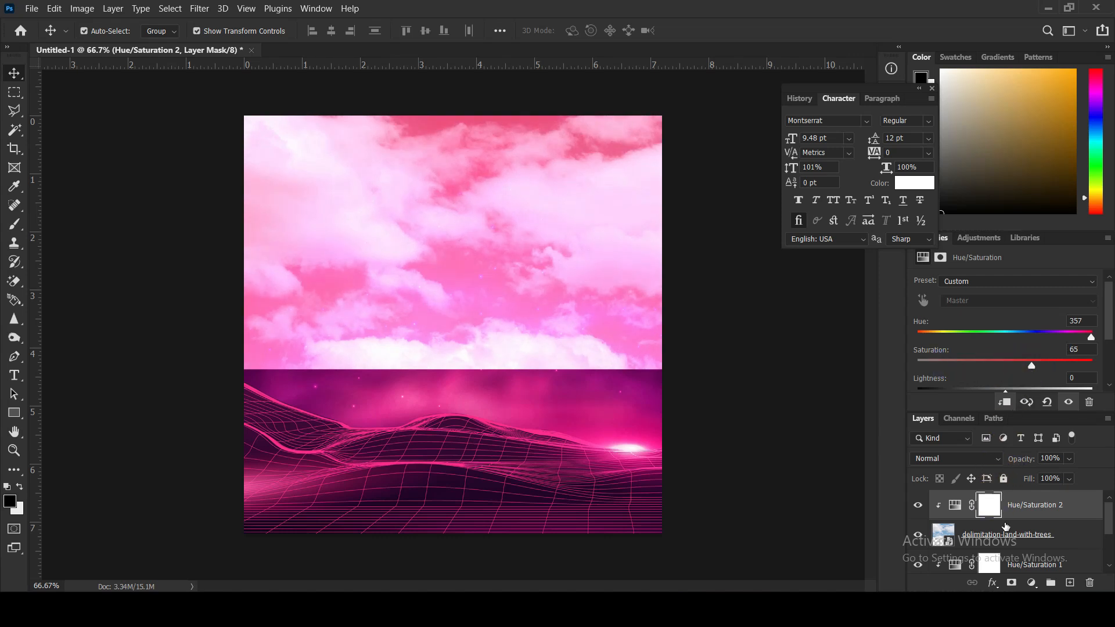
Add a layer mask to the sky layer and brush it with soft black to fade out the lower and left parts of the clouds
click(1008, 532)
click(1011, 583)
click(14, 224)
mouse_move(214, 341)
mouse_down()
mouse_move(204, 353)
mouse_move(335, 382)
mouse_move(616, 409)
mouse_up()
drag(255, 225, 356, 309)
mouse_move(251, 246)
mouse_down()
mouse_move(426, 385)
mouse_move(644, 440)
mouse_up()
drag(204, 344, 201, 343)
Enlarge the masked sky layer slightly to about 11.57 in wide and shift it a little to the left
click(14, 73)
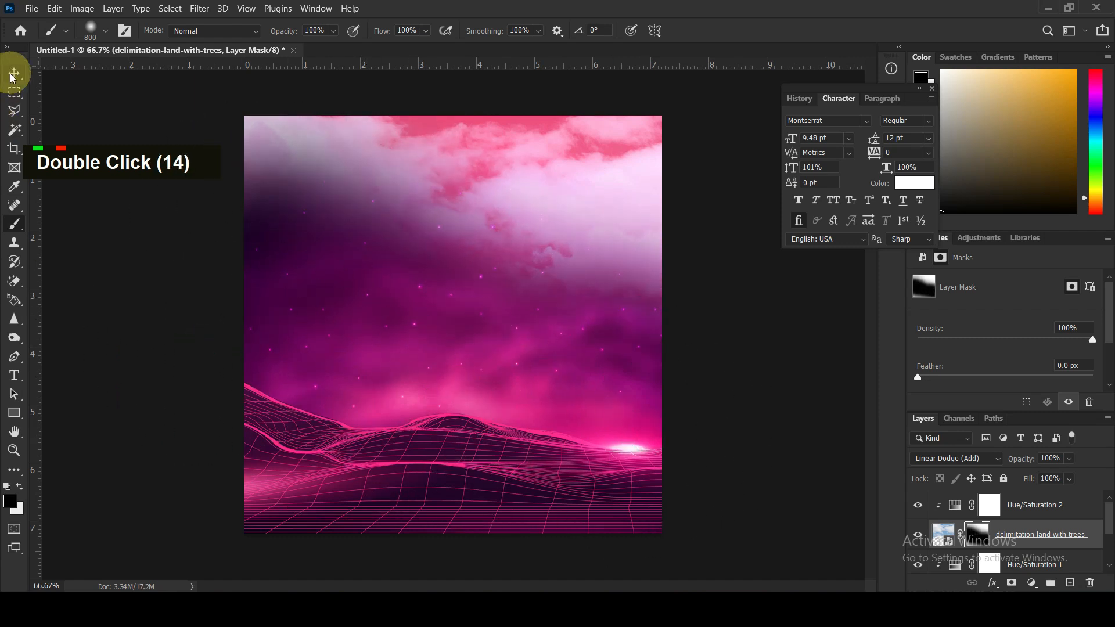
click(170, 267)
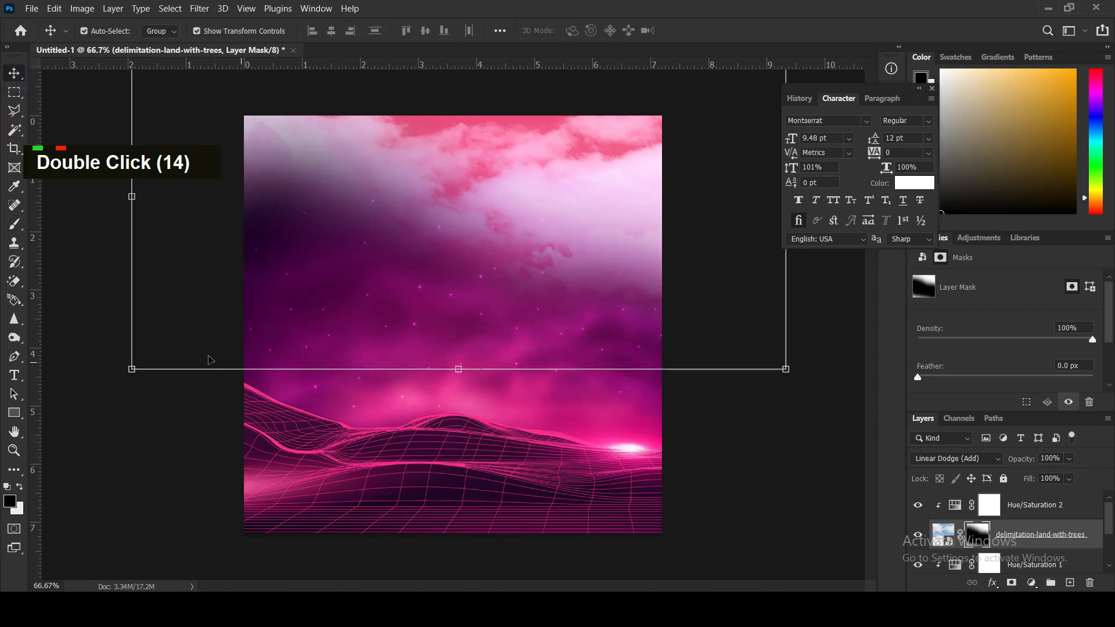
drag(129, 372, 126, 405)
key(Return)
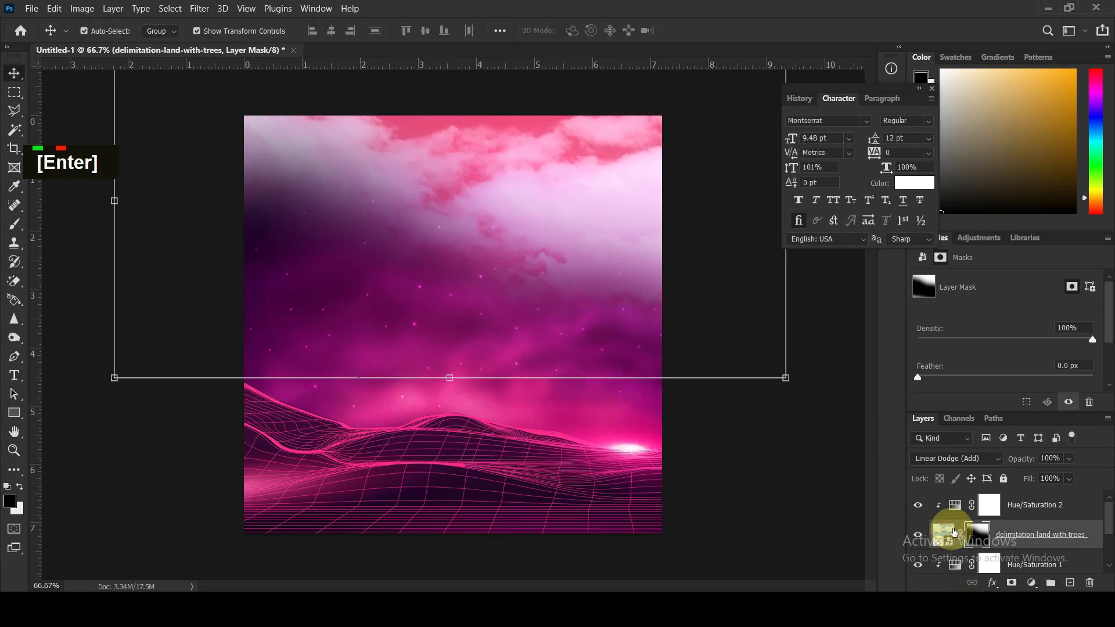
drag(580, 242, 556, 240)
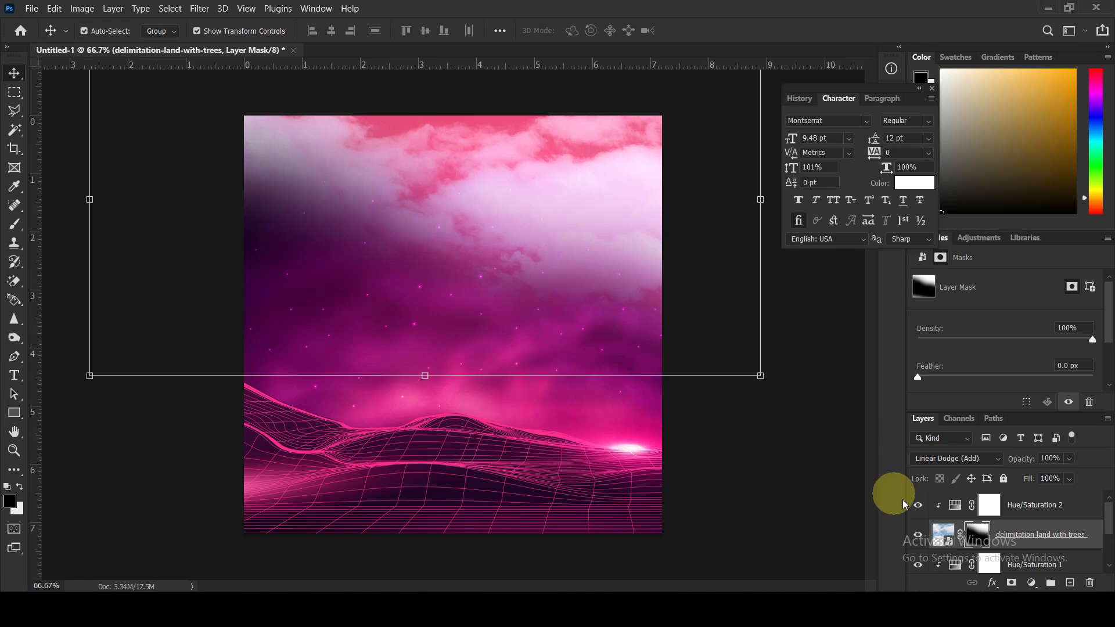
Create a new layer above the Hue/Saturation 1 adjustment and paint a large soft white glow over the upper-left sky
scroll(1020, 550, down, 3)
click(1024, 532)
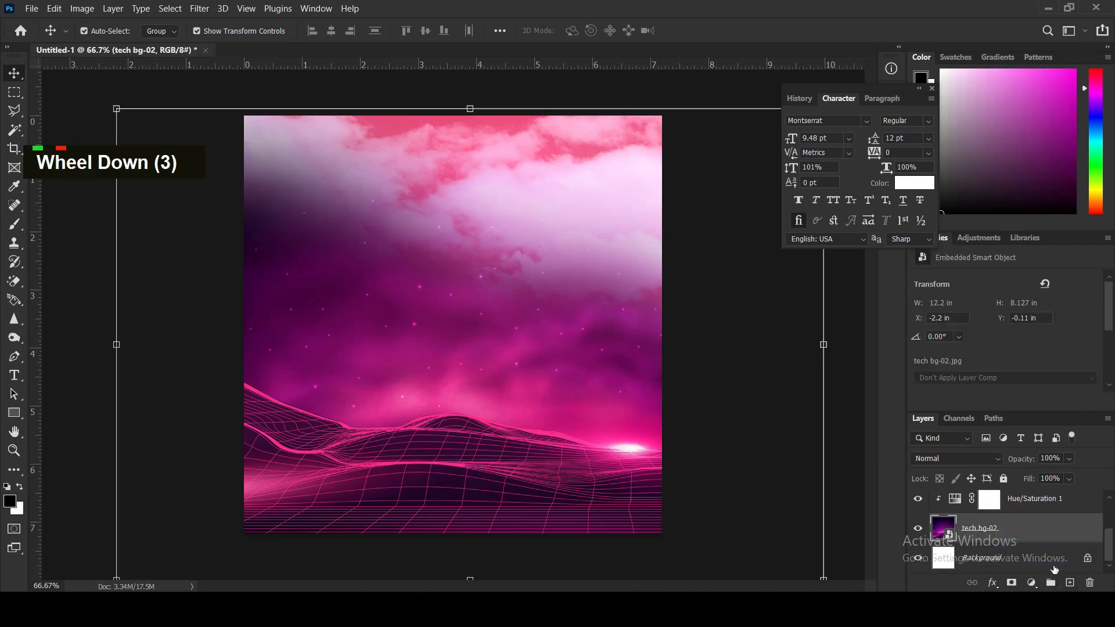
click(1044, 510)
scroll(1044, 511, up, 1)
click(1070, 583)
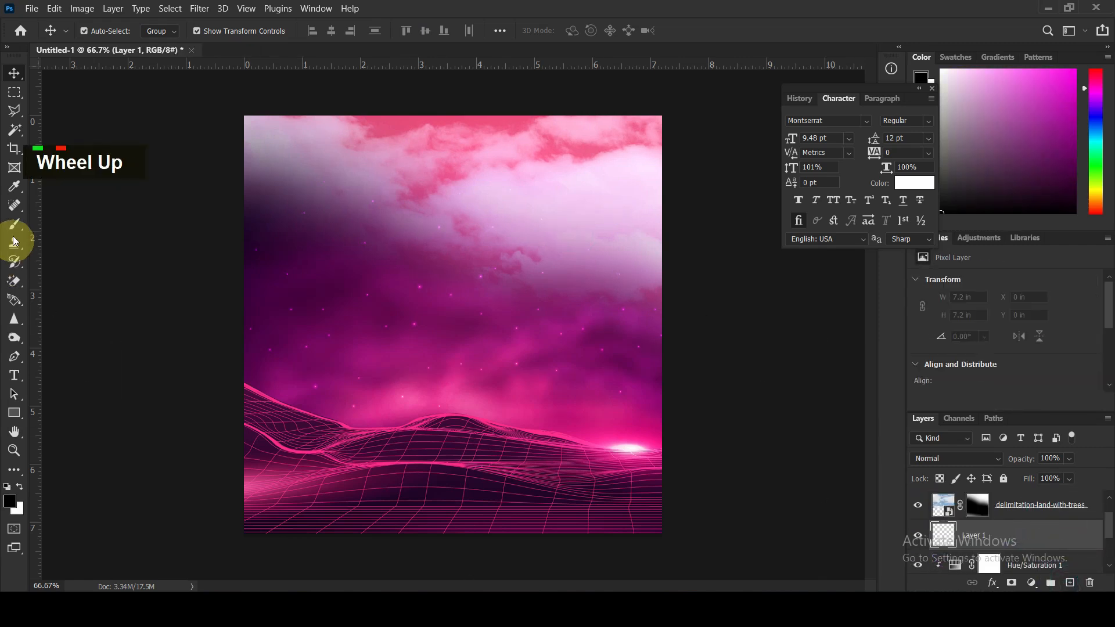
click(15, 225)
click(21, 487)
drag(335, 94, 522, 157)
drag(184, 175, 190, 239)
double_click(345, 158)
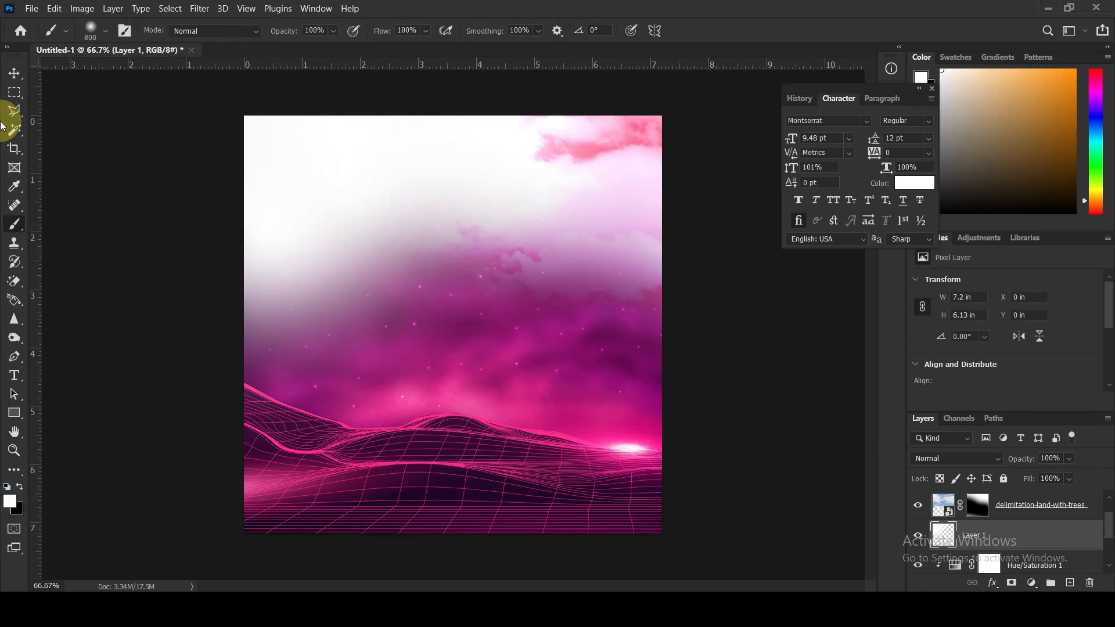
Try the Linear Light blend mode on the sky layer and return it to Linear Dodge (Add)
click(14, 73)
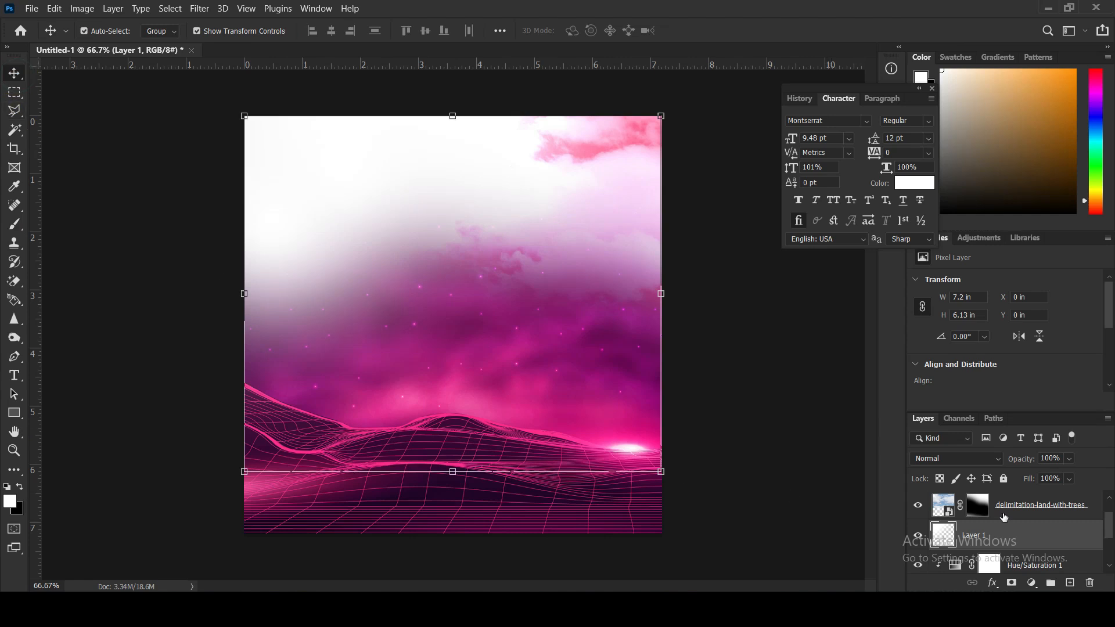
click(1020, 505)
click(956, 458)
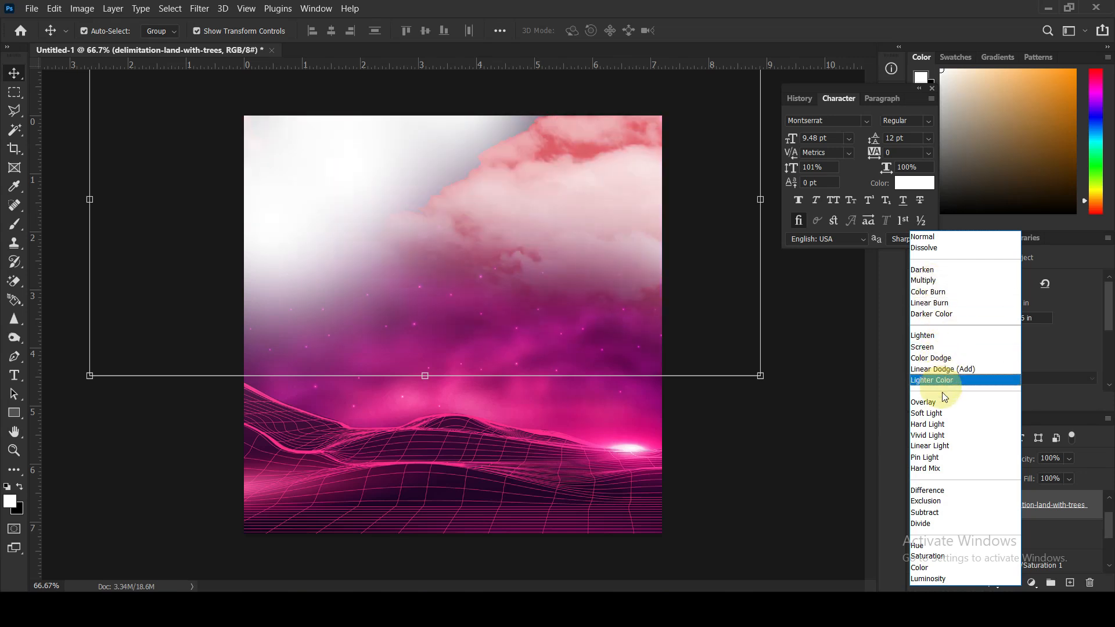
click(928, 446)
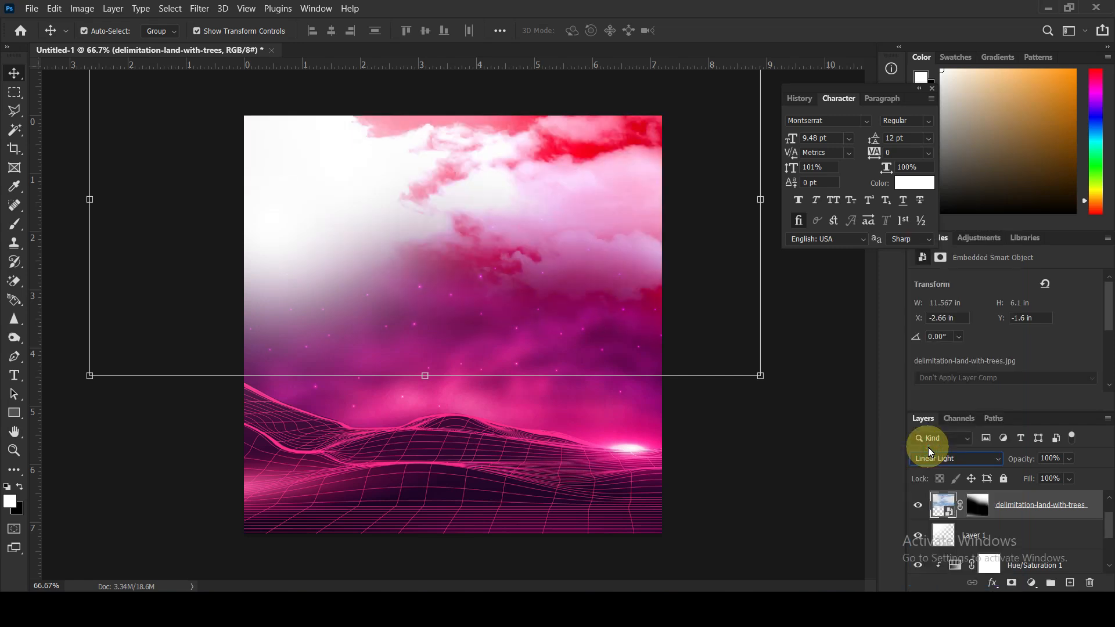
click(954, 457)
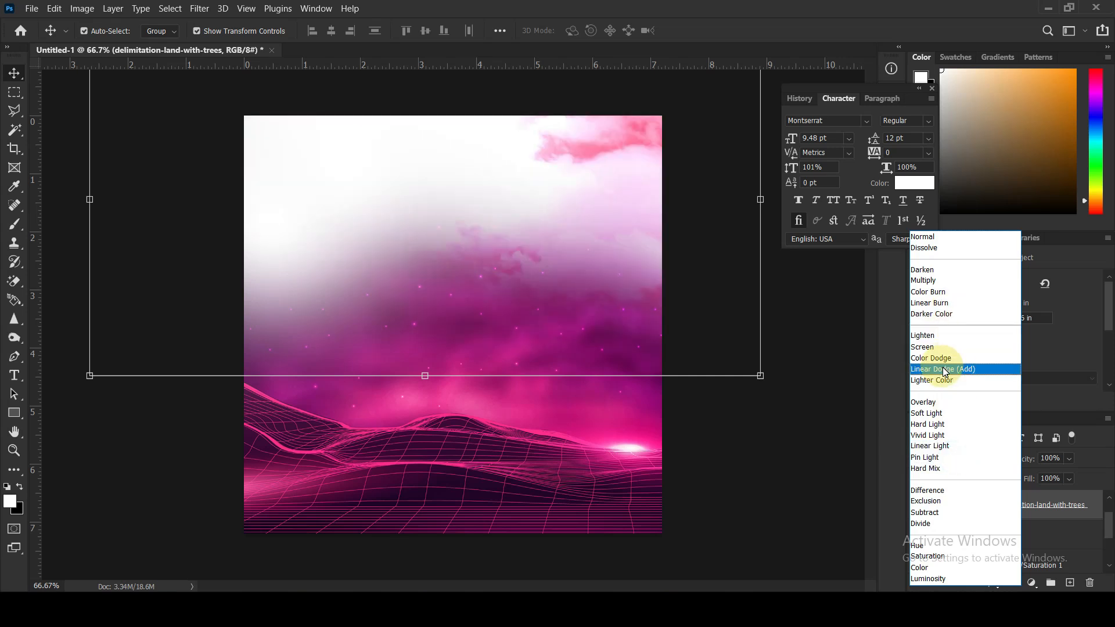
click(942, 371)
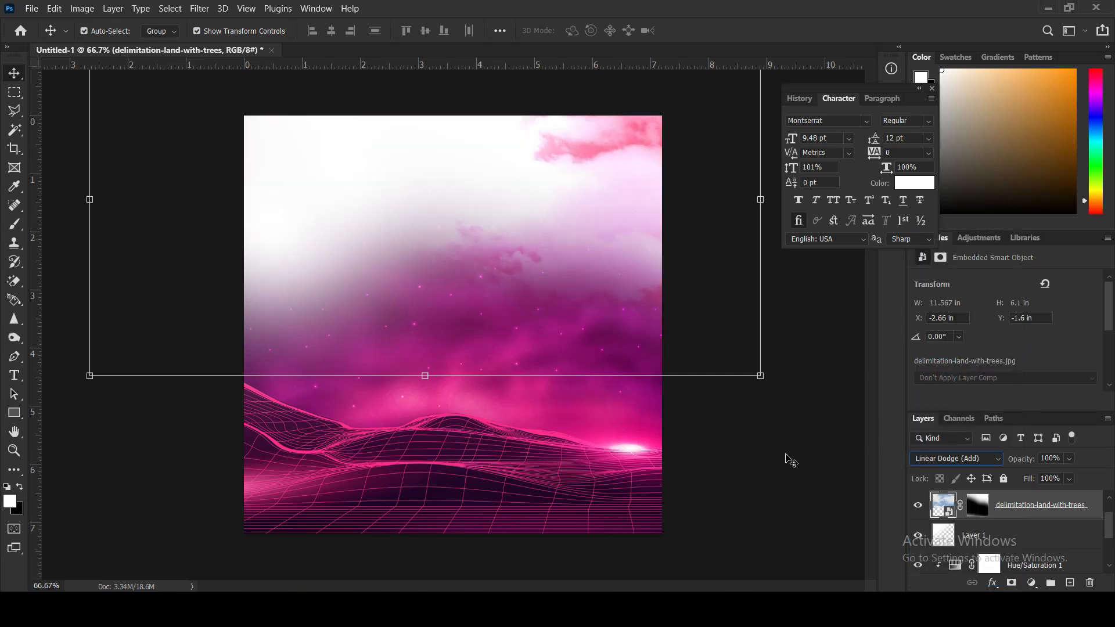
Move the sky layer left to about X -4.03 in and brush black on its mask to hide the hard edge at the lower right
drag(573, 264, 527, 209)
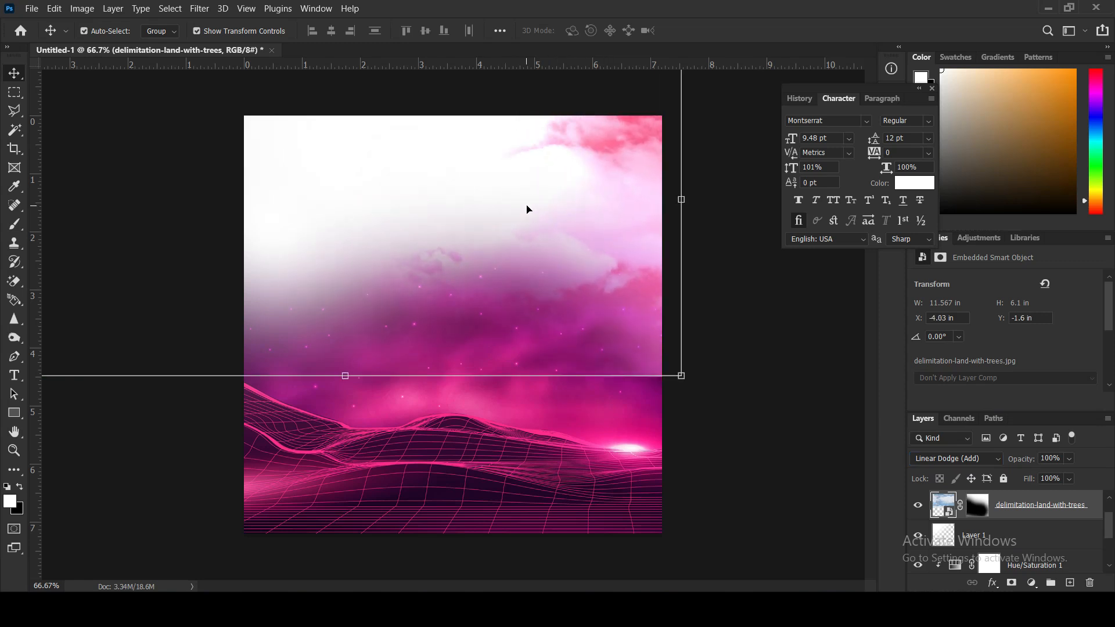
click(978, 505)
key(x)
key(b)
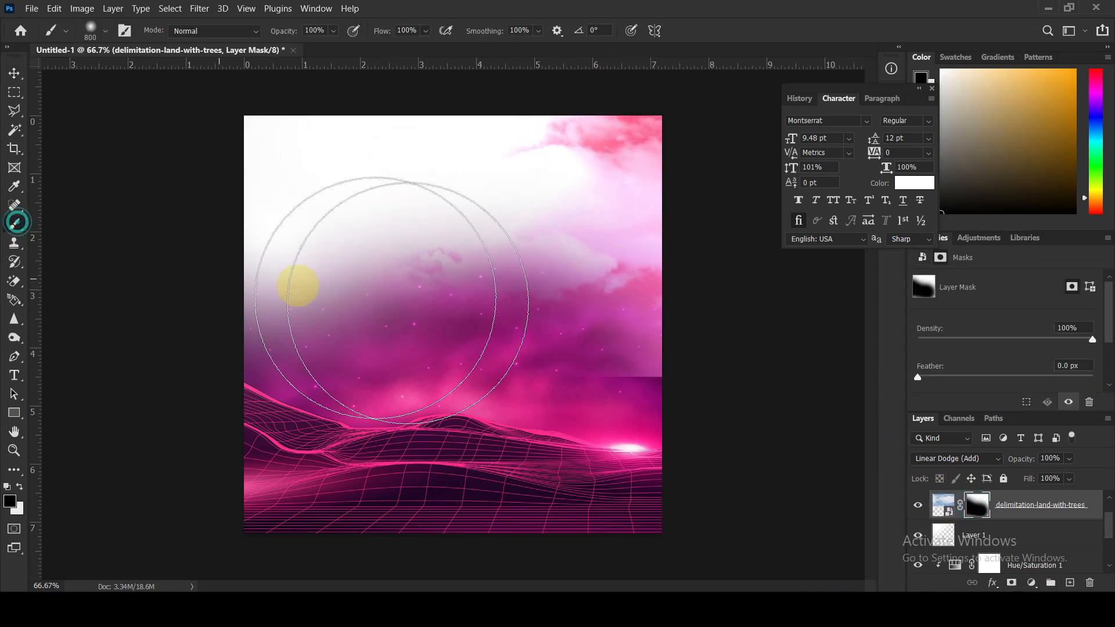
double_click(663, 463)
double_click(663, 463)
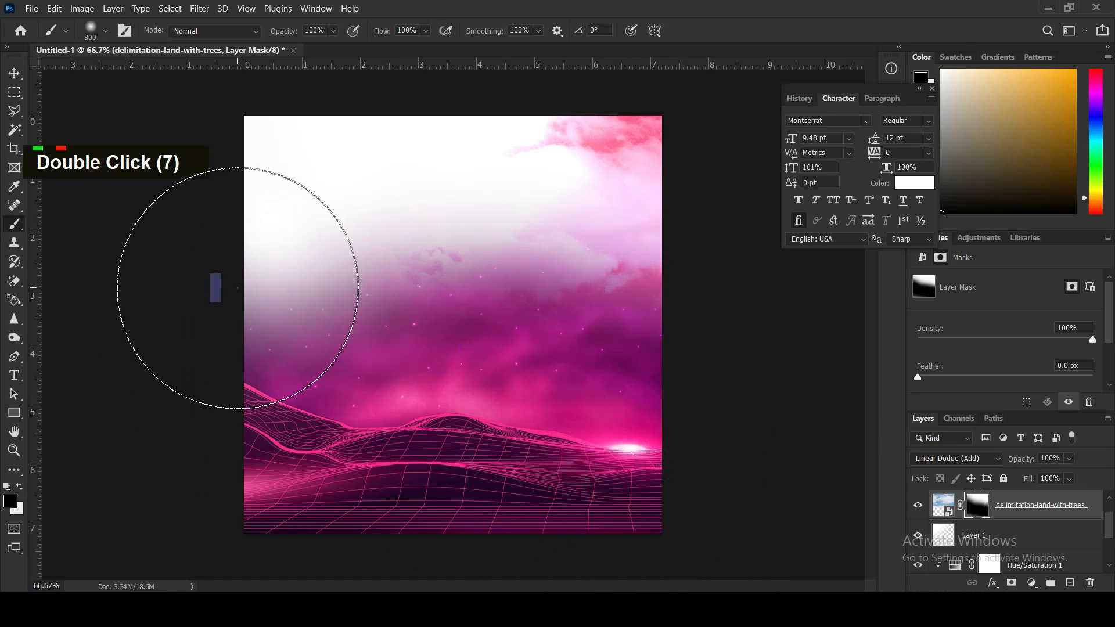
Set the blend mode of the white glow layer, Layer 1, to Screen and deselect it
click(14, 73)
click(971, 535)
click(958, 459)
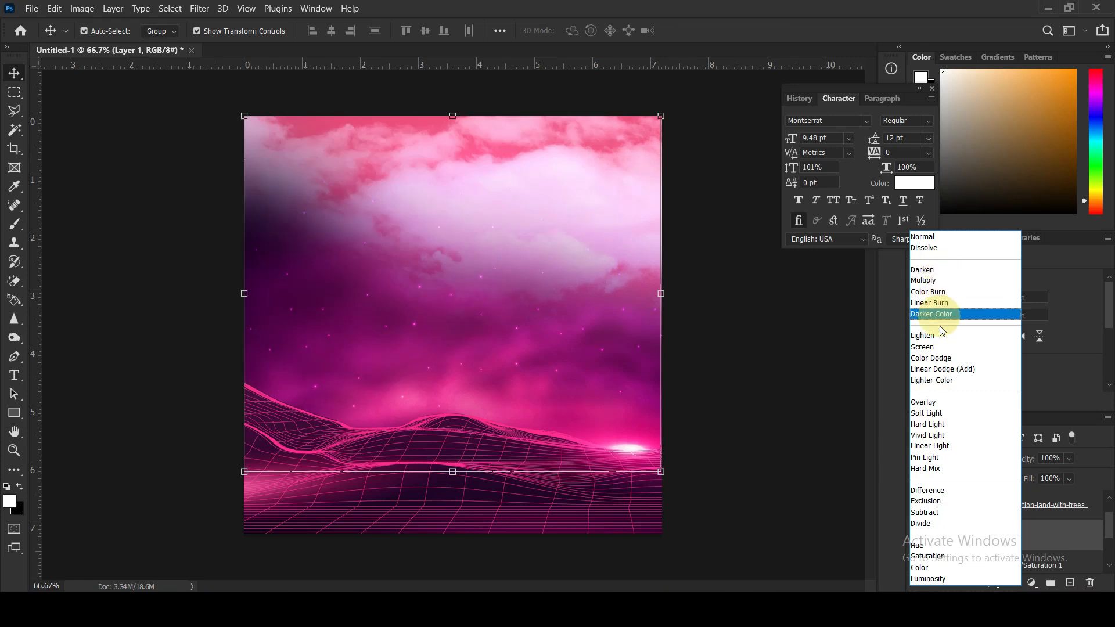
click(942, 347)
double_click(773, 336)
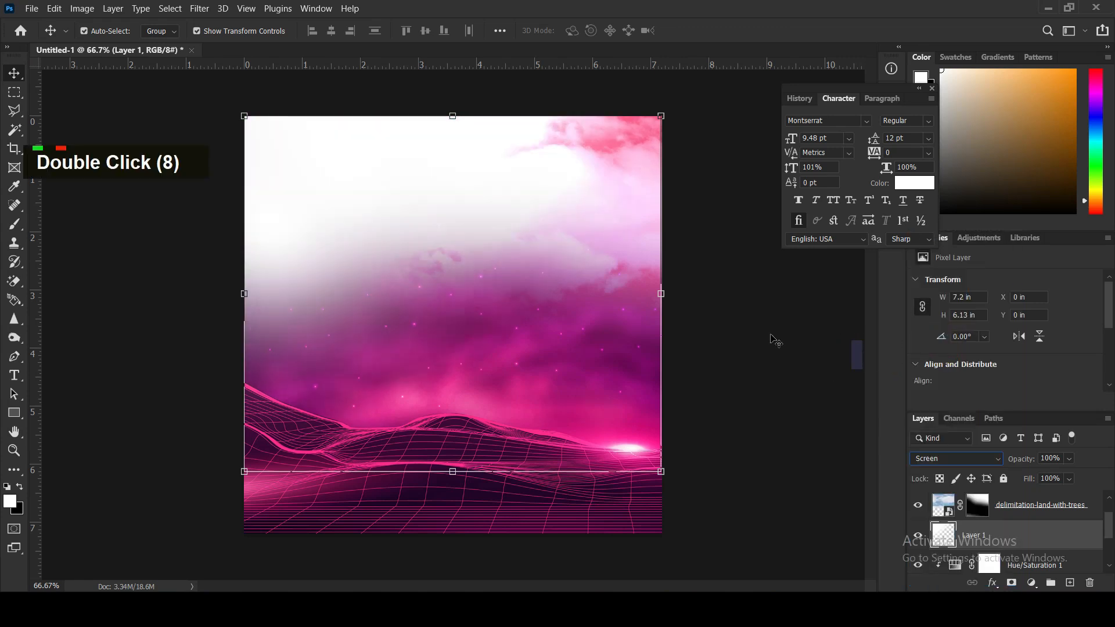
double_click(769, 336)
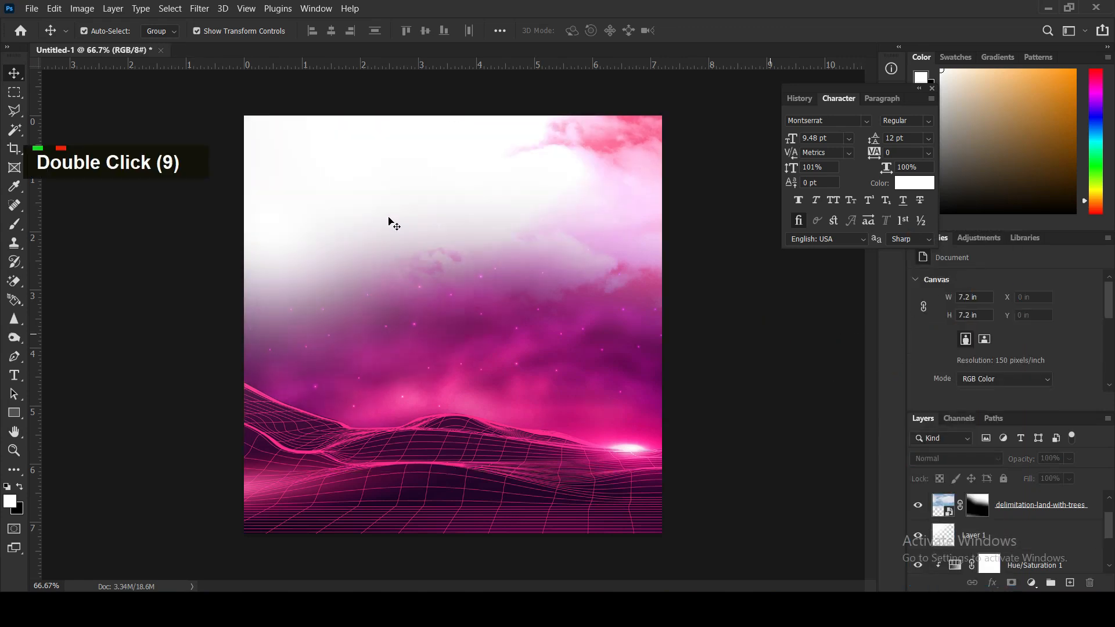
Scale the tech bg-02 background up to about 137% and move it higher so its grid fills the lower part of the canvas
click(389, 221)
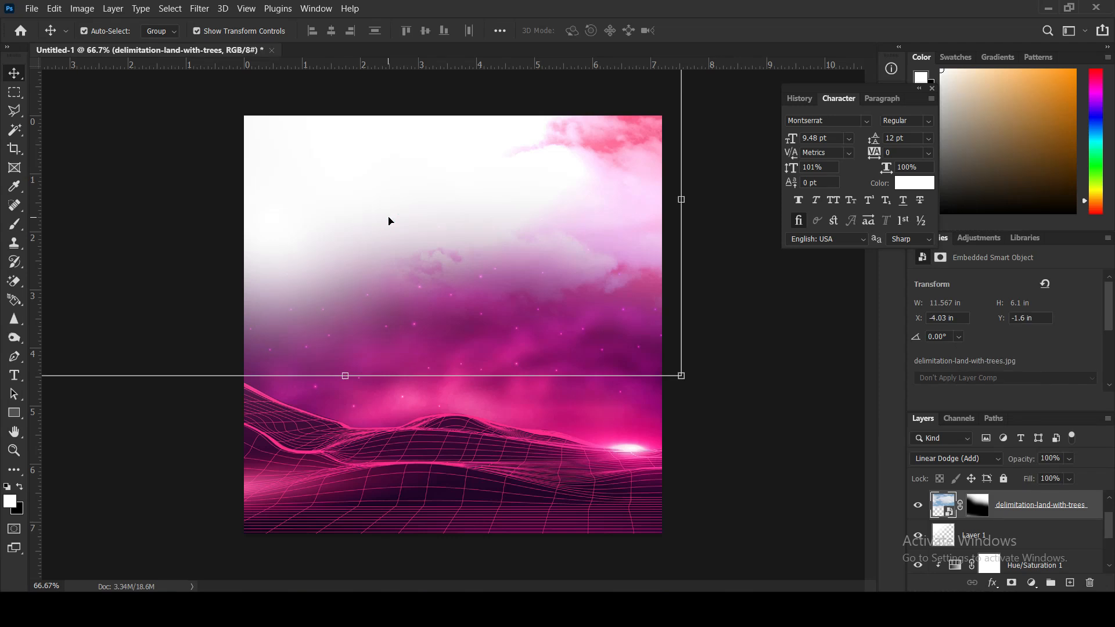
click(444, 474)
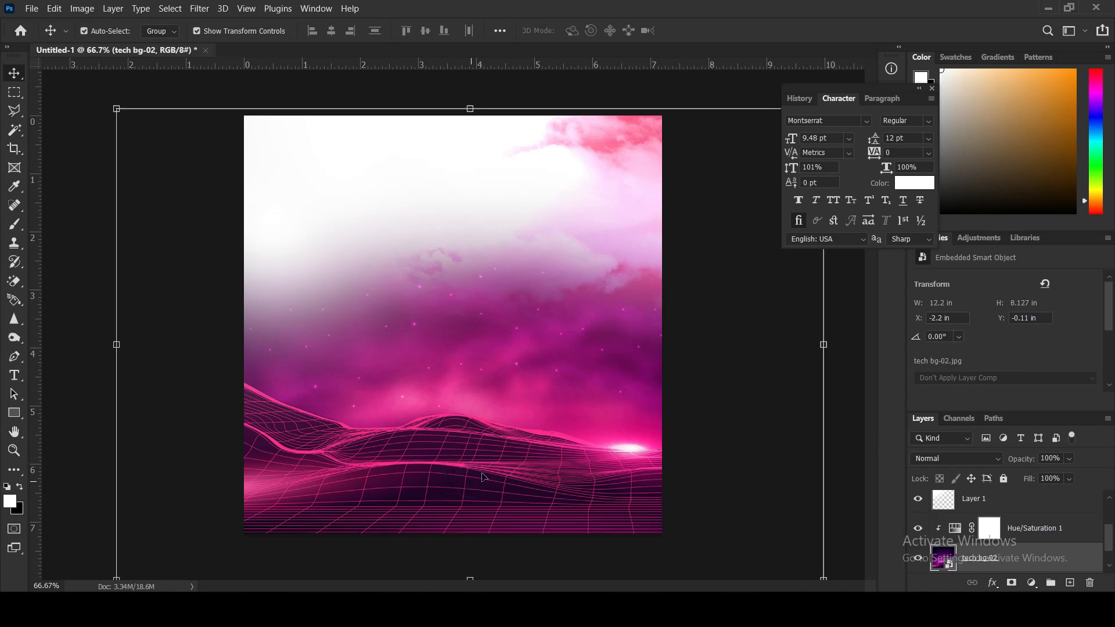
alt+scroll(490, 154, up, 1)
alt+drag(468, 125, 468, 24)
drag(454, 396, 459, 335)
drag(529, 462, 590, 462)
alt+drag(96, 288, 157, 284)
drag(534, 494, 477, 507)
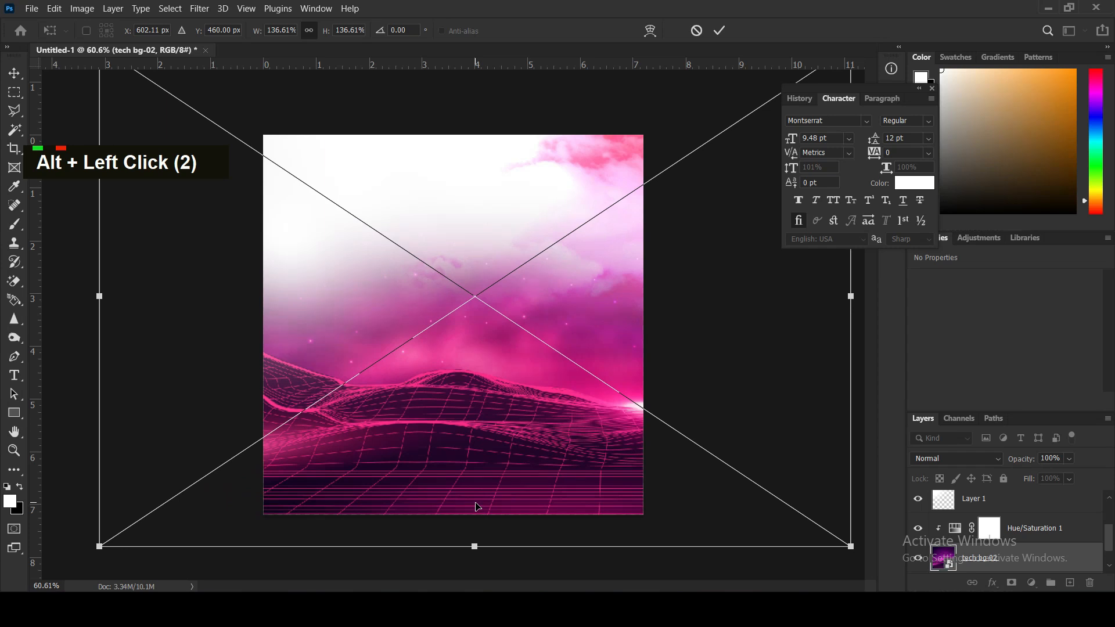
key(Return)
click(70, 365)
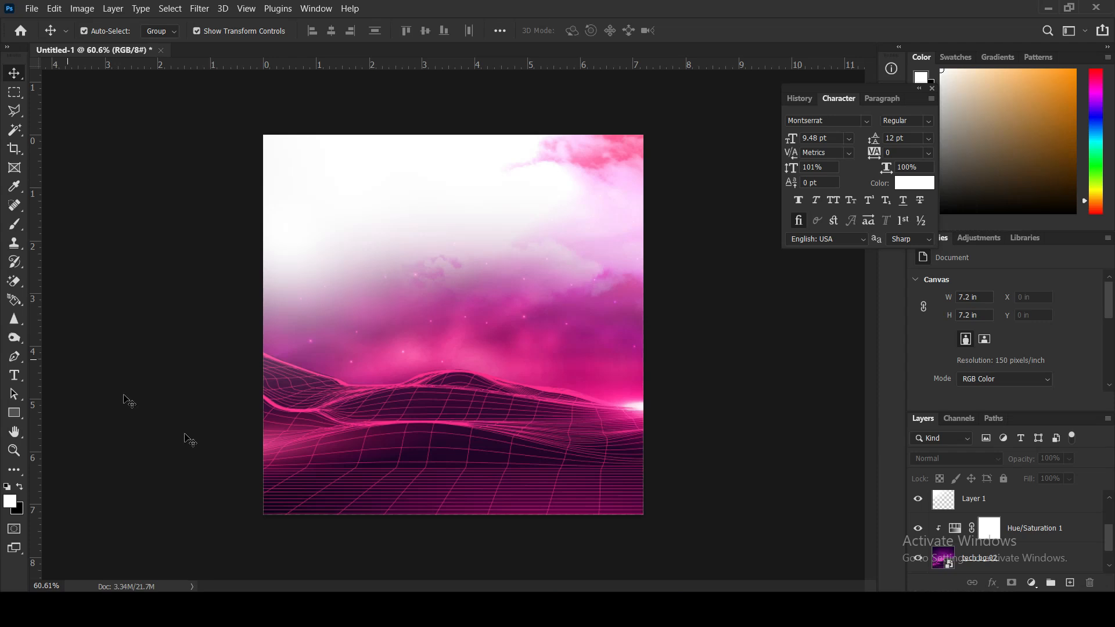
Group the tech bg-02 background with its Hue/Saturation 1 adjustment layer
click(399, 468)
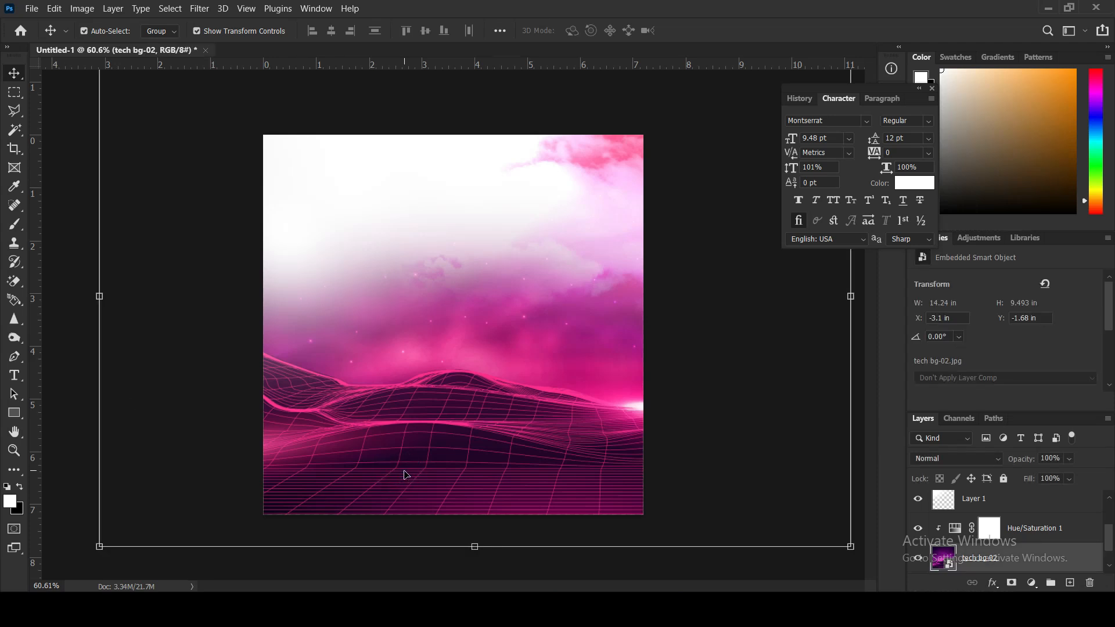
ctrl+click(979, 514)
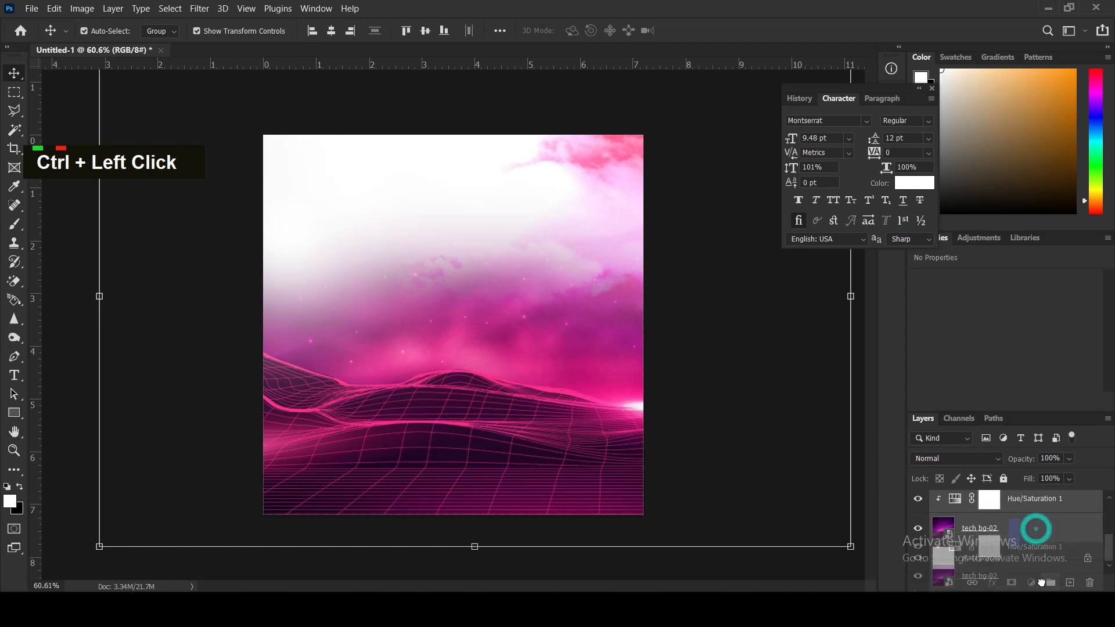
click(1049, 583)
Duplicate the background group and convert the copy to a smart object
key(ctrl+j)
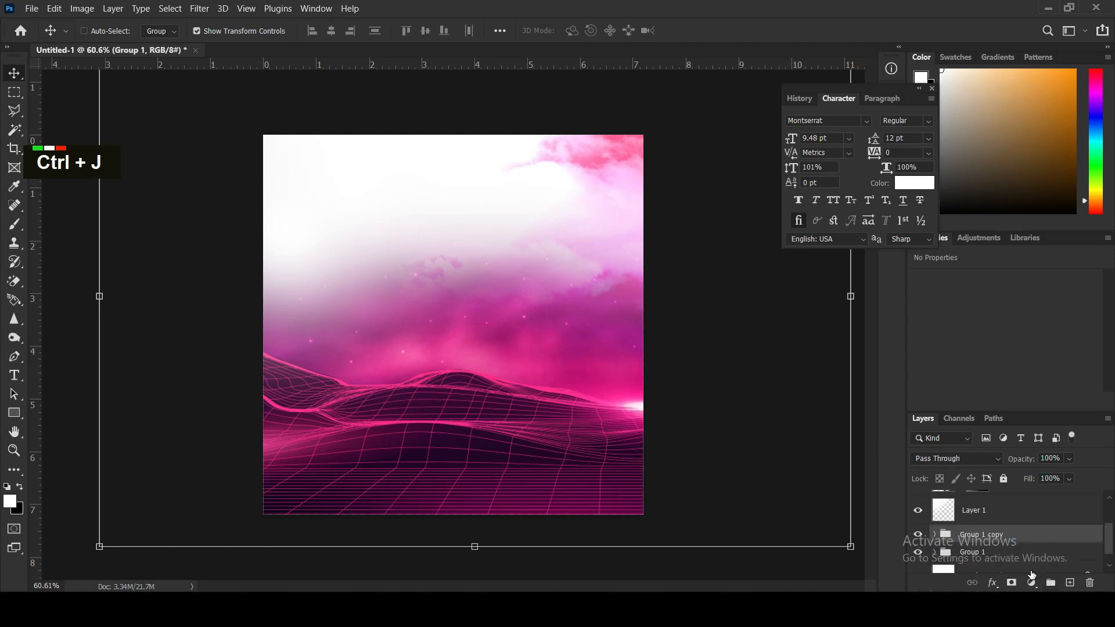
right_click(1047, 536)
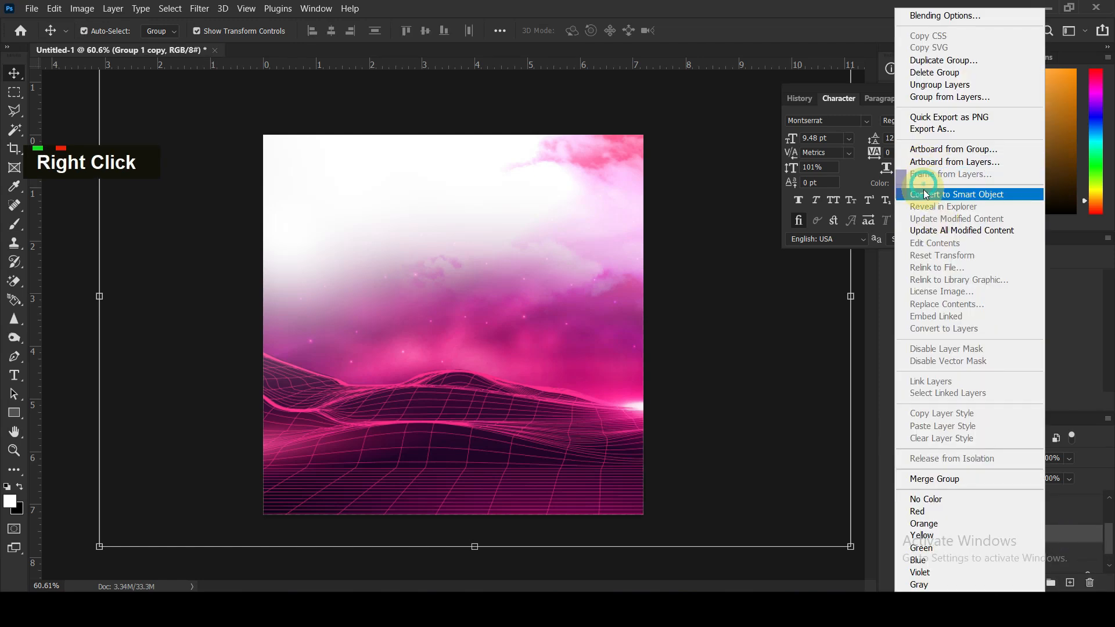
click(922, 187)
Apply a Gaussian Blur with a radius of 8.4 pixels to the Group 1 copy smart object
click(199, 8)
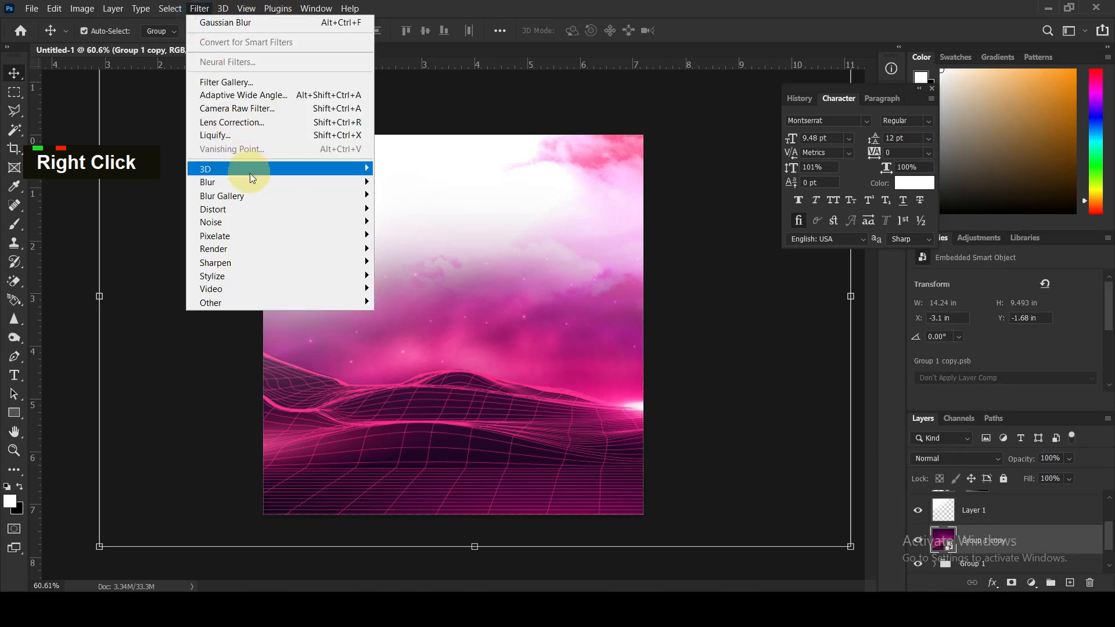
click(251, 180)
click(424, 234)
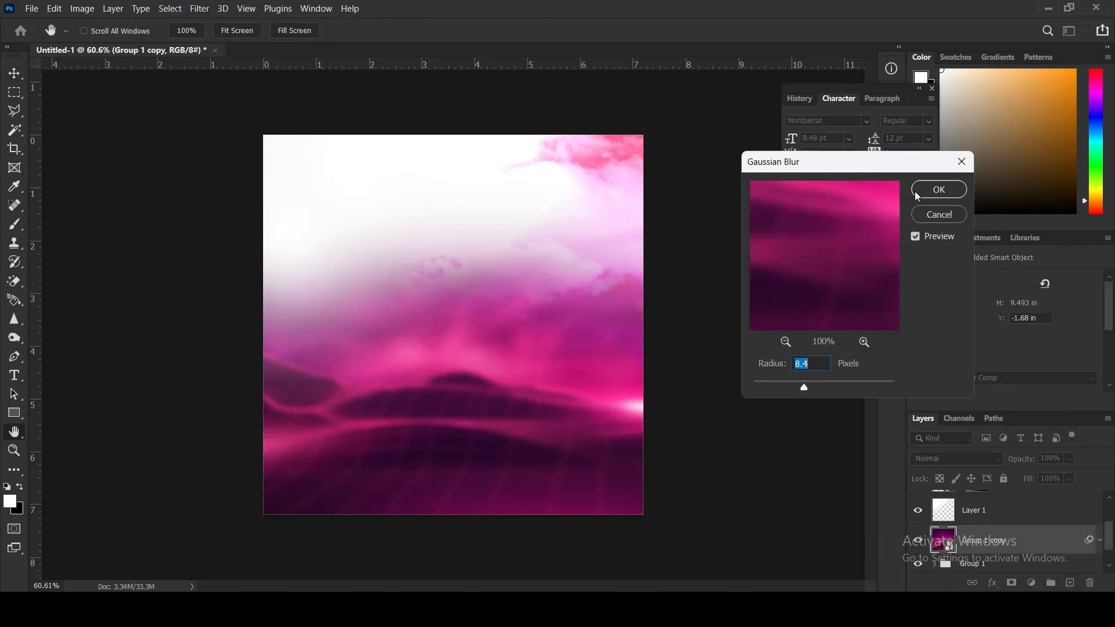
click(922, 193)
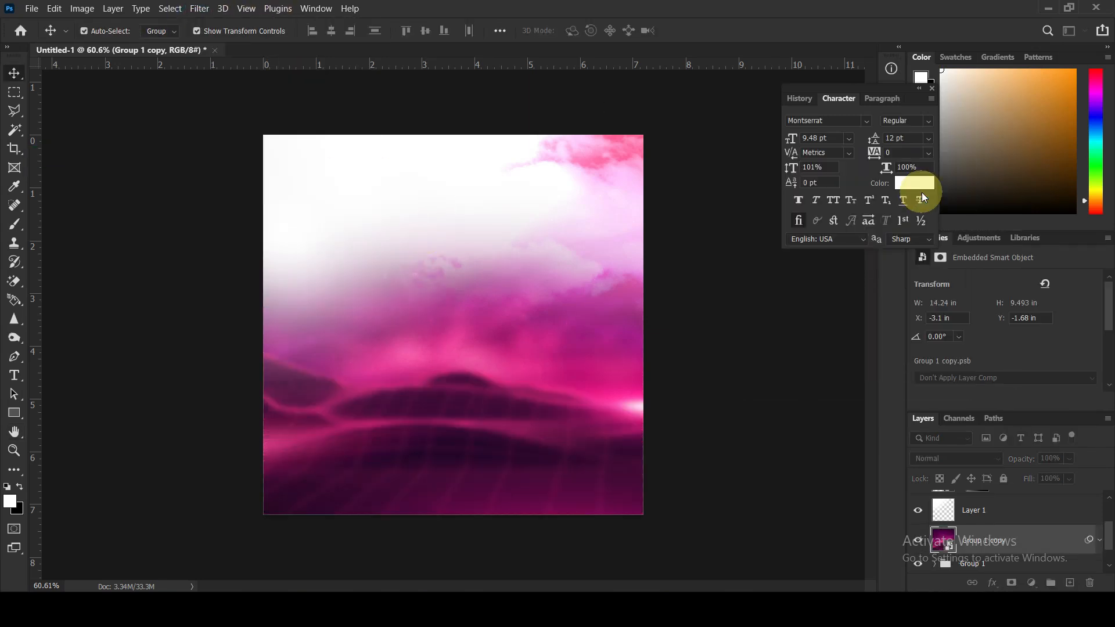
Add a mask to the blurred copy and brush black across its lower part to reveal the sharp foreground grid, and deselect it
click(1011, 583)
click(16, 225)
mouse_move(169, 403)
mouse_down()
mouse_move(428, 542)
mouse_move(613, 541)
mouse_up()
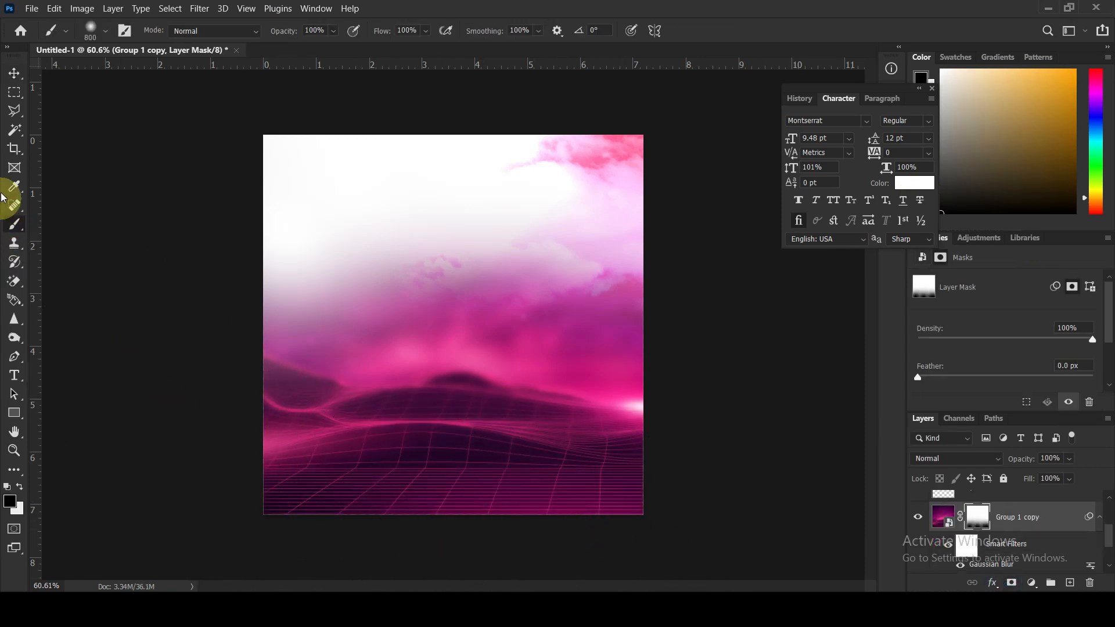
click(15, 74)
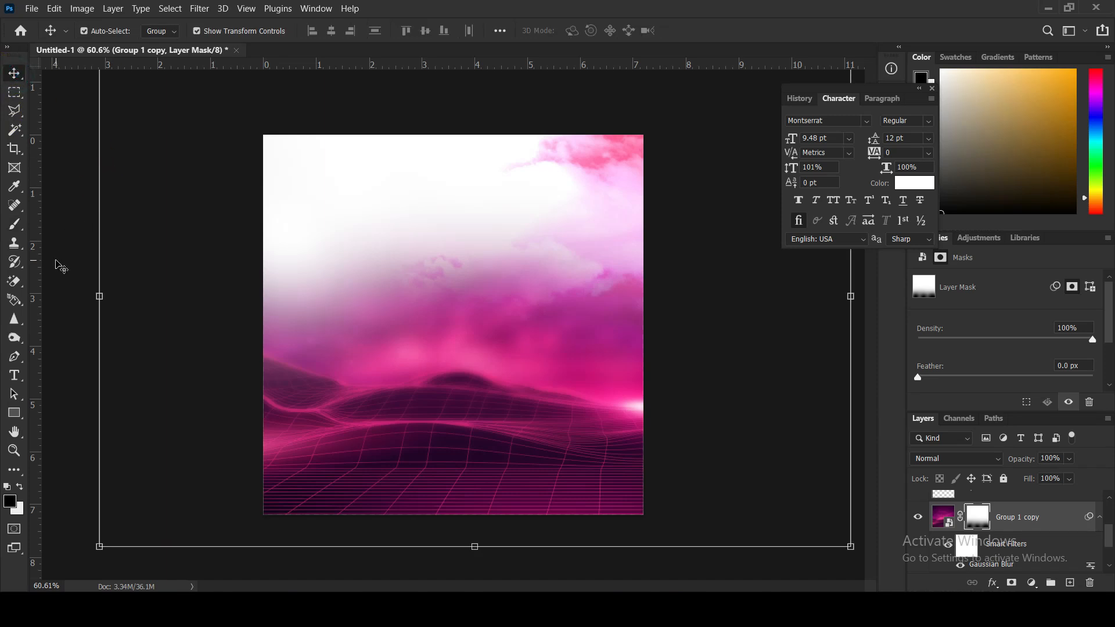
click(60, 267)
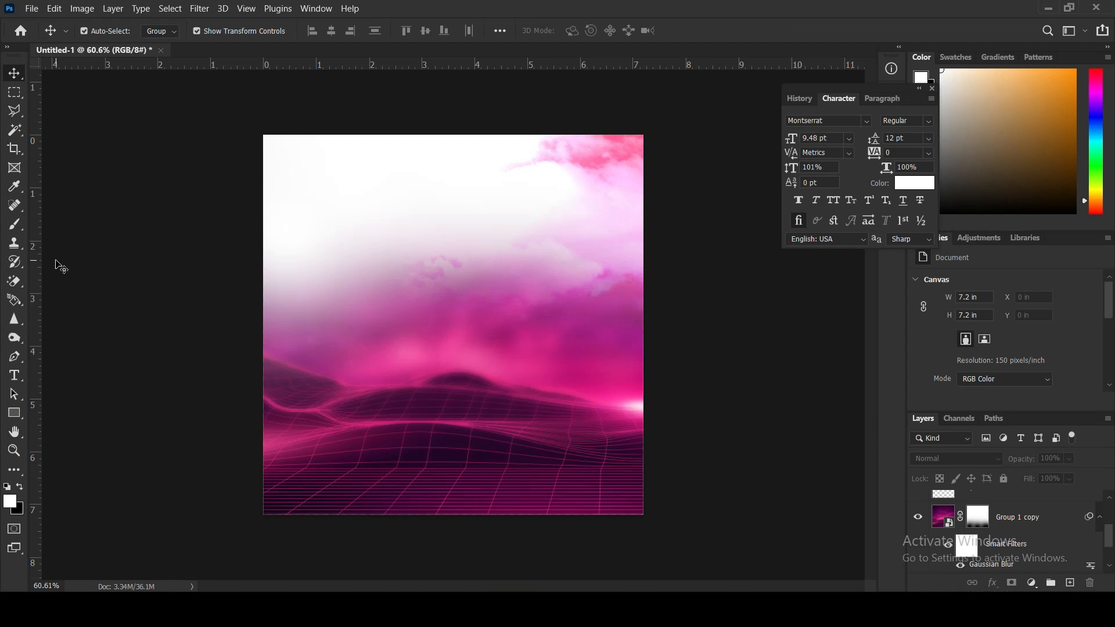
Move the delimitation-land-with-trees sky layer down so its clouds reach the hills on the horizon, and deselect it
click(577, 154)
click(611, 173)
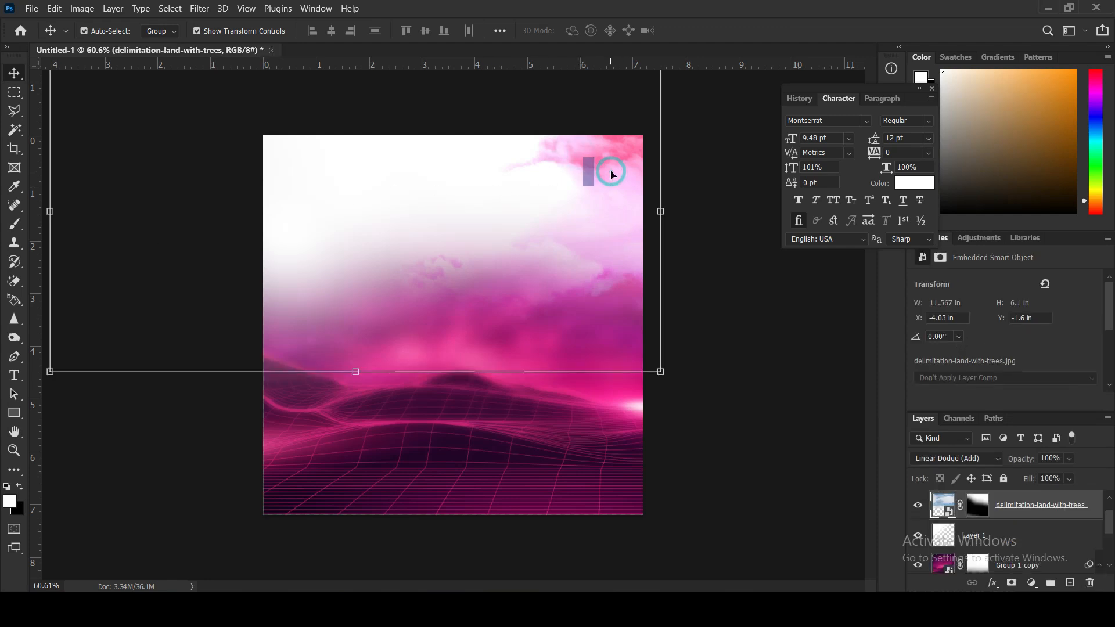
drag(601, 151, 611, 224)
click(755, 340)
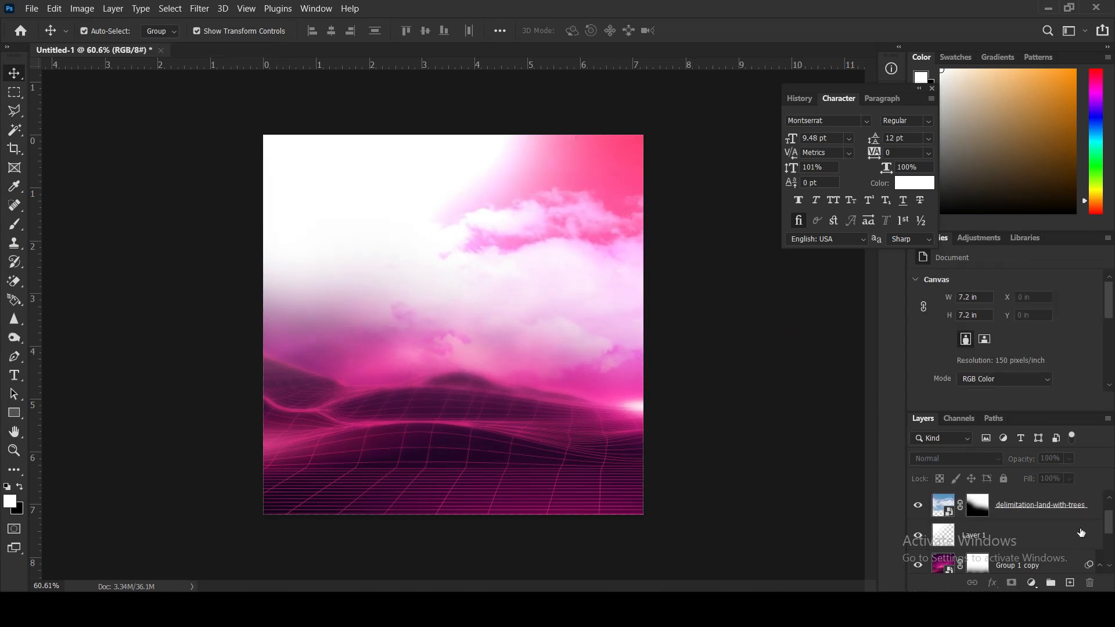
Group all layers from Hue/Saturation 2 down to Group 1, leaving out Background, and name the new group bg
scroll(1103, 515, up, 2)
click(1046, 522)
scroll(1046, 523, down, 2)
shift+click(1013, 539)
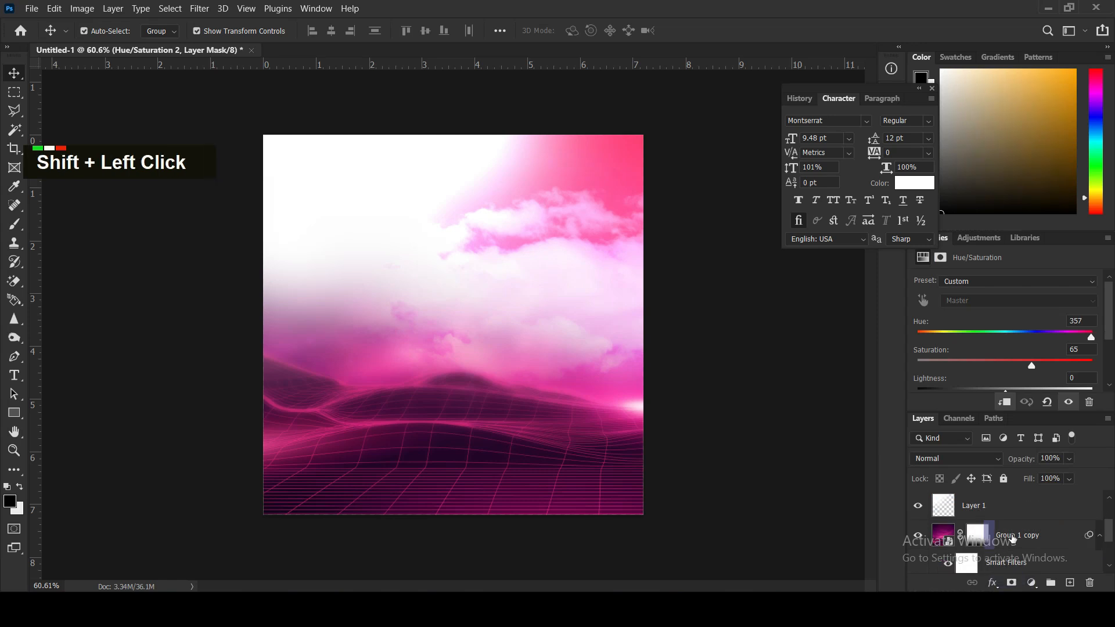
scroll(1014, 540, down, 2)
shift+click(995, 545)
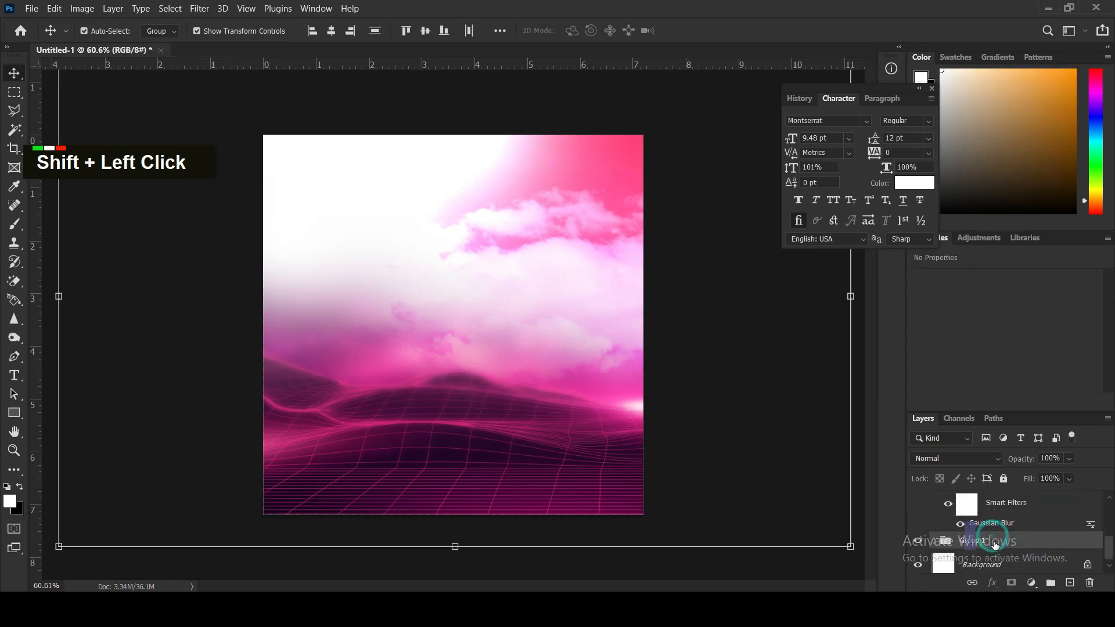
key(ctrl+g)
double_click(973, 498)
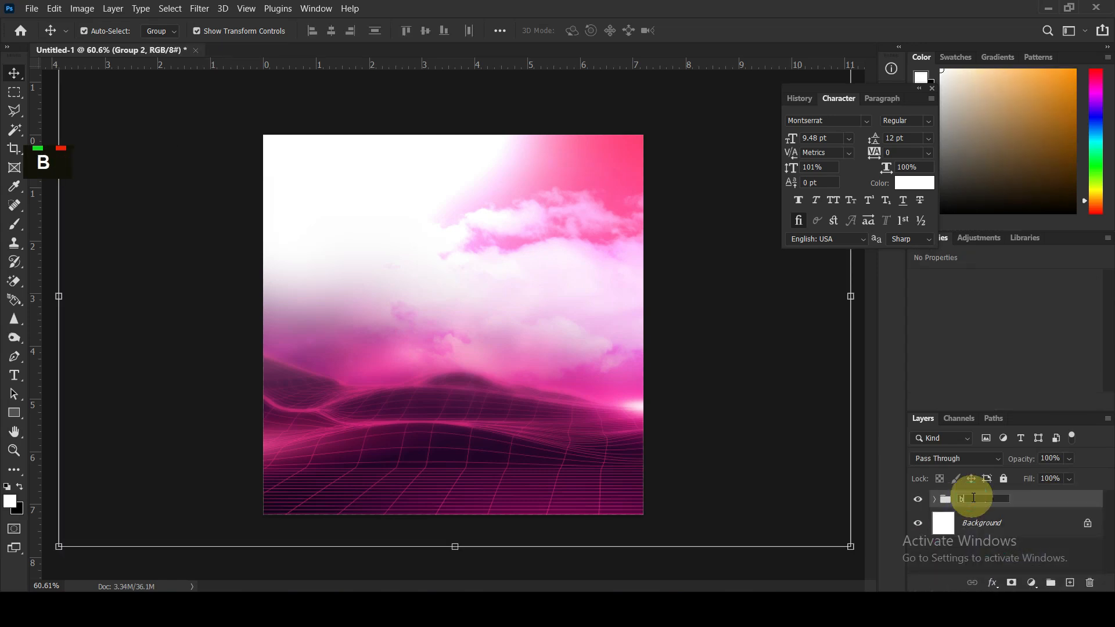
key(Return)
click(763, 434)
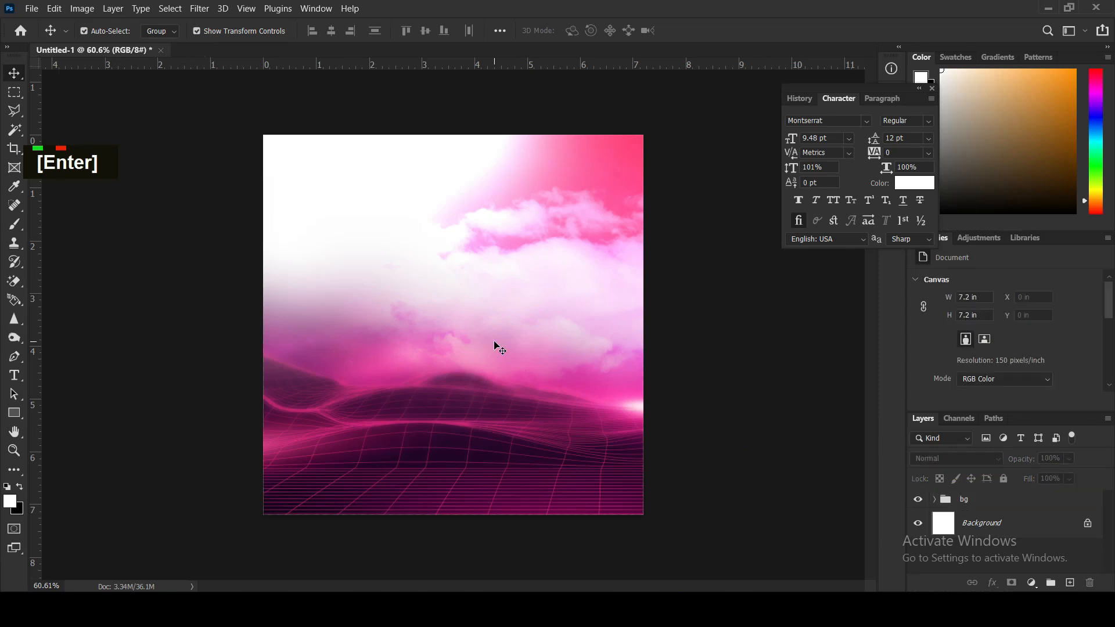
Place the G502-X-Plus gaming mouse image in the document, scaled about the canvas centre to roughly 6.07 in square
mouse_move(324, 587)
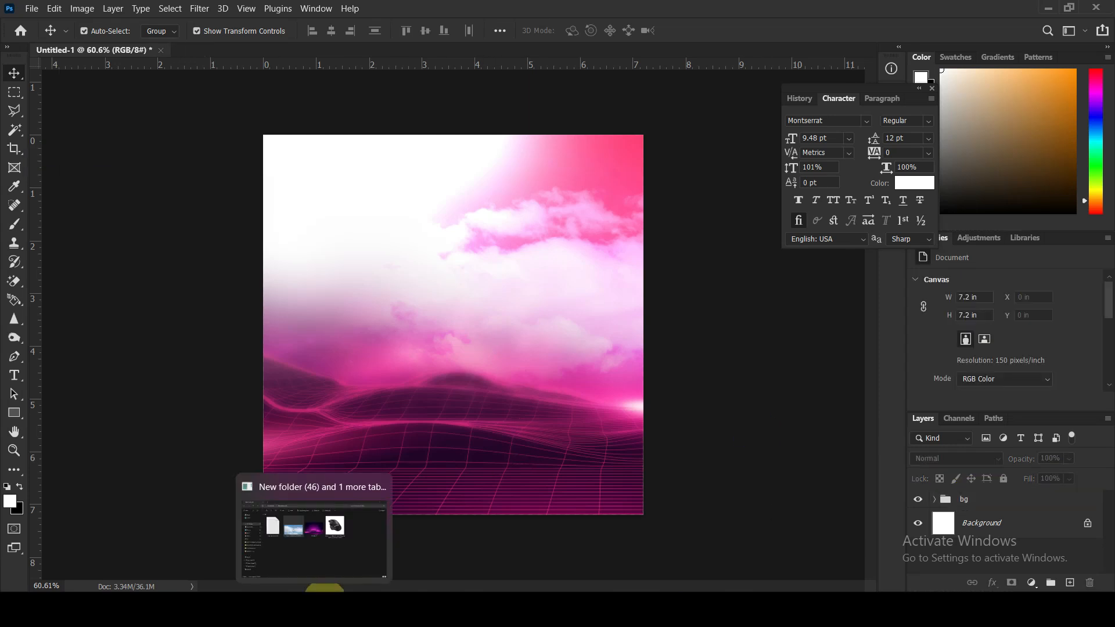
click(318, 547)
click(722, 221)
drag(722, 221, 468, 380)
drag(643, 136, 614, 165)
key(Return)
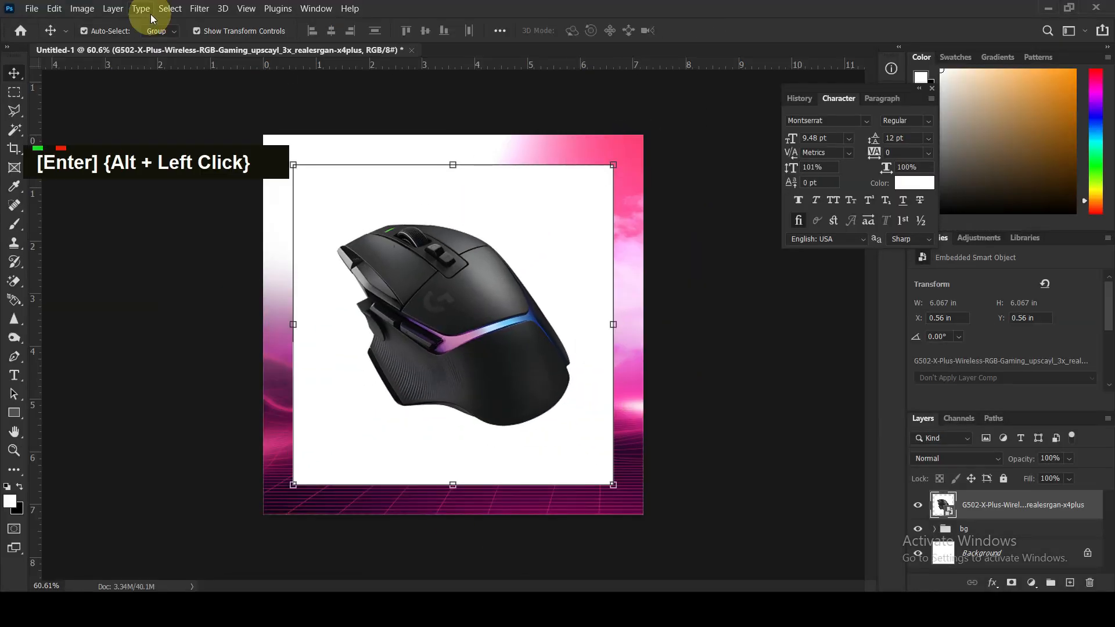
Remove the white background around the gaming mouse with the Magic Eraser
click(14, 281)
double_click(428, 187)
double_click(550, 250)
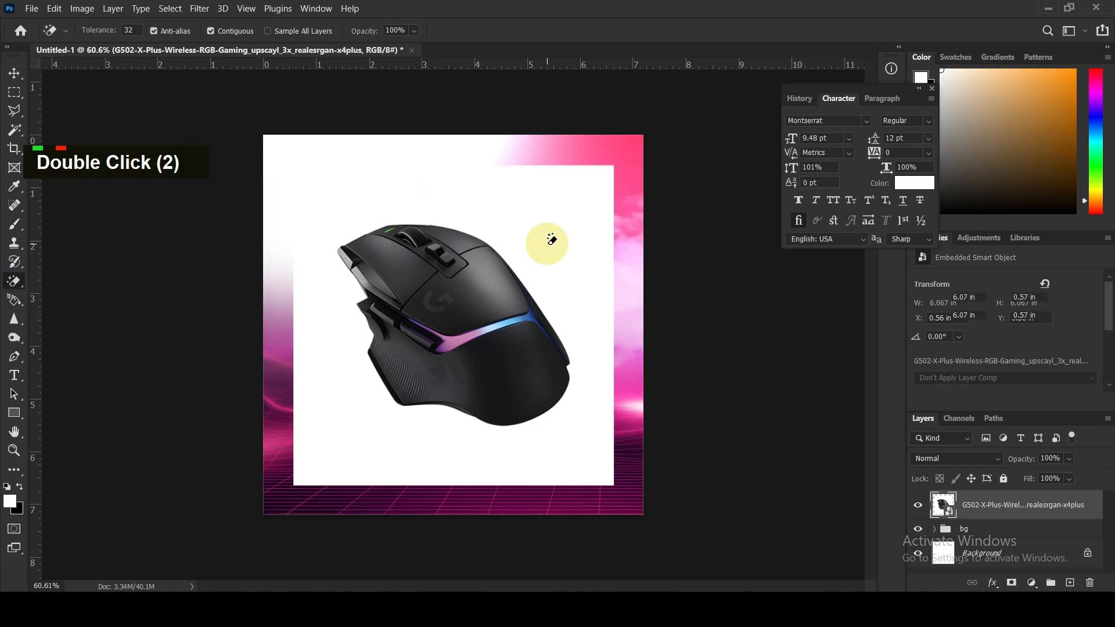
click(15, 73)
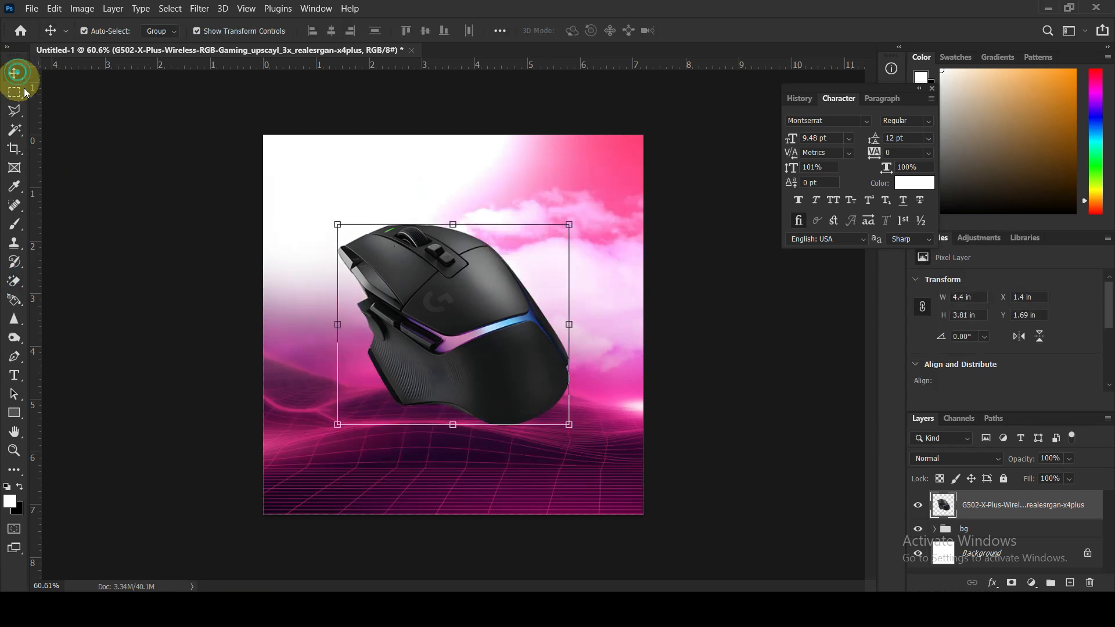
Enlarge the gaming mouse to about 4.58 by 3.97 in and position it slightly right of the canvas centre
click(499, 356)
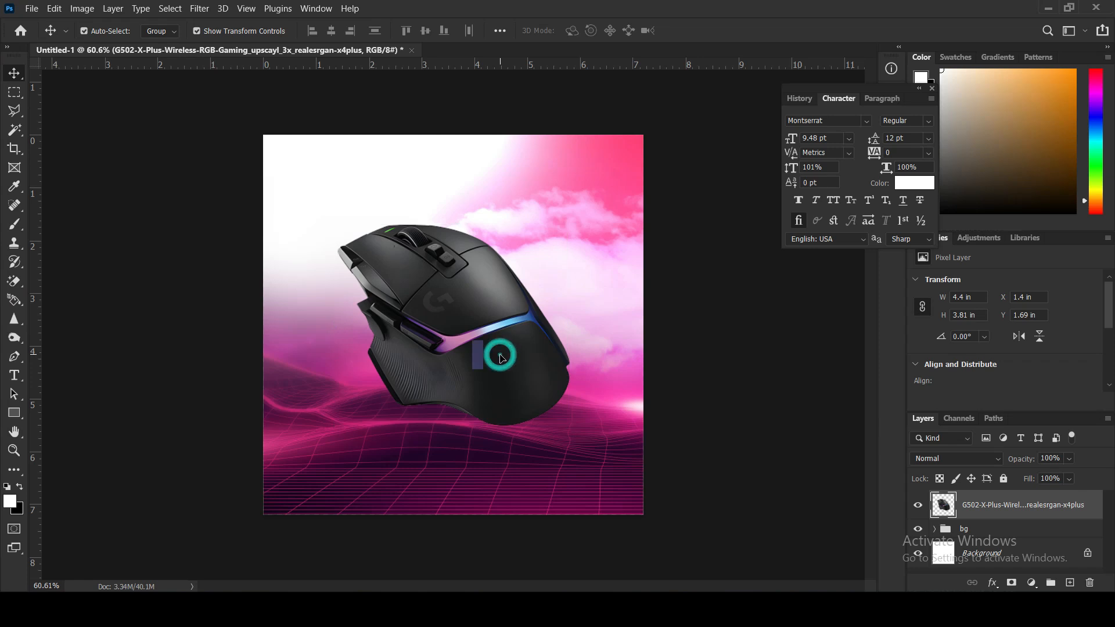
drag(490, 338, 507, 351)
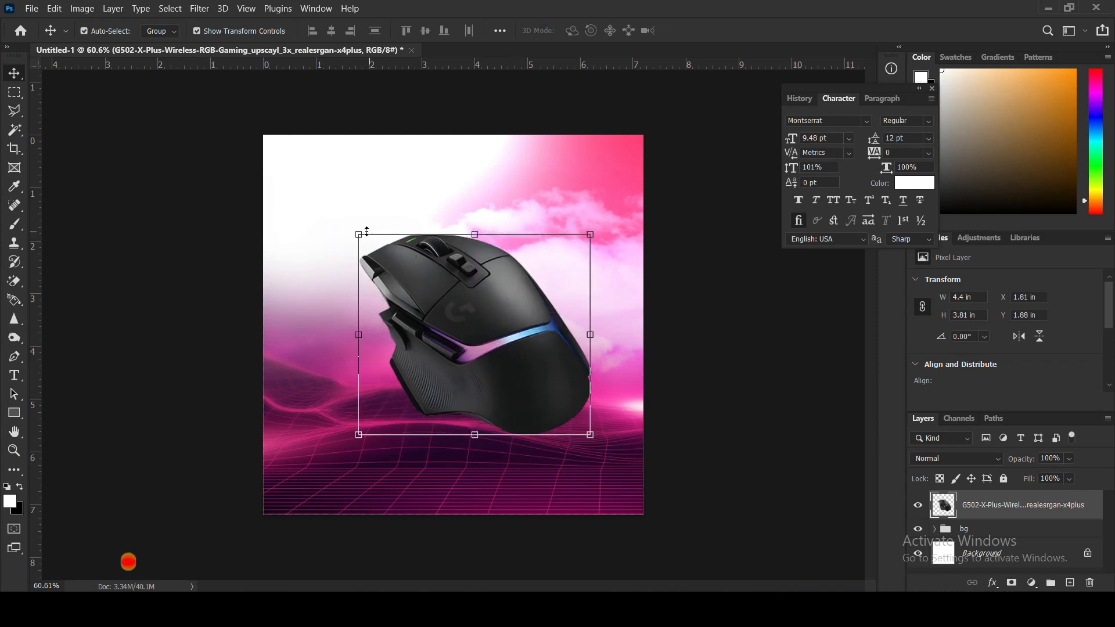
drag(357, 234, 341, 220)
drag(448, 315, 445, 311)
drag(587, 213, 585, 215)
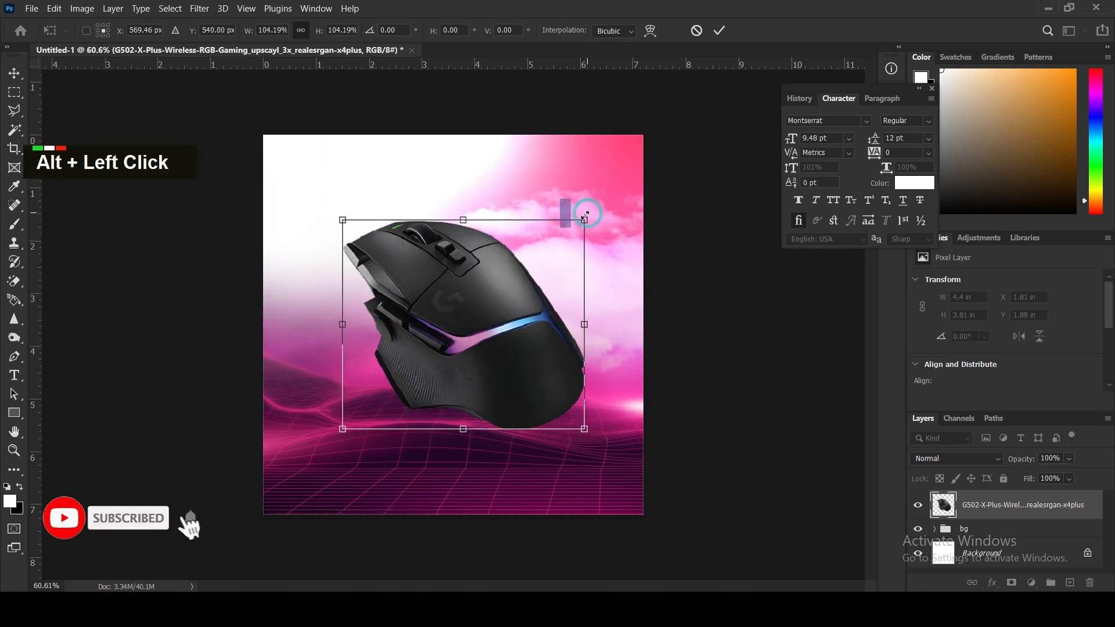
key(Return)
Add a Levels adjustment clipped to the gaming mouse and strengthen its contrast by lowering the white input level and raising the black one
click(1033, 584)
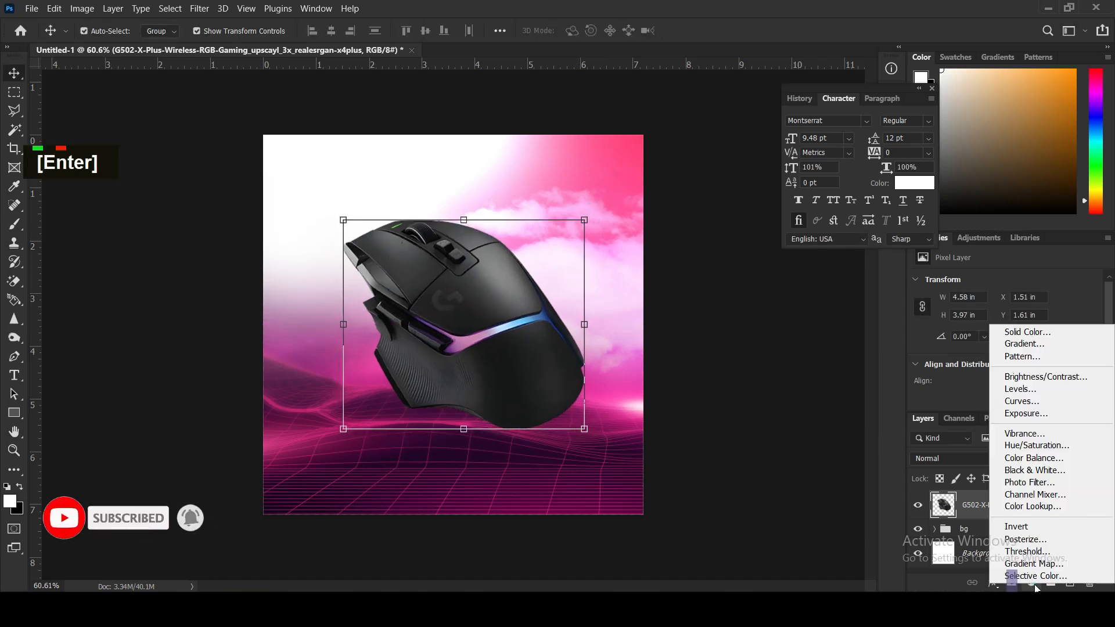
click(1021, 389)
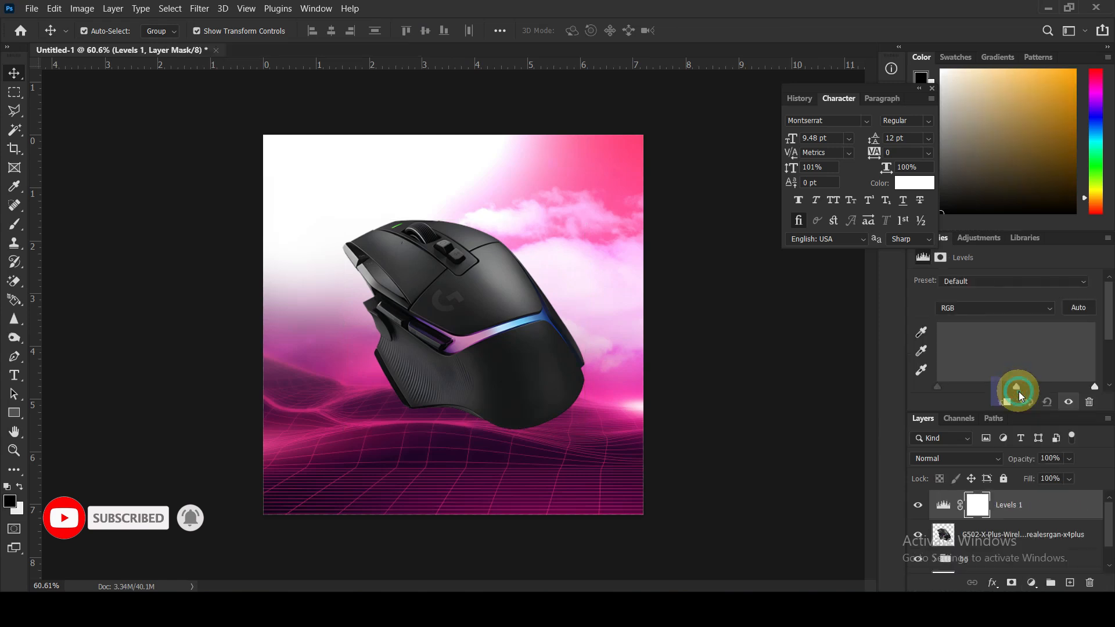
click(1001, 407)
drag(1094, 387, 1056, 389)
drag(937, 387, 667, 20)
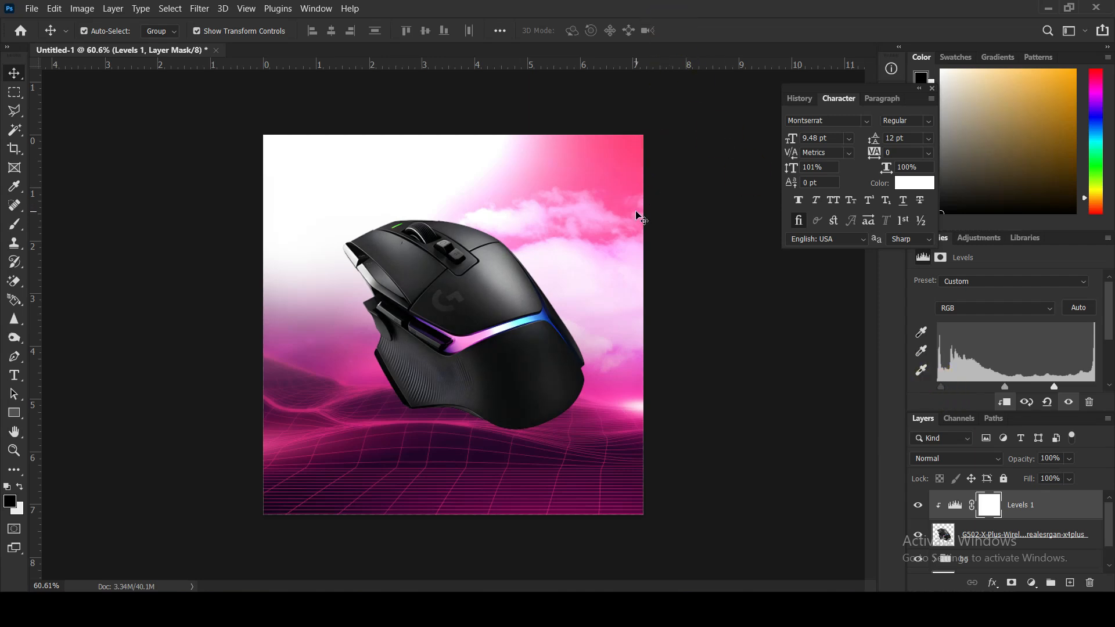
Create an empty layer above Levels 1 and clip it to the gaming mouse
click(499, 401)
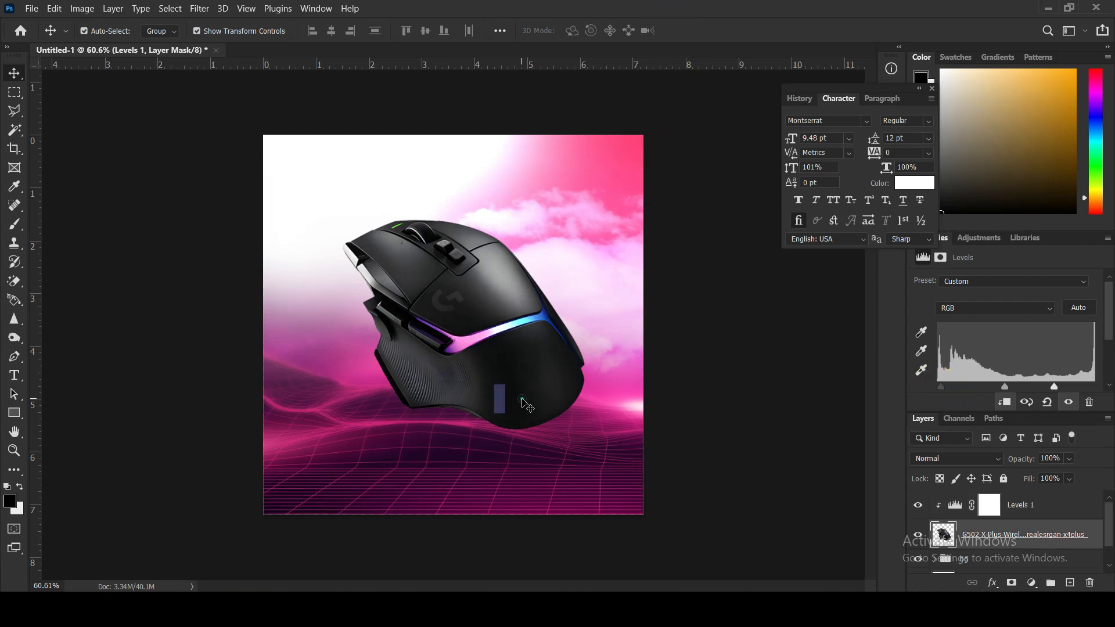
click(1031, 509)
click(1071, 583)
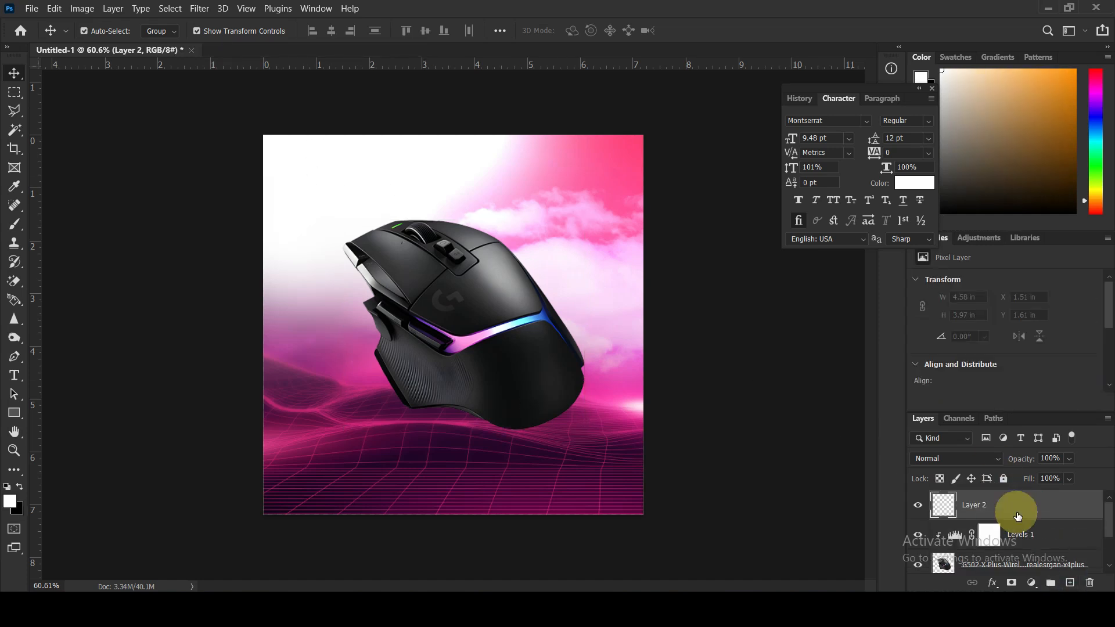
right_click(1018, 517)
click(856, 268)
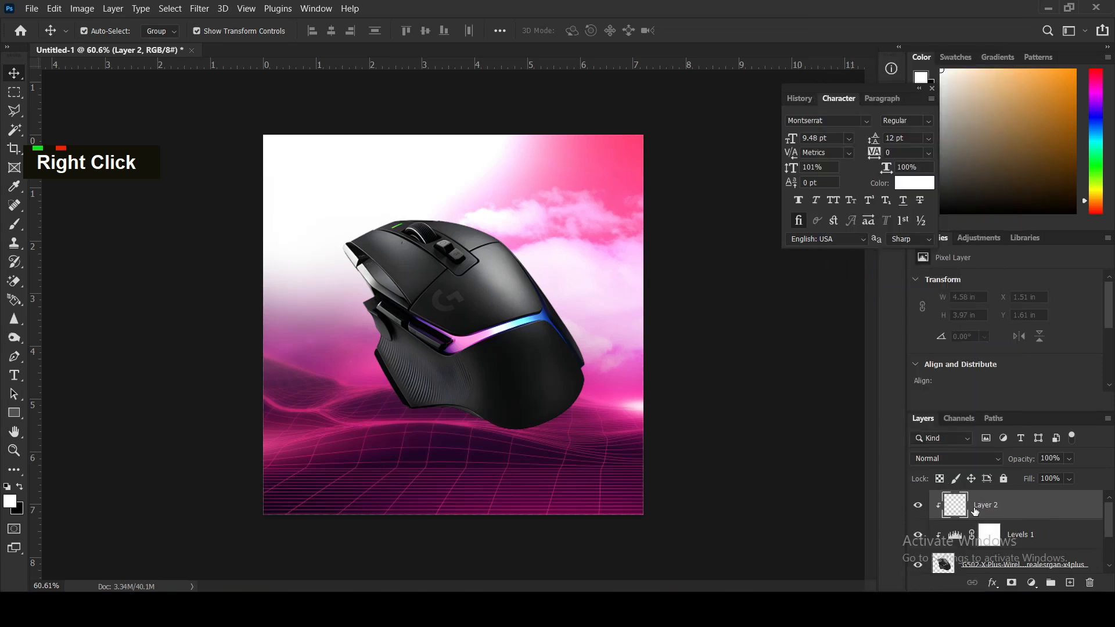
Set the foreground colour to pink ff85d3 and brush soft highlights along the gaming mouse's edges on Layer 2
click(12, 226)
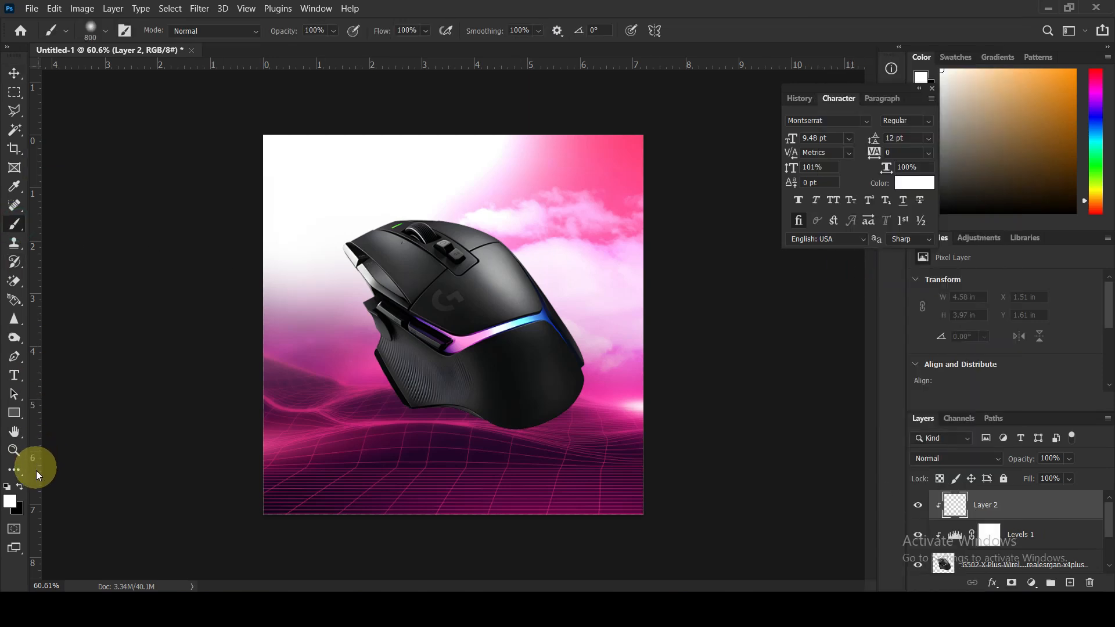
click(10, 499)
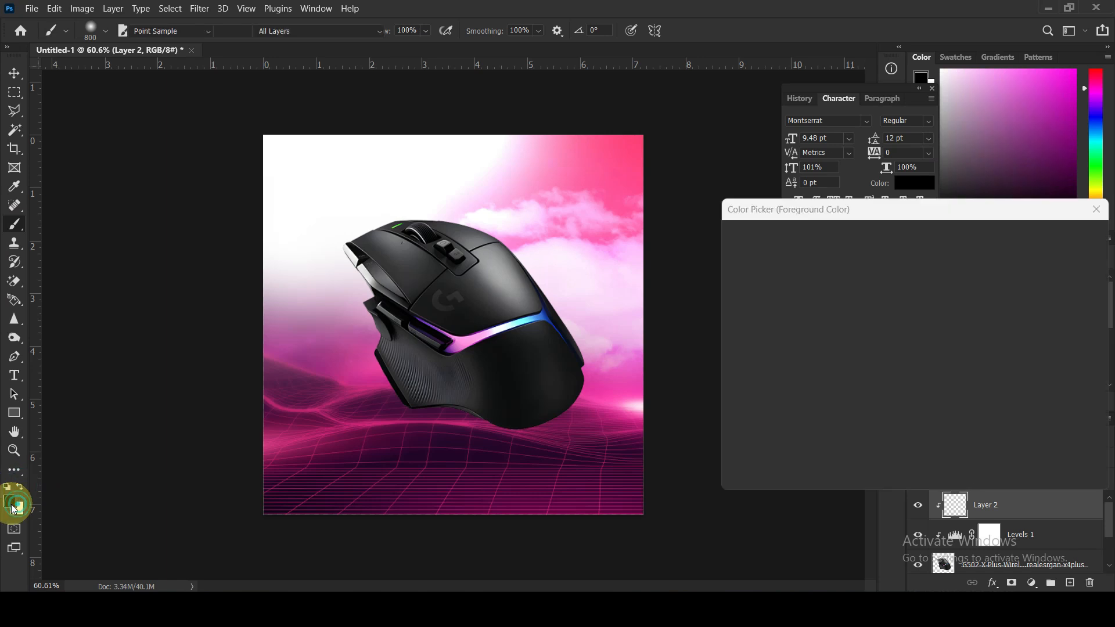
click(521, 239)
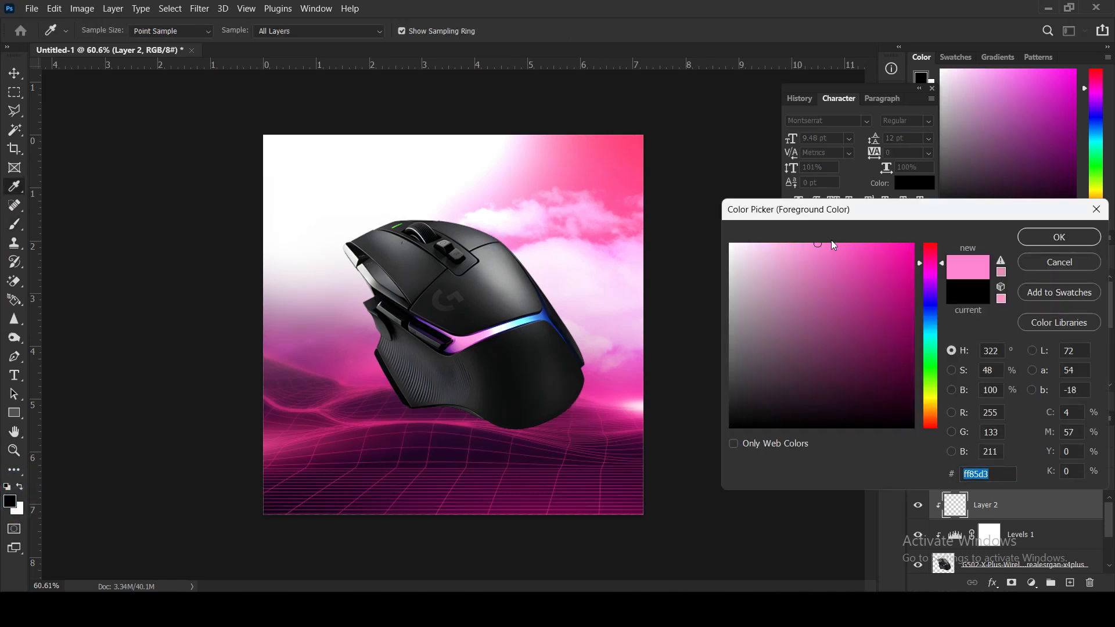
click(1024, 243)
key(b)
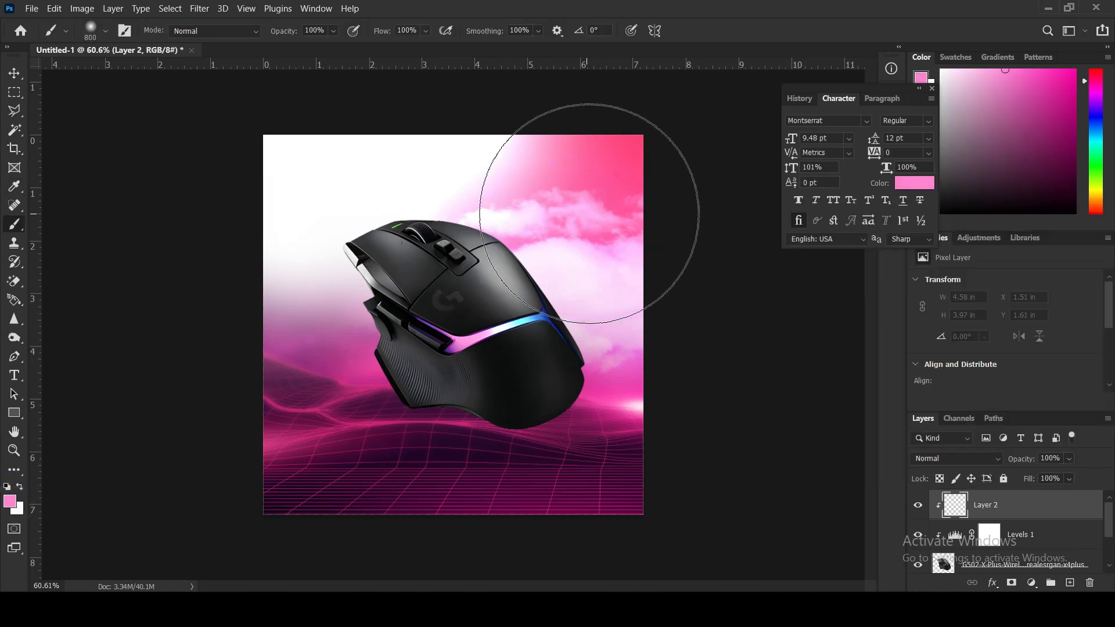
click(240, 314)
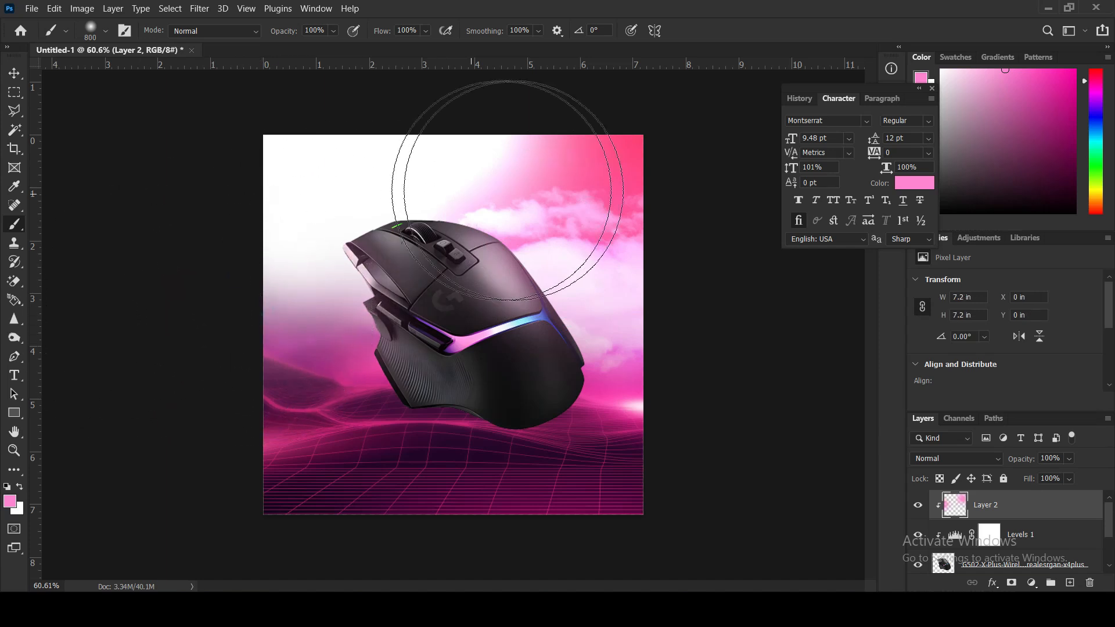
Set Layer 2's blend mode to Linear Dodge (Add) and compare the mouse with and without its pink highlights
click(929, 458)
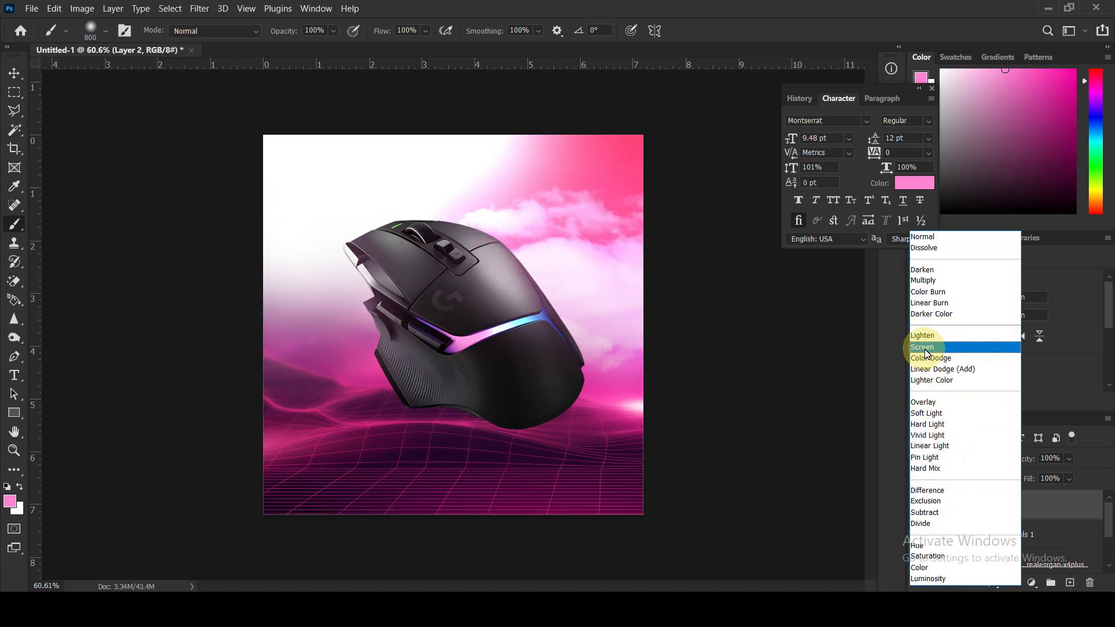
click(926, 370)
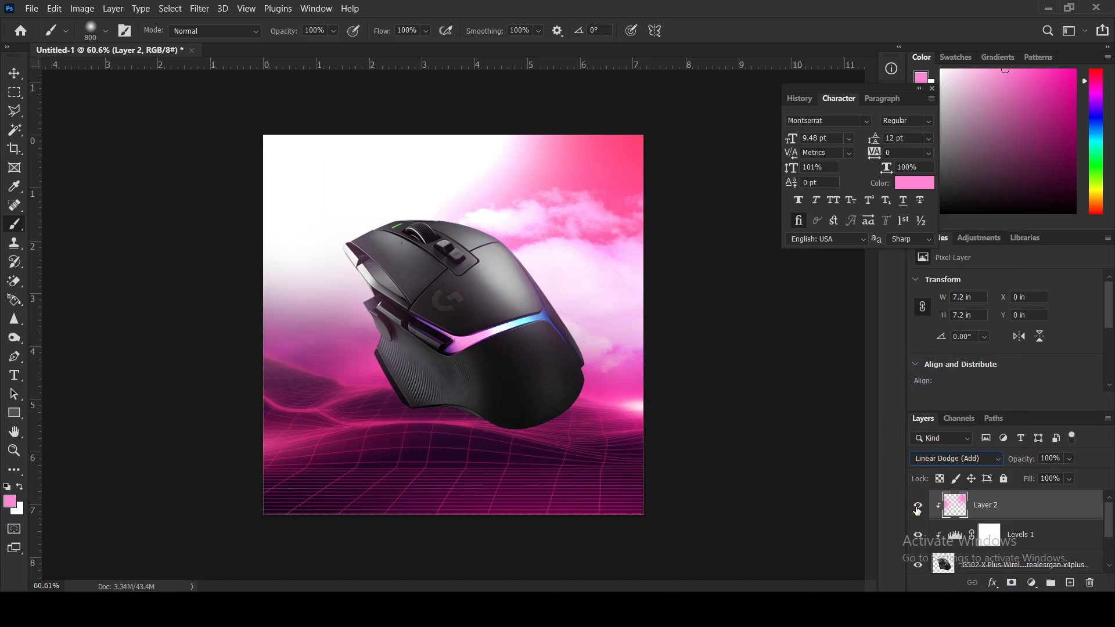
double_click(916, 509)
right_click(1012, 508)
click(1045, 504)
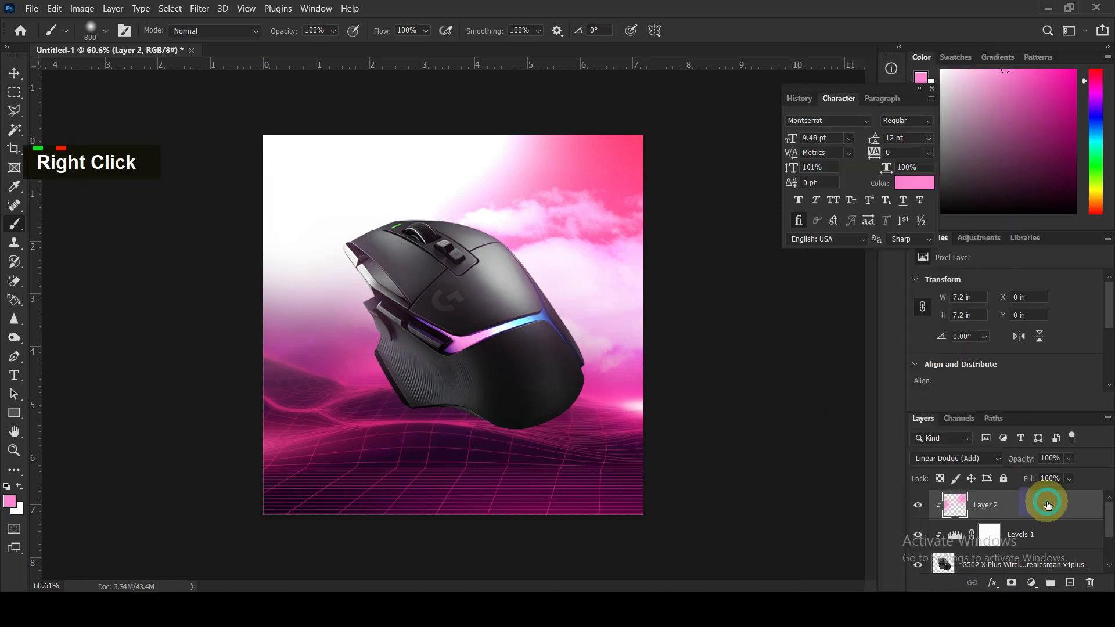
Create a layer between the gaming mouse and the bg group and brush soft white haze behind the mouse with an 800 px brush
scroll(984, 540, up, 2)
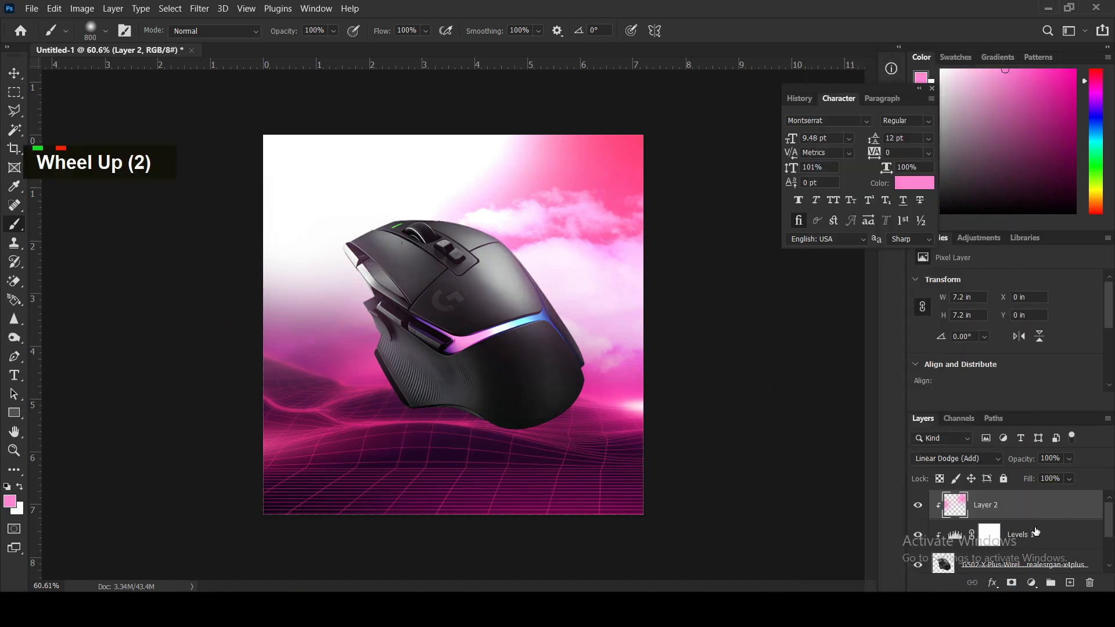
scroll(985, 540, down, 2)
click(1022, 533)
click(1068, 583)
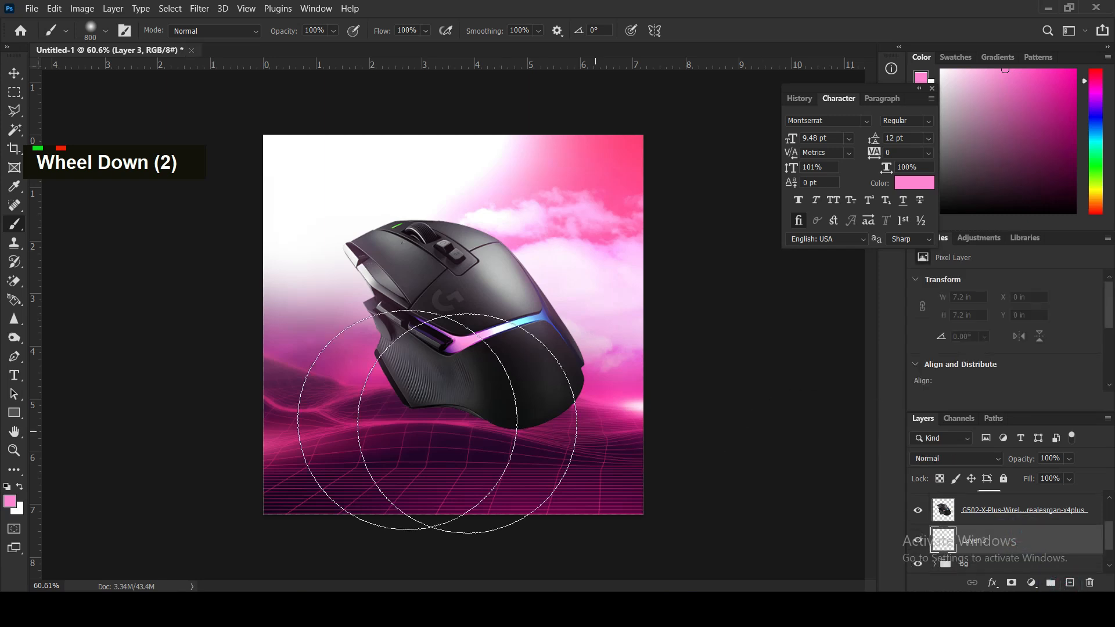
click(20, 485)
mouse_move(352, 285)
mouse_down()
mouse_move(410, 268)
mouse_move(465, 279)
mouse_move(490, 242)
mouse_move(324, 199)
mouse_move(366, 279)
mouse_up()
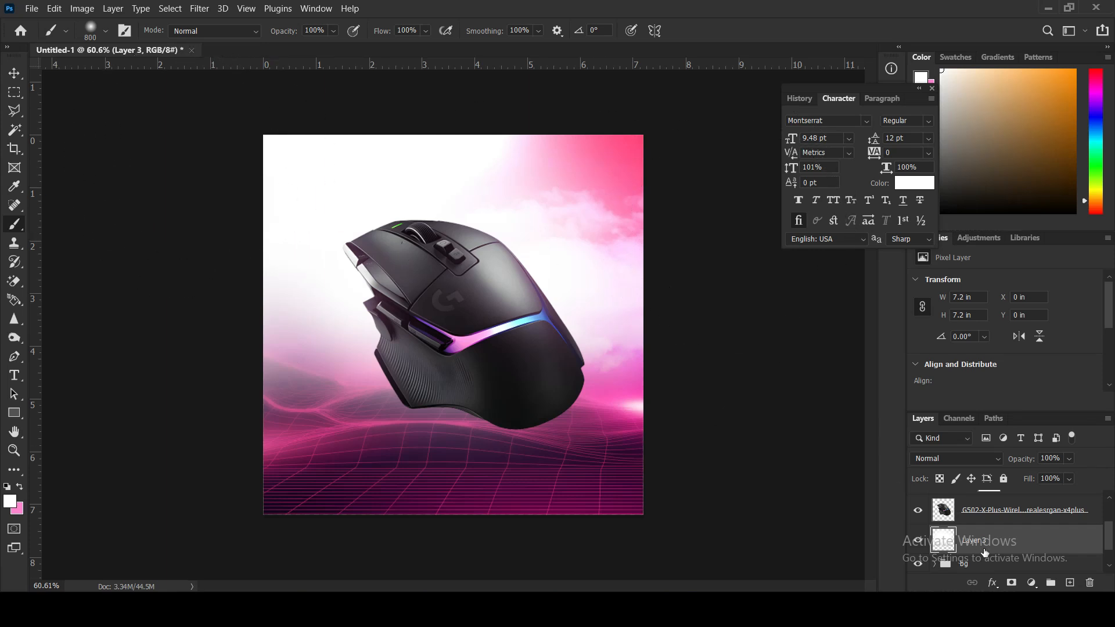
Add a mask to Layer 3 and paint it black with a 400 px brush to hide the white haze over the grid
click(1012, 583)
key(bracketleft)
key(bracketleft)
key(bracketleft)
key(bracketleft)
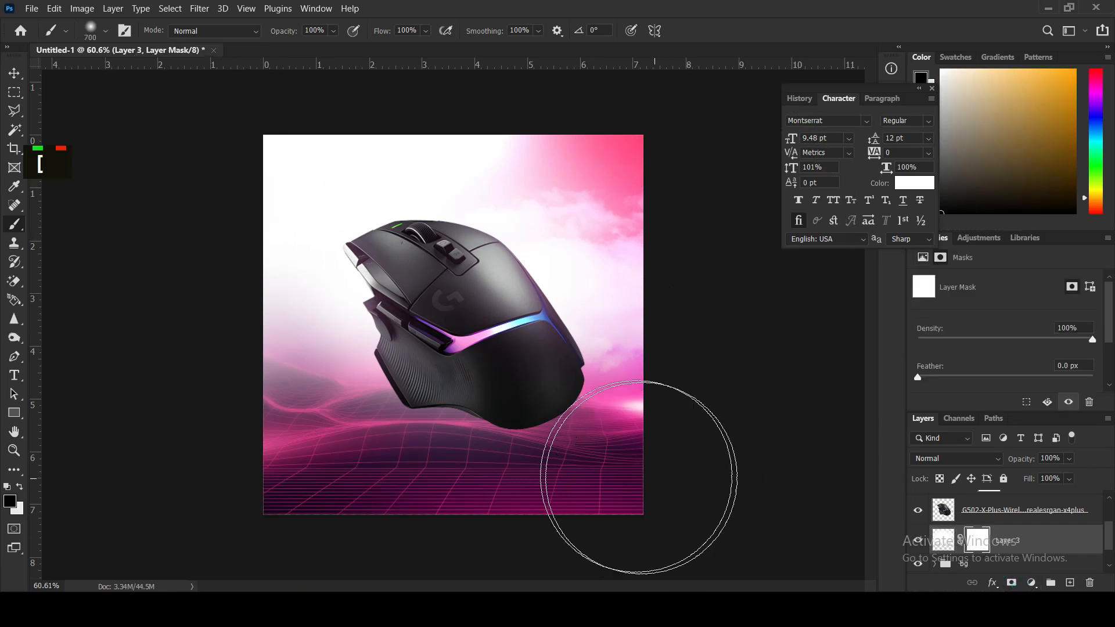
mouse_move(772, 460)
mouse_down()
mouse_move(440, 468)
mouse_move(848, 493)
mouse_up()
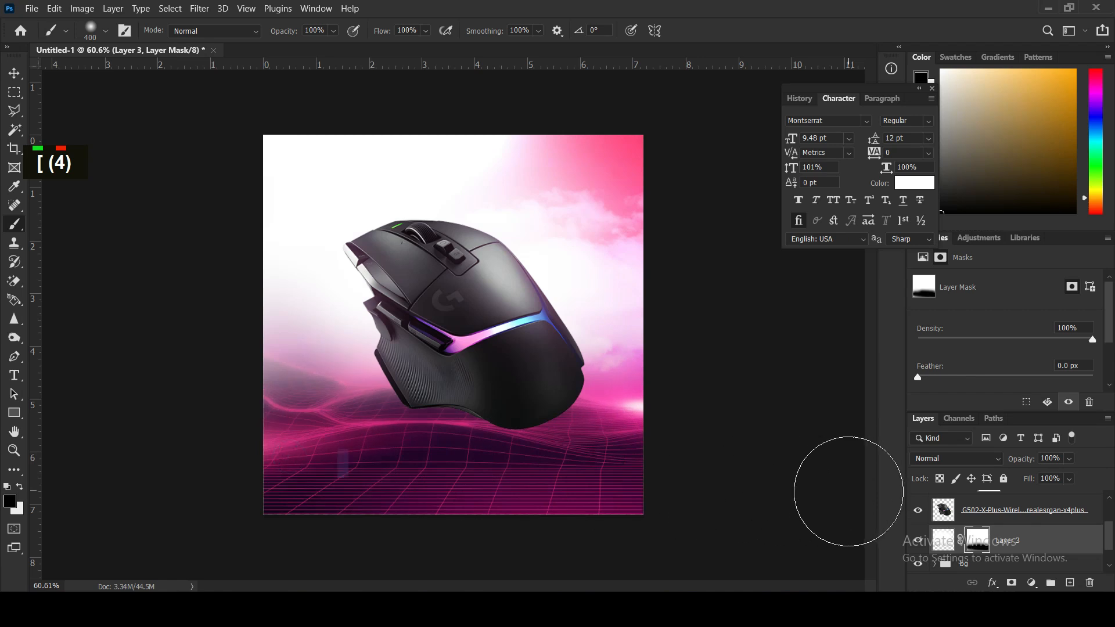
click(14, 75)
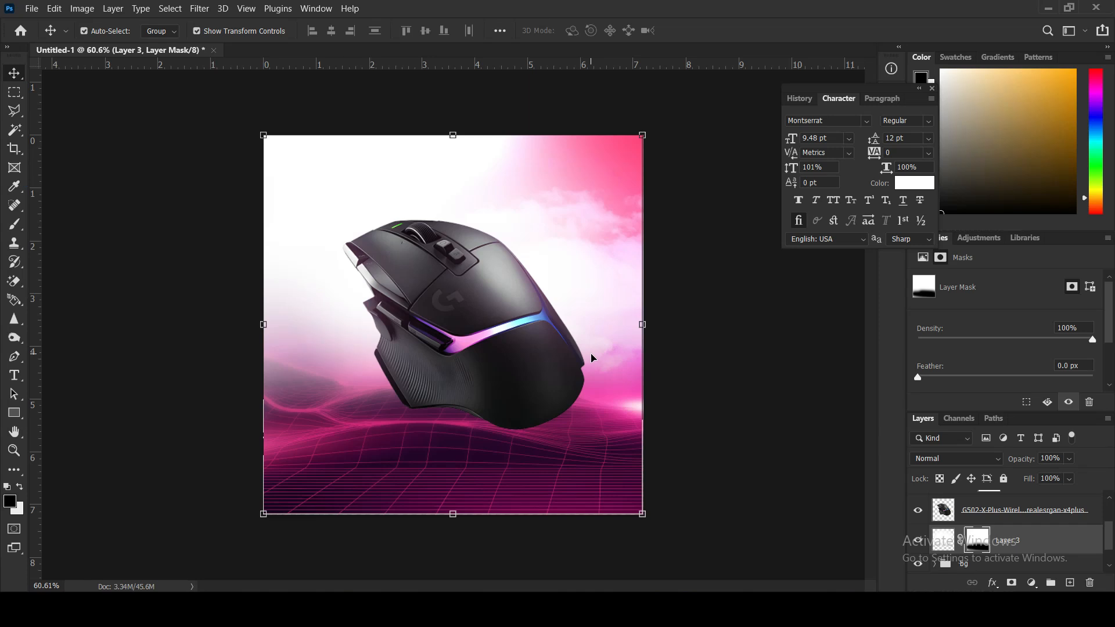
Create an empty layer above Layer 2
scroll(1029, 510, up, 2)
click(1031, 509)
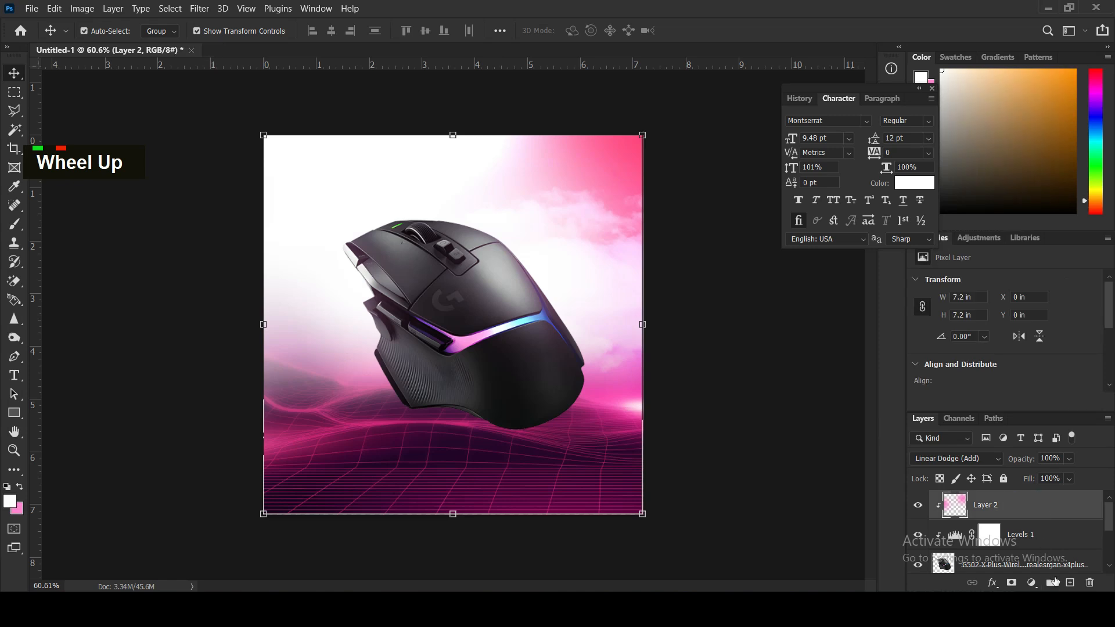
click(1066, 583)
Try a soft pink glow on Layer 4 over the mouse's body, with a 175 px white dab at its centre
click(20, 486)
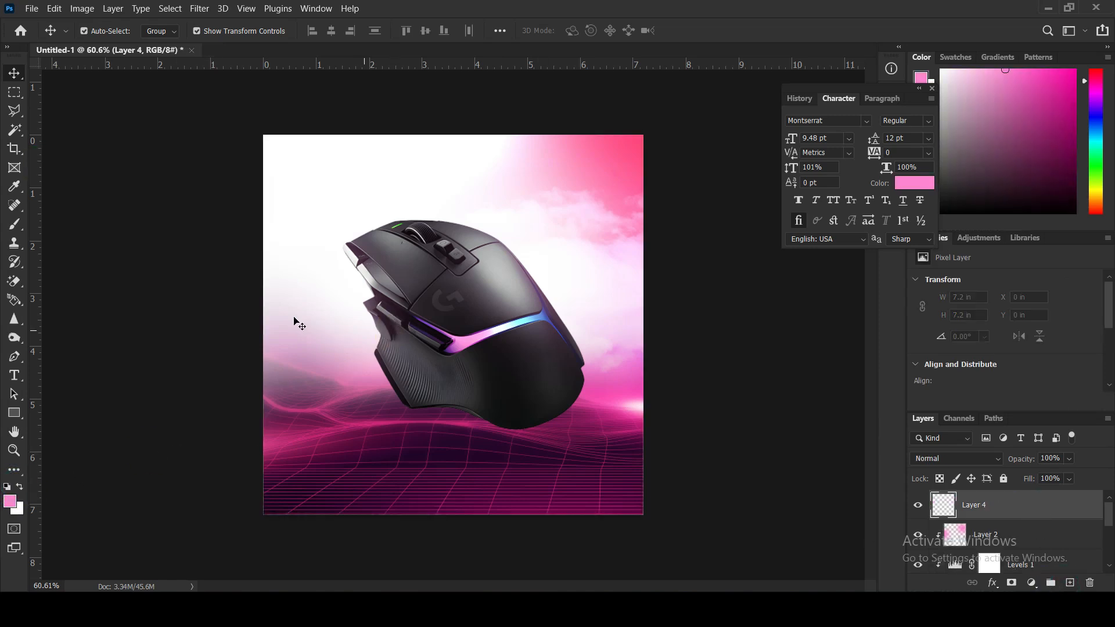
click(15, 224)
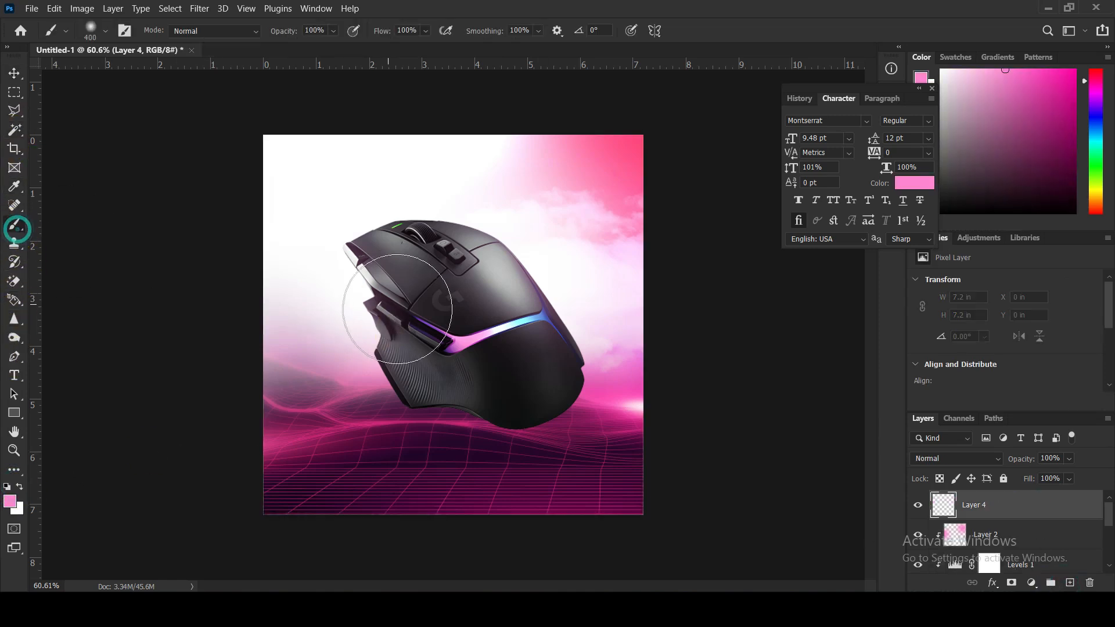
click(451, 368)
key(bracketleft)
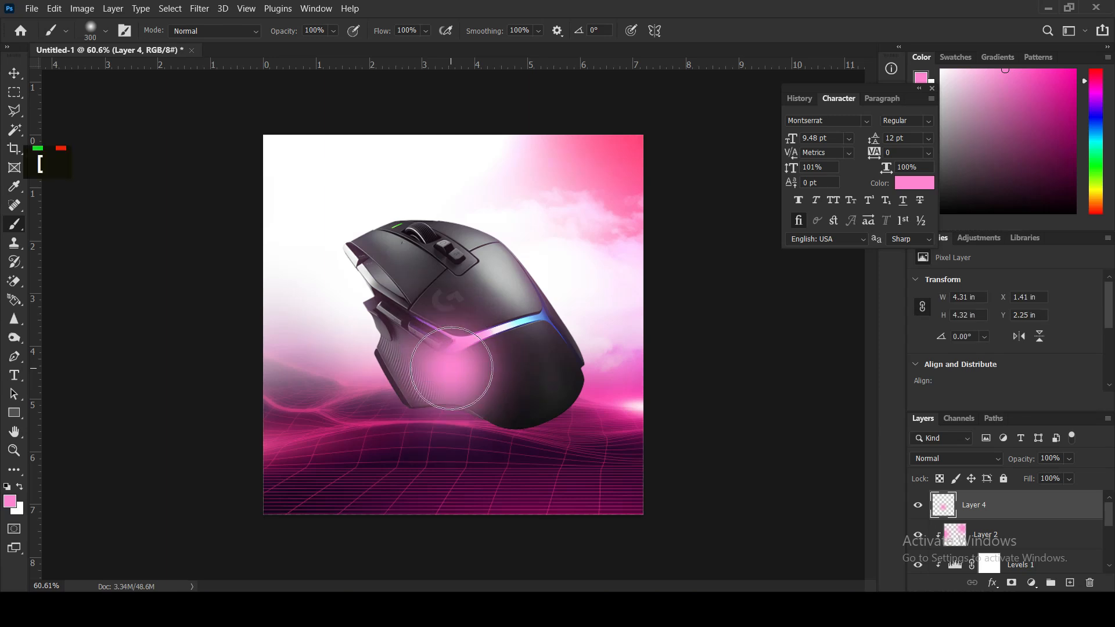
key(x)
key(x)
key(x)
key(x)
scroll(452, 368, up, 1)
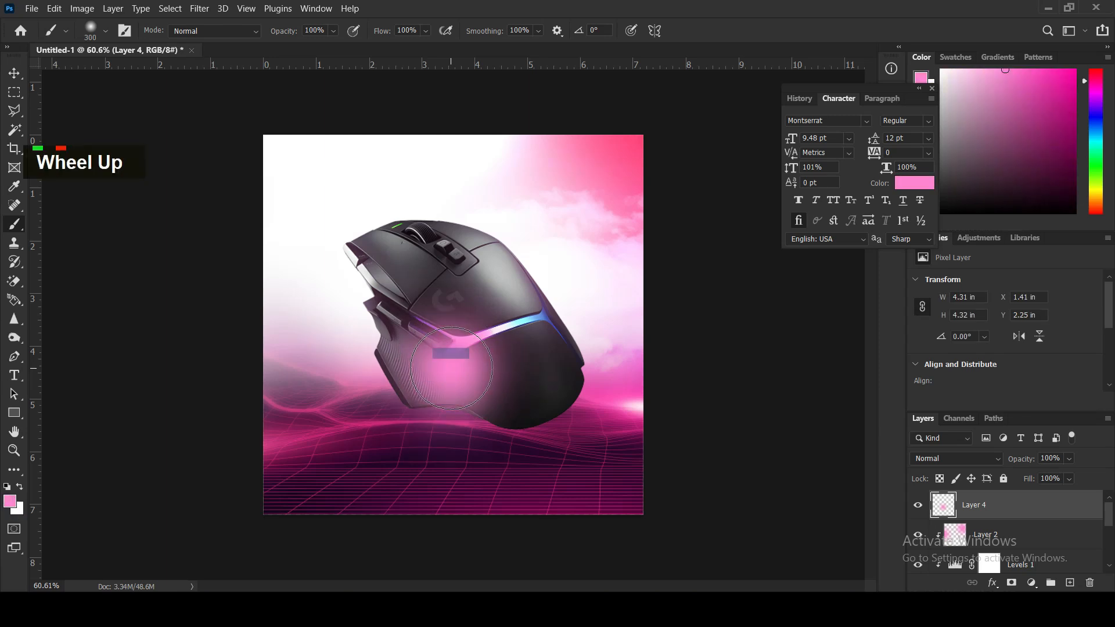
key(x)
key(bracketleft)
key(bracketleft)
key(bracketleft)
click(450, 368)
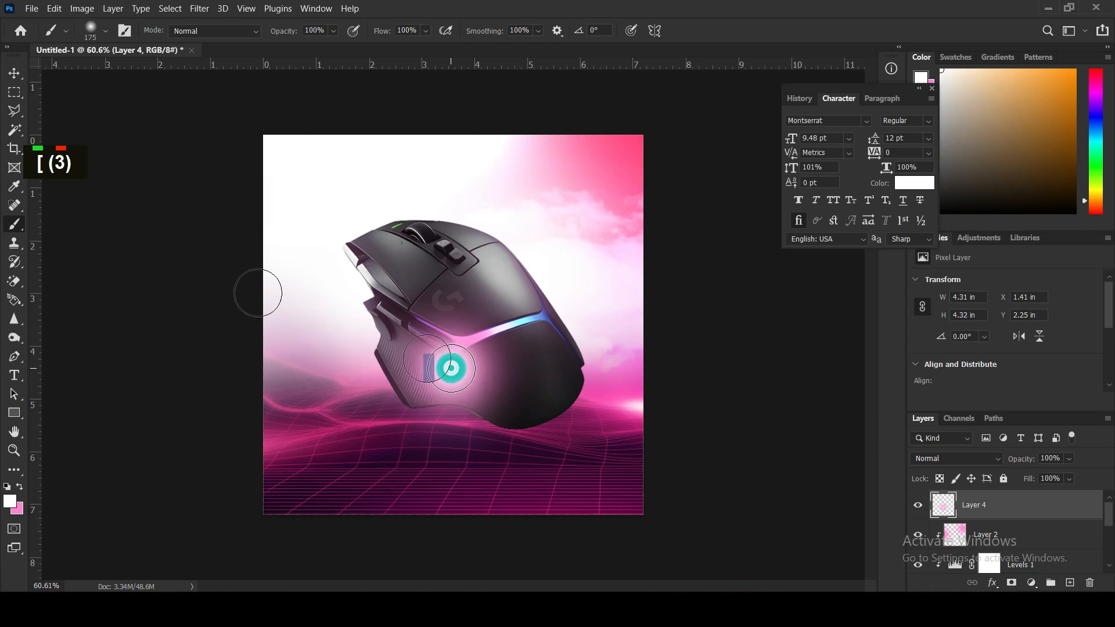
click(15, 76)
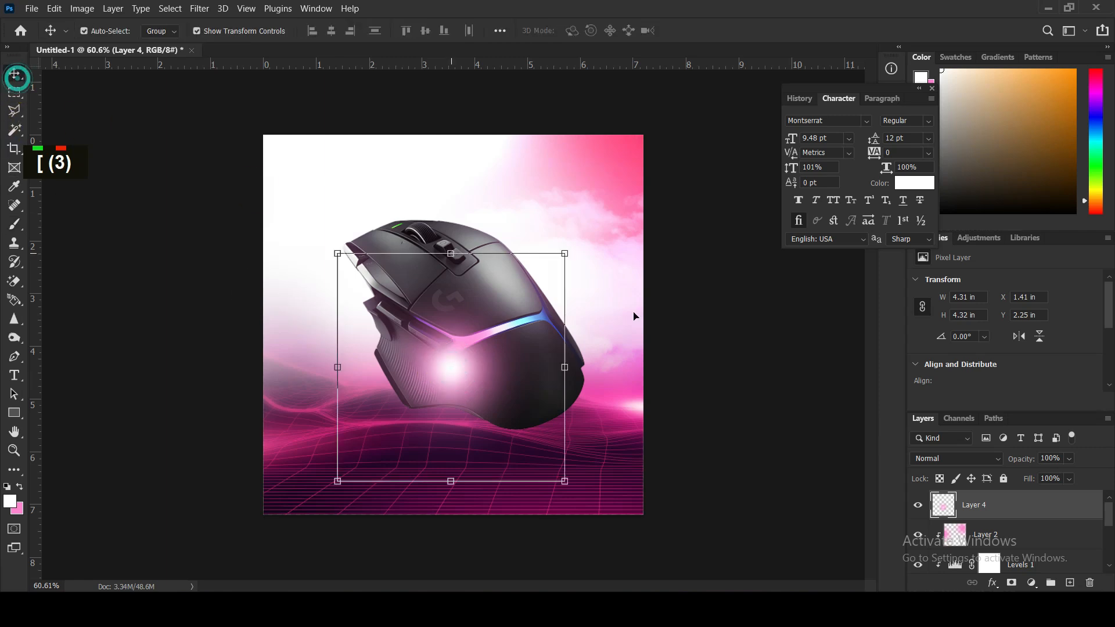
Undo the pink and white dabs on Layer 4, leaving its blend mode at Normal
click(929, 461)
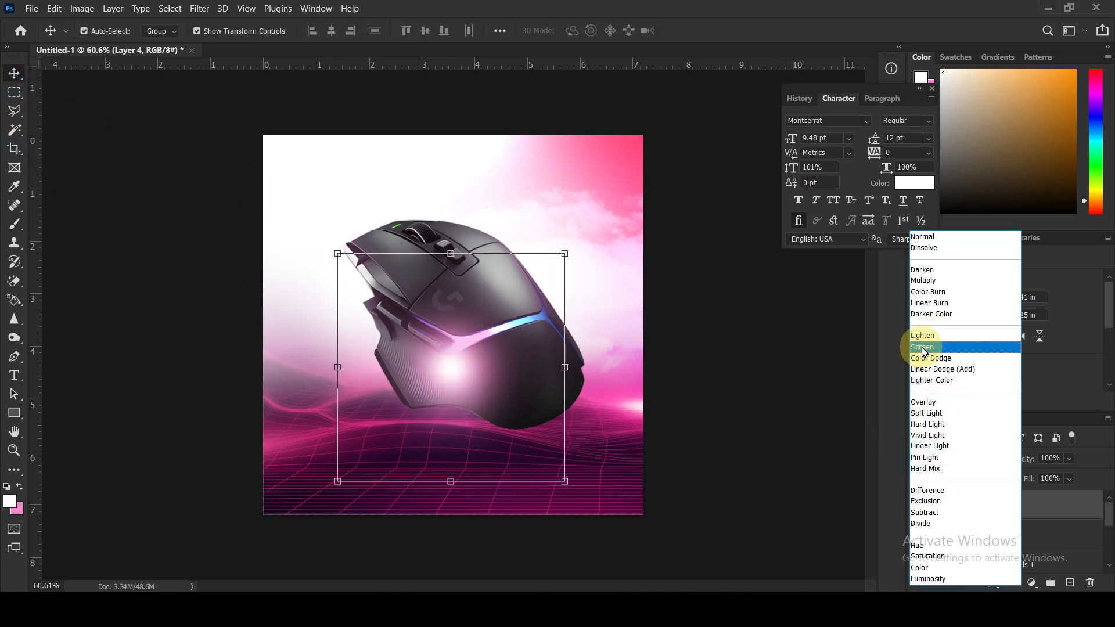
key(Escape)
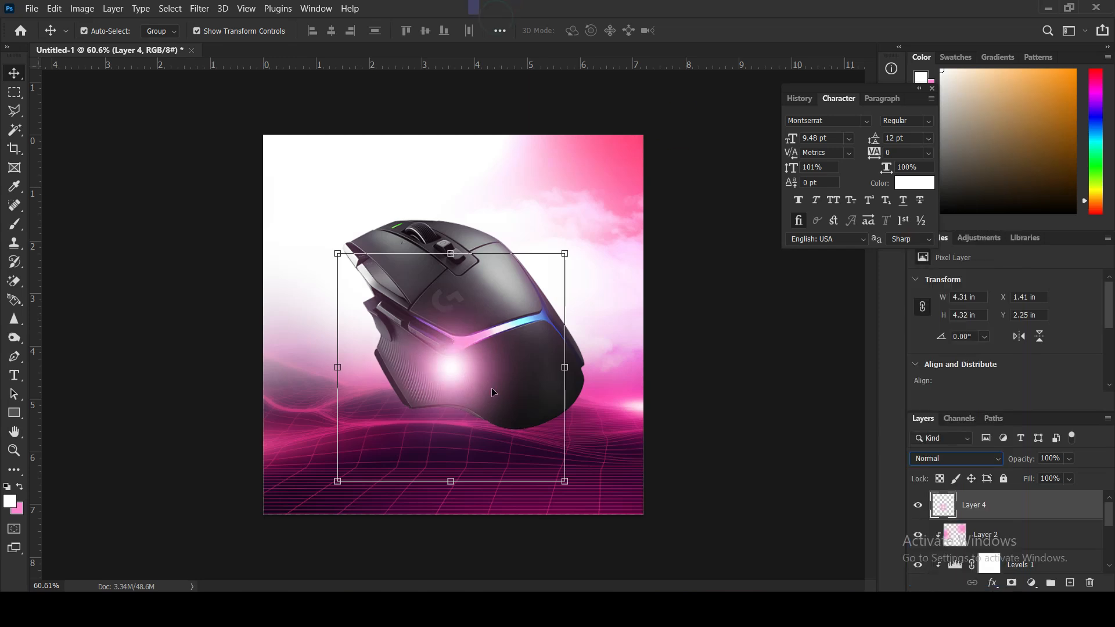
key(ctrl+z)
key(ctrl+z)
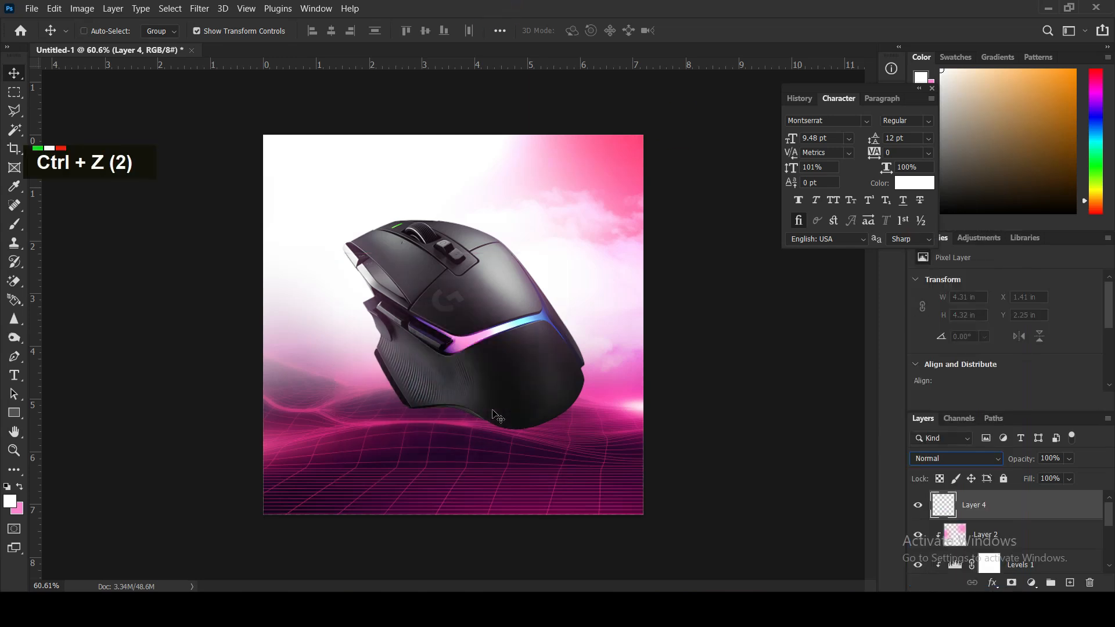
Set the foreground colour to the deeper pink f33883
click(20, 487)
double_click(10, 500)
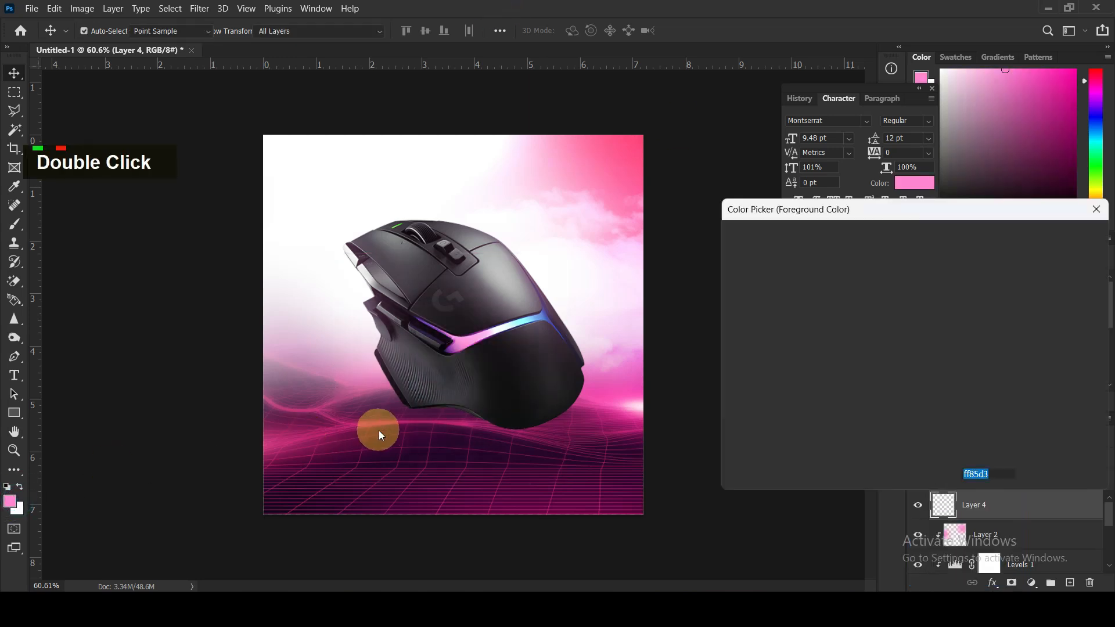
click(613, 415)
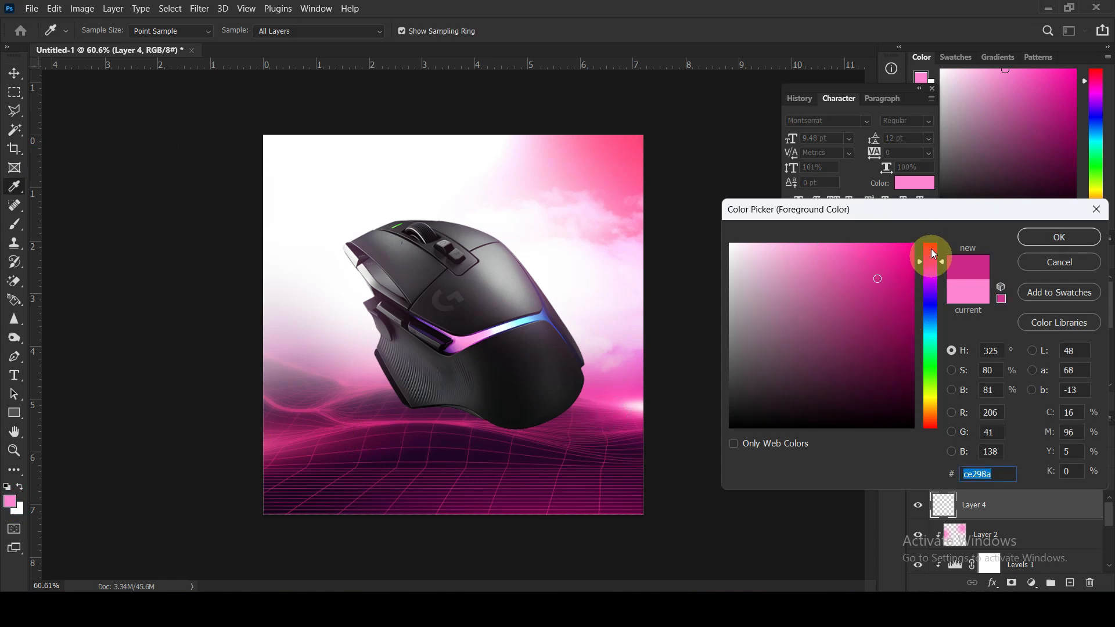
click(866, 250)
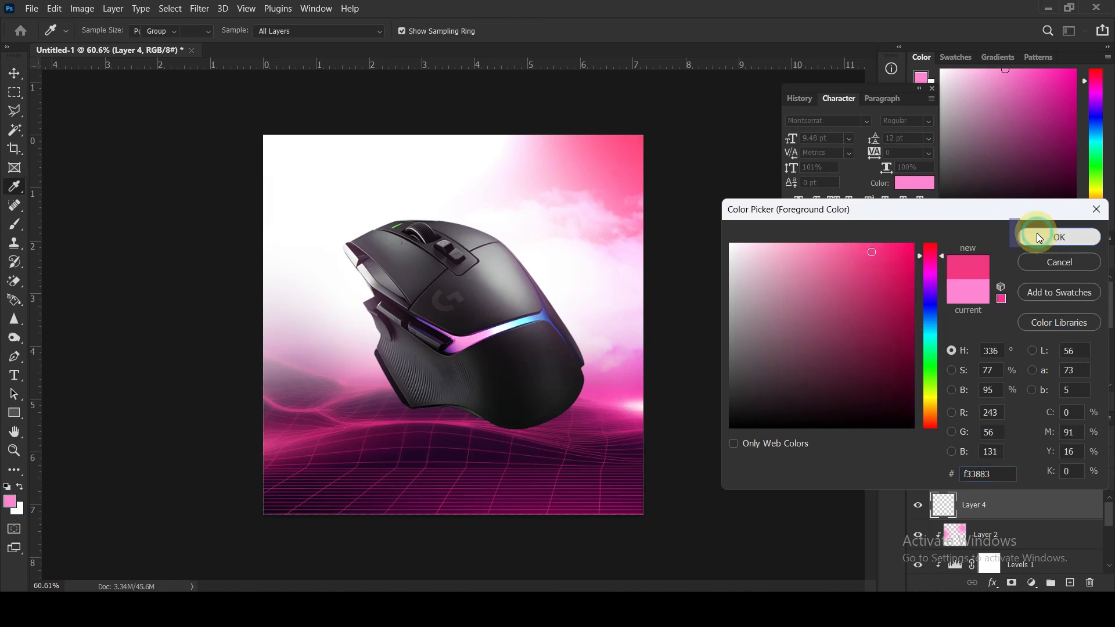
click(1056, 237)
key(v)
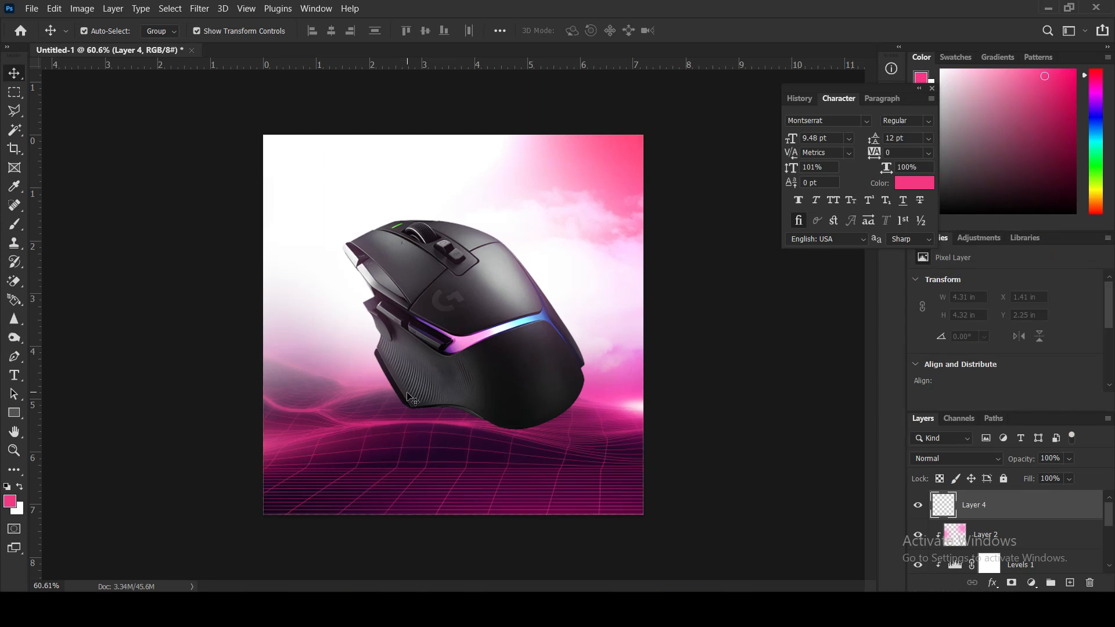
Paint a soft 300 px pink dab on Layer 4 over the mouse's side grip and add a smaller white dab at its centre
click(15, 224)
key(bracketright)
key(bracketright)
key(bracketright)
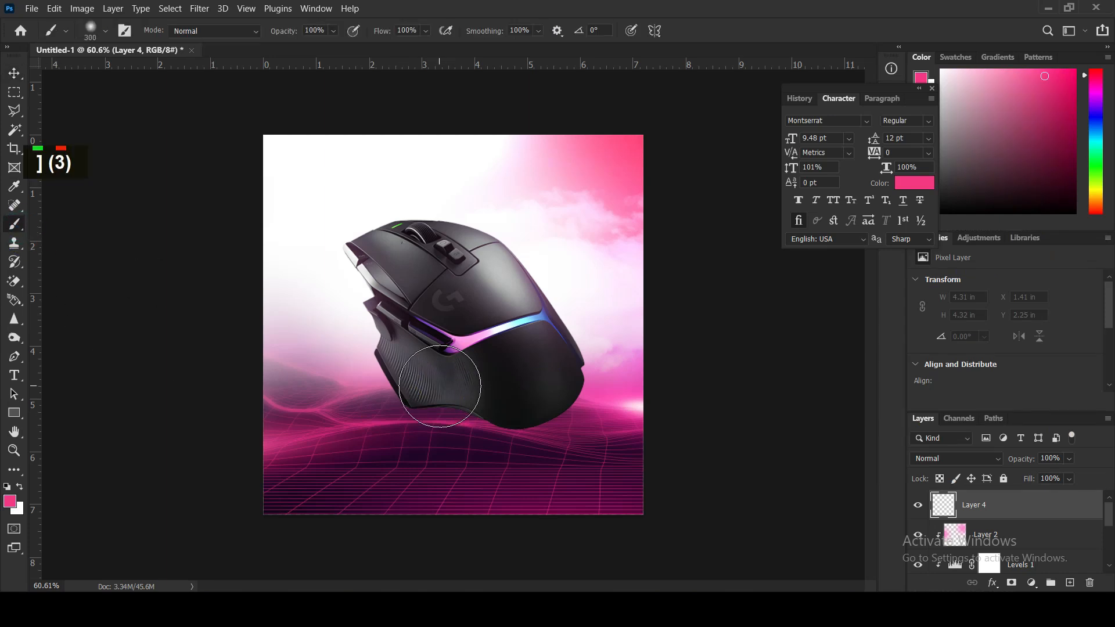
click(440, 386)
key(x)
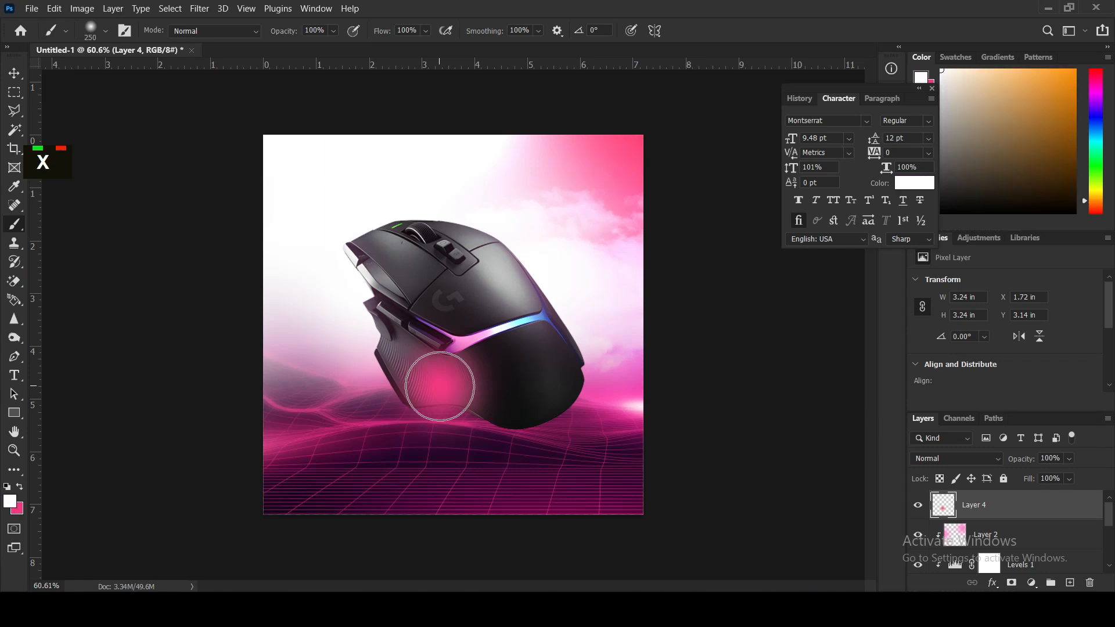
click(440, 386)
click(15, 73)
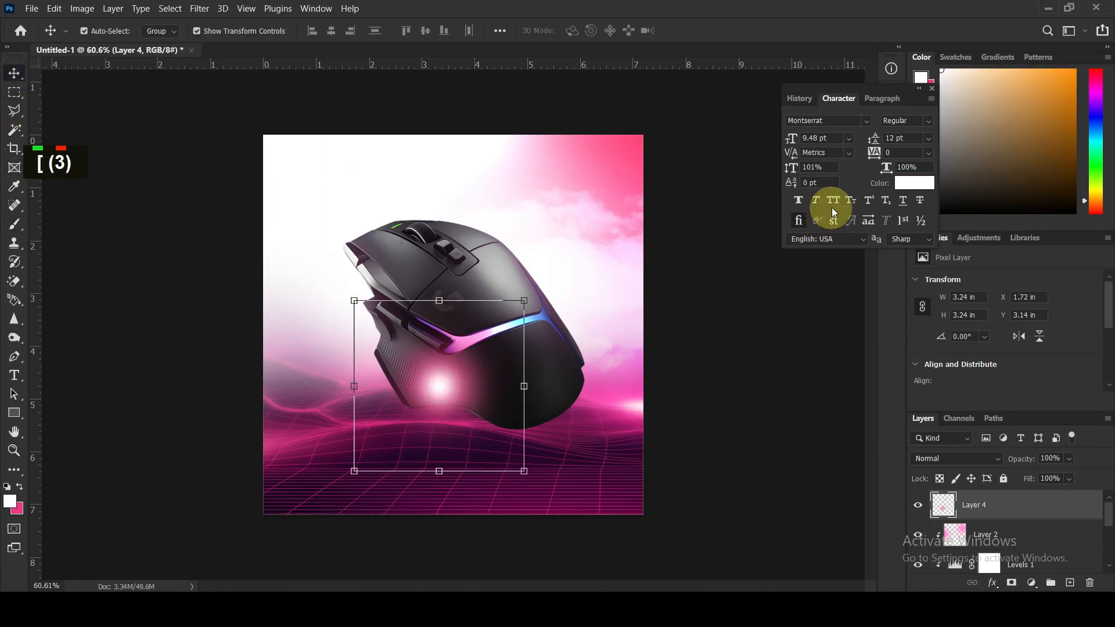
Set Layer 4 to Linear Dodge (Add), enlarge the glow to about 6.2 in, and place it beside the mouse's left edge
click(955, 458)
click(932, 369)
drag(403, 363, 310, 316)
drag(408, 244, 486, 167)
drag(325, 352, 321, 326)
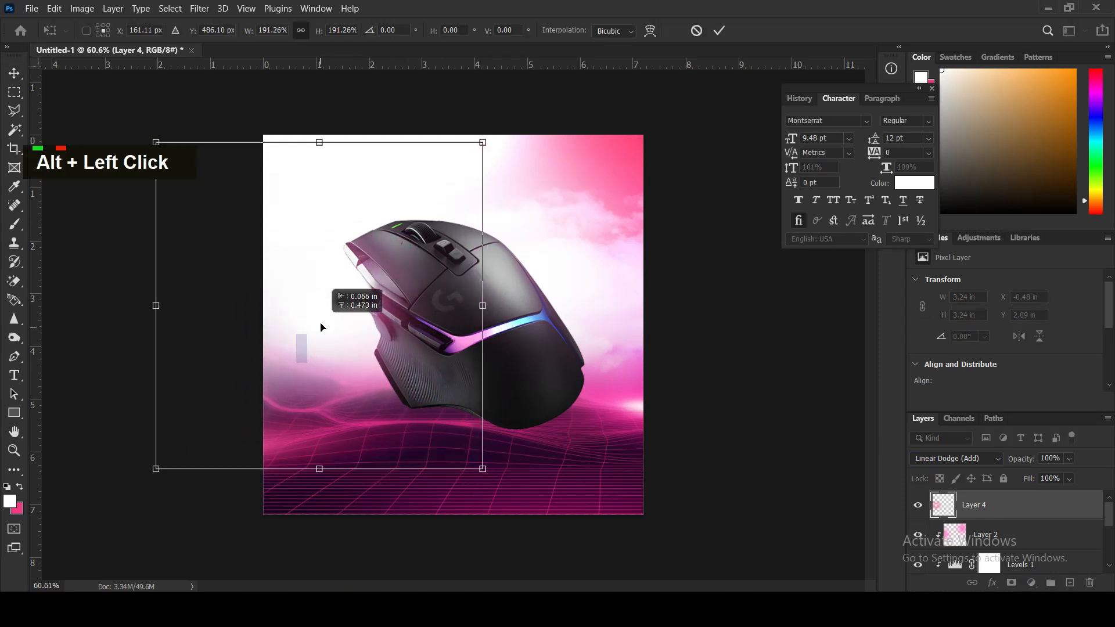
alt+click(319, 326)
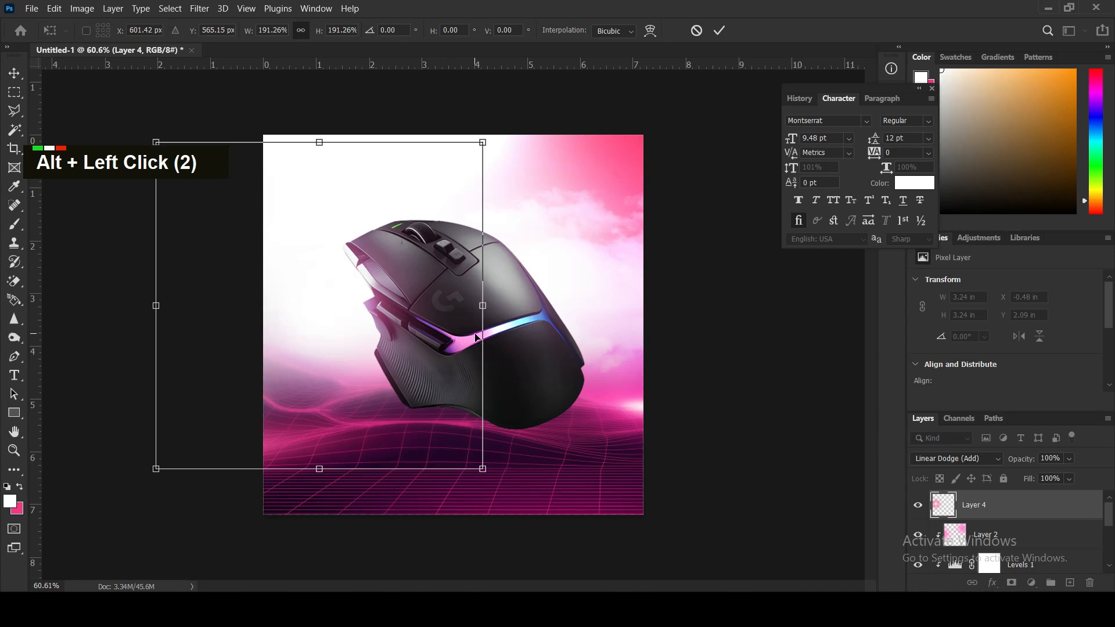
key(Return)
Duplicate the Layer 4 glow, shrink the copy to about 2.79 by 2.78 in, and place it over the mouse's top buttons
drag(317, 312, 447, 254)
alt+click(591, 123)
drag(591, 124, 527, 181)
mouse_move(458, 255)
mouse_down()
mouse_move(418, 223)
mouse_move(464, 252)
mouse_up()
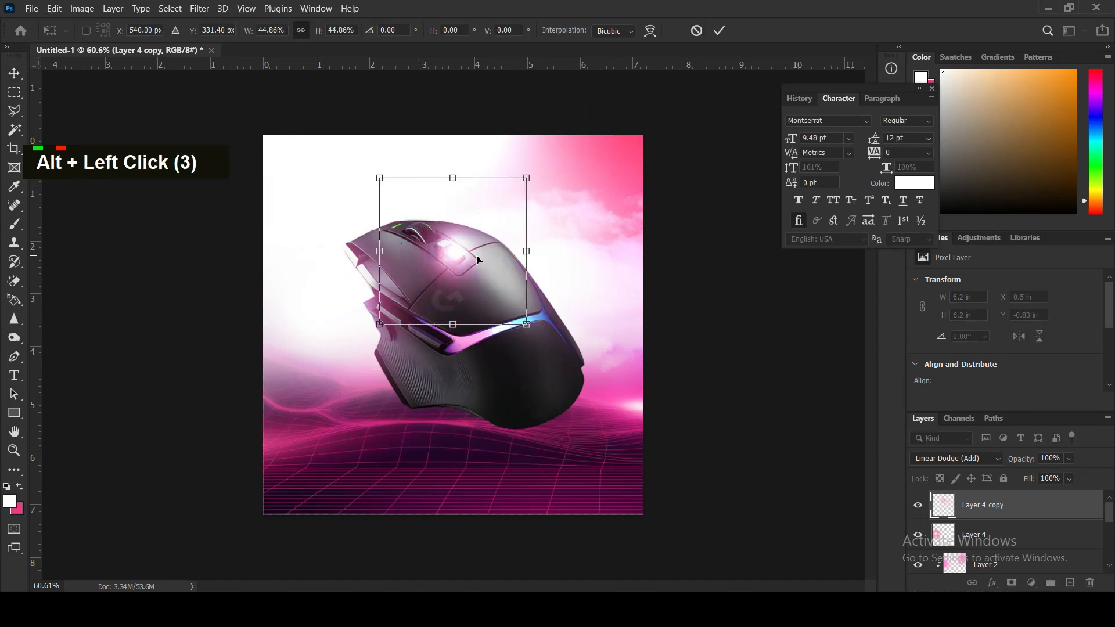
key(Return)
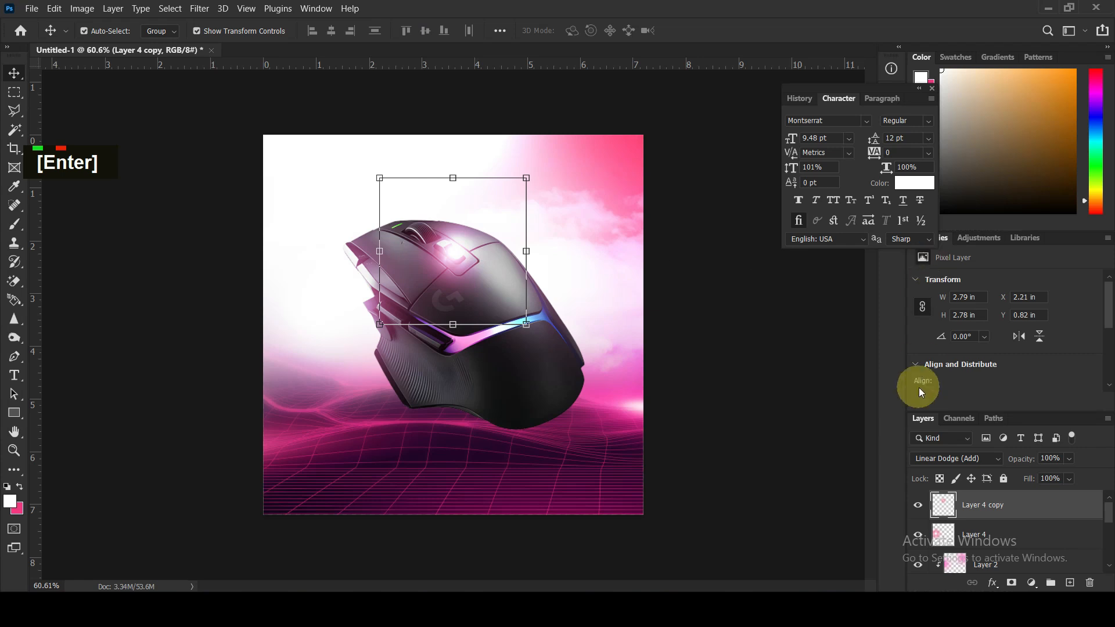
Try Screen blending on the glow copy, move it beside the mouse's lower-right edge, and restore Linear Dodge (Add)
click(929, 458)
click(934, 348)
mouse_move(464, 255)
mouse_down()
mouse_move(524, 299)
mouse_move(466, 343)
mouse_move(516, 326)
mouse_move(592, 346)
mouse_move(641, 403)
mouse_up()
click(929, 458)
click(928, 376)
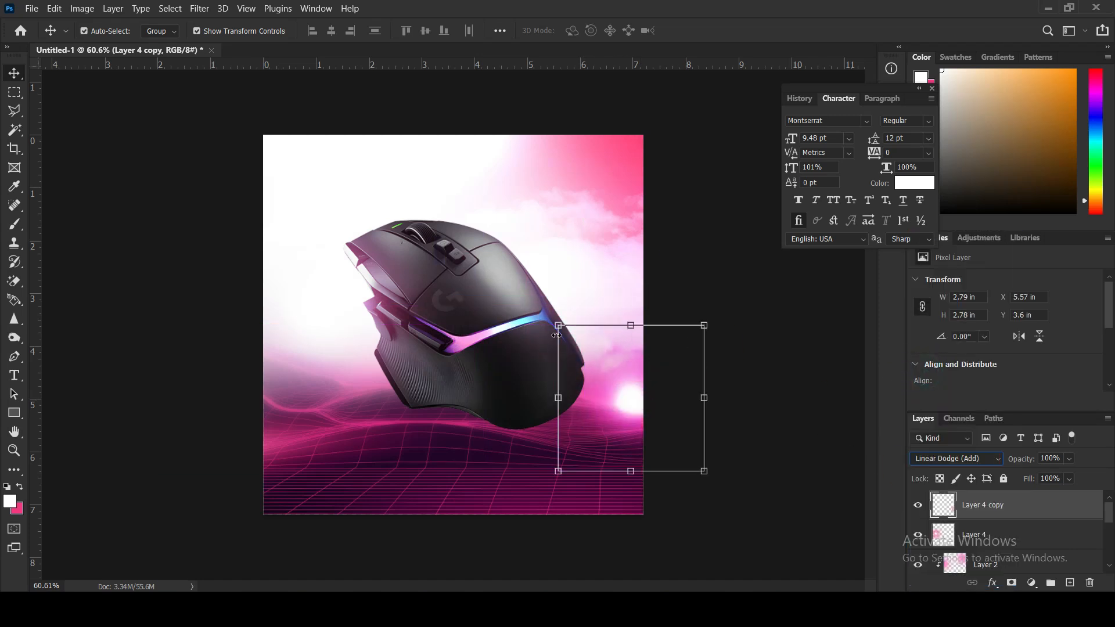
Enlarge the glow copy to about 5.15 by 5.13 in, shift it to the canvas's right edge, and deselect it
drag(559, 325, 439, 207)
drag(591, 355, 625, 346)
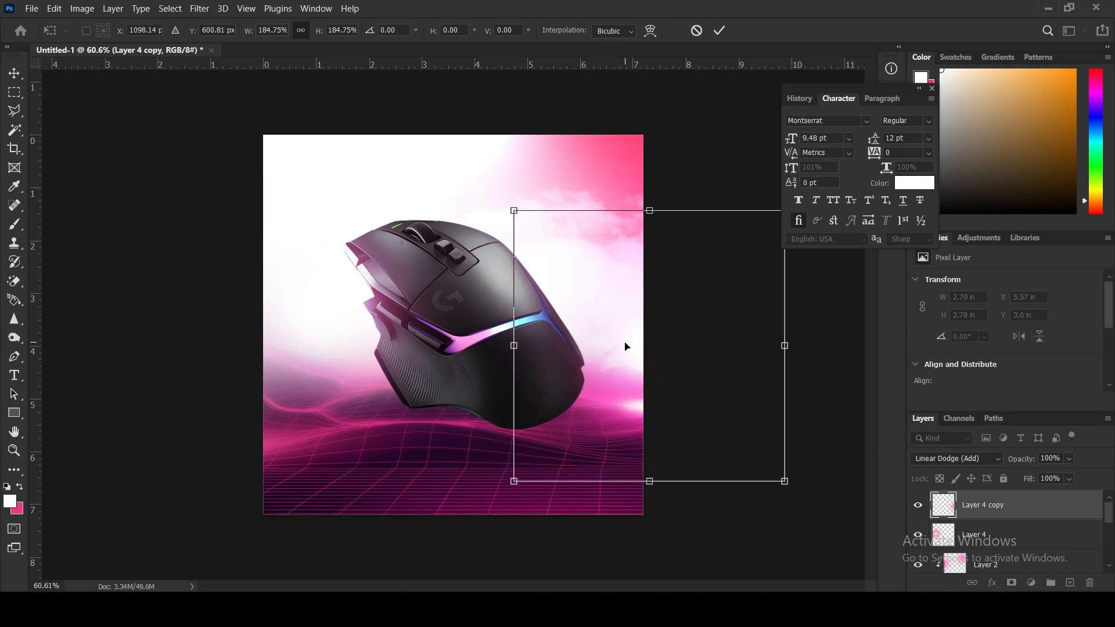
key(Return)
key(Return)
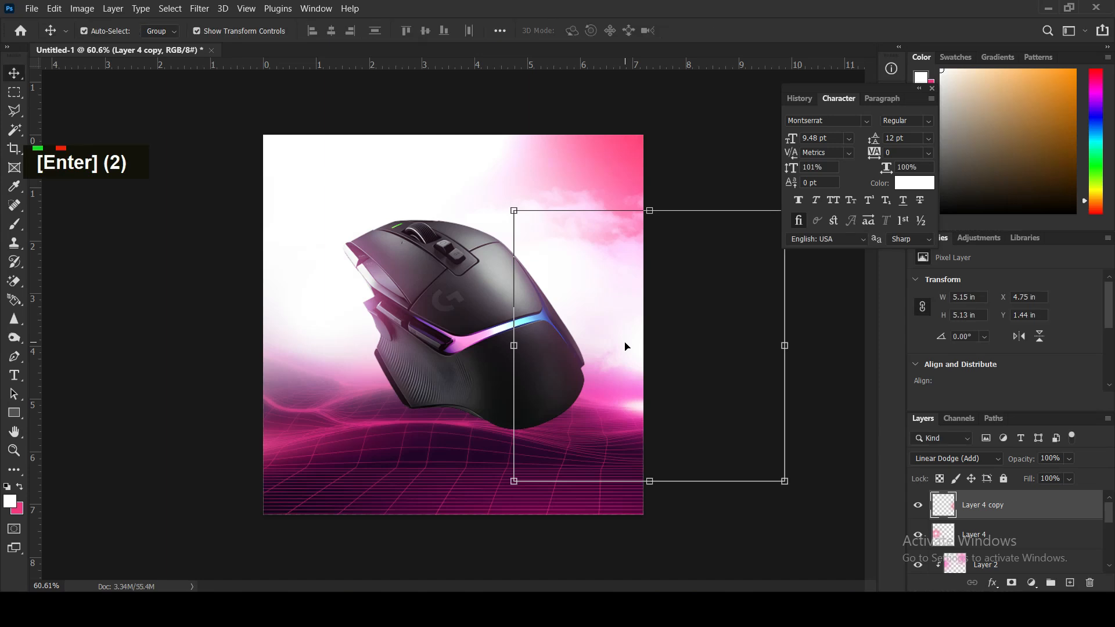
click(181, 338)
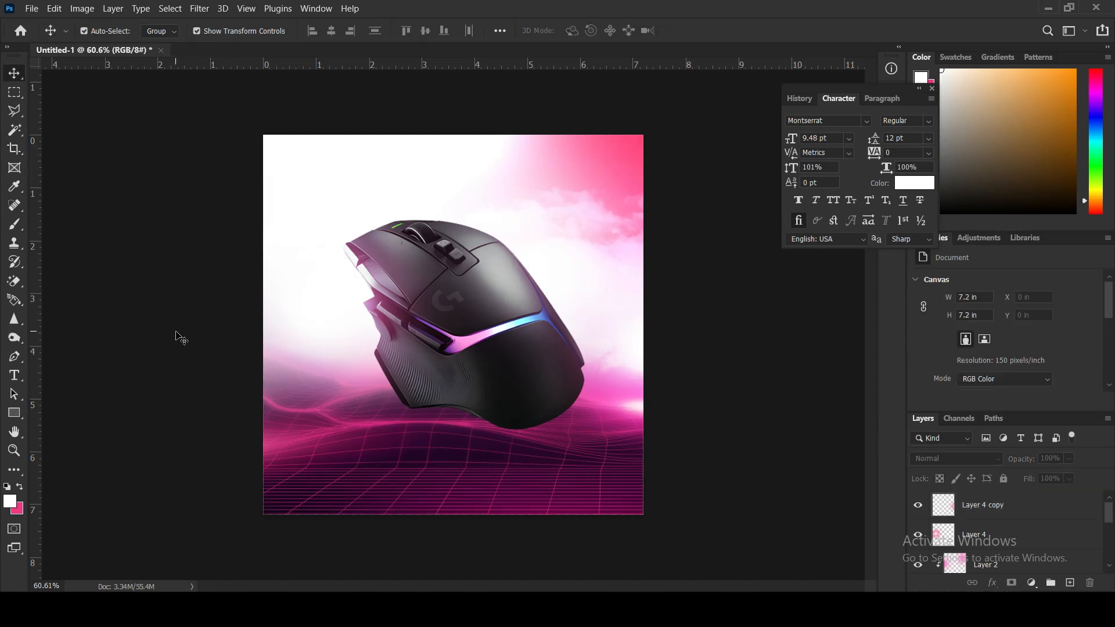
Darken the shadows and brighten the highlights of the mouse in its clipped Levels 1 adjustment
click(555, 351)
click(1034, 530)
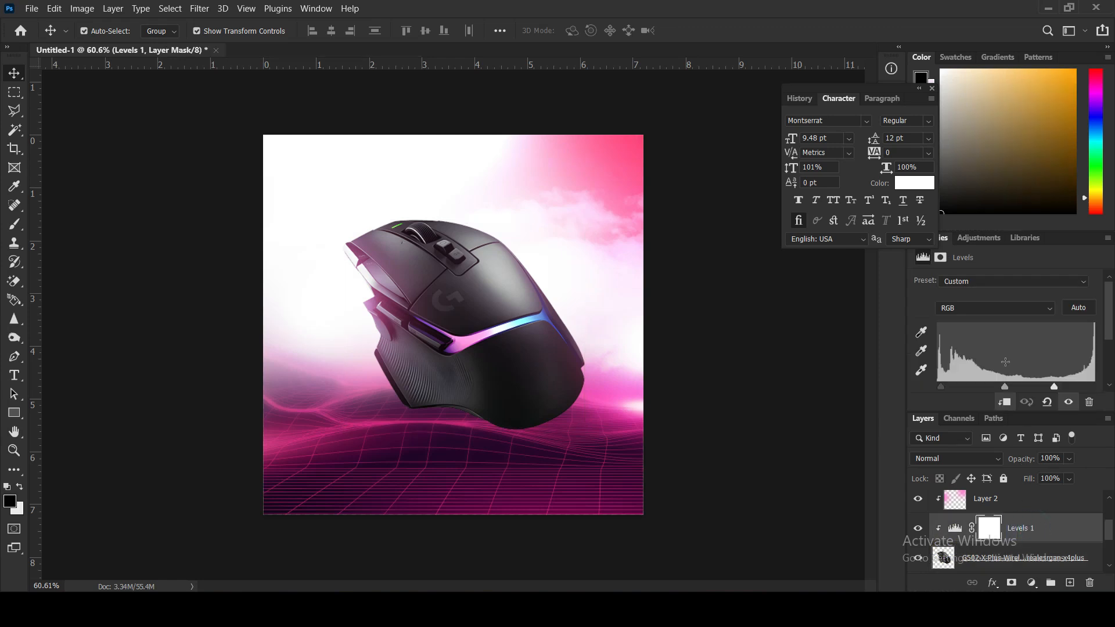
drag(1054, 386, 1042, 387)
drag(941, 386, 950, 388)
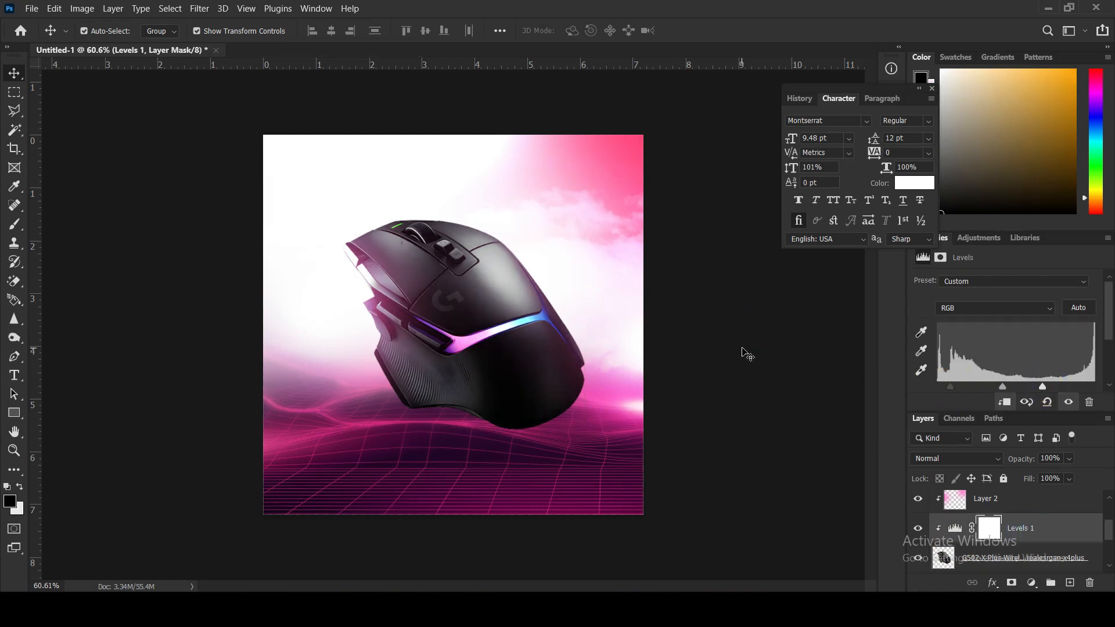
Group Layer 2, Levels 1 and the G502 X Plus mouse layer together
scroll(1002, 559, up, 1)
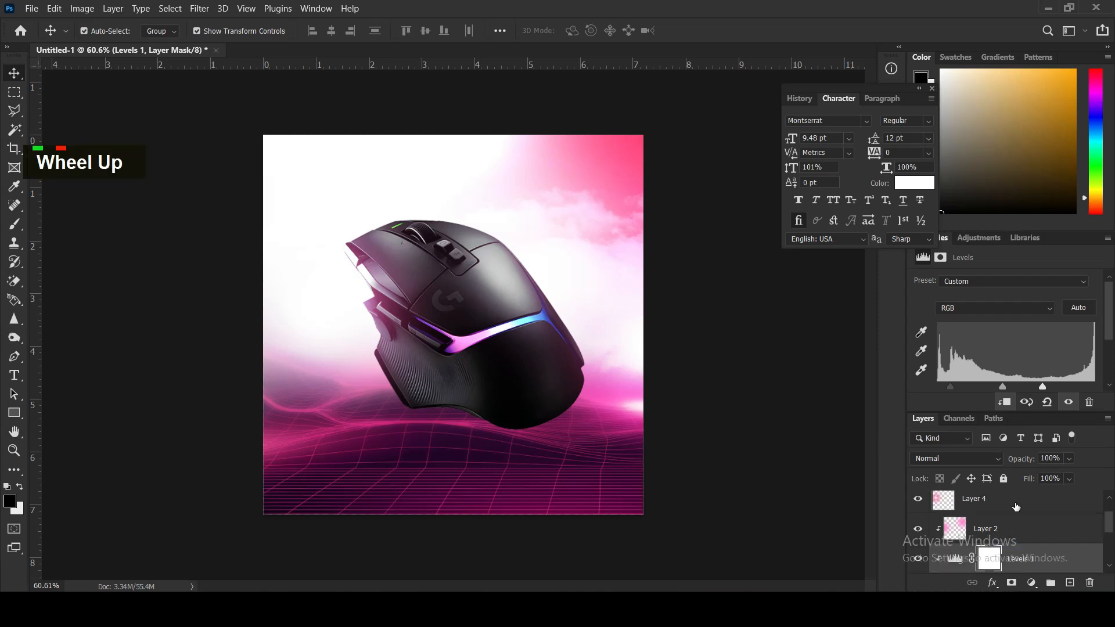
click(1013, 527)
click(1110, 533)
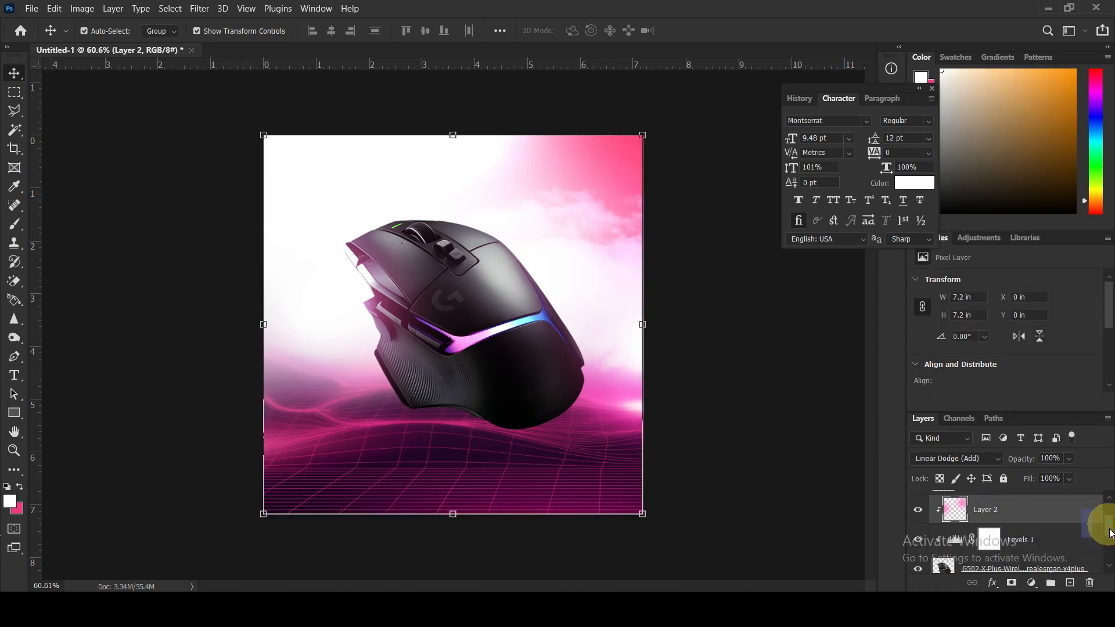
ctrl+click(1110, 534)
ctrl+click(1110, 537)
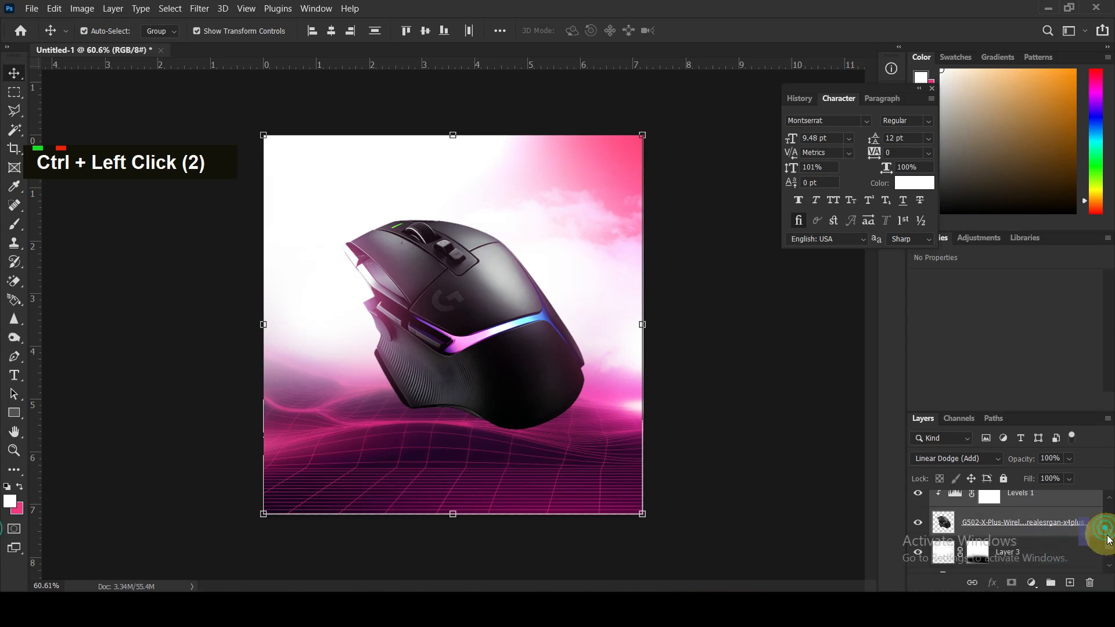
key(ctrl+g)
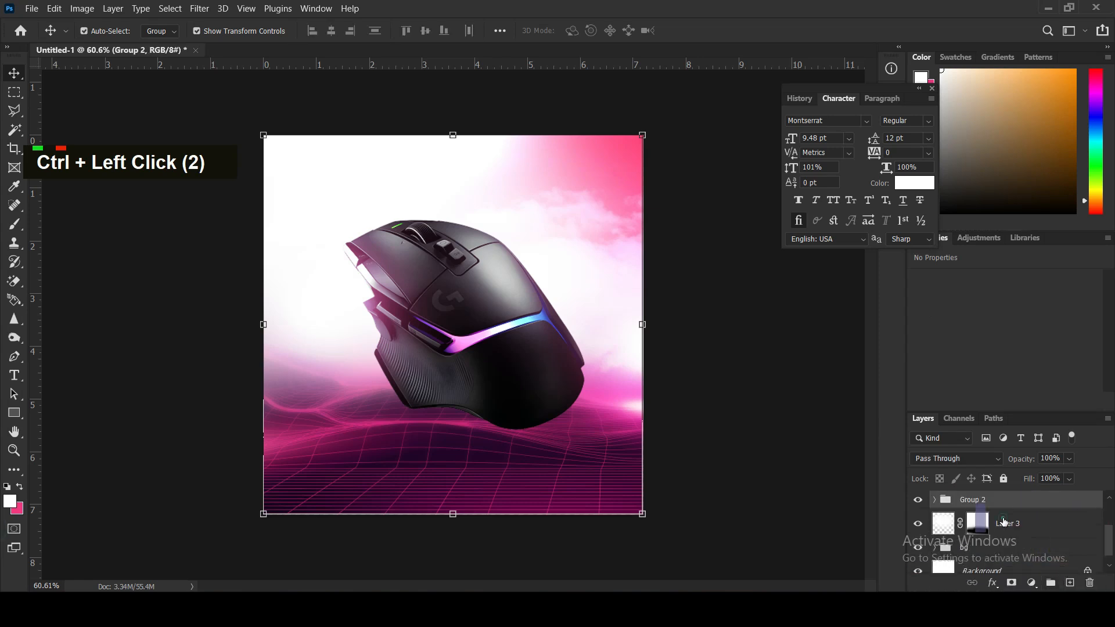
Add a new layer between the mouse group and Layer 3, and set the foreground colour to black
click(1004, 522)
click(1070, 581)
click(19, 487)
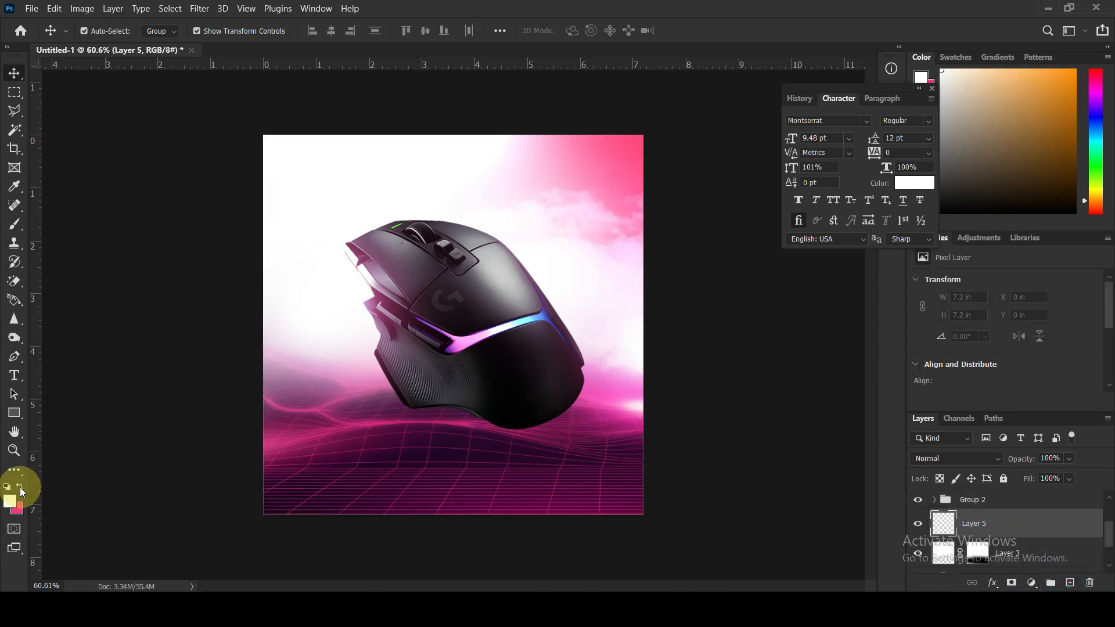
double_click(11, 503)
drag(776, 398, 714, 434)
click(1037, 237)
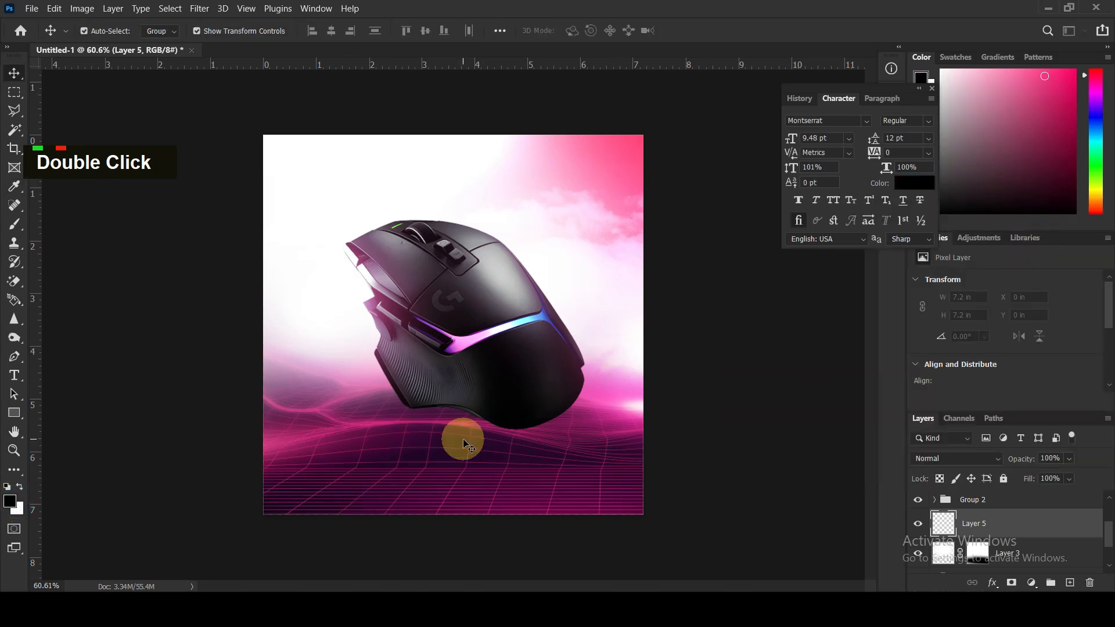
Paint a single flat elliptical black dab with a 150 px brush on the grid beneath the mouse
click(13, 232)
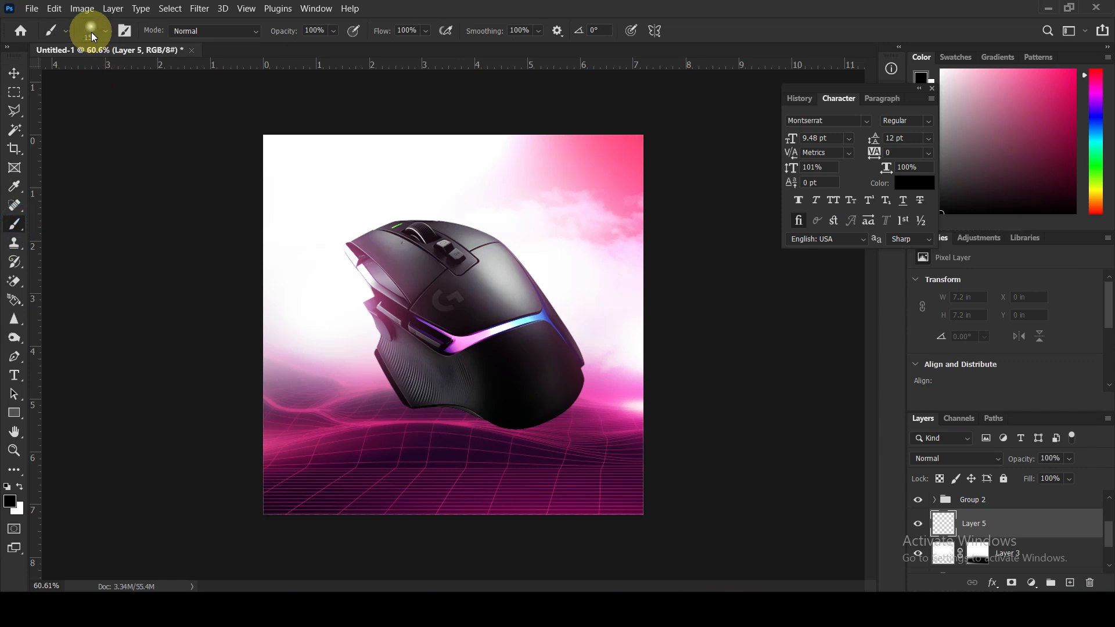
click(92, 32)
click(76, 166)
click(418, 378)
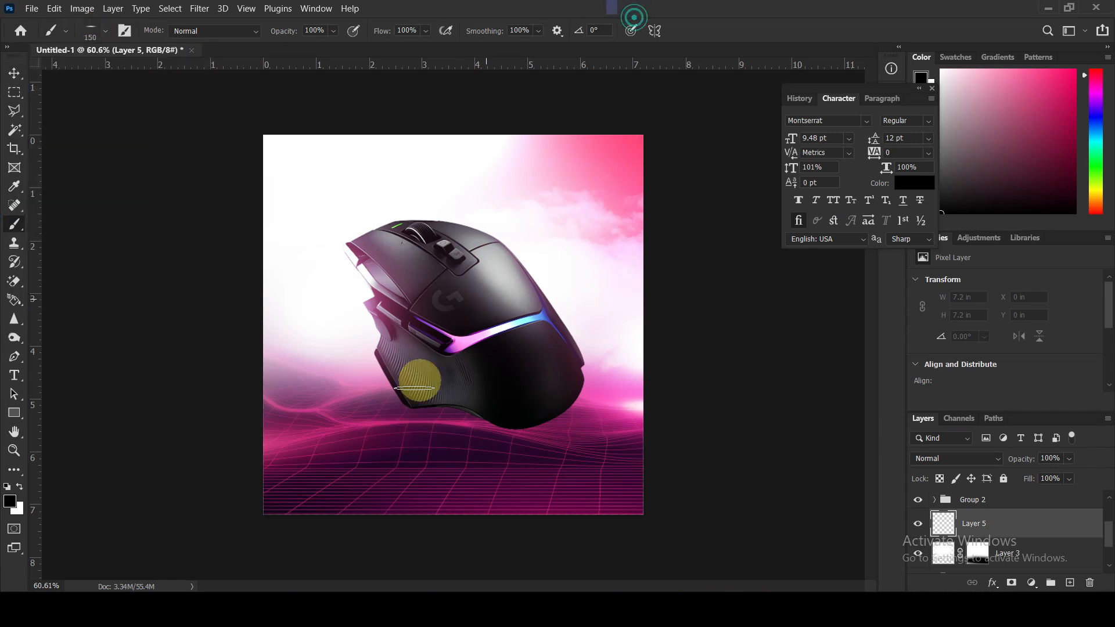
click(422, 457)
Enlarge the shadow dab to about 11.55 by 1.19 in and shift it lower on the grid
click(15, 72)
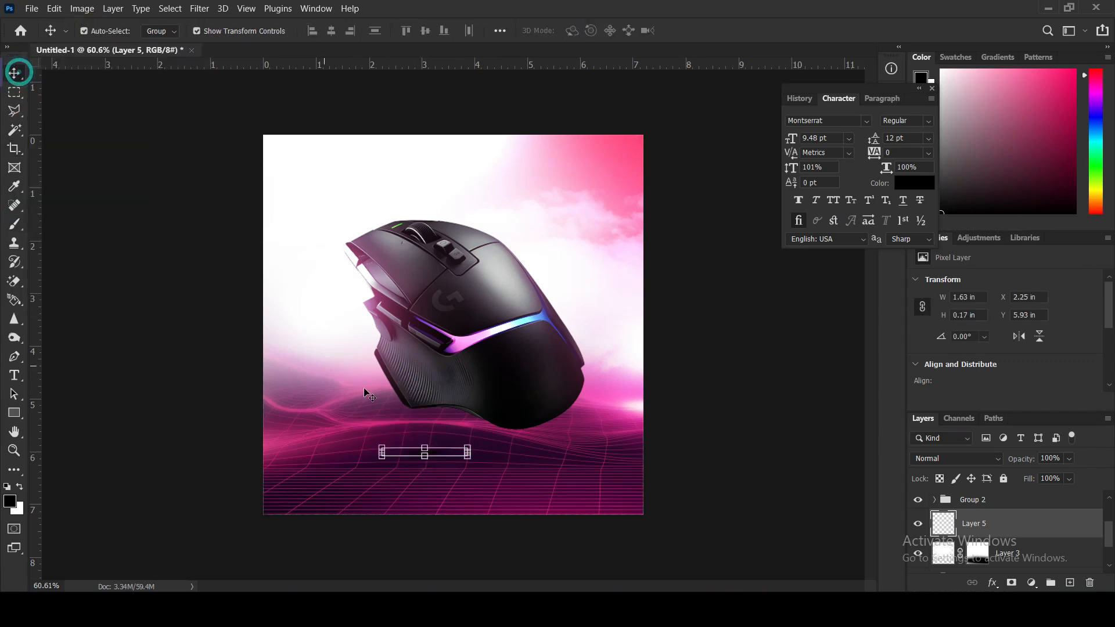
mouse_move(466, 447)
mouse_down()
mouse_move(561, 424)
mouse_move(501, 453)
mouse_up()
key(Return)
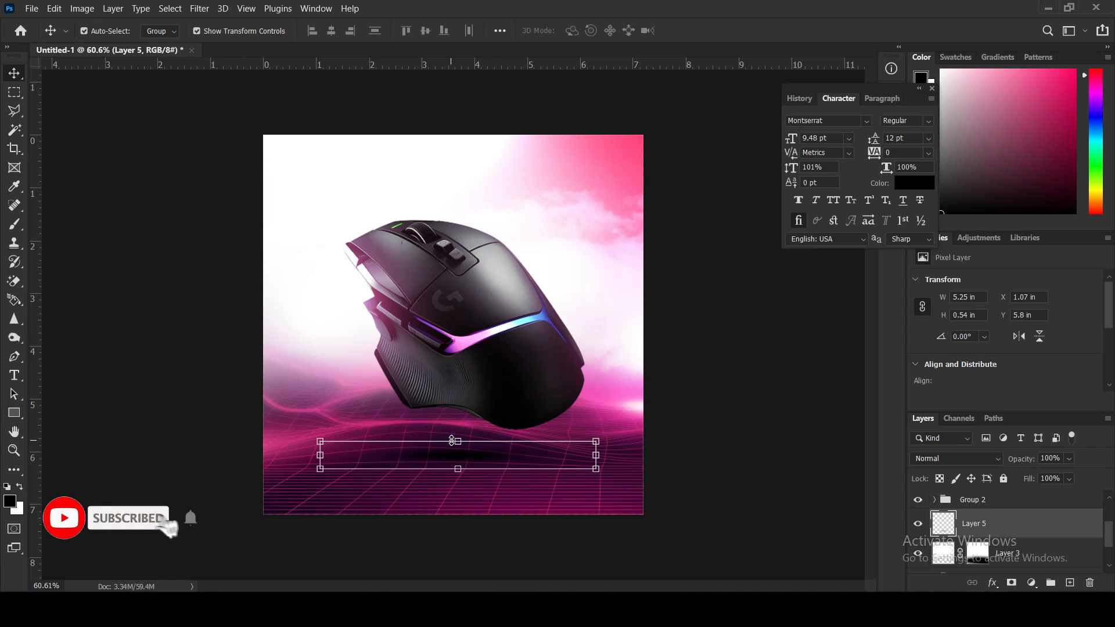
drag(453, 441, 452, 405)
drag(448, 443, 457, 485)
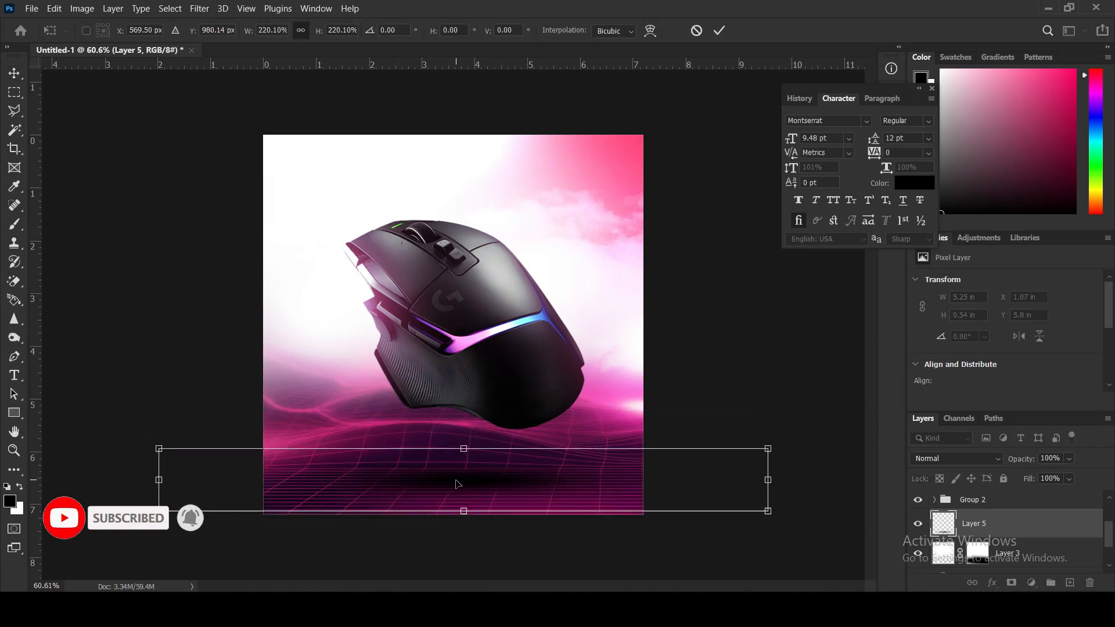
key(Return)
Scale the Layer 5 shadow down to about 92% around its centre
click(17, 227)
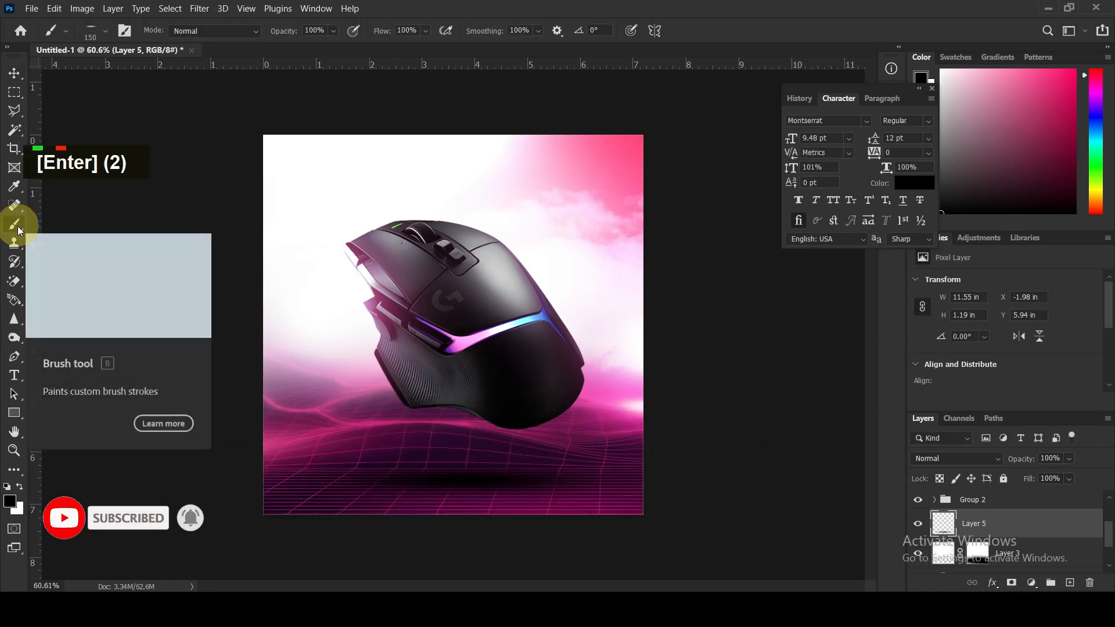
click(14, 73)
drag(768, 448, 744, 451)
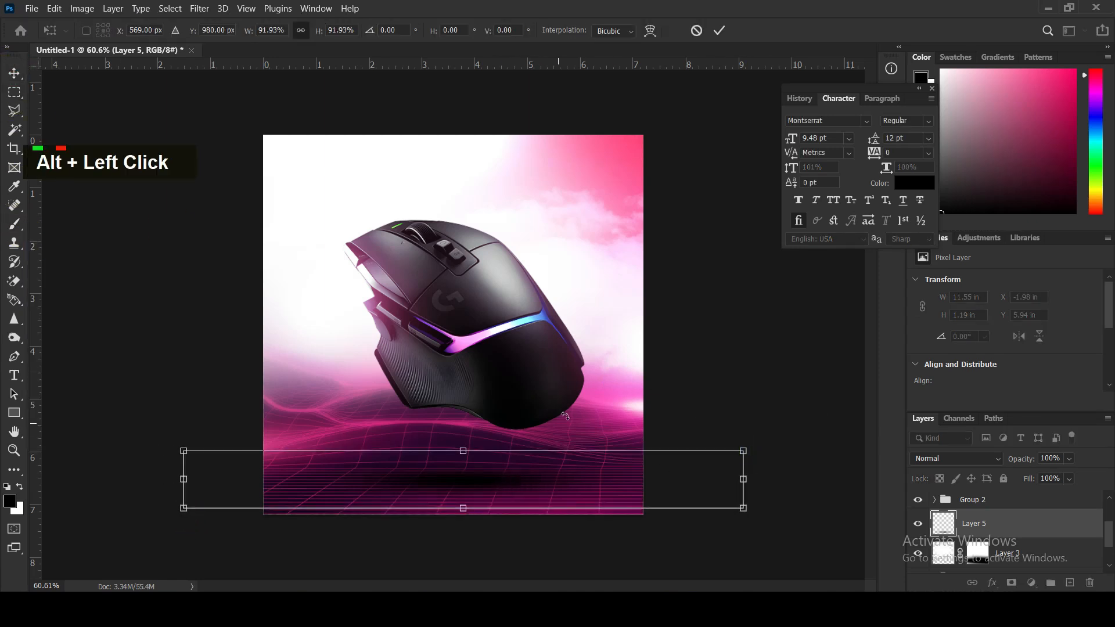
key(Return)
Select the blurred Group 1 copy inside the bg group and nudge it slightly upward
scroll(1107, 535, down, 2)
click(933, 534)
scroll(1093, 544, down, 3)
click(1057, 528)
key(shift+Up)
key(shift+Up)
key(shift+Up)
key(shift+Up)
key(shift+Down)
key(shift+Down)
key(shift+Down)
scroll(1050, 540, up, 1)
scroll(1051, 540, down, 1)
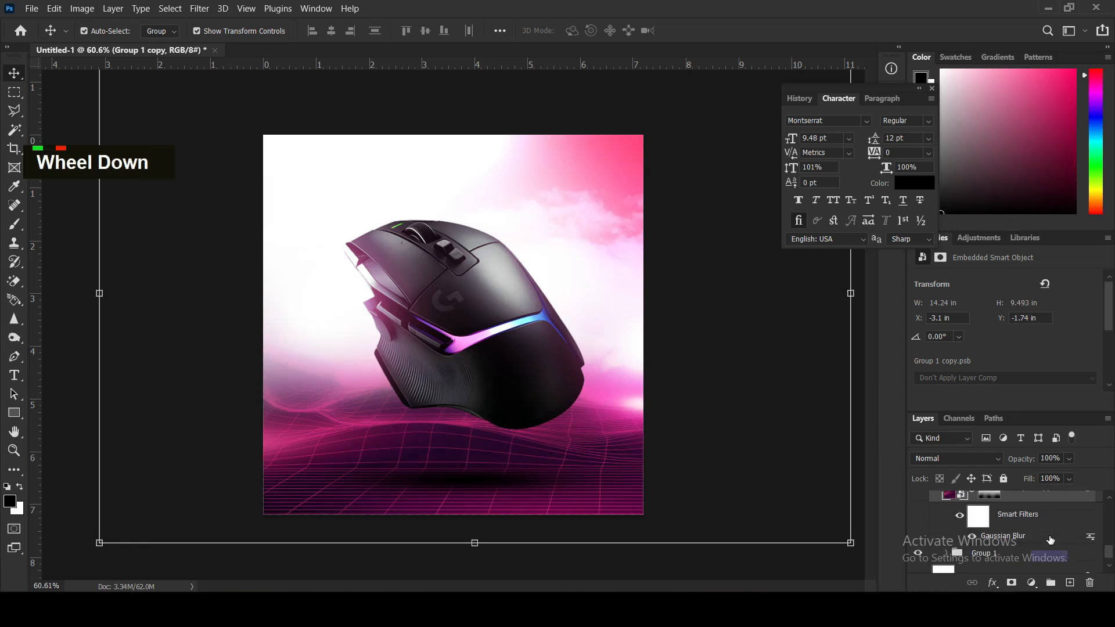
Add Group 1 to the selection and move both grid landscape layers up about 0.5 in
ctrl+click(1033, 554)
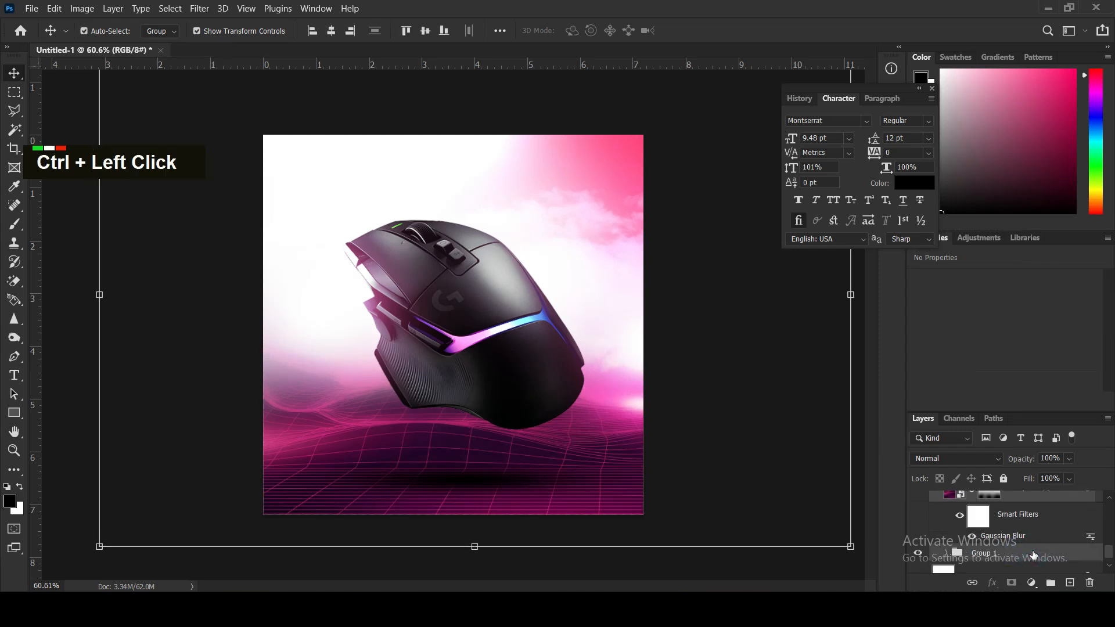
key(shift+Up)
key(shift+Up)
key(shift+Up)
key(shift+Up)
key(shift+Up)
key(shift+Up)
key(shift+Up)
key(shift+Up)
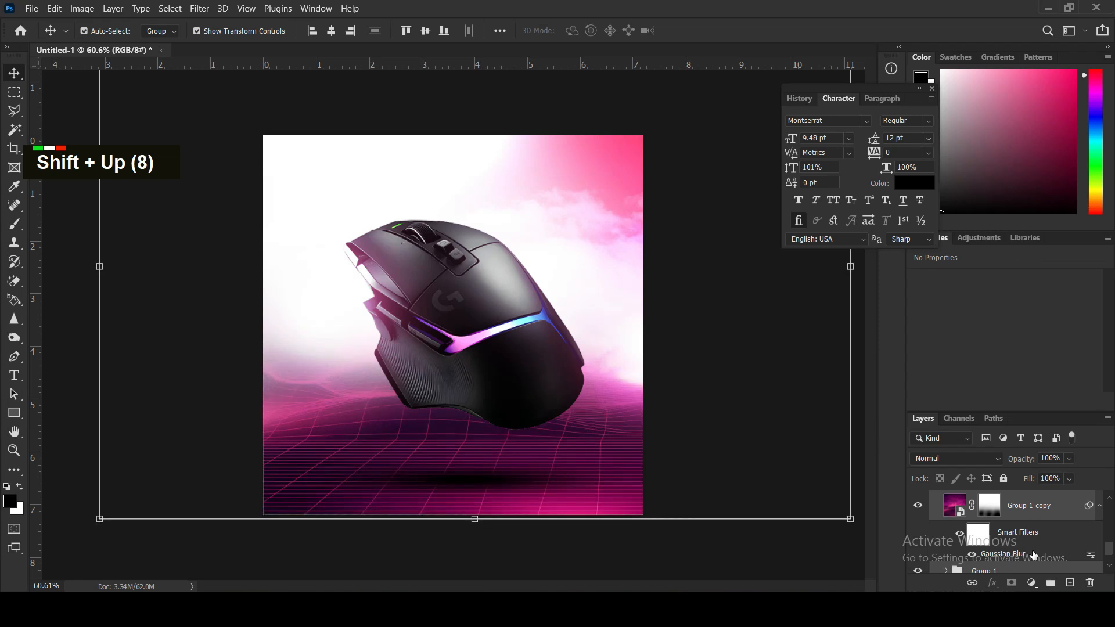
Move the shadow up beneath the mouse and warp it to about 10.7 by 0.95 in
drag(473, 465, 526, 462)
key(ctrl+t)
click(650, 30)
drag(326, 463, 306, 464)
drag(371, 433, 377, 443)
drag(370, 490, 429, 463)
key(Return)
Keep the shadow in Normal mode, apply a Gaussian Blur of about 16.6 pixels, and lower its opacity to about 81%
click(956, 458)
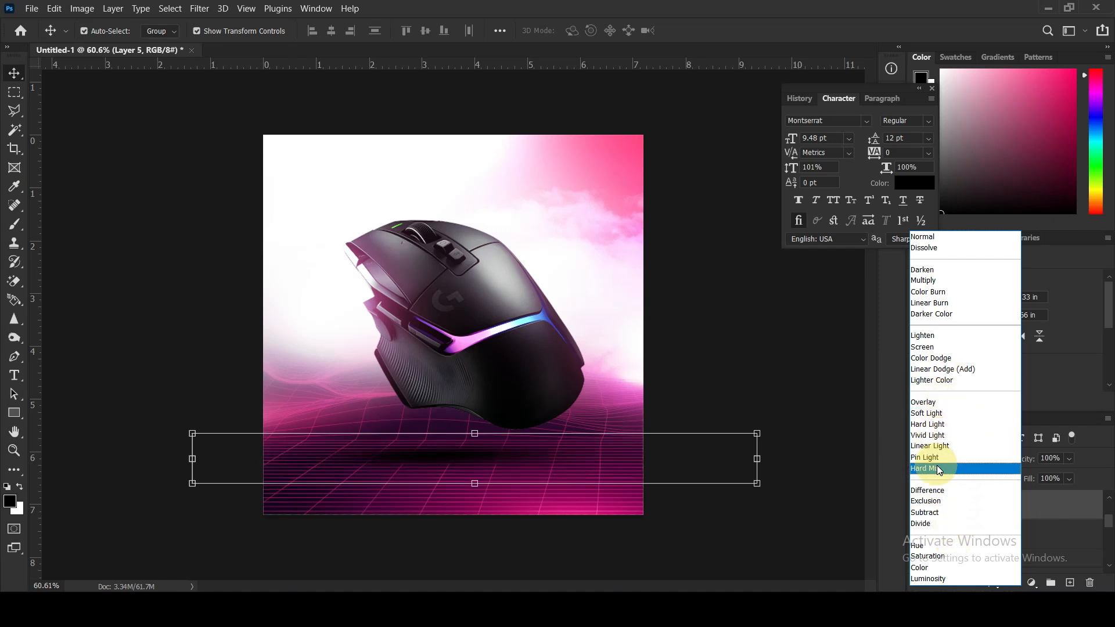
click(647, 152)
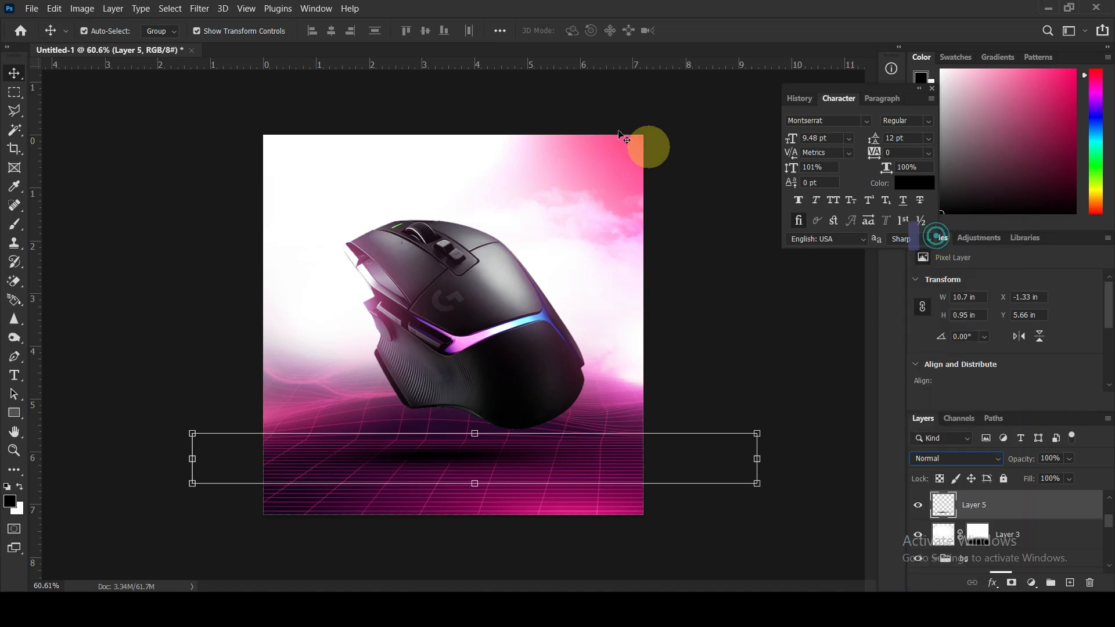
click(199, 8)
mouse_move(220, 182)
click(401, 236)
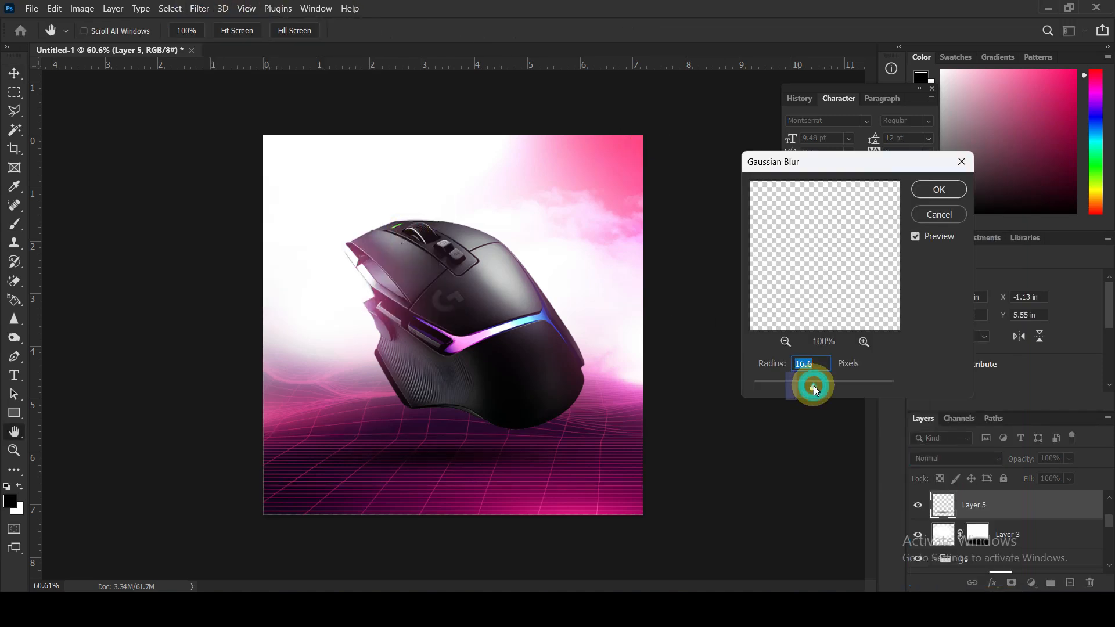
click(923, 189)
drag(1021, 460, 1014, 459)
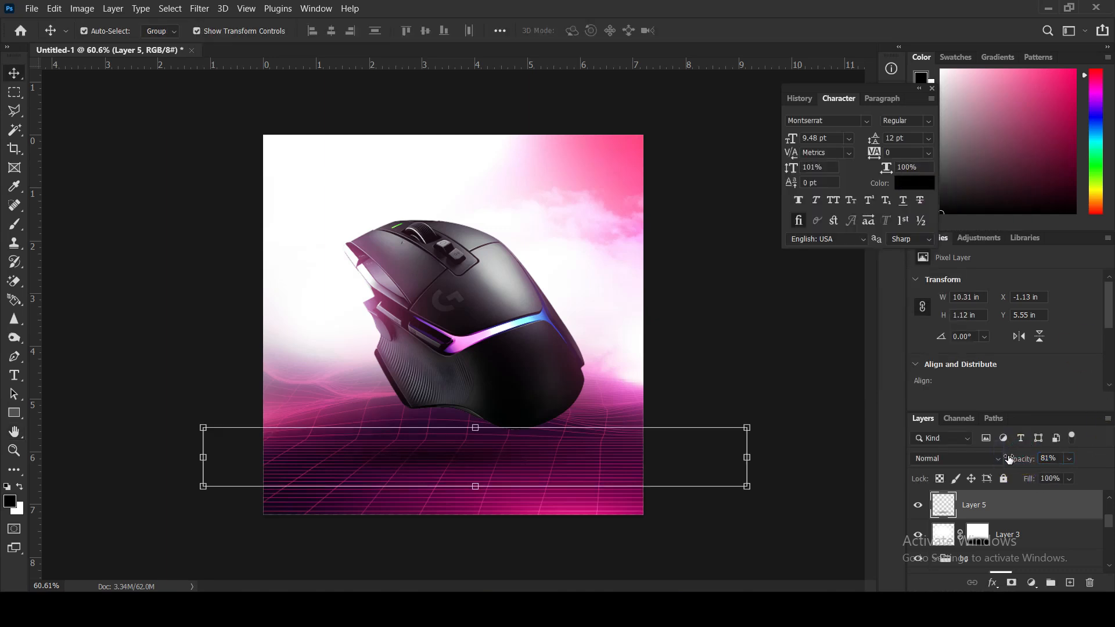
click(168, 281)
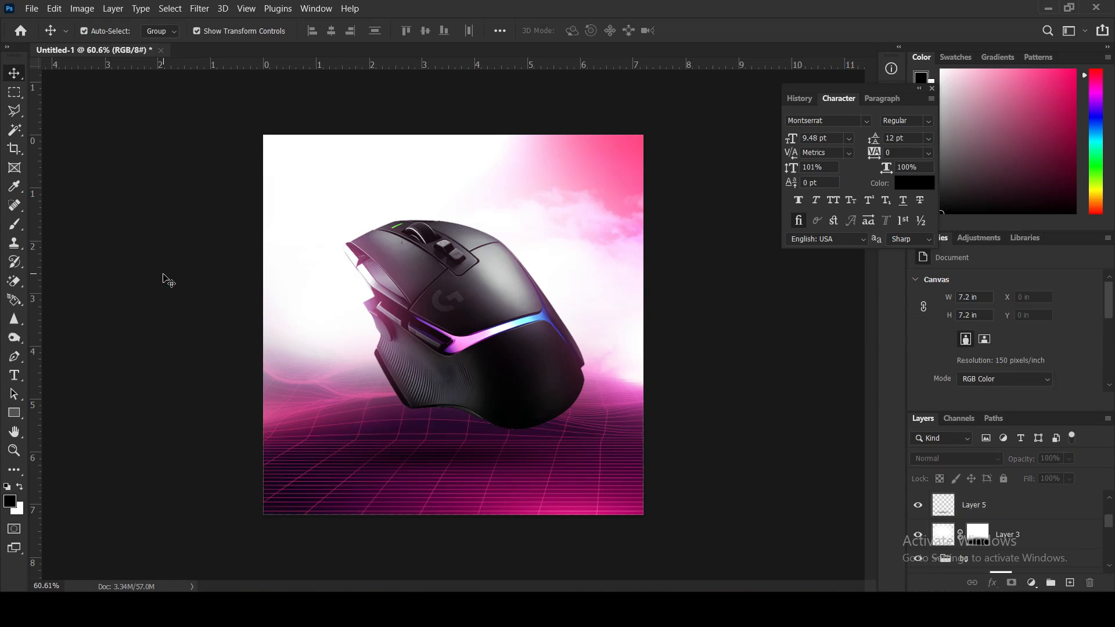
Move the Layer 4 glow up and left to about X -2.4 in, Y 0.14 in, and deselect it
drag(399, 341, 340, 283)
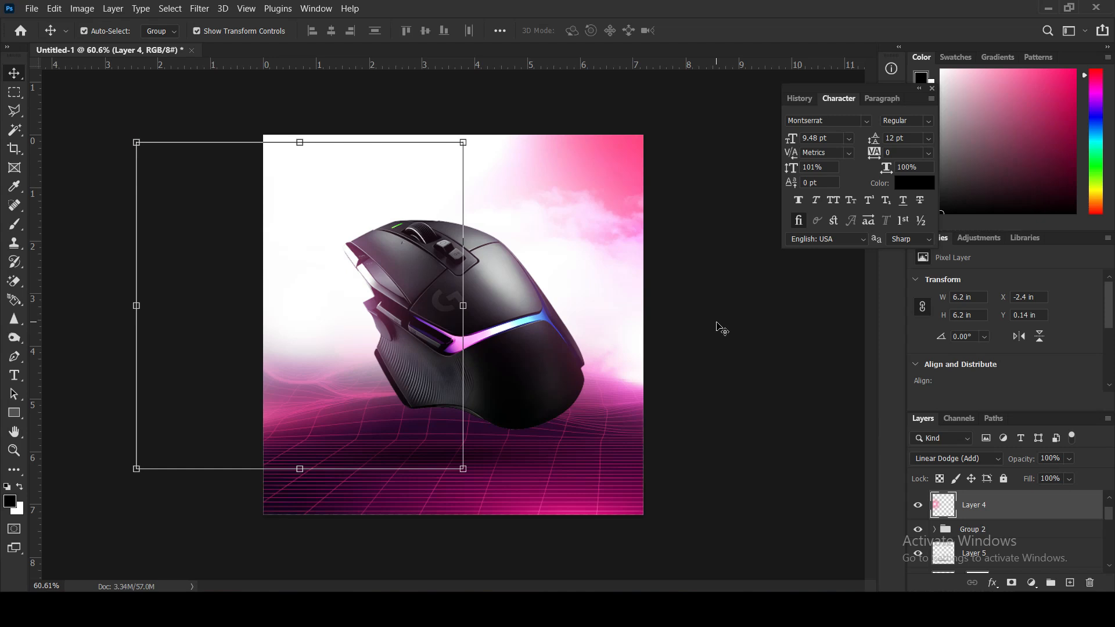
click(722, 329)
Create a new layer at the top of the bg group and choose a soft round brush
click(576, 509)
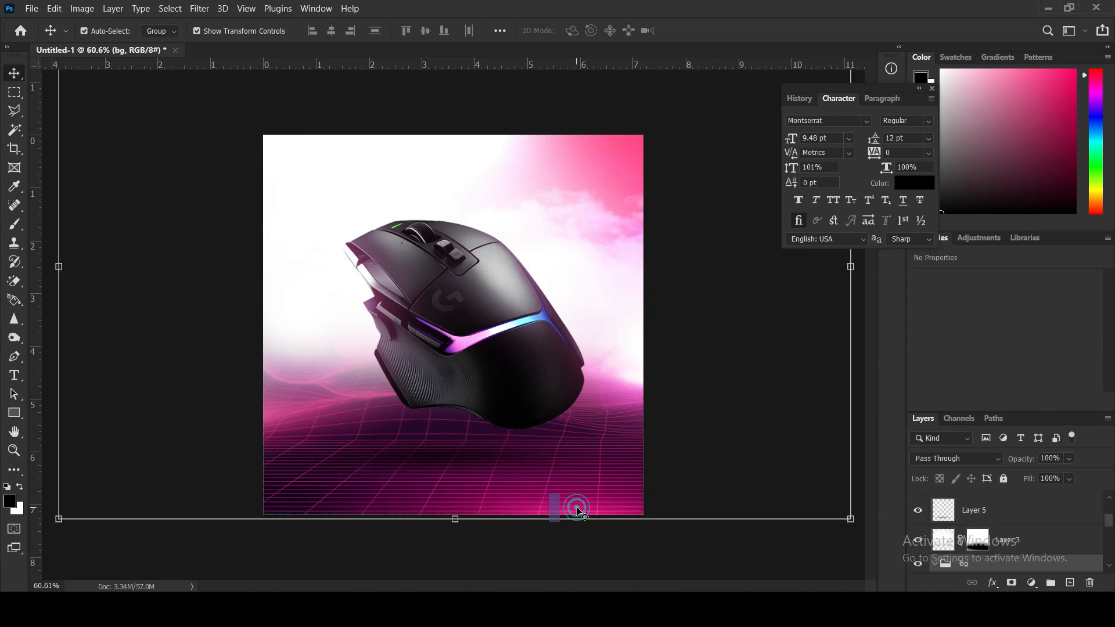
click(1070, 582)
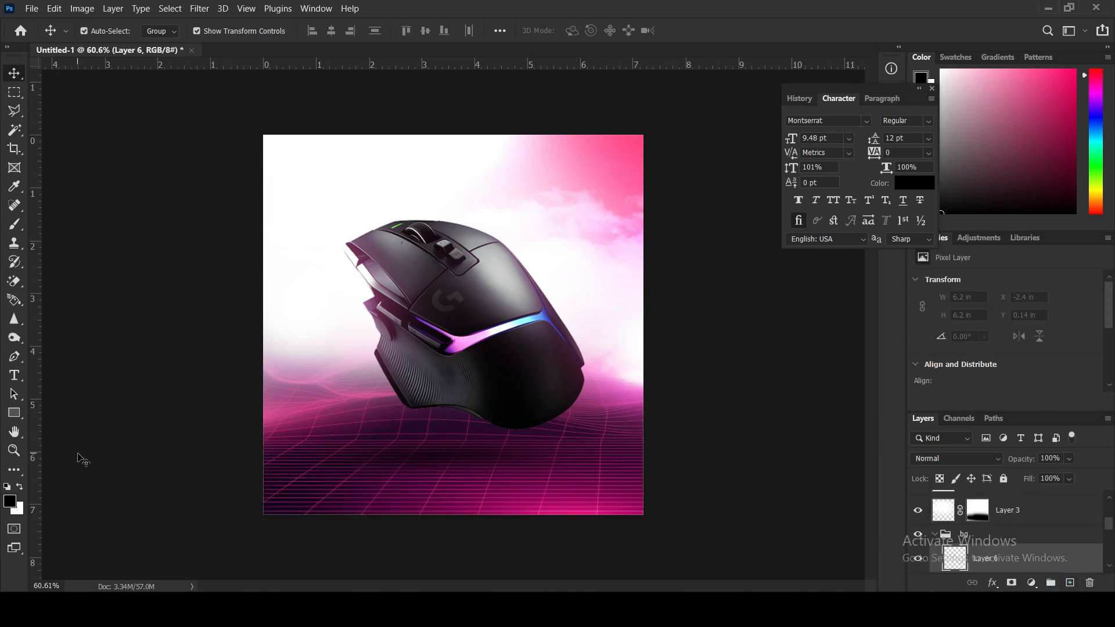
click(13, 239)
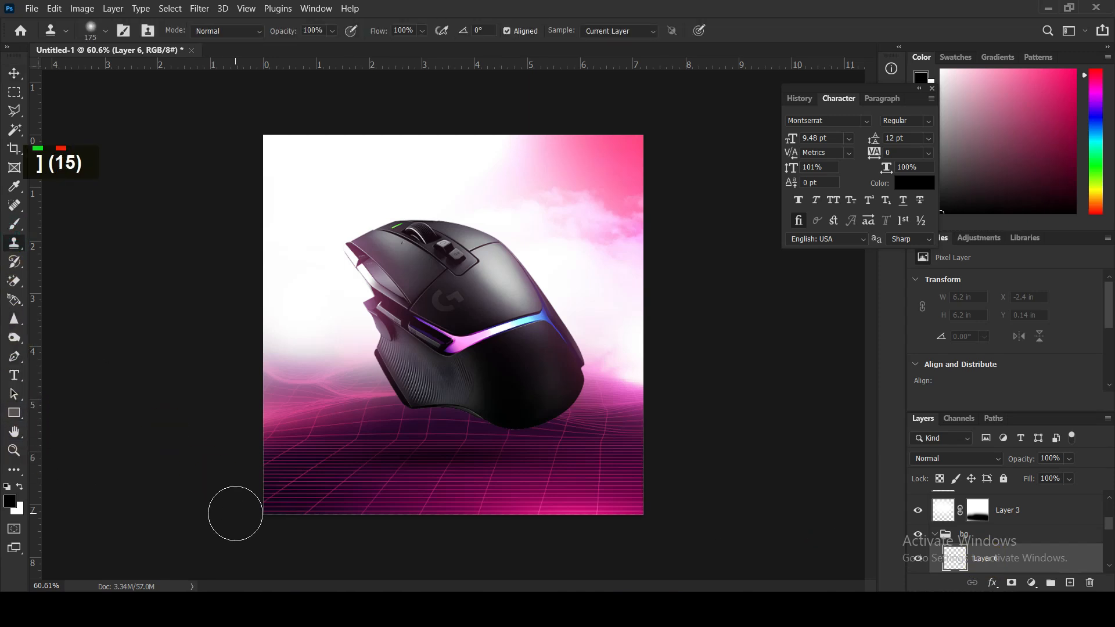
click(15, 224)
click(91, 31)
double_click(44, 161)
Paint black along the canvas's bottom edge and lower corners with the brush enlarged to 300–400 px
key(bracketright)
key(bracketright)
key(bracketright)
key(bracketright)
key(bracketright)
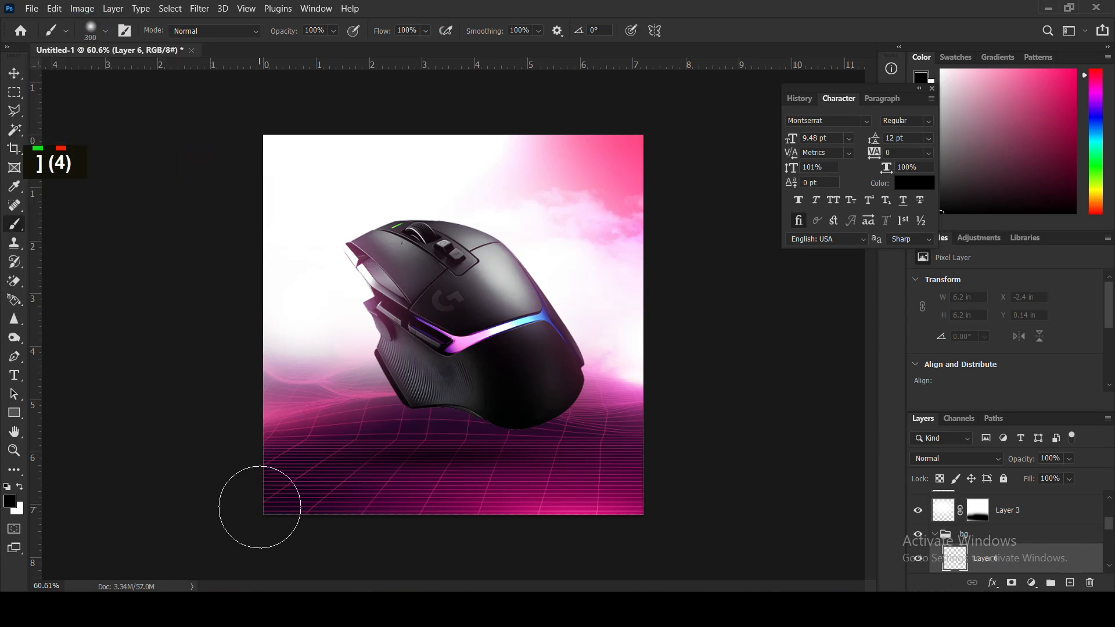
mouse_move(224, 520)
mouse_down()
mouse_move(480, 547)
mouse_move(750, 536)
mouse_move(855, 512)
mouse_up()
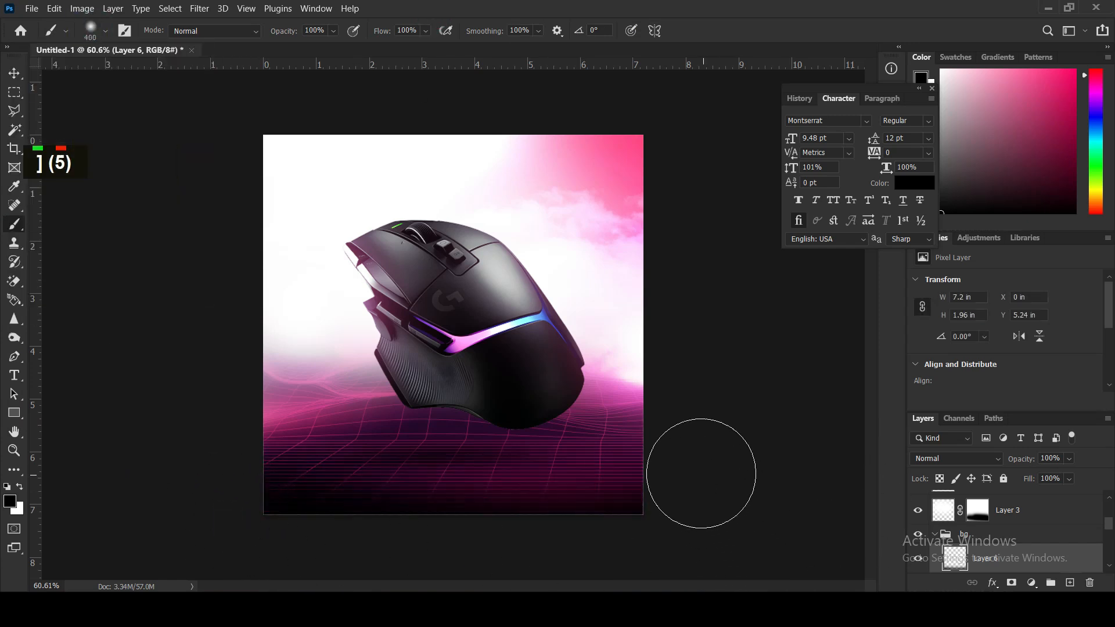
double_click(686, 511)
double_click(699, 473)
double_click(685, 491)
drag(675, 441, 690, 420)
mouse_move(190, 493)
mouse_down()
mouse_move(426, 583)
mouse_move(528, 556)
mouse_up()
Set the black vignette layer to 92% opacity with Multiply blending, and toggle its visibility to compare
mouse_move(1026, 458)
mouse_down()
mouse_move(1016, 456)
mouse_move(1029, 459)
mouse_up()
click(959, 459)
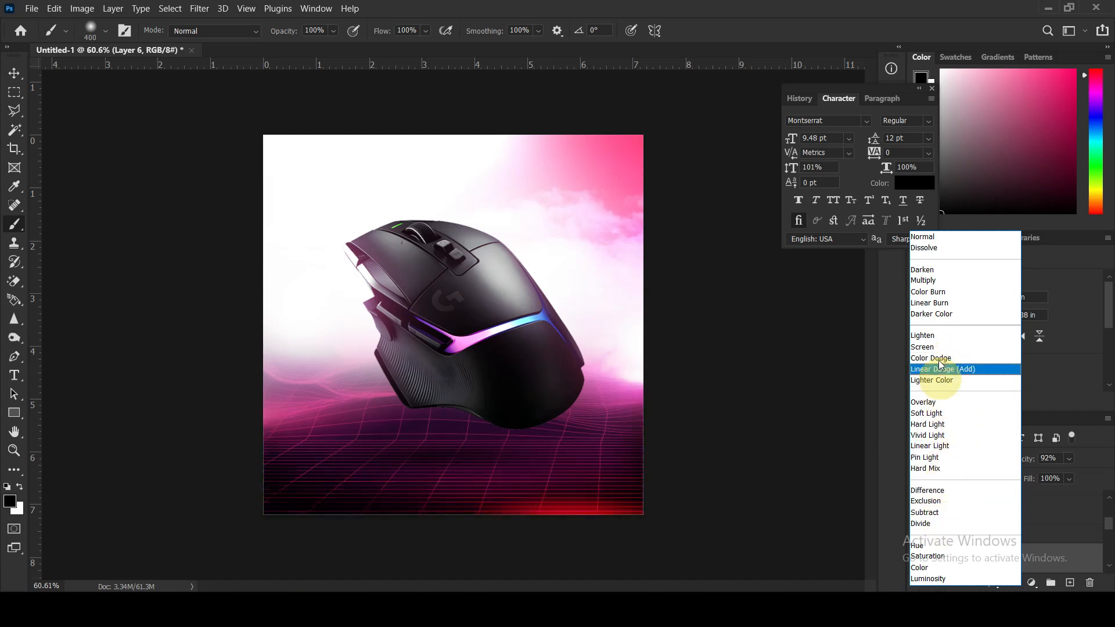
click(931, 281)
double_click(920, 561)
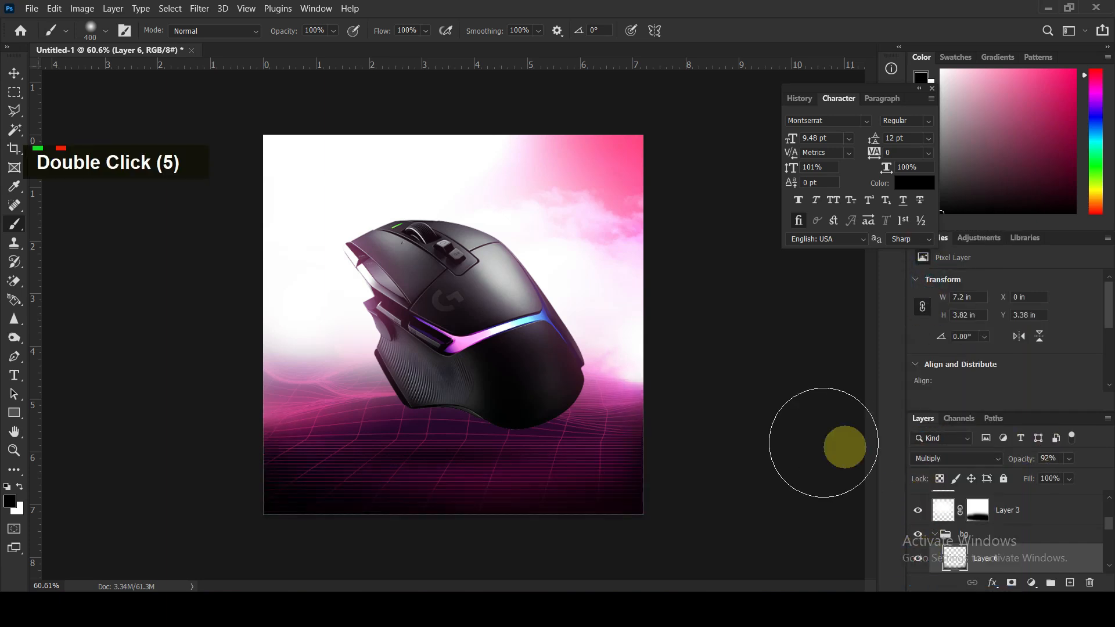
Compare the grid with and without Layer 6, lower the layer's opacity to 36%, and deselect it
drag(1025, 459, 1011, 459)
click(918, 559)
click(920, 561)
click(921, 561)
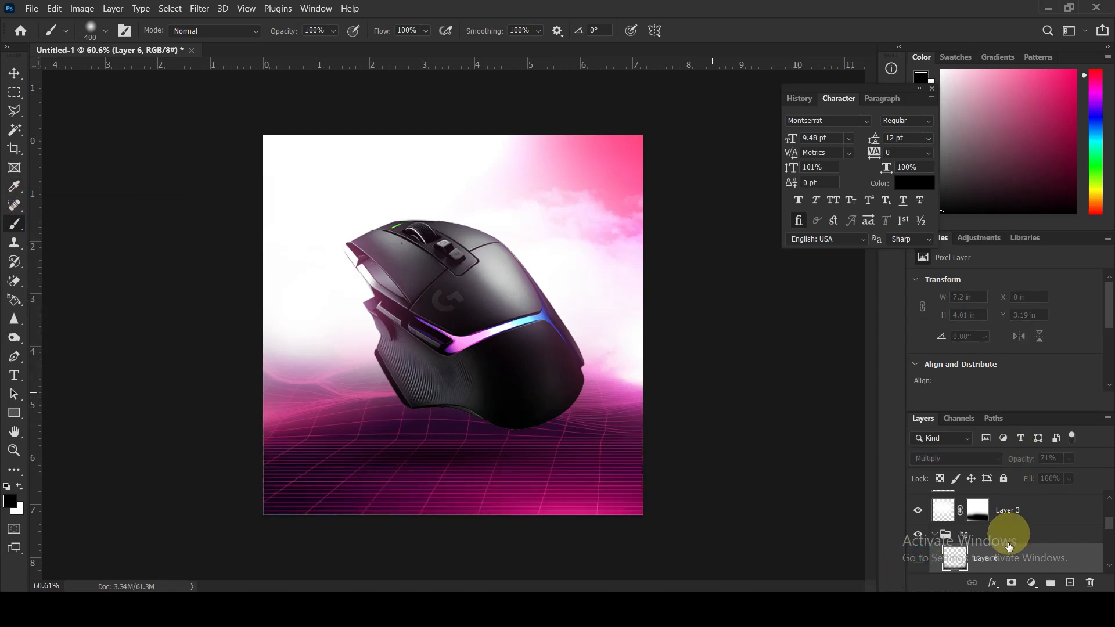
click(922, 561)
drag(996, 463, 991, 463)
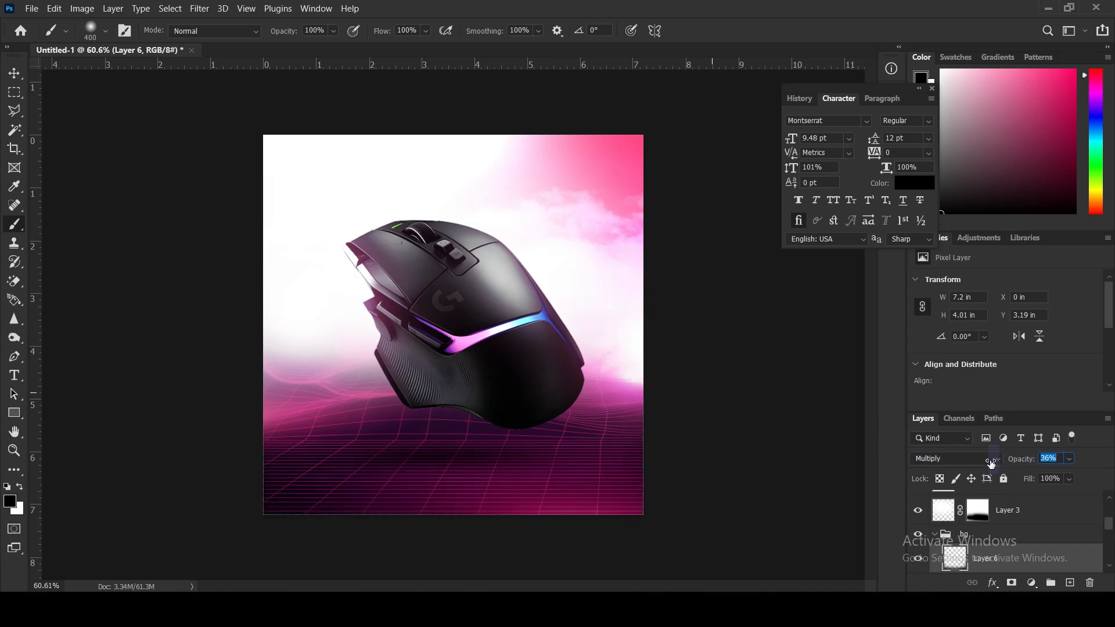
click(14, 72)
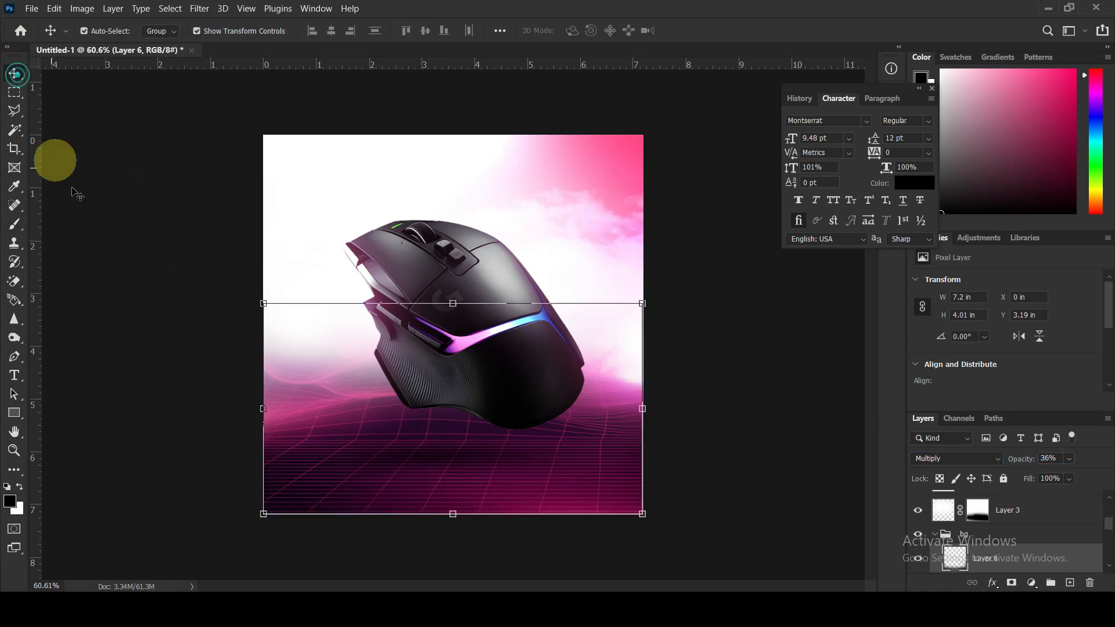
double_click(82, 210)
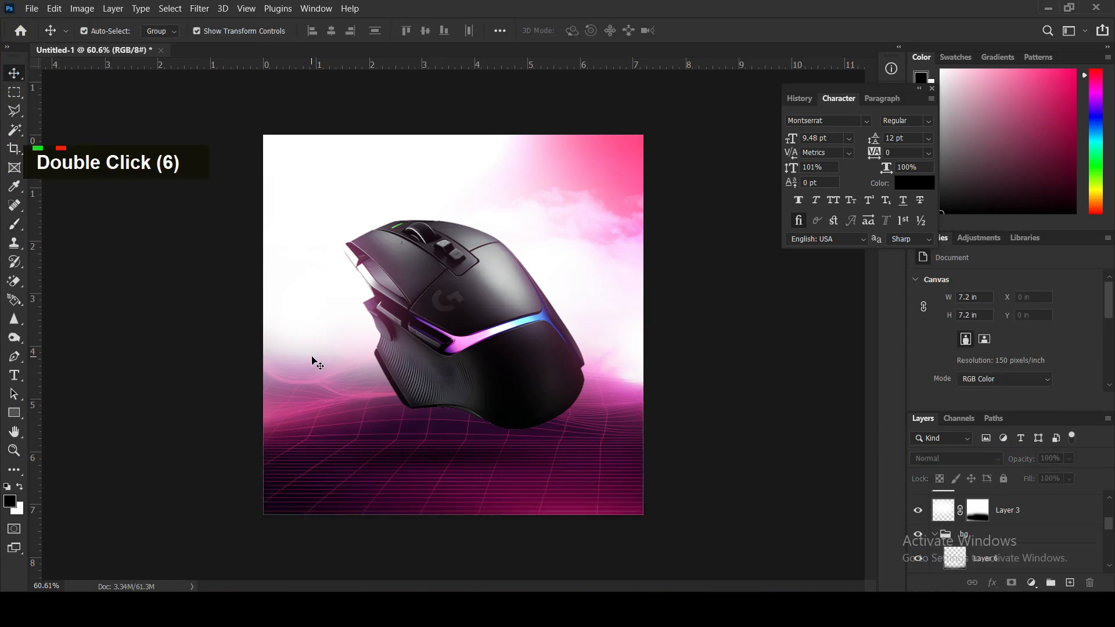
Duplicate the pink glow of Layer 4, shrink it to about 22%, and place it on the bend of the mouse's light strip
alt+drag(306, 319, 469, 351)
alt+drag(626, 172, 500, 303)
drag(465, 337, 464, 342)
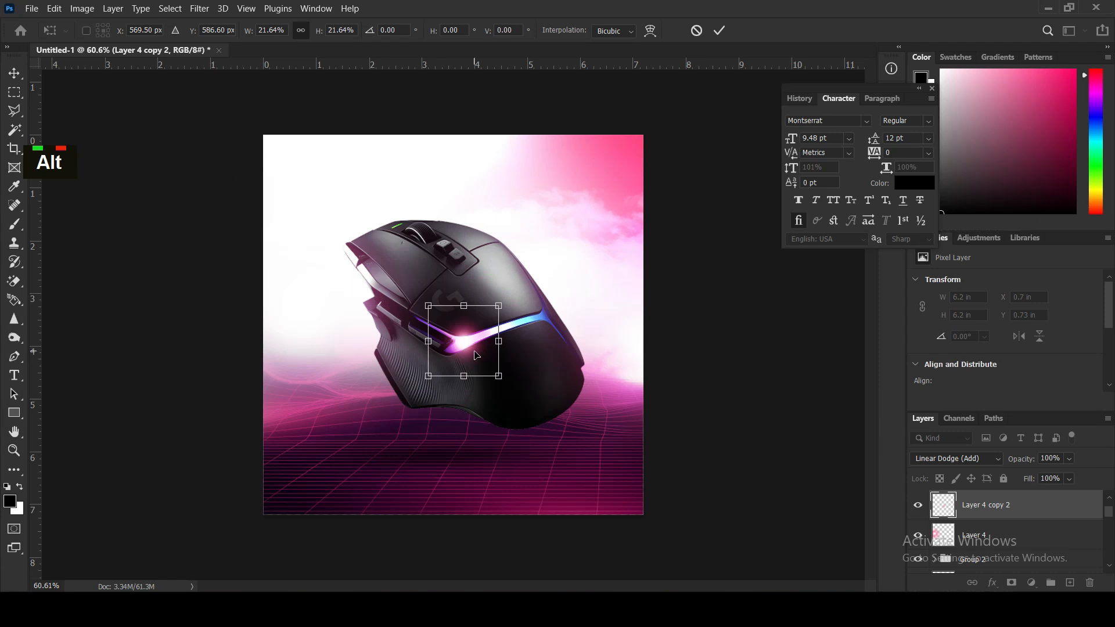
key(Return)
alt+scroll(475, 354, down, 1)
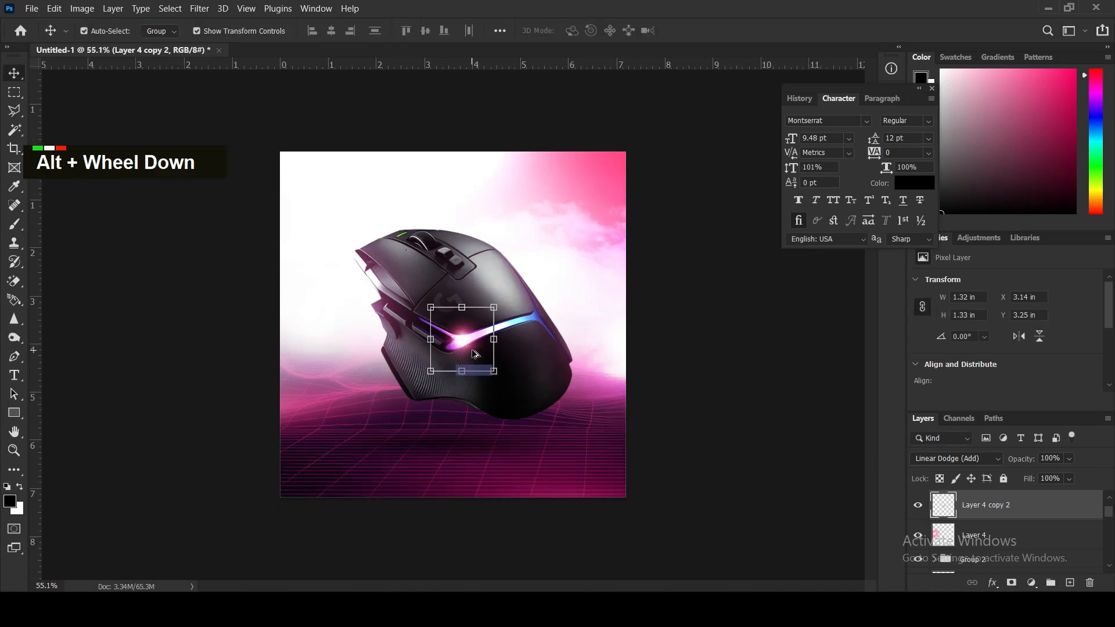
alt+scroll(475, 354, down, 1)
scroll(471, 351, down, 1)
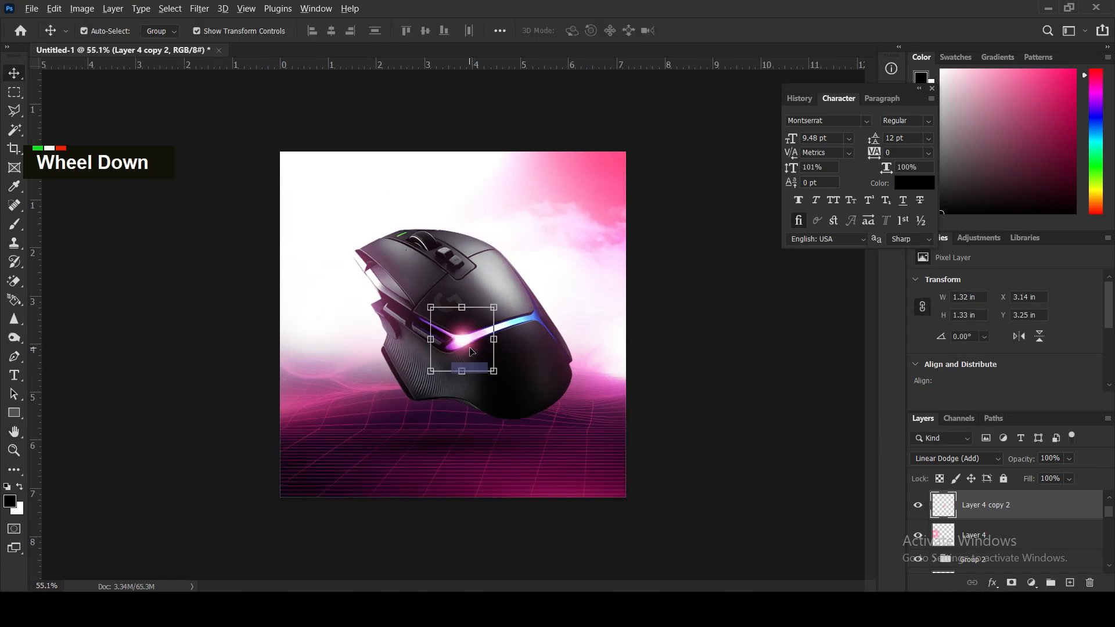
Enlarge the small glow copy to about 144% and warp it to follow the bend of the mouse's light strip
click(733, 332)
drag(456, 347, 456, 347)
alt+drag(493, 309, 497, 299)
key(Return)
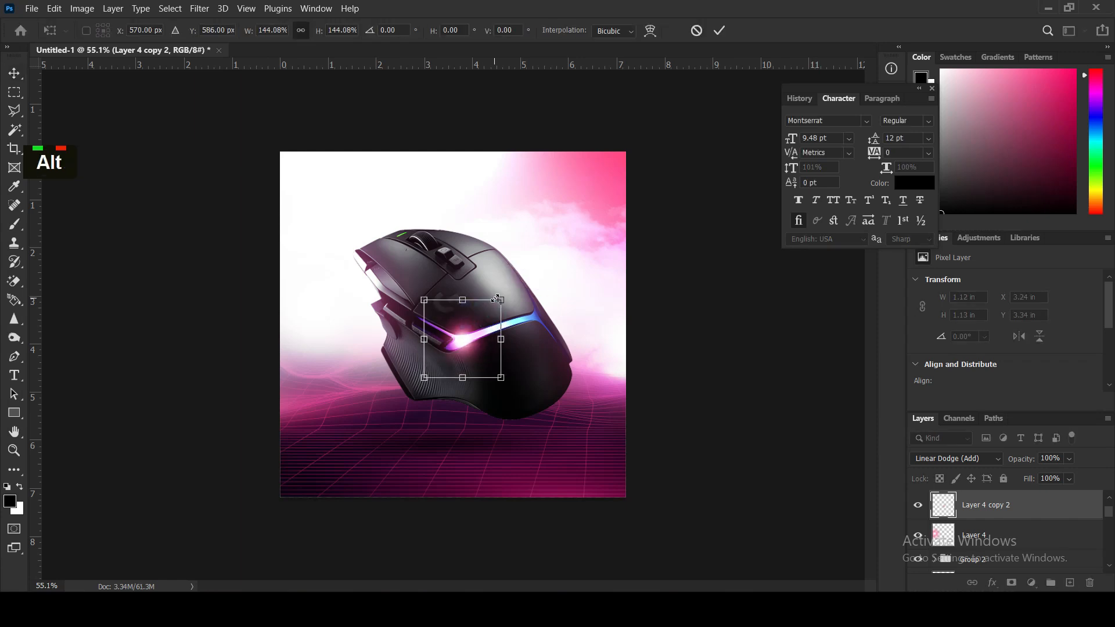
click(650, 33)
mouse_move(461, 340)
mouse_down()
mouse_move(470, 335)
mouse_move(448, 318)
mouse_move(440, 336)
mouse_up()
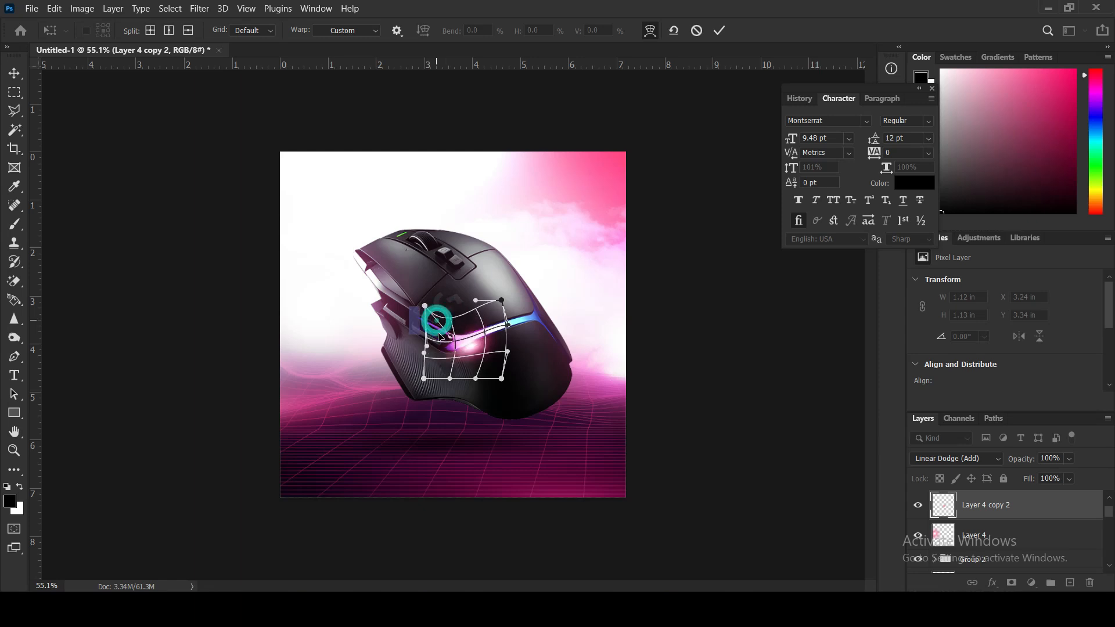
drag(489, 366, 487, 360)
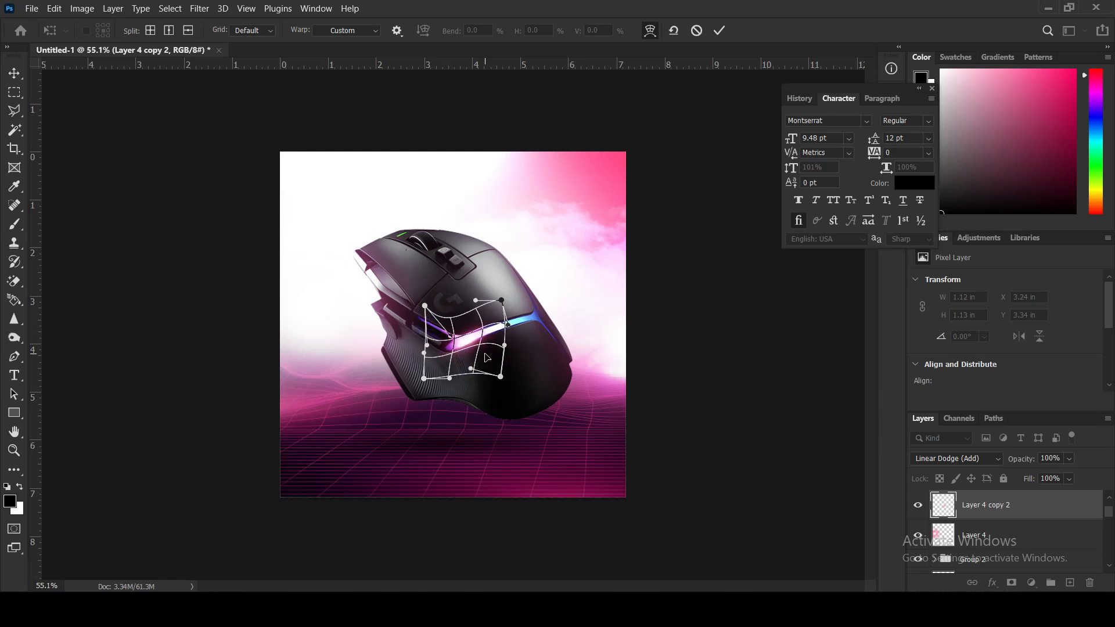
key(Return)
Scale the warped light-strip glow up to about 126% from its center and deselect it
alt+click(504, 306)
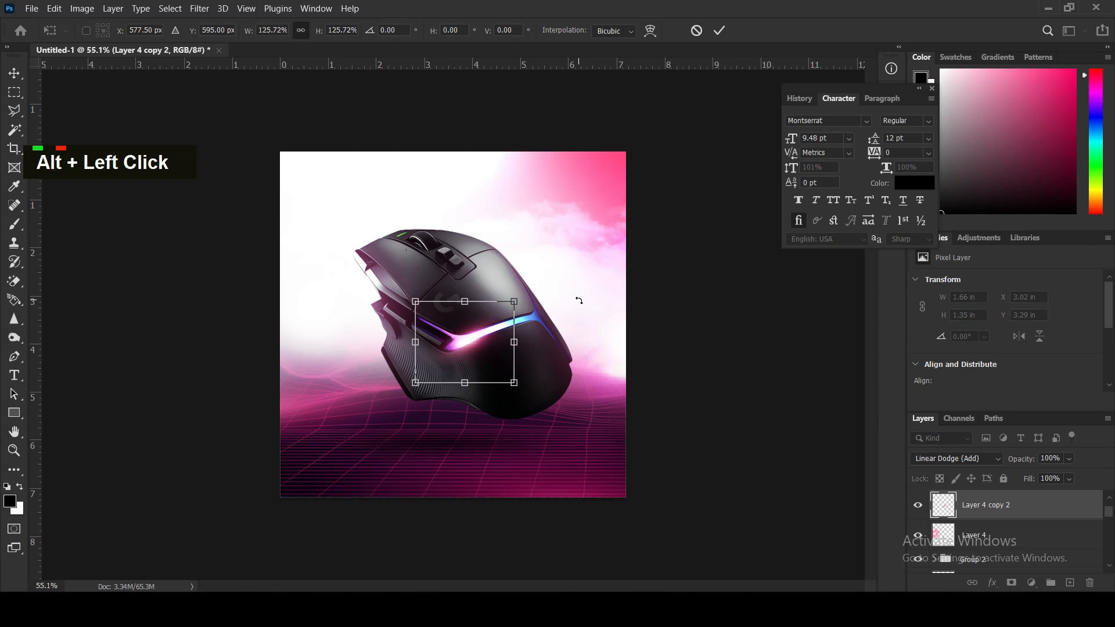
key(Return)
click(654, 335)
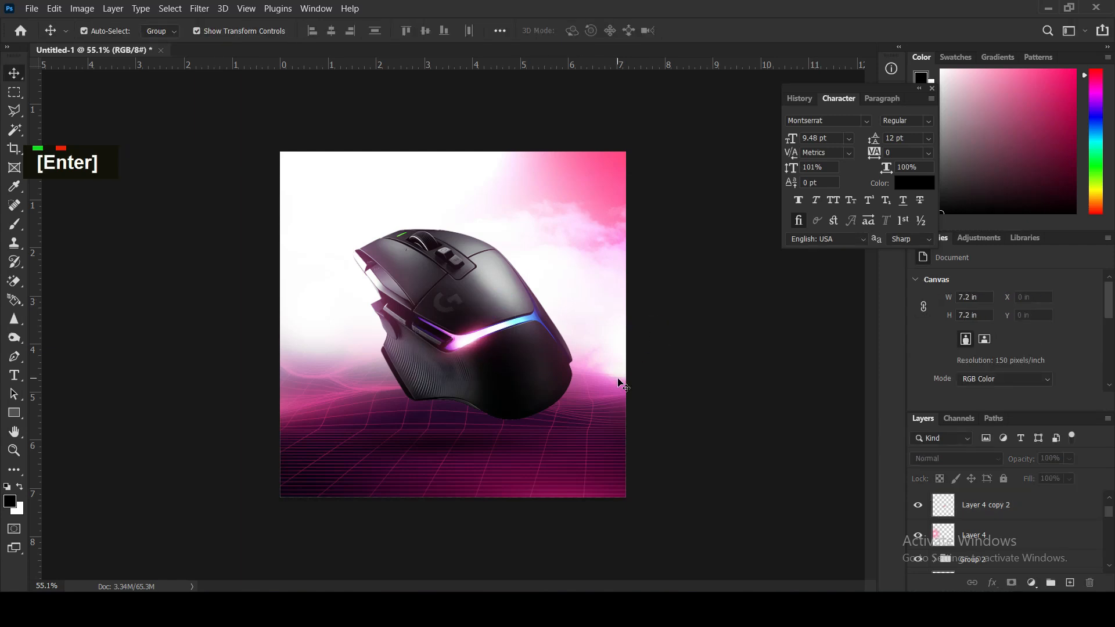
Duplicate the Layer 4 glow again, squeeze it to about 12% width, and rotate it about -35° along the mouse's right edge
drag(350, 310, 490, 320)
drag(305, 318, 506, 319)
drag(567, 495, 538, 322)
drag(480, 187, 496, 193)
drag(515, 301, 527, 294)
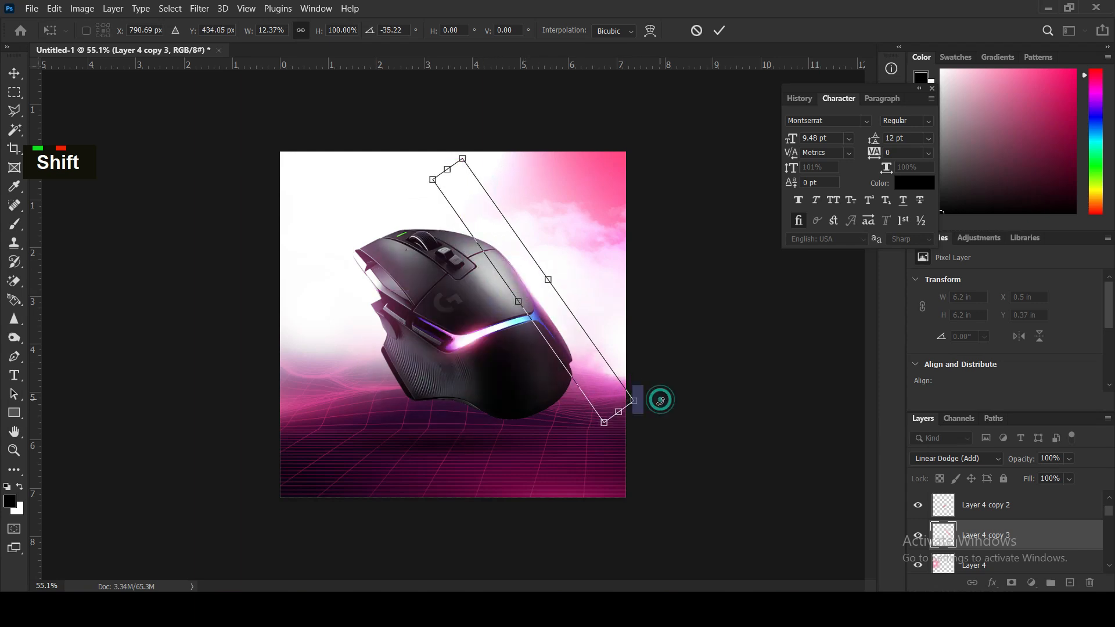
Warp the narrow glow copy so it curves along the mouse's right edge, and deselect it
click(650, 30)
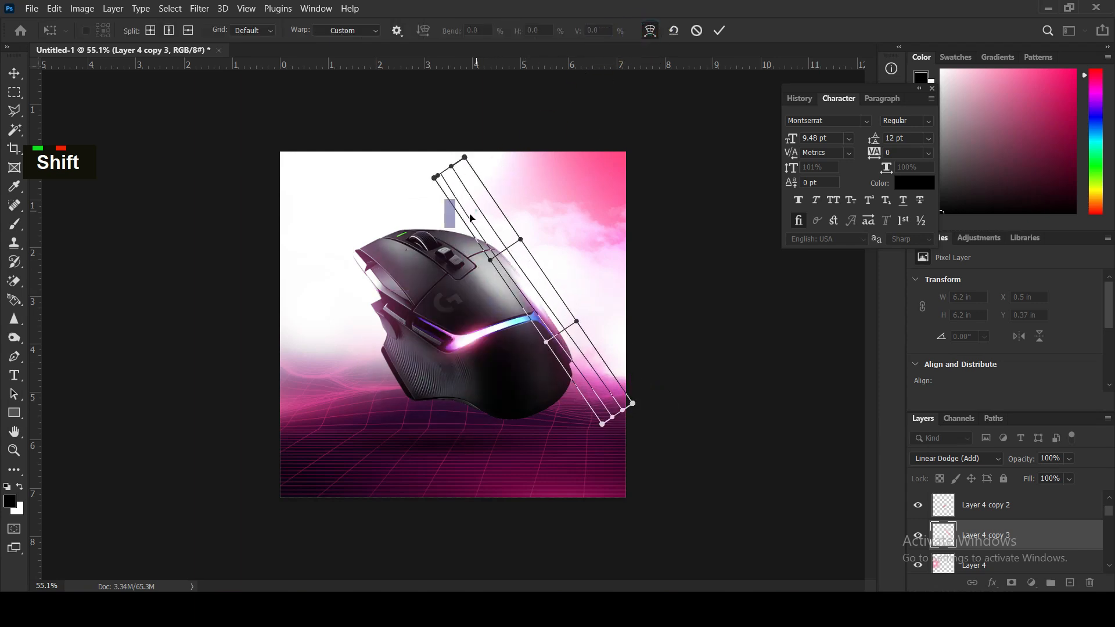
drag(471, 217, 488, 213)
drag(449, 180, 405, 214)
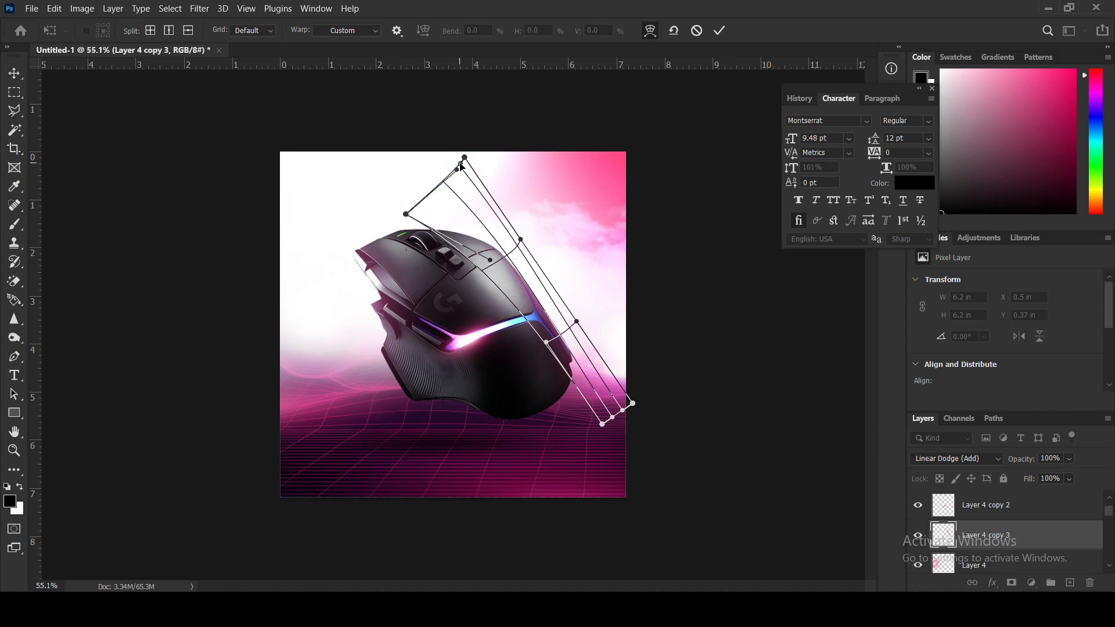
drag(461, 167, 444, 186)
drag(523, 260, 520, 265)
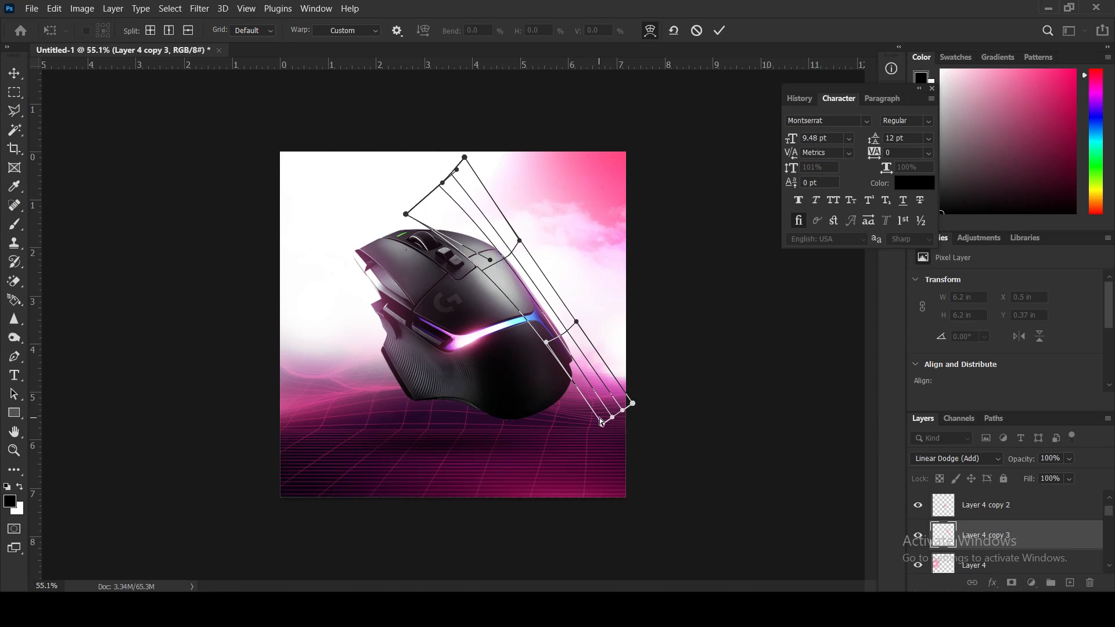
drag(600, 426, 561, 444)
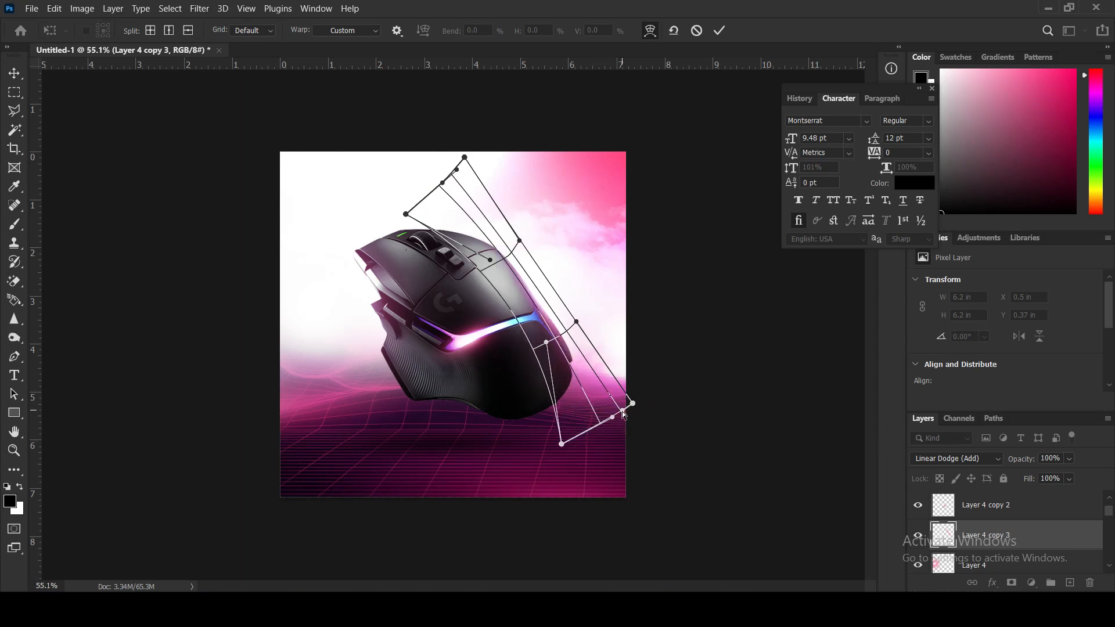
drag(633, 405, 621, 415)
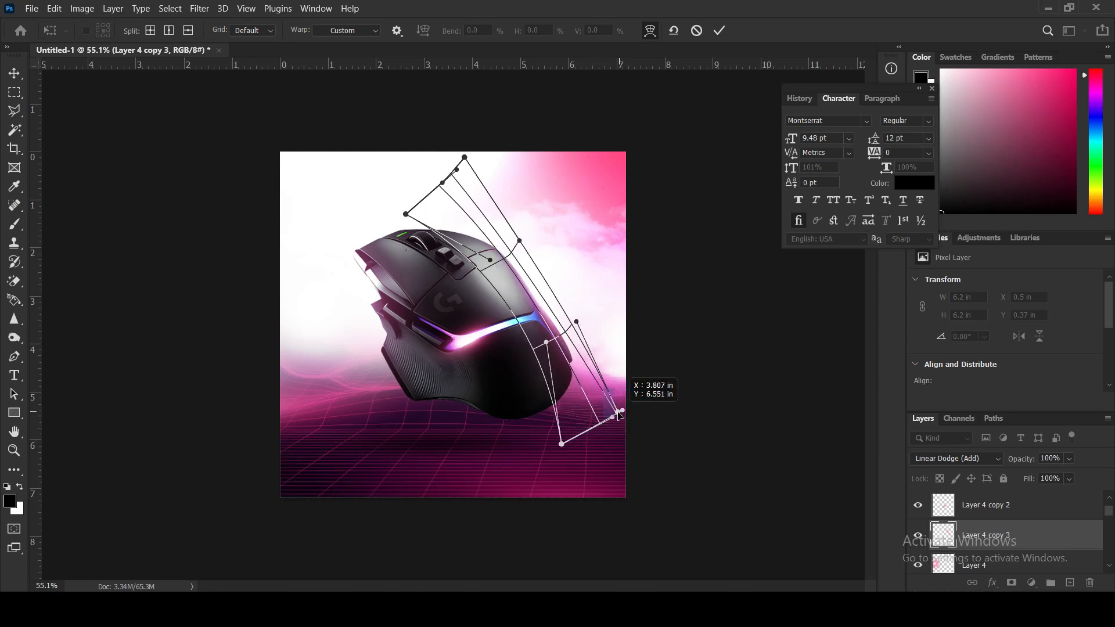
click(546, 314)
key(Return)
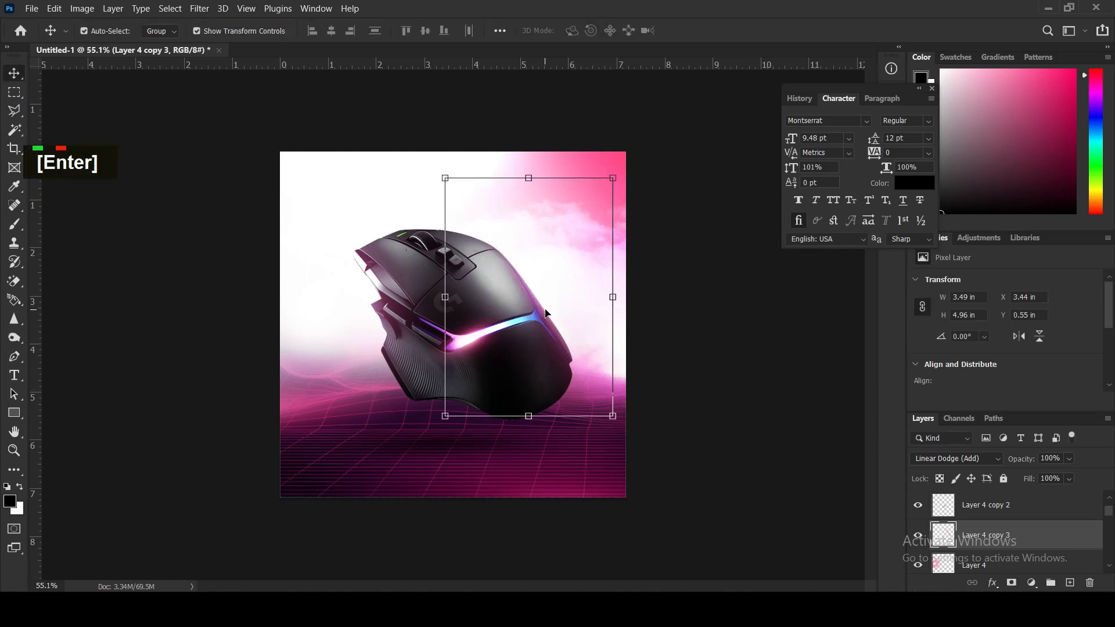
click(701, 379)
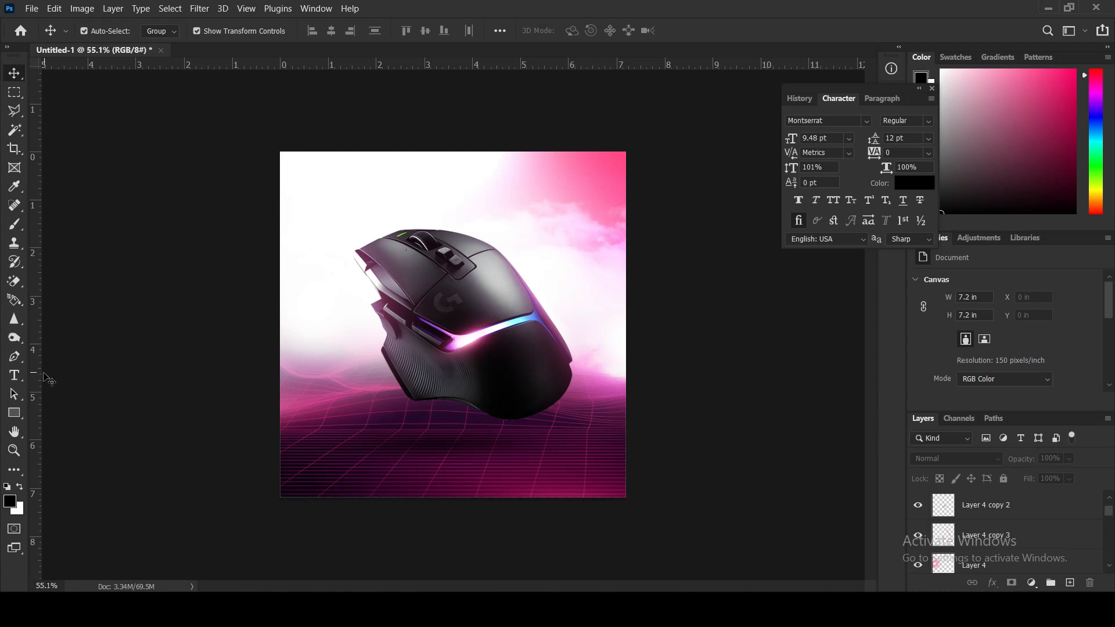
Add the text "G502 X" on the grid below the mouse
click(15, 376)
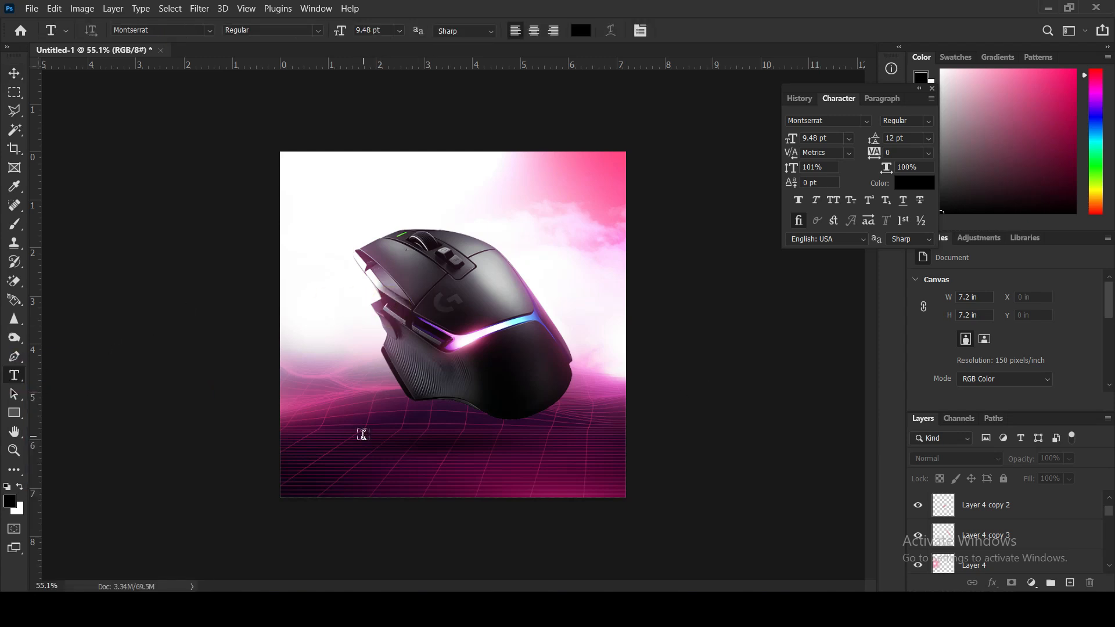
click(364, 435)
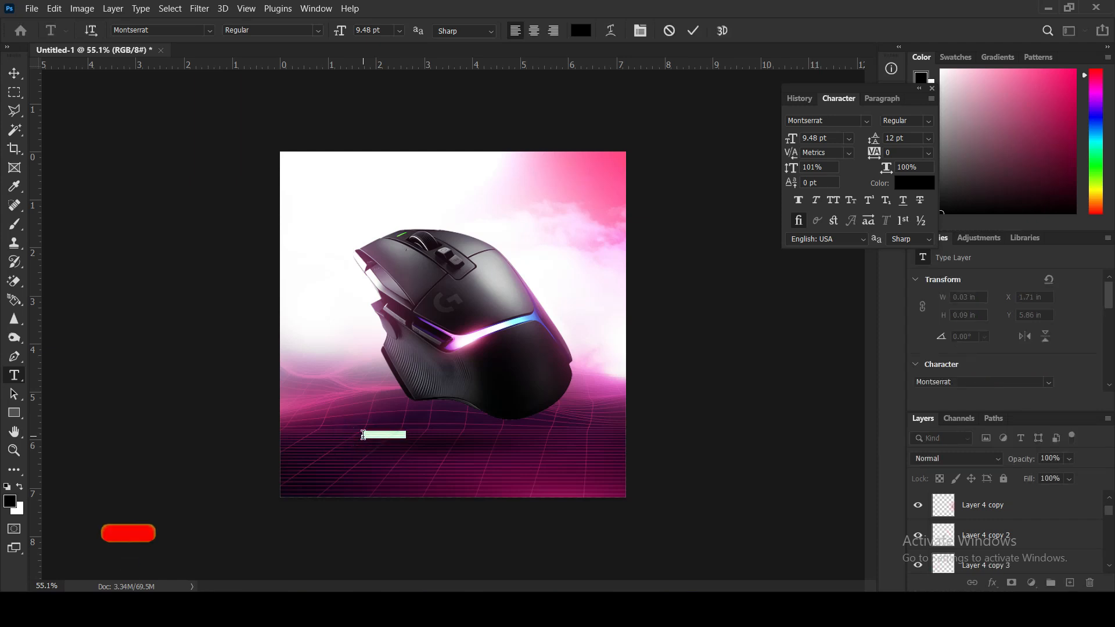
key(shift+g)
text(520)
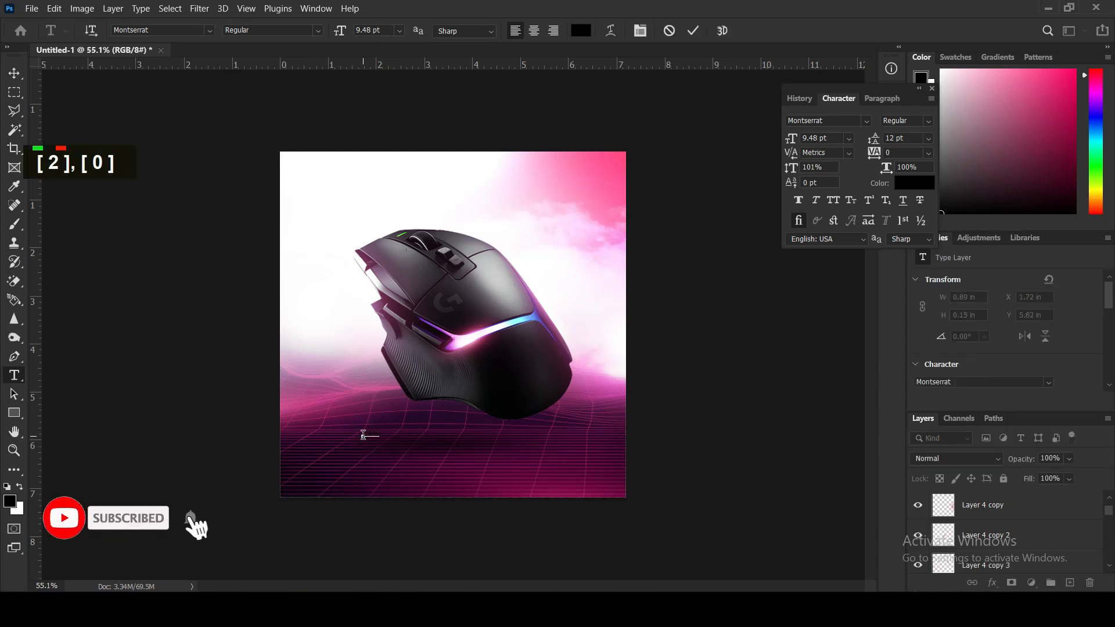
Change the color of the whole "G502 X" text to white
key(ctrl+a)
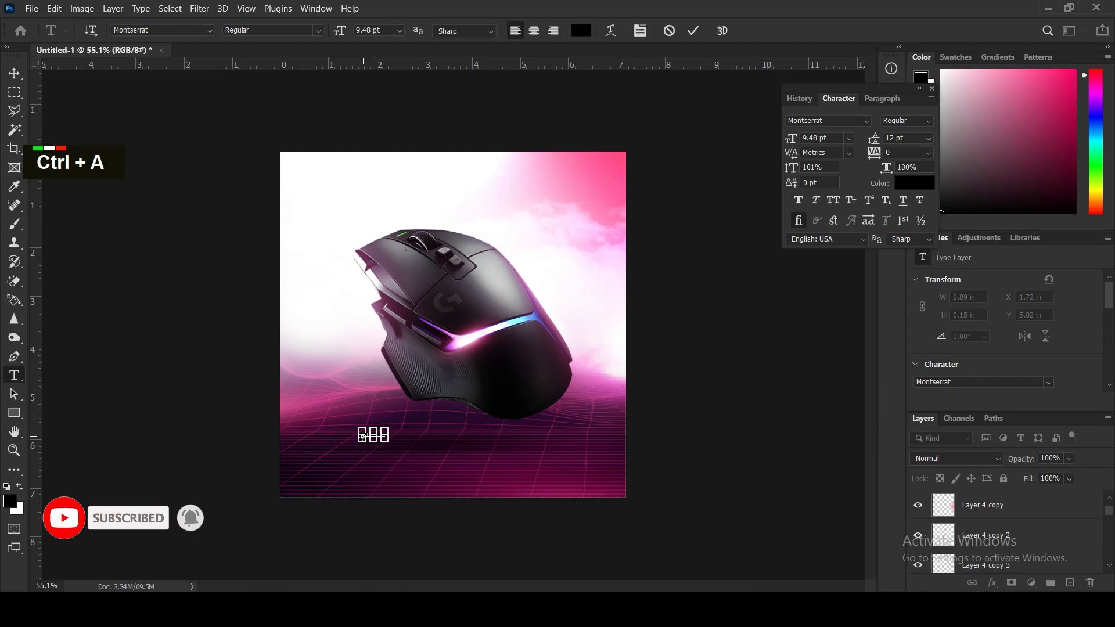
click(897, 182)
click(770, 316)
text(ffffff)
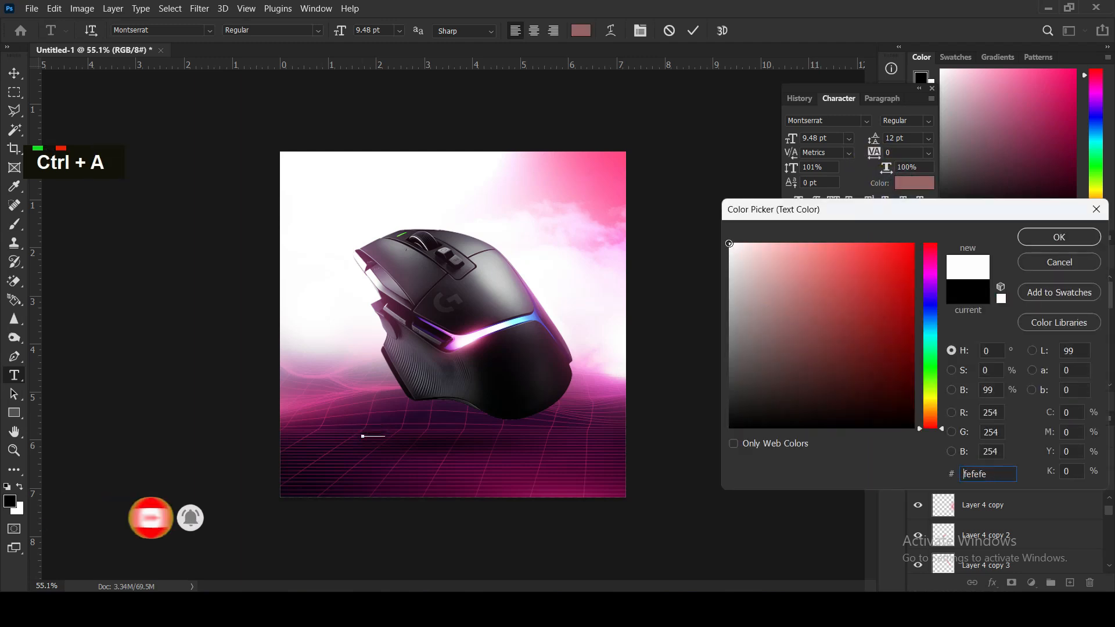
click(1059, 237)
click(15, 72)
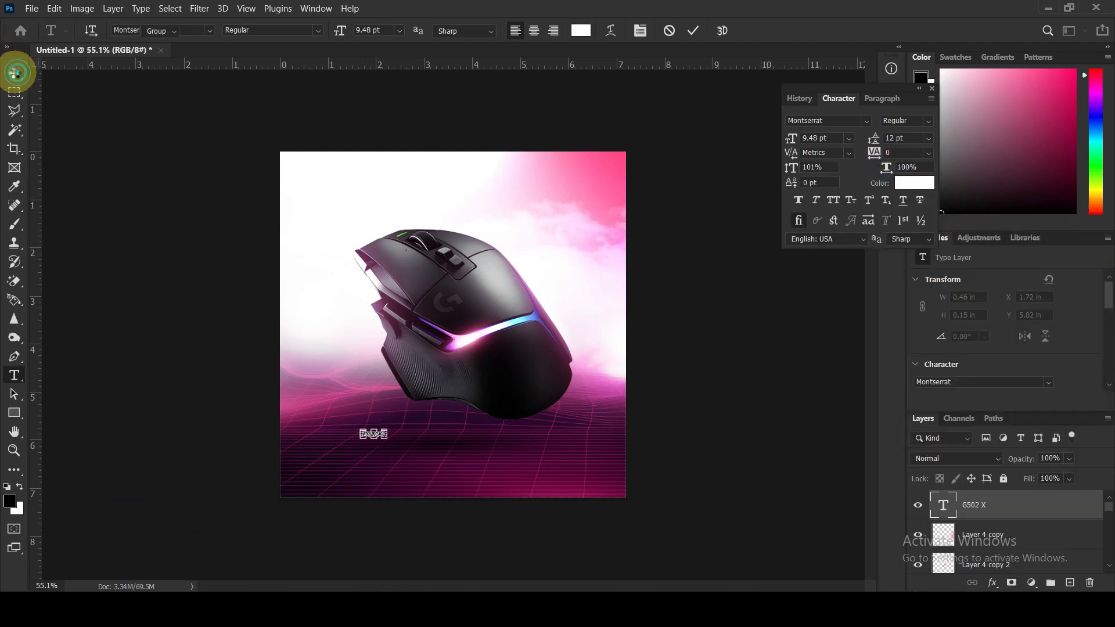
Scale the "G502 X" text to about 528%, place it in the canvas's lower-right area, and set its weight to Medium
key(ctrl+t)
drag(388, 431, 587, 453)
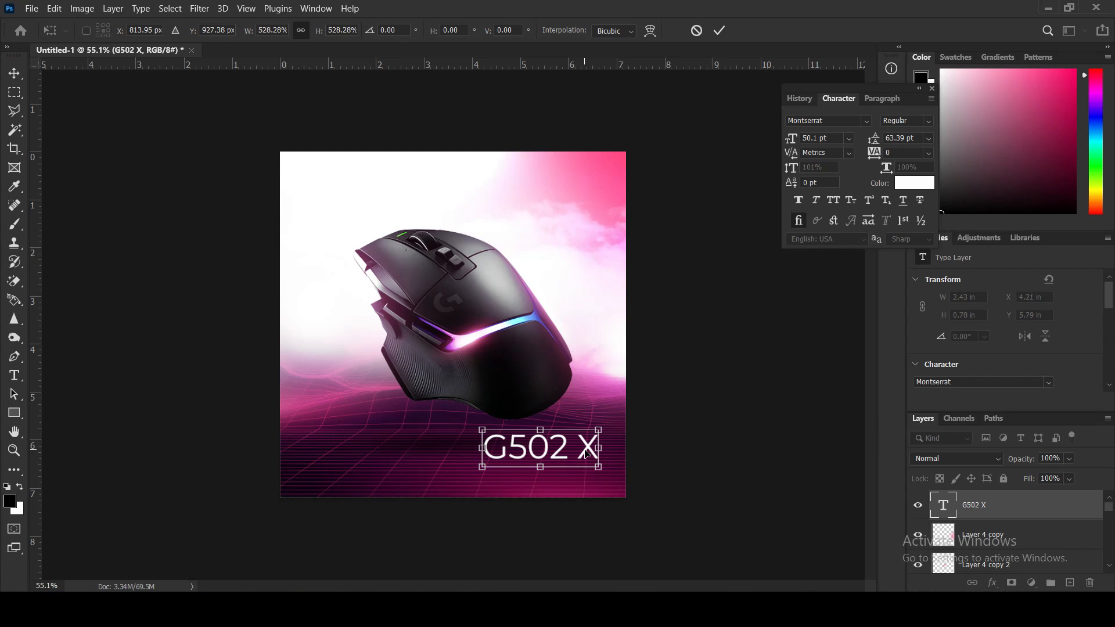
key(Return)
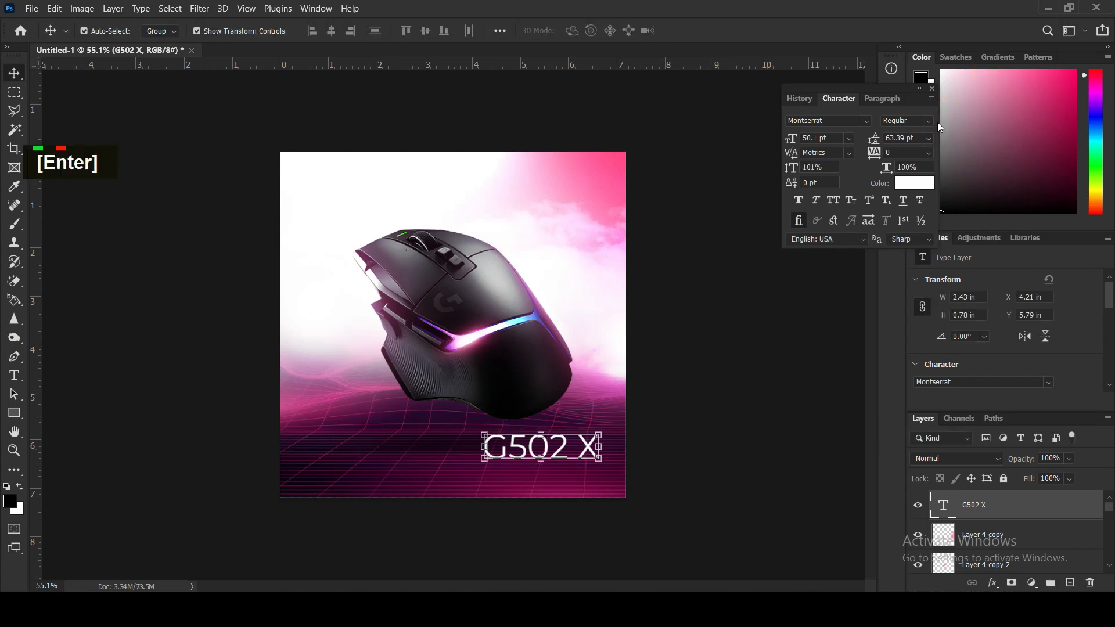
click(928, 121)
click(935, 247)
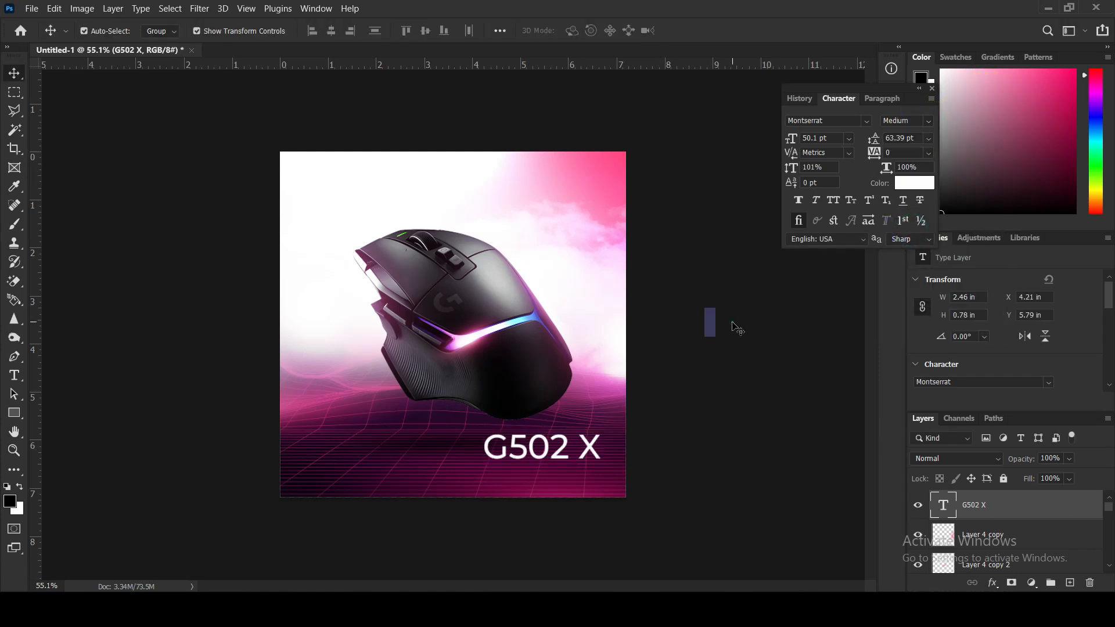
Duplicate the "G502 X" text just below the original and replace the copy's wording with "Plus"
drag(593, 448, 593, 472)
double_click(592, 472)
text(Plu)
click(15, 73)
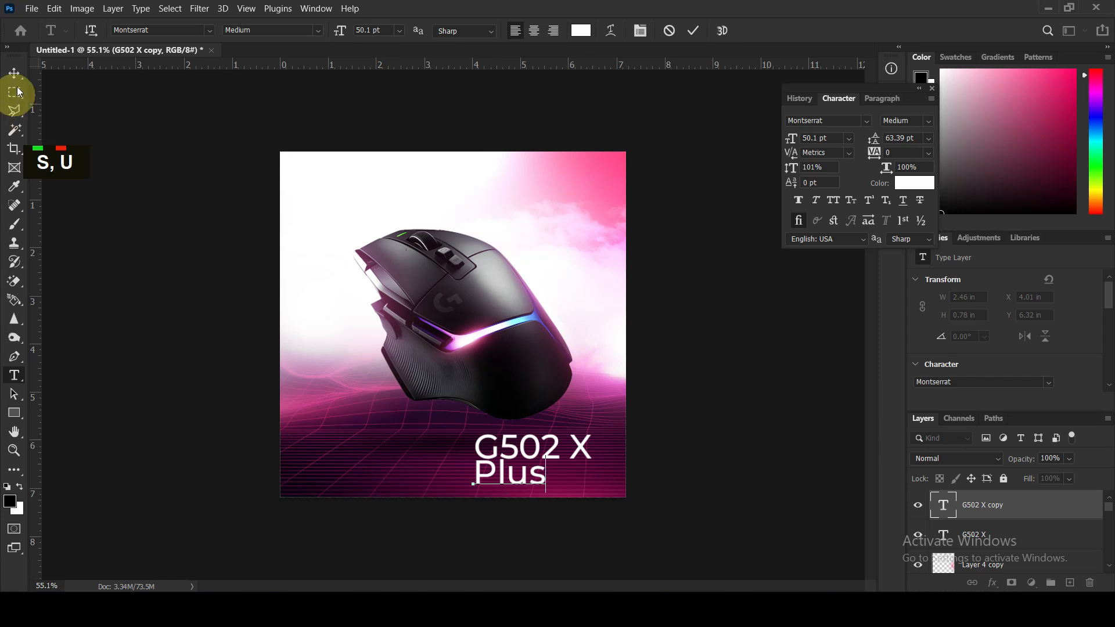
click(378, 486)
Shrink the "Plus" text and align it with the right end of "G502 X", directly beneath it
key(ctrl+t)
drag(476, 486, 582, 477)
key(Return)
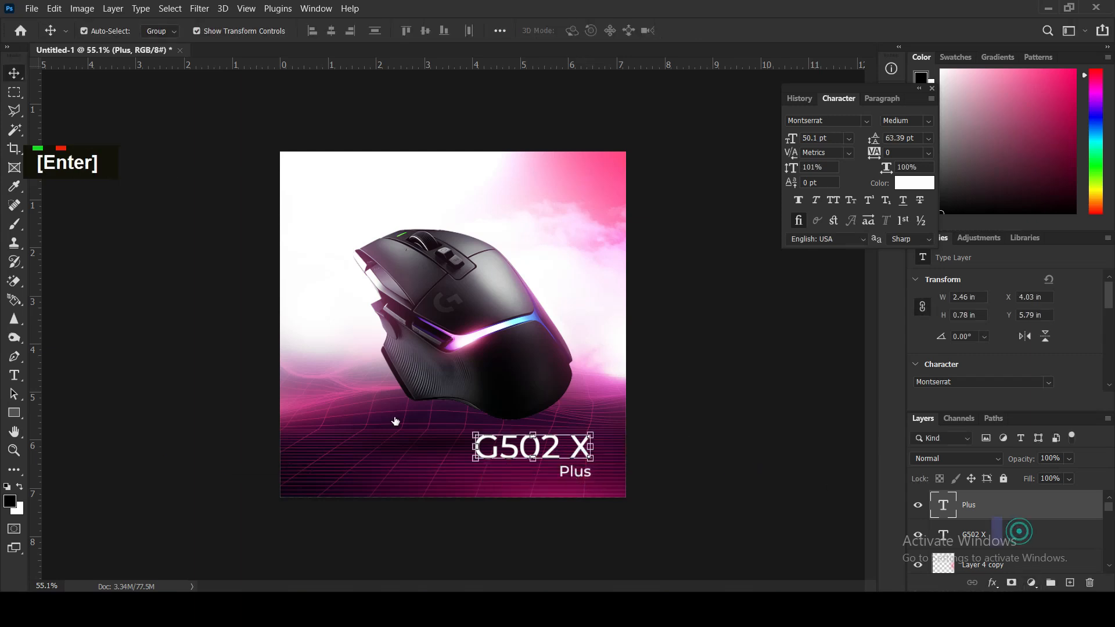
Draw a 164 × 60 px rectangle around "Plus", layered beneath that text
click(14, 412)
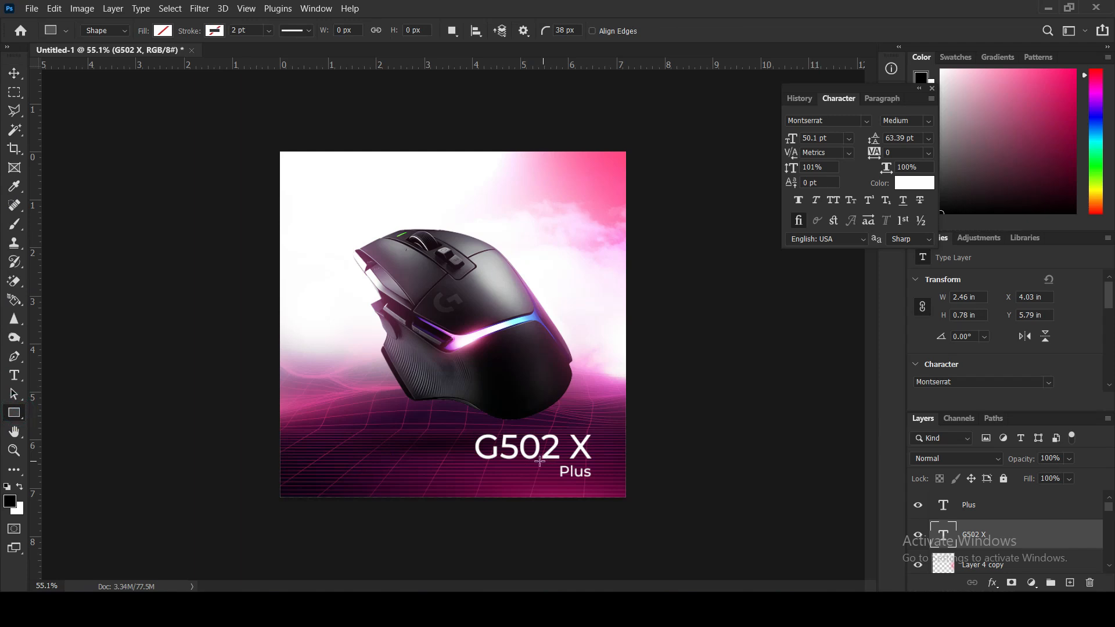
drag(548, 462, 598, 481)
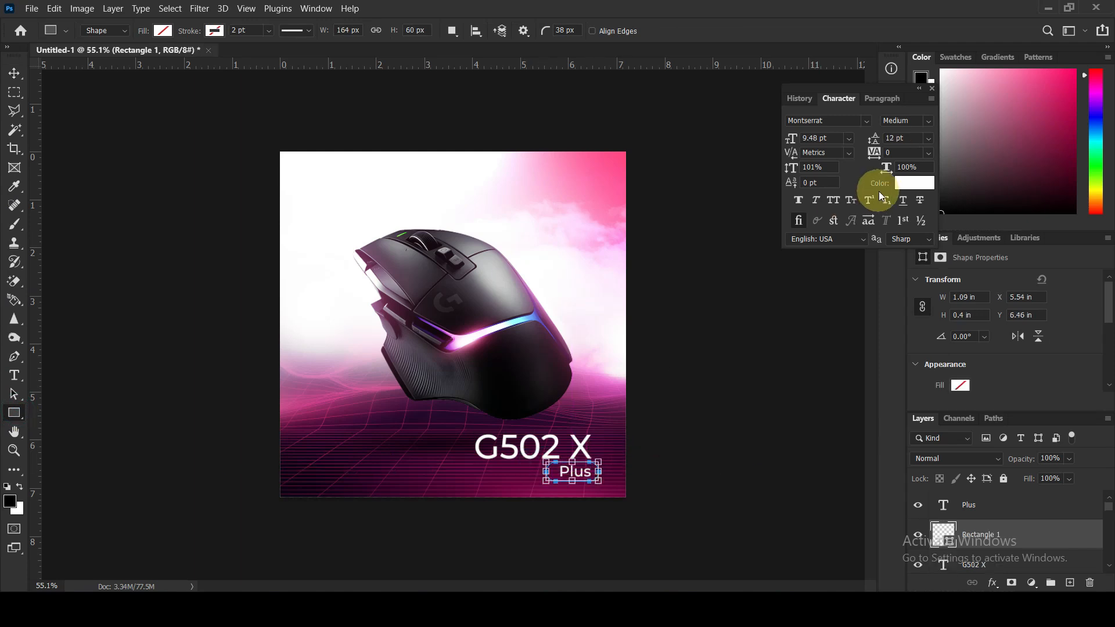
double_click(1107, 328)
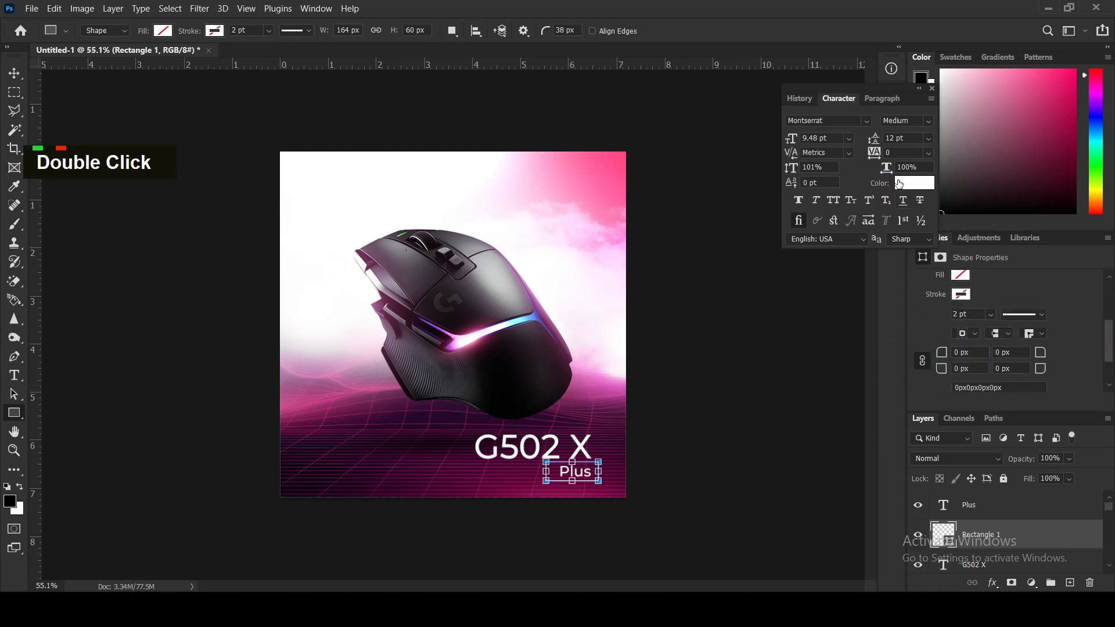
Set the rectangle's fill to a deep magenta, RGB 174, 17, 111, starting from a color sampled off the grid
click(961, 274)
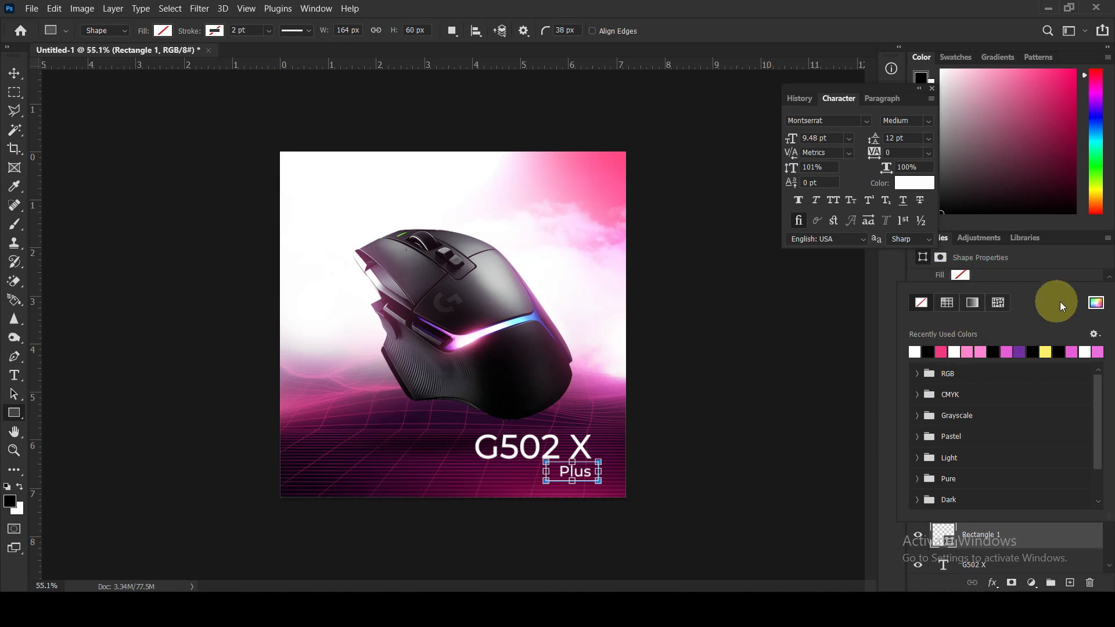
click(1095, 302)
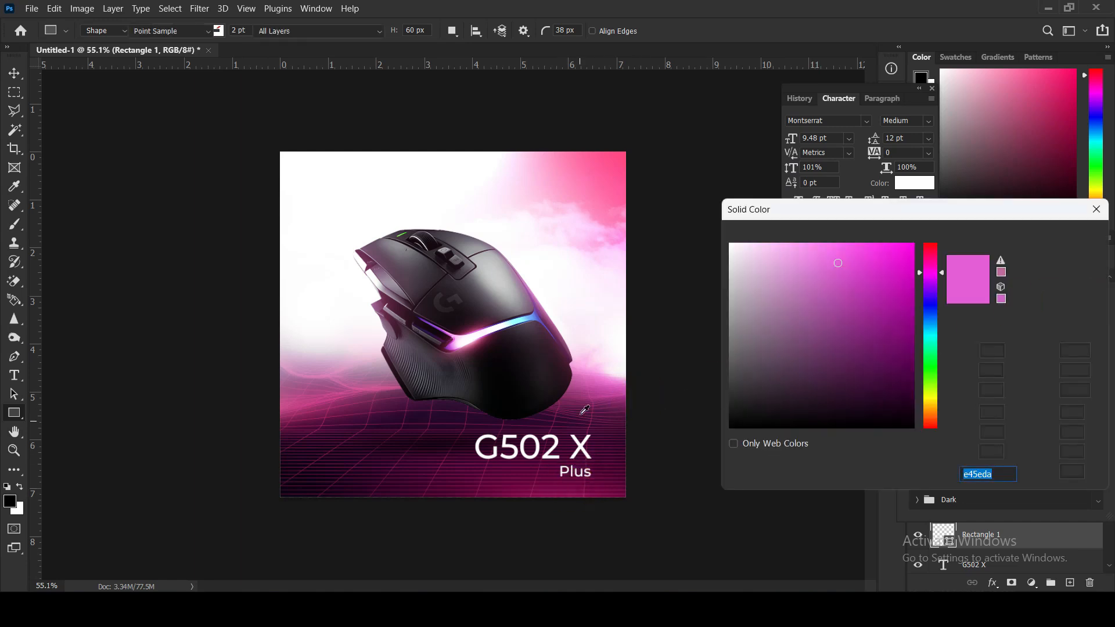
click(344, 405)
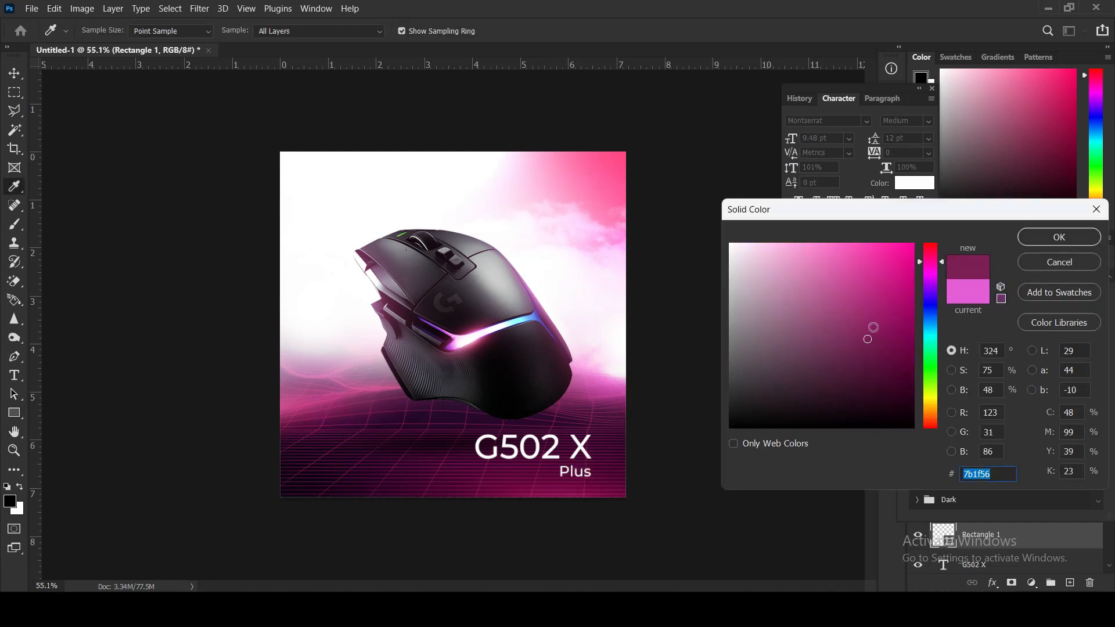
click(899, 295)
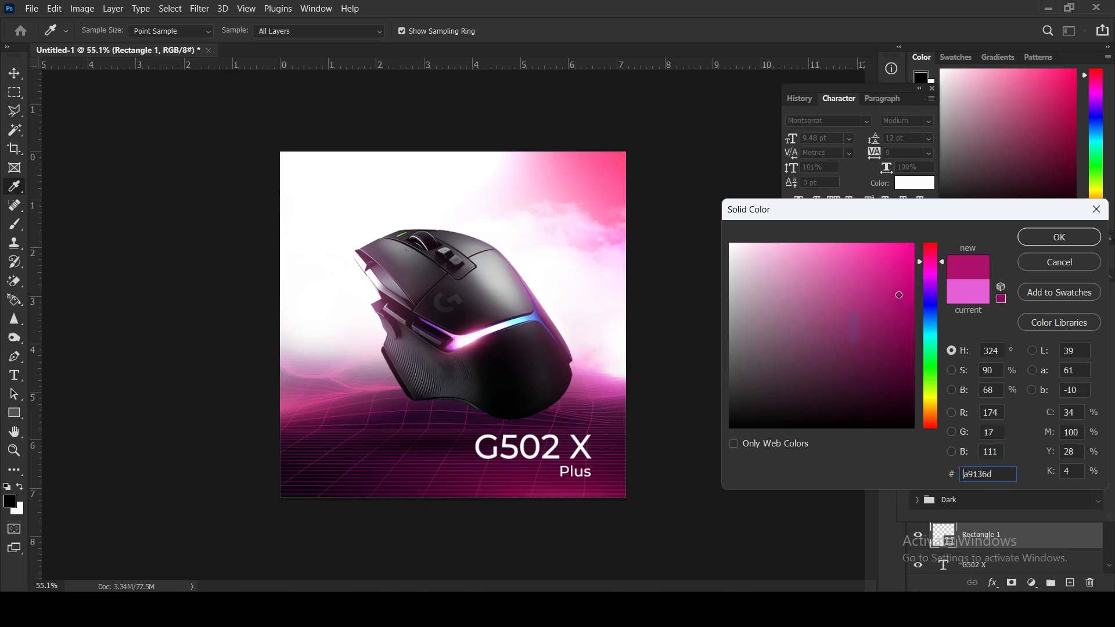
click(1050, 239)
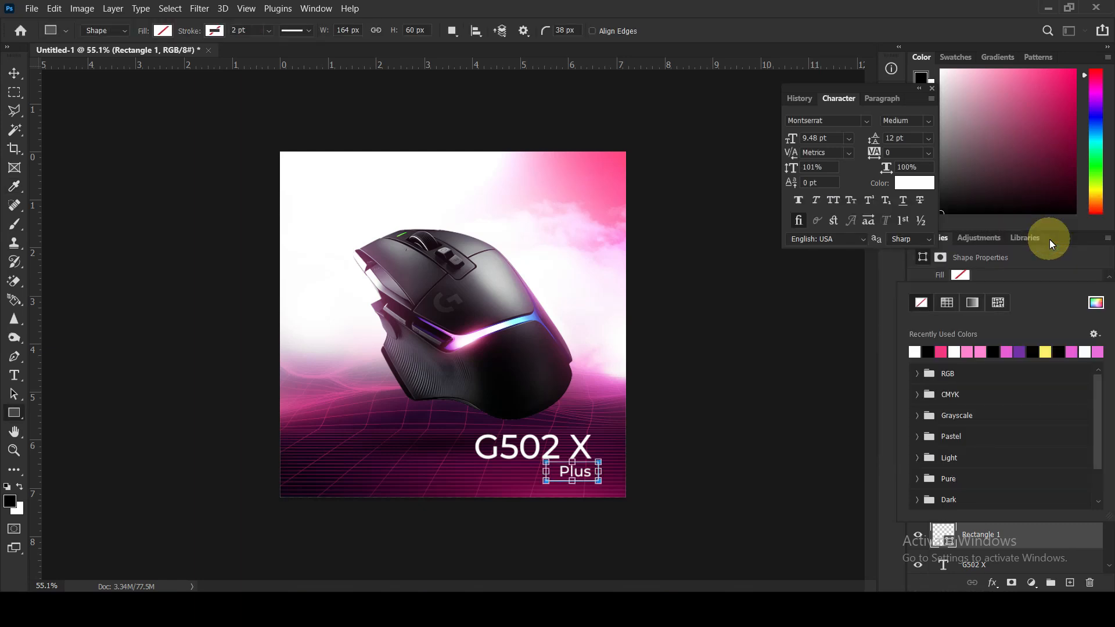
Try the recently used pink, purple and magenta colors as the fill of the rectangle behind "Plus"
click(955, 352)
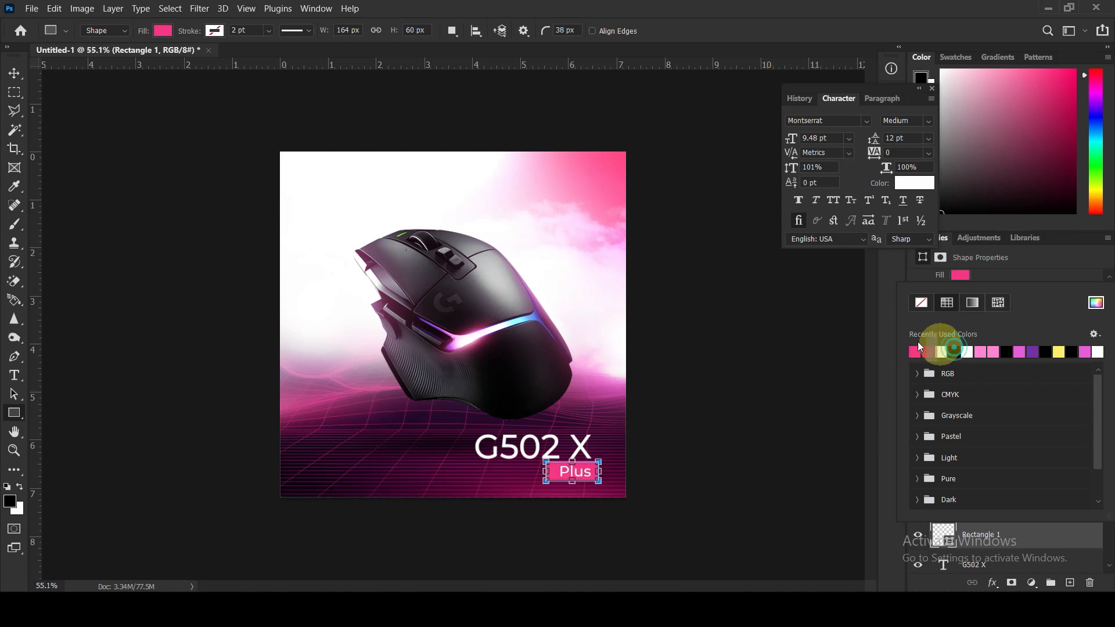
click(13, 73)
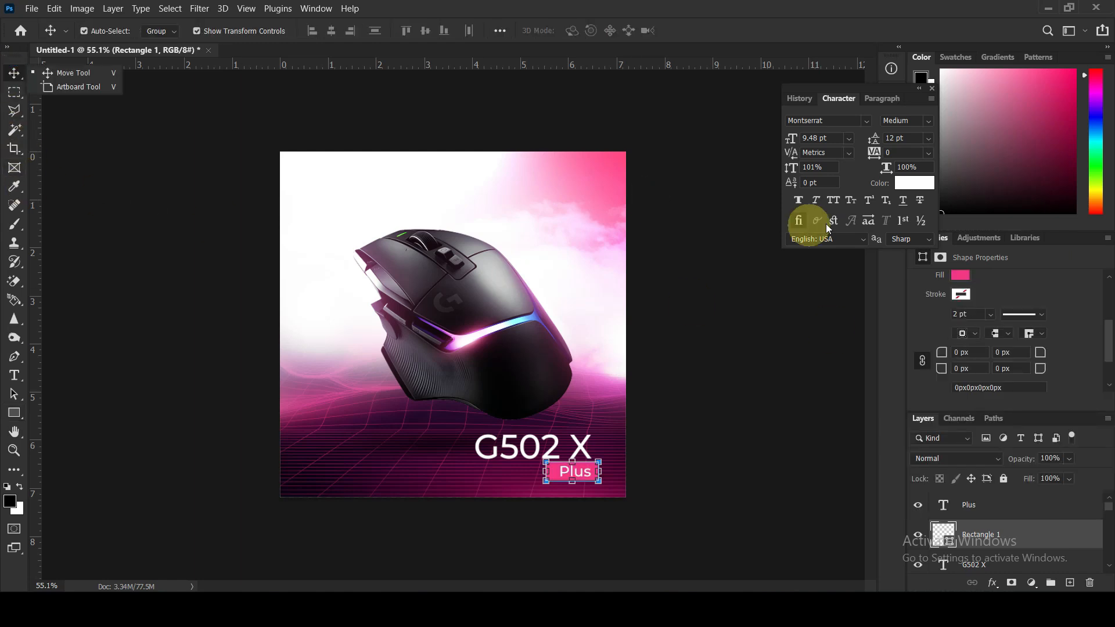
click(959, 275)
click(1032, 352)
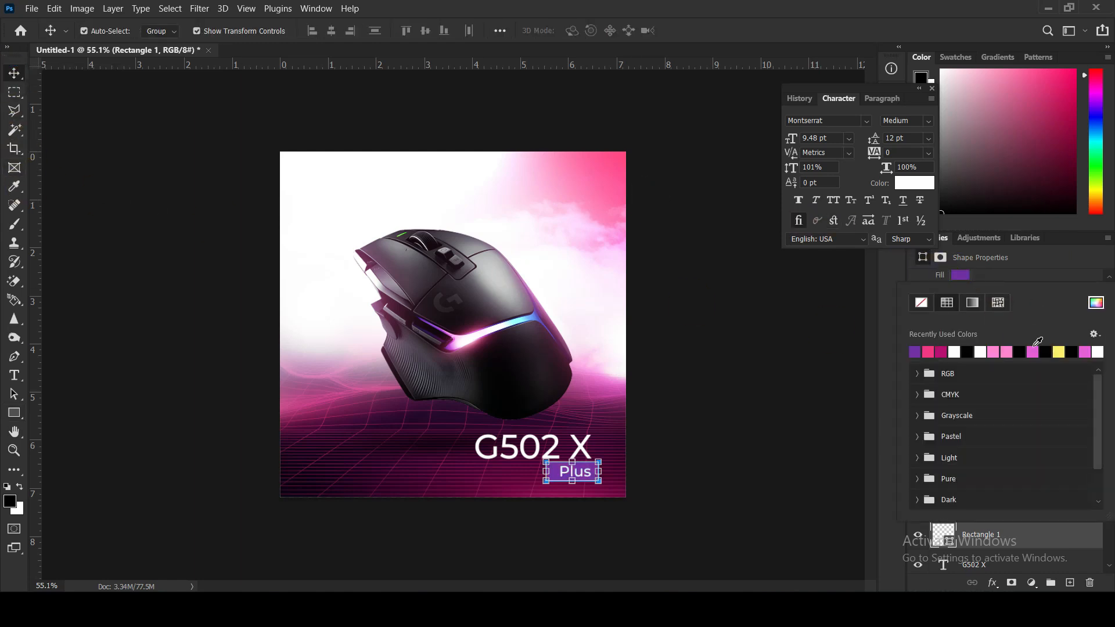
click(941, 352)
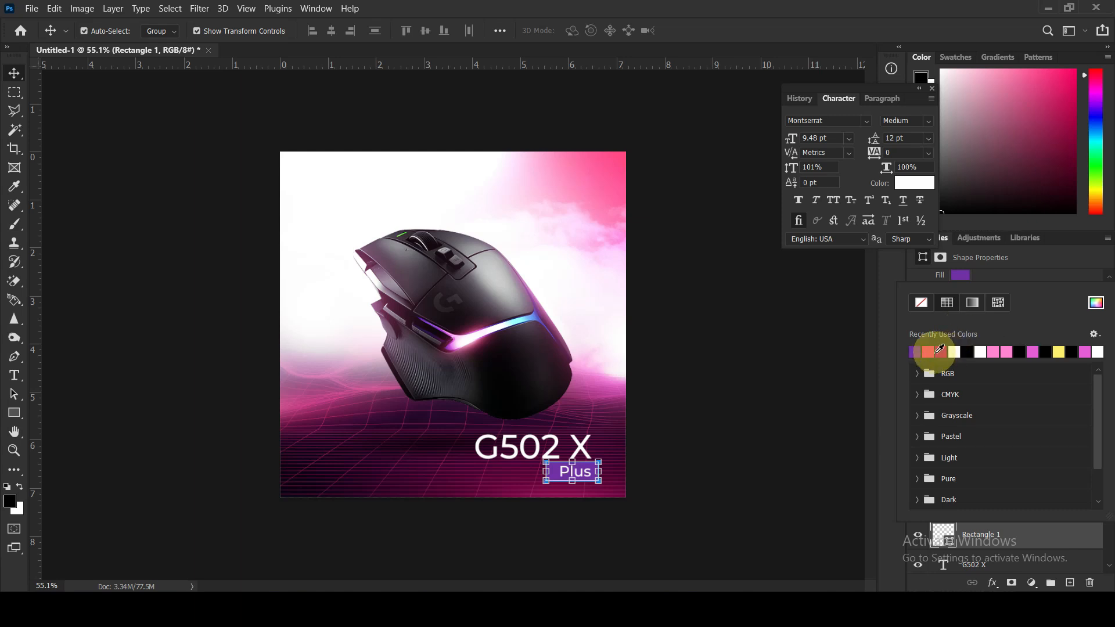
click(961, 282)
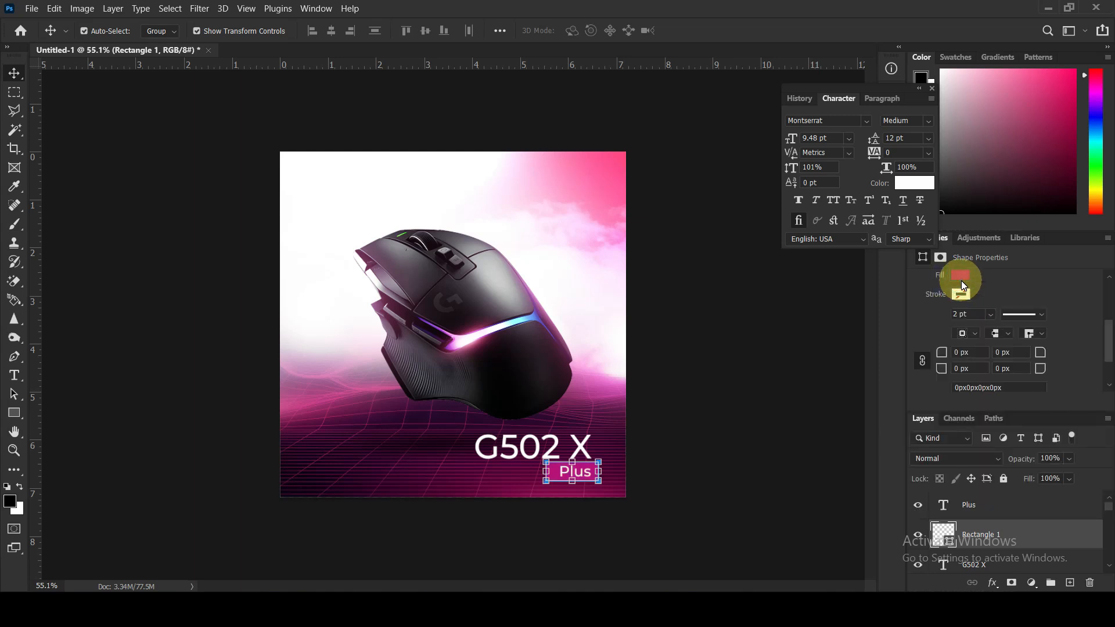
Set the fill of the rectangle behind "Plus" to a custom bright crimson, hex ee004e
click(961, 279)
click(1097, 305)
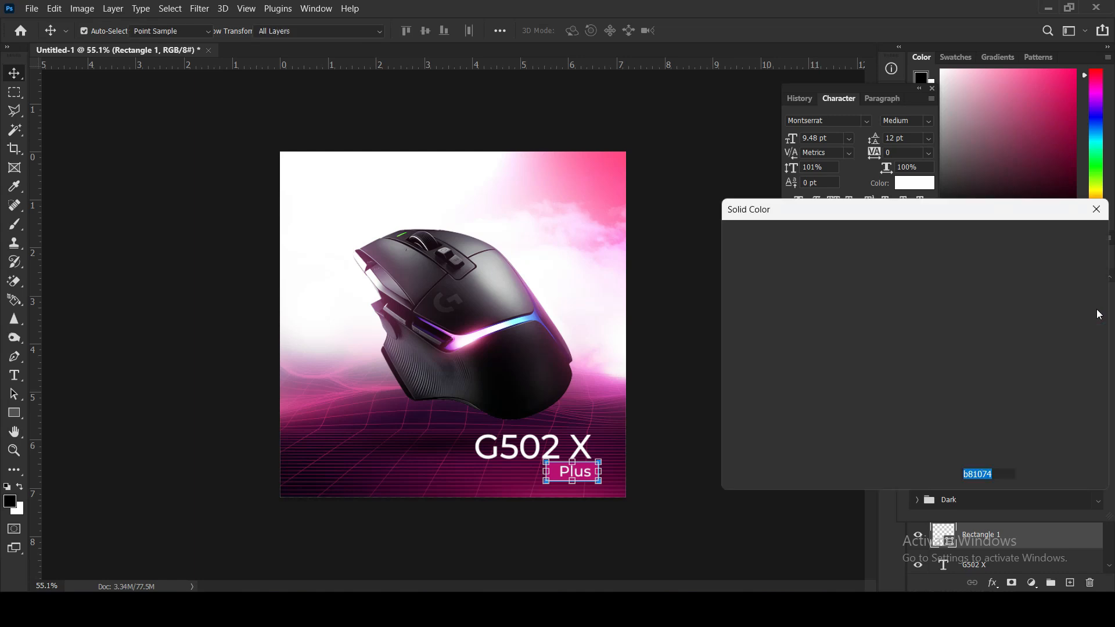
click(930, 255)
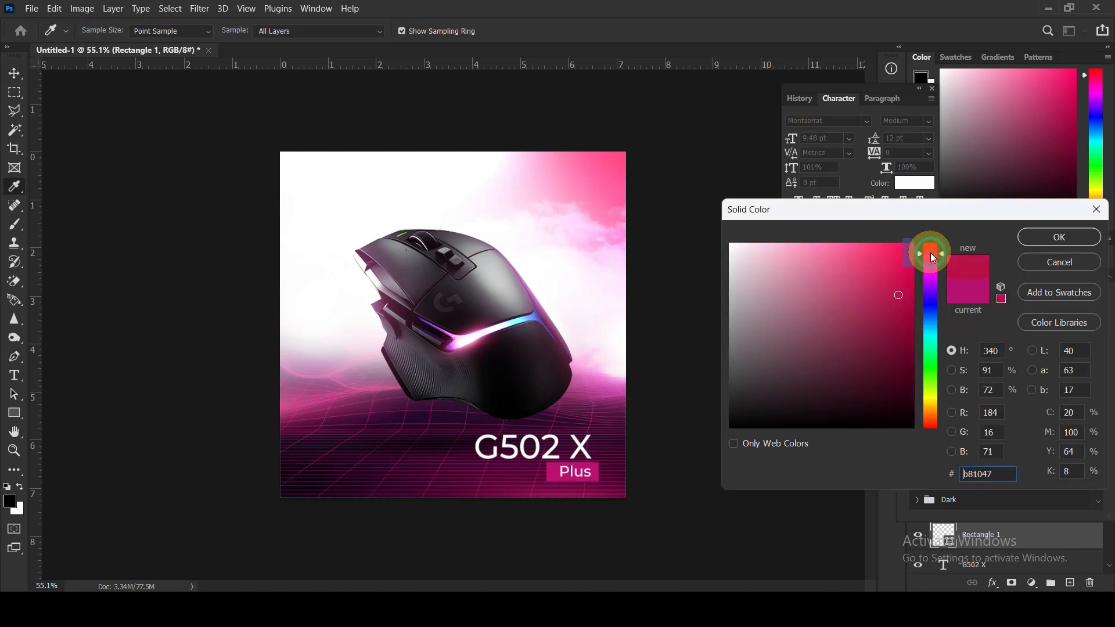
double_click(916, 256)
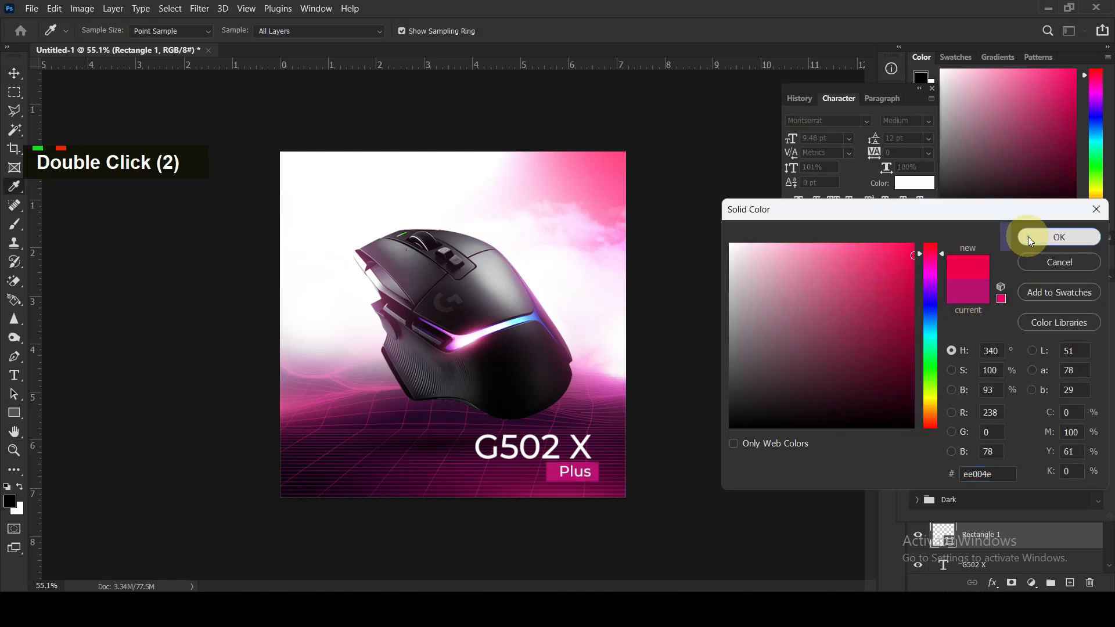
click(1028, 236)
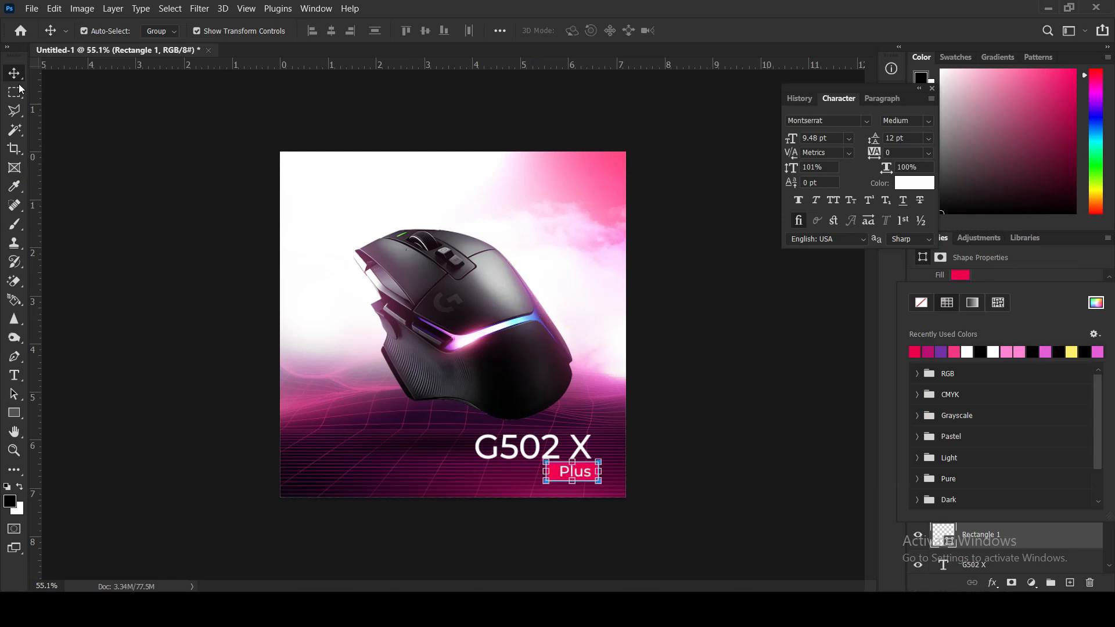
click(244, 281)
Scale the rectangle down to about 90% and nudge it so its right edge lines up with the end of "G502 X"
click(546, 481)
drag(552, 483, 553, 485)
key(Down)
key(Down)
key(Left)
key(Left)
key(Left)
key(Left)
key(shift+Left)
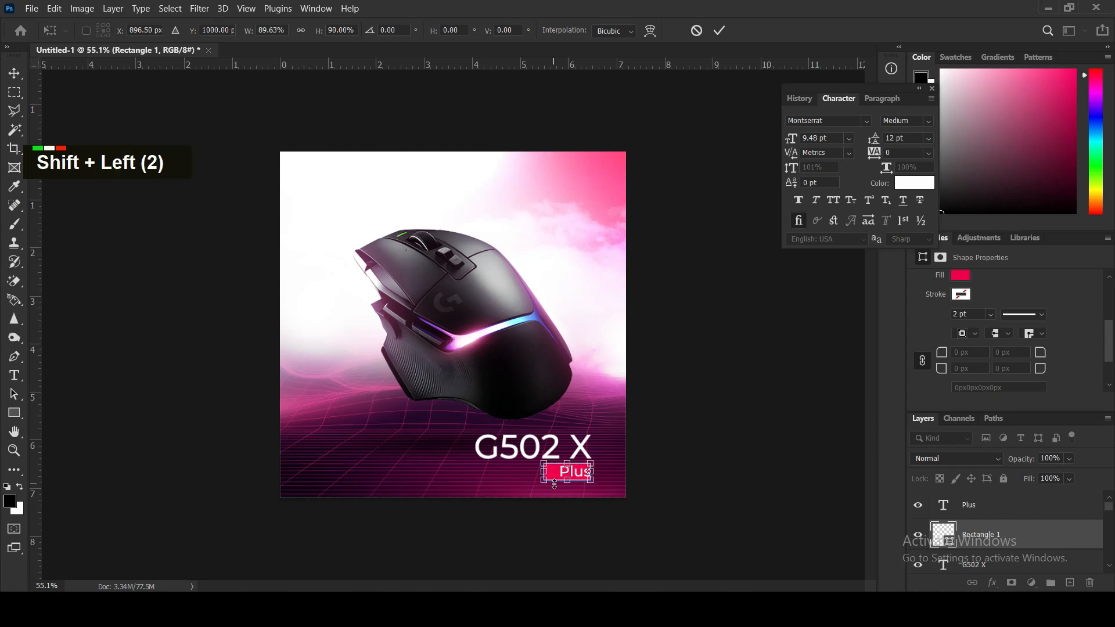
key(Right)
key(Right)
key(Return)
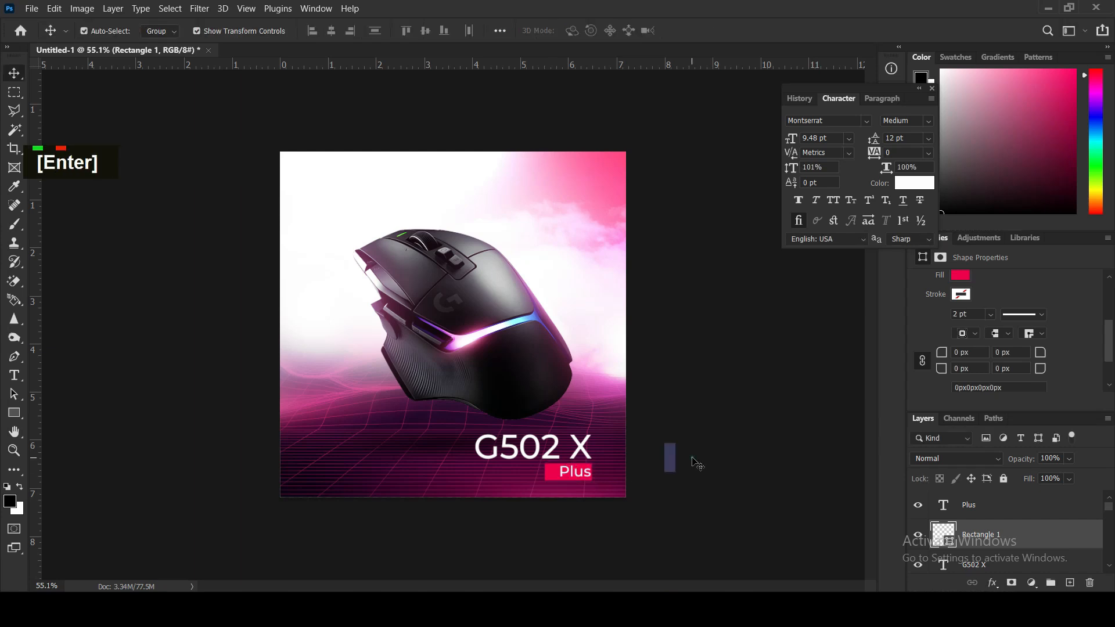
Nudge the "Plus" text left and down inside the rectangle, and trim the rectangle's left side to about 0.77 in wide
click(575, 471)
key(Left)
key(Down)
key(Down)
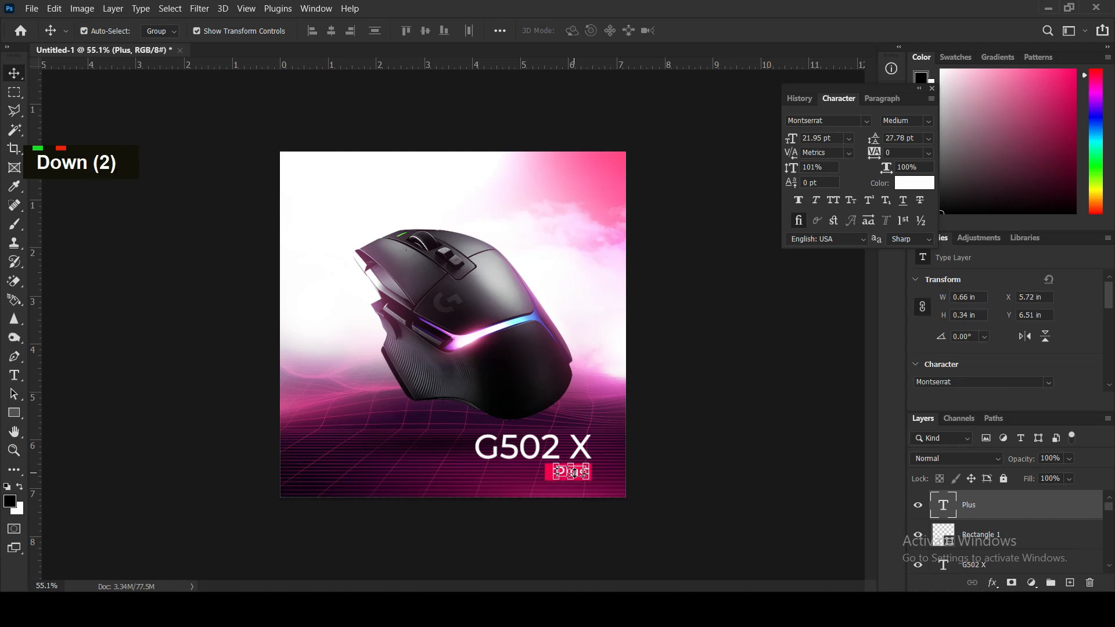
click(665, 440)
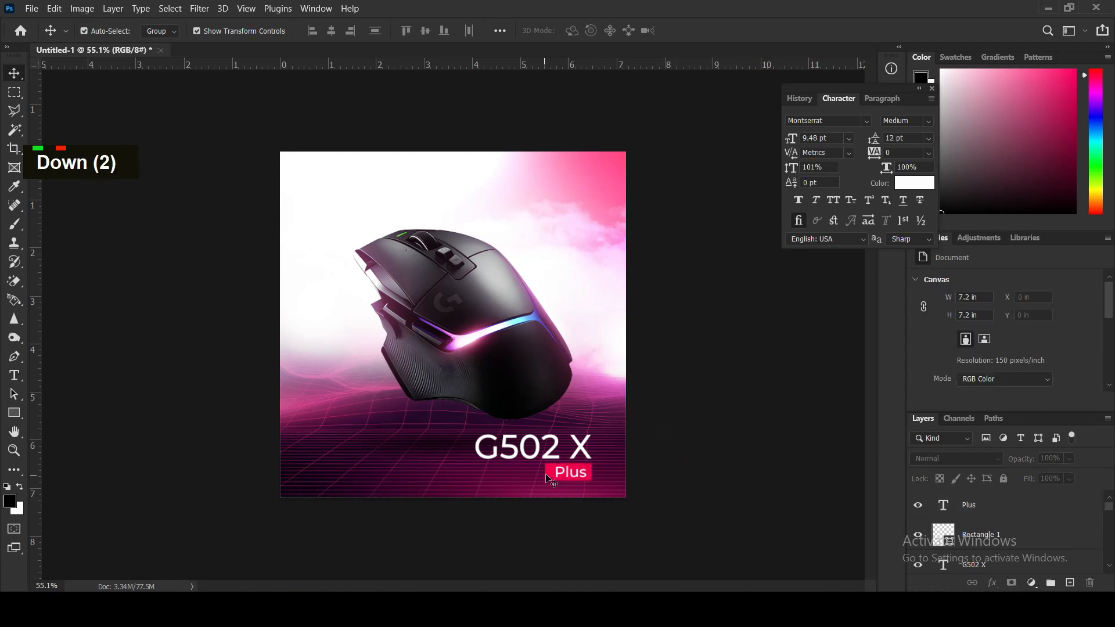
drag(551, 479, 553, 474)
key(Return)
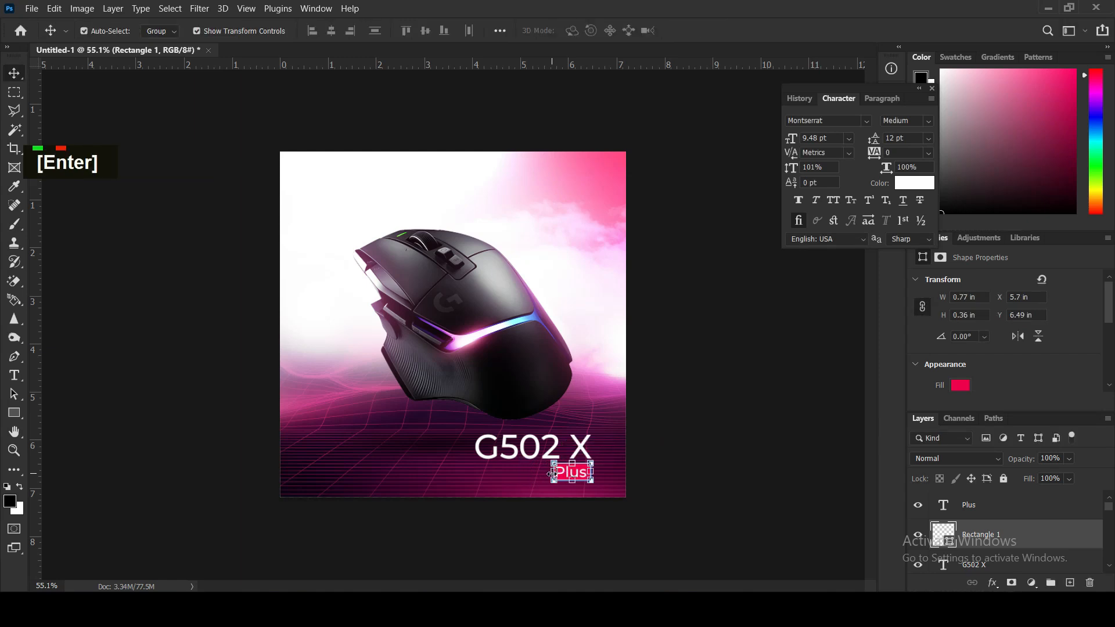
Group the "Plus" text, its rectangle and "G502 X", and move the group slightly up and to the right
shift+click(583, 475)
shift+click(481, 445)
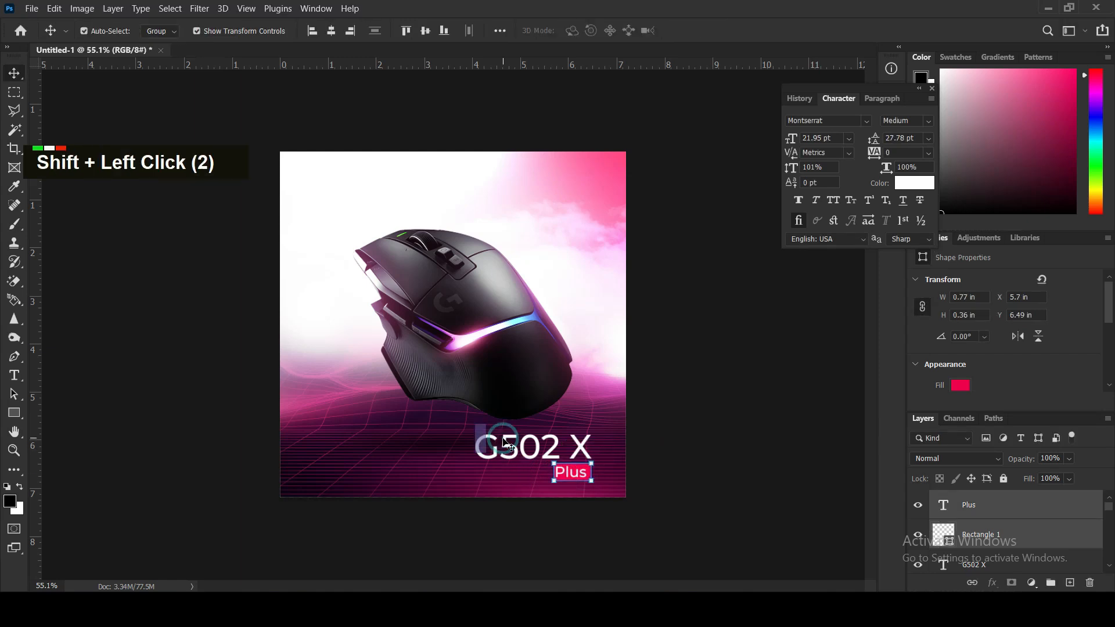
click(1050, 583)
click(830, 414)
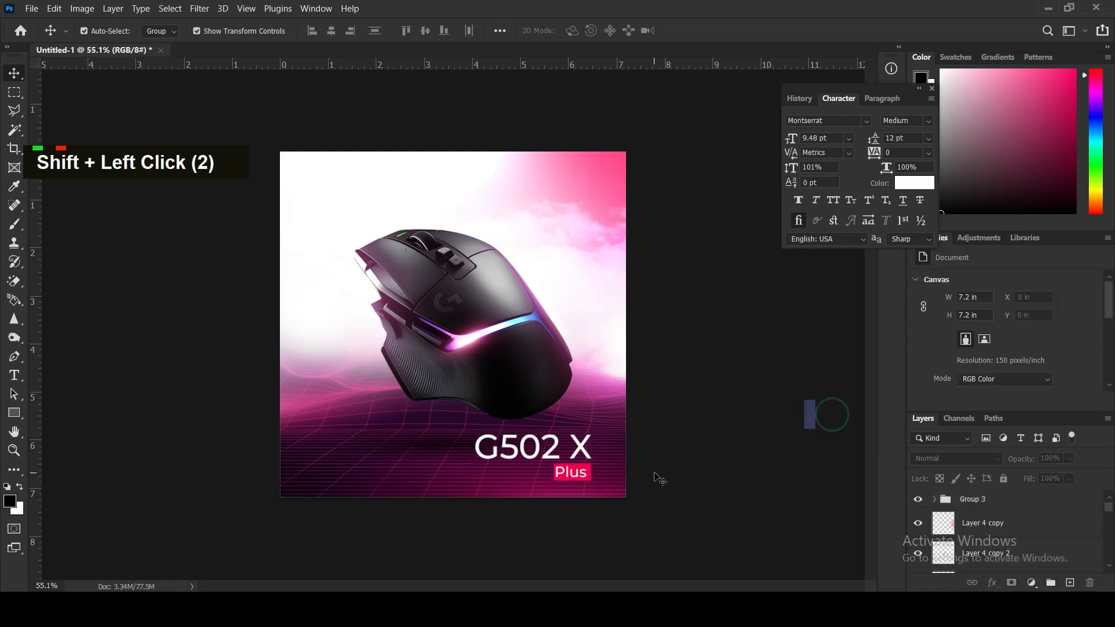
drag(592, 479, 600, 472)
click(734, 387)
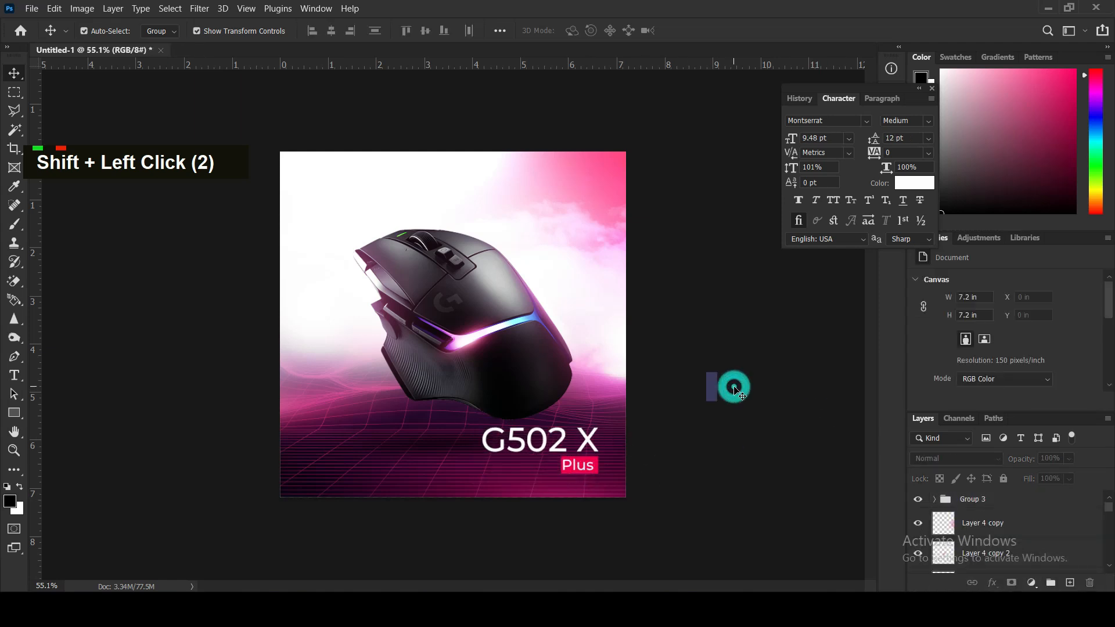
Scale the product-name group down slightly from its upper-left corner, keeping its right edge in place
drag(469, 454, 489, 432)
key(ctrl+g)
key(ctrl+t)
key(Return)
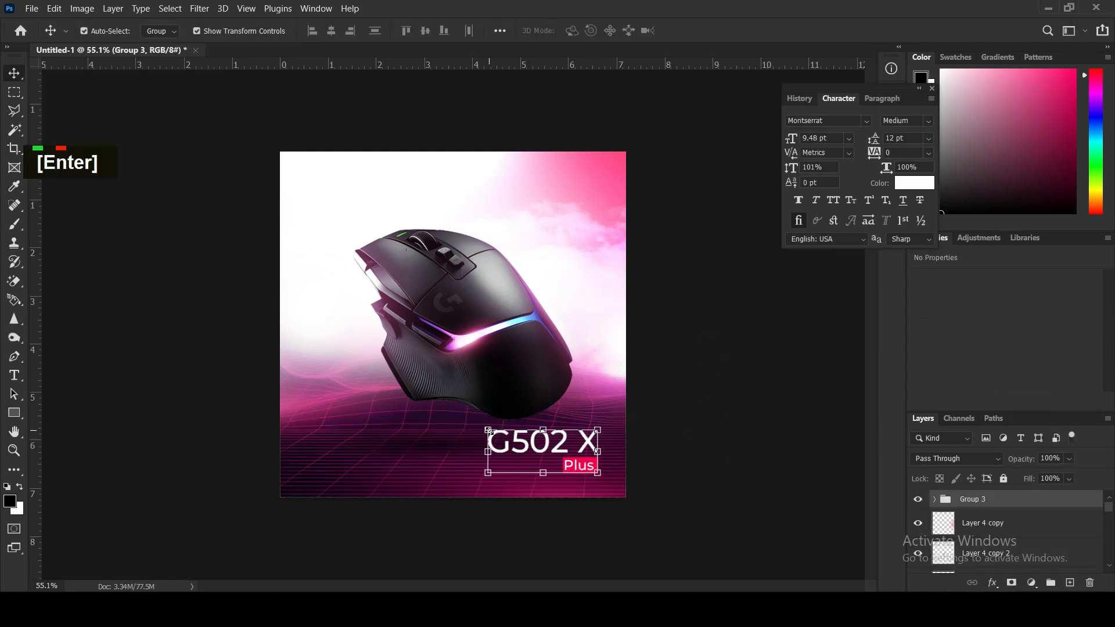
click(718, 336)
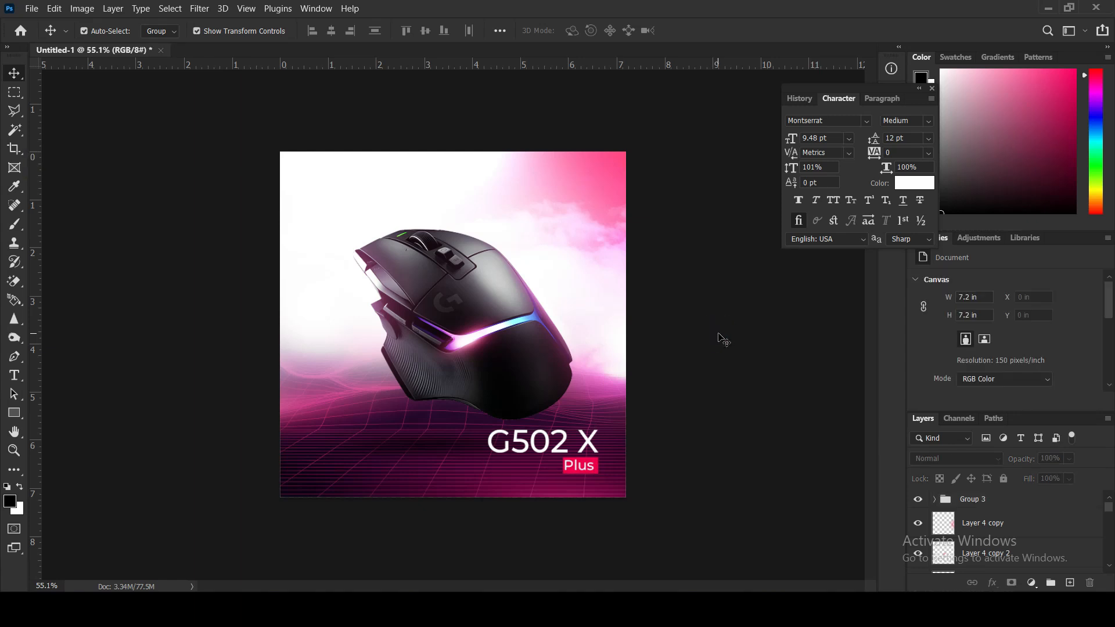
Switch to Notepad and copy "Wireless RGB Gaming Mouse" from the product title line
key(alt+Tab)
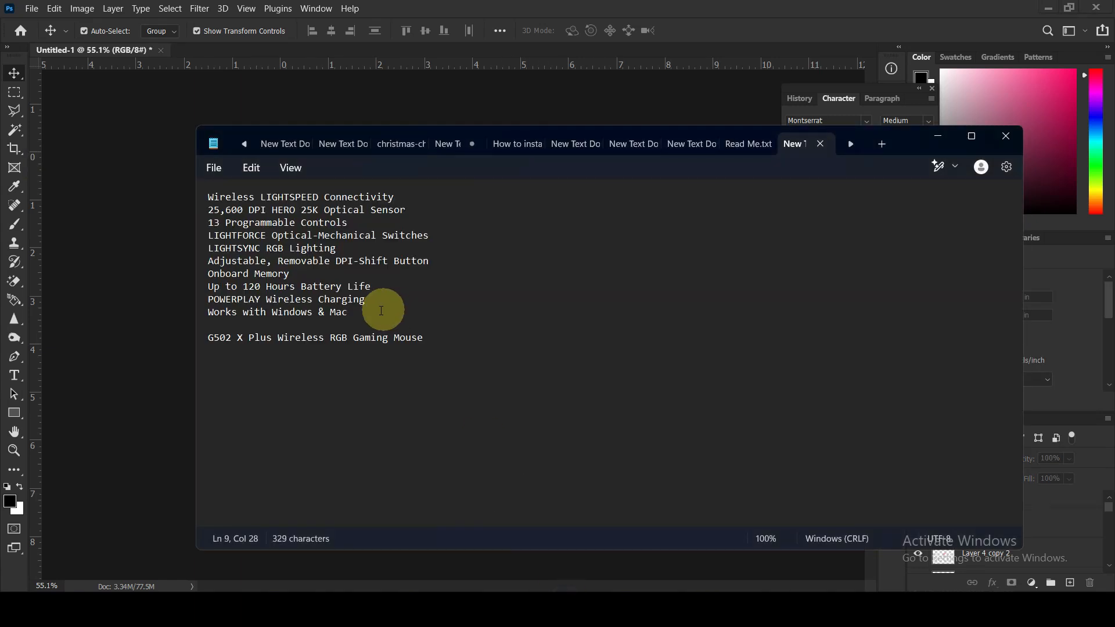
drag(342, 312, 209, 198)
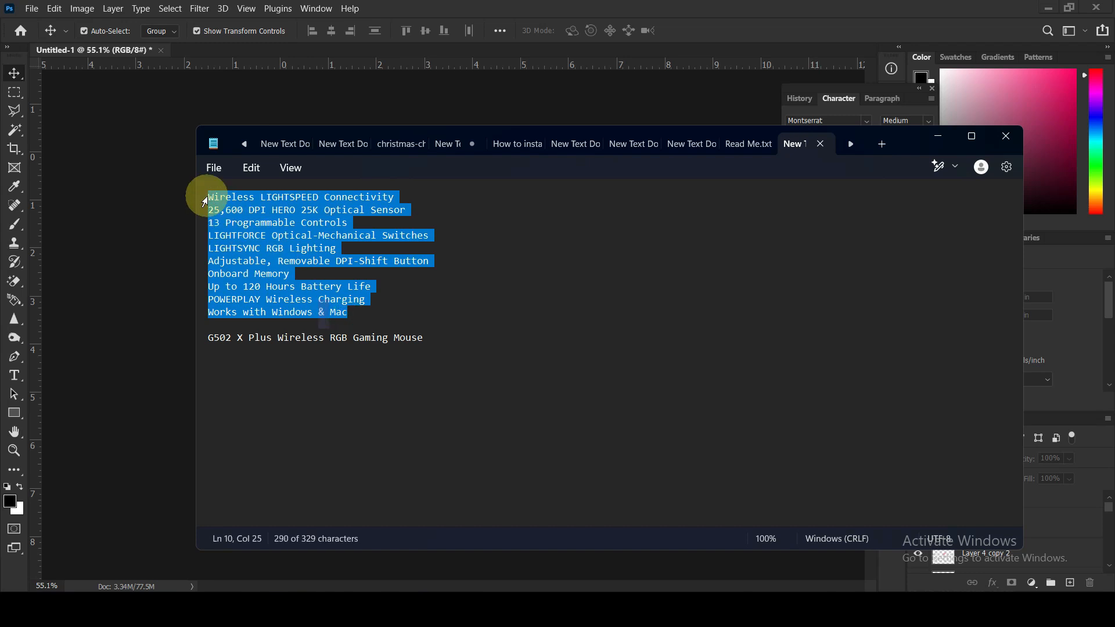
click(342, 235)
drag(278, 339, 416, 339)
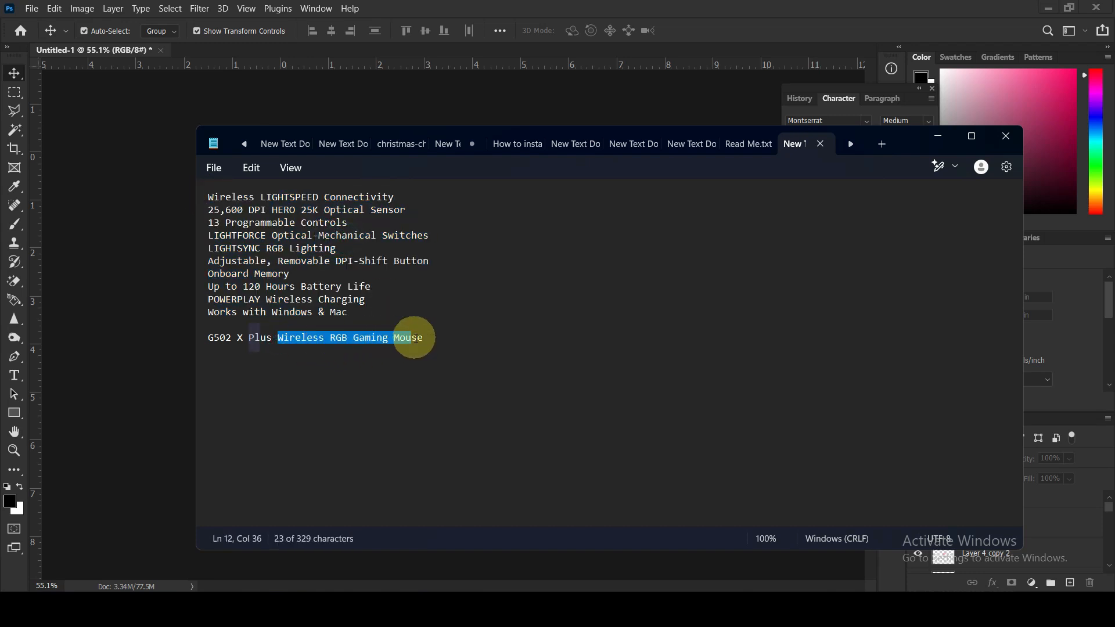
key(ctrl+c)
Return to Photoshop and paste the copied phrase as a new horizontal text layer in the white area above the mouse
mouse_move(476, 572)
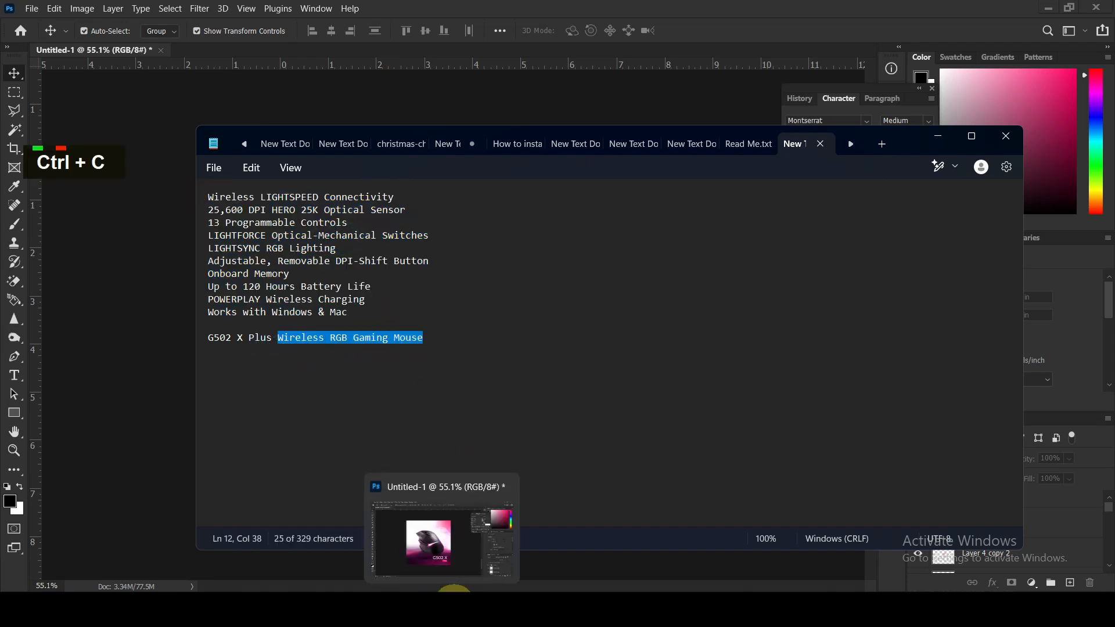
click(427, 511)
click(15, 375)
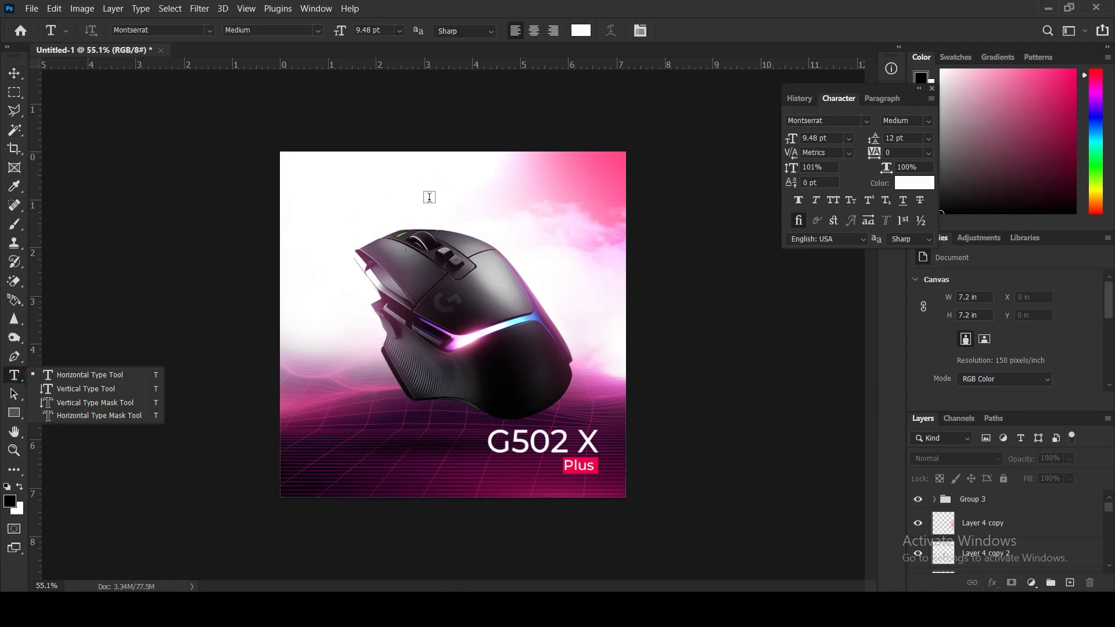
key(ctrl+v)
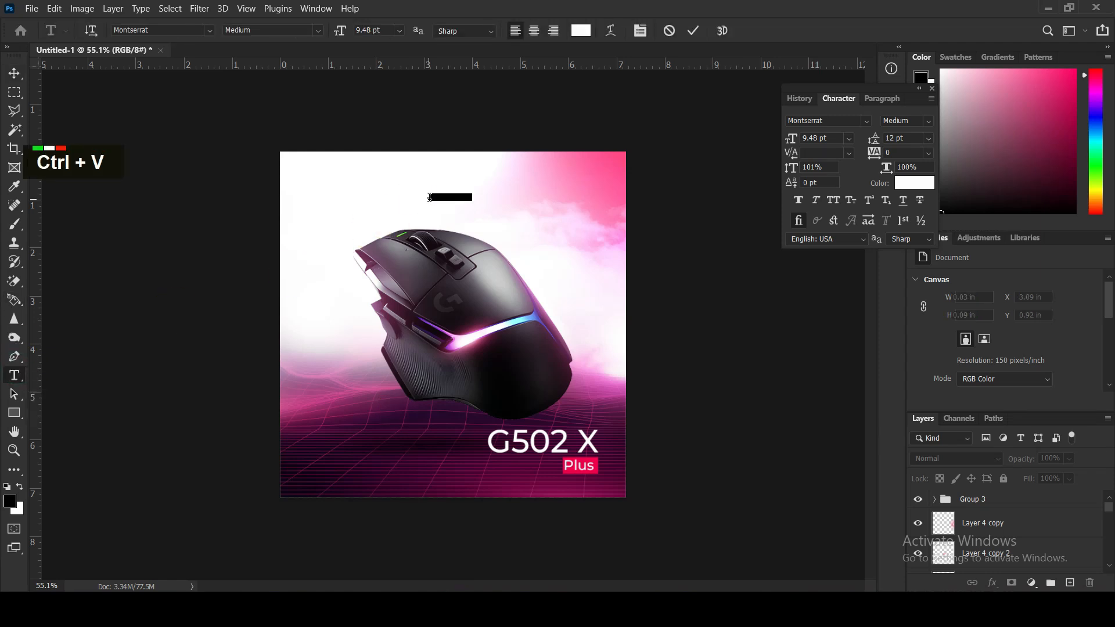
Format the pasted text in GRIFTER Bold, all caps, with a muted dusty-pink color
key(ctrl+a)
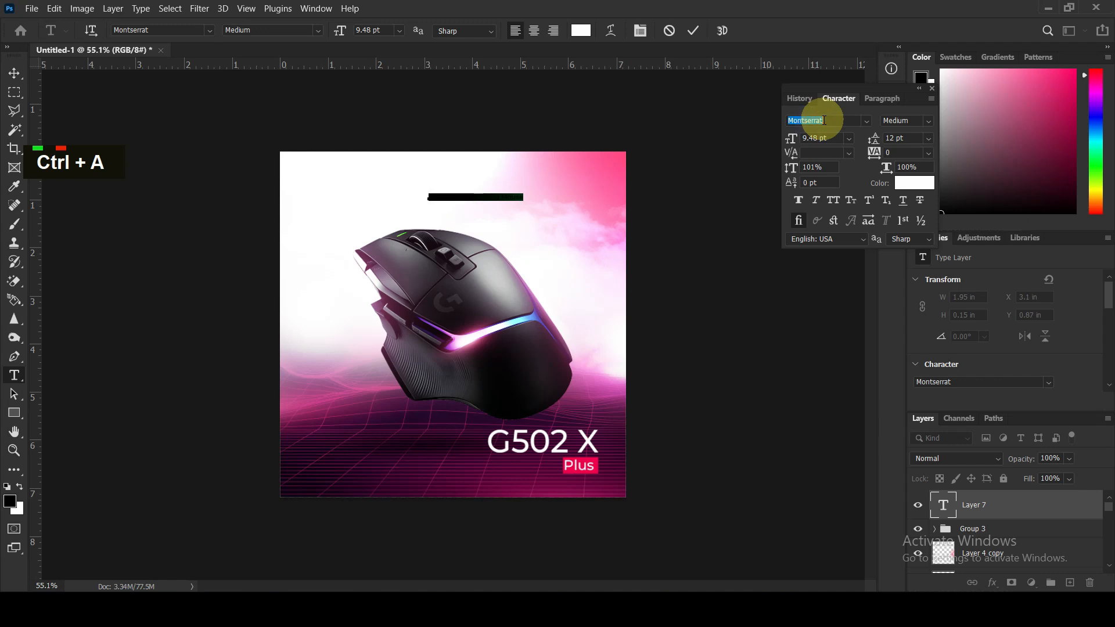
text(grif)
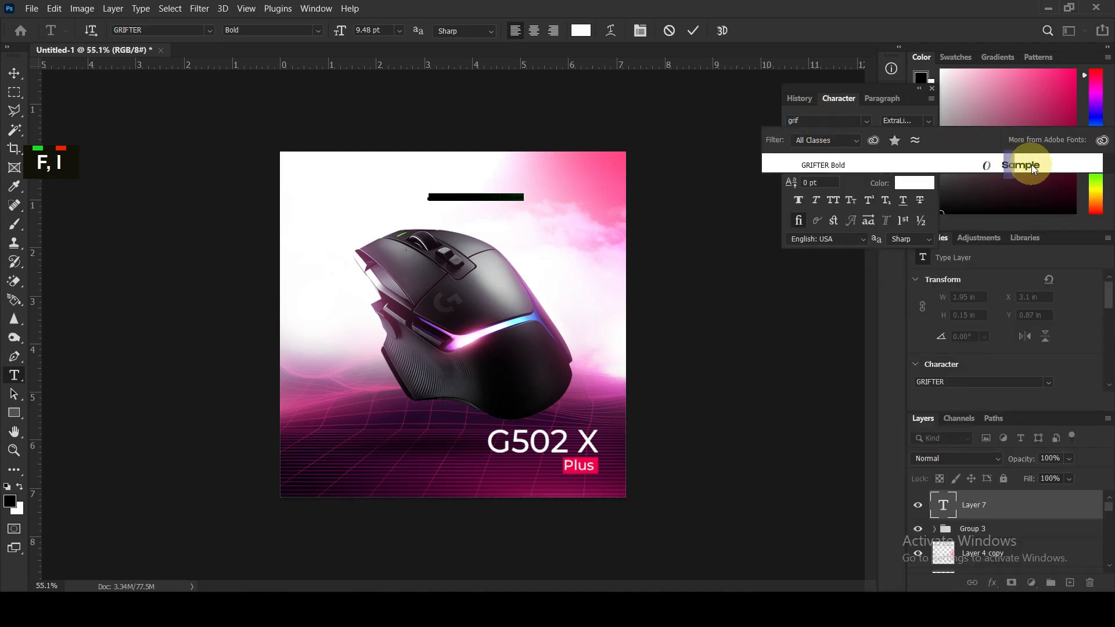
key(Return)
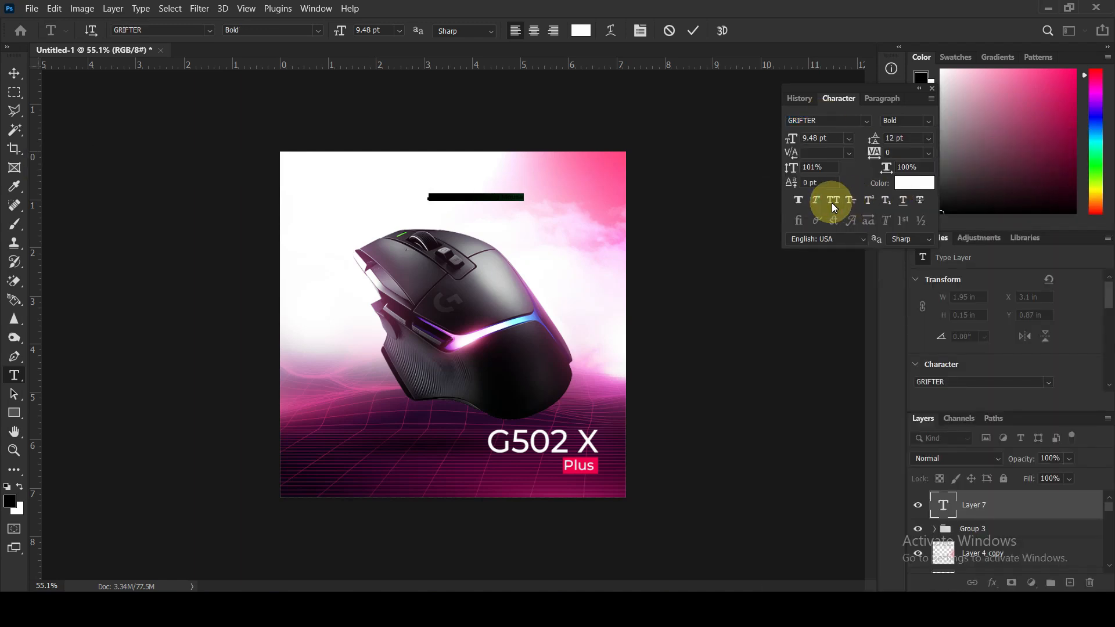
click(914, 183)
click(790, 296)
click(1047, 242)
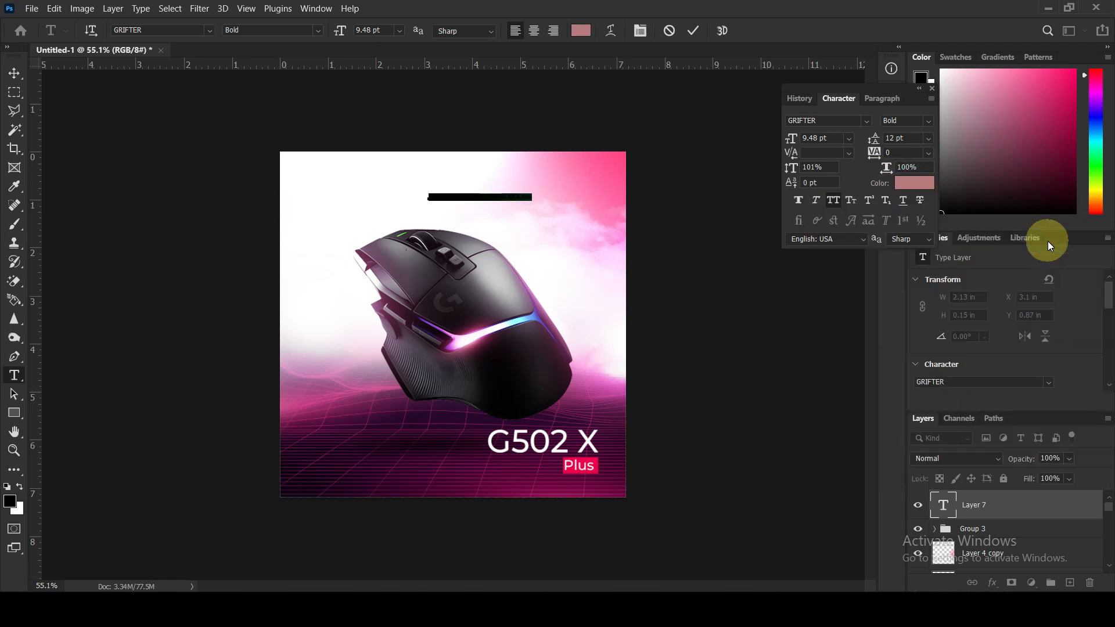
Cut "Gaming Mouse" out of the line, leaving "Wireless RGB", and paste it as a separate text layer over the mouse
click(510, 187)
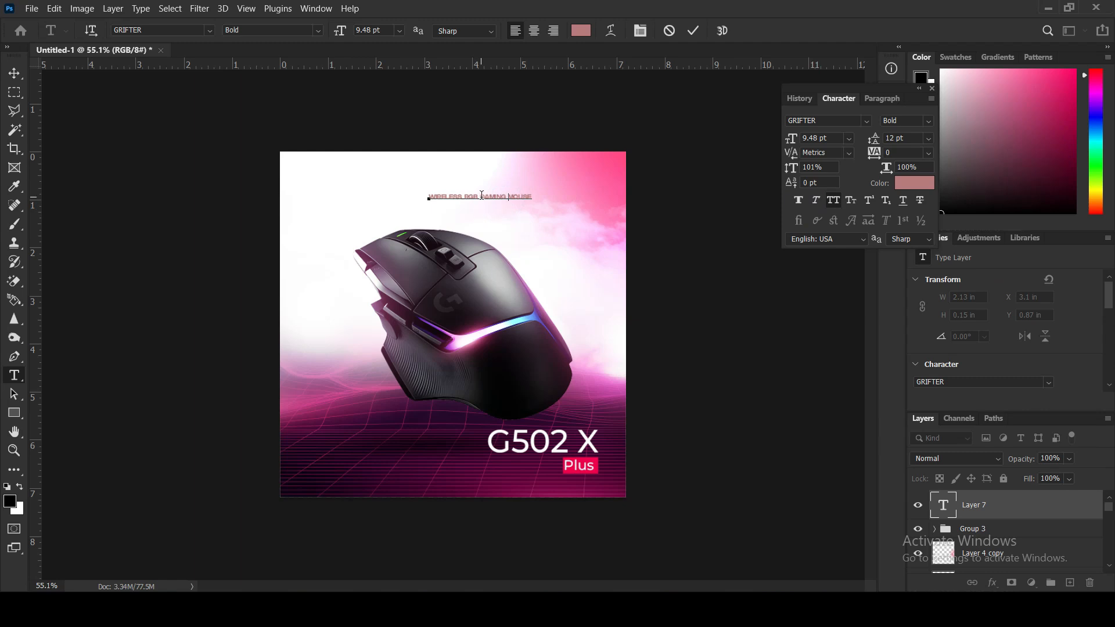
key(ctrl)
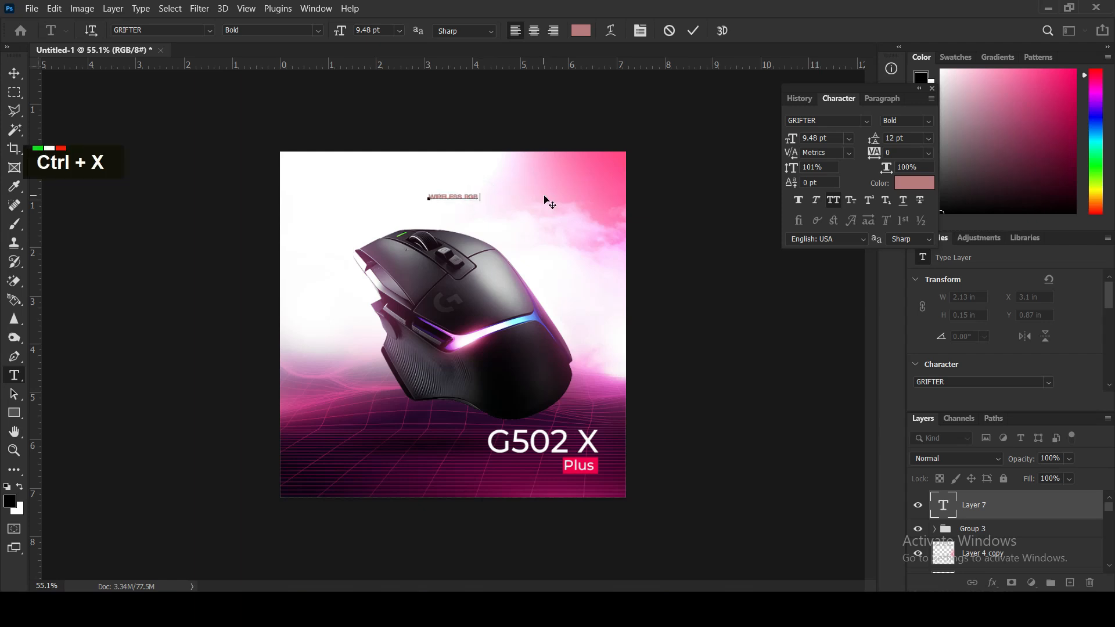
key(Return)
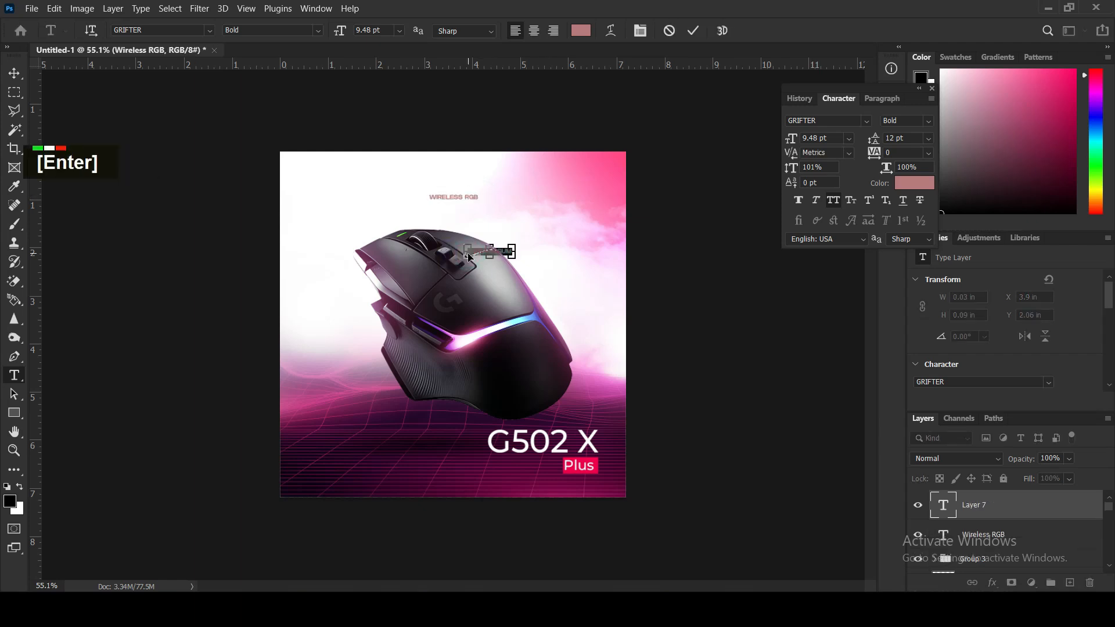
key(ctrl+v)
Enlarge the "Gaming Mouse" text to about 41.3 pt and break it into two lines between the words
click(15, 73)
drag(520, 244, 692, 113)
double_click(594, 241)
double_click(593, 240)
double_click(593, 241)
double_click(593, 238)
key(BackSpace)
key(Return)
Right-align the two-line "Gaming Mouse" text and set its leading to 42 pt
key(ctrl+a)
click(881, 98)
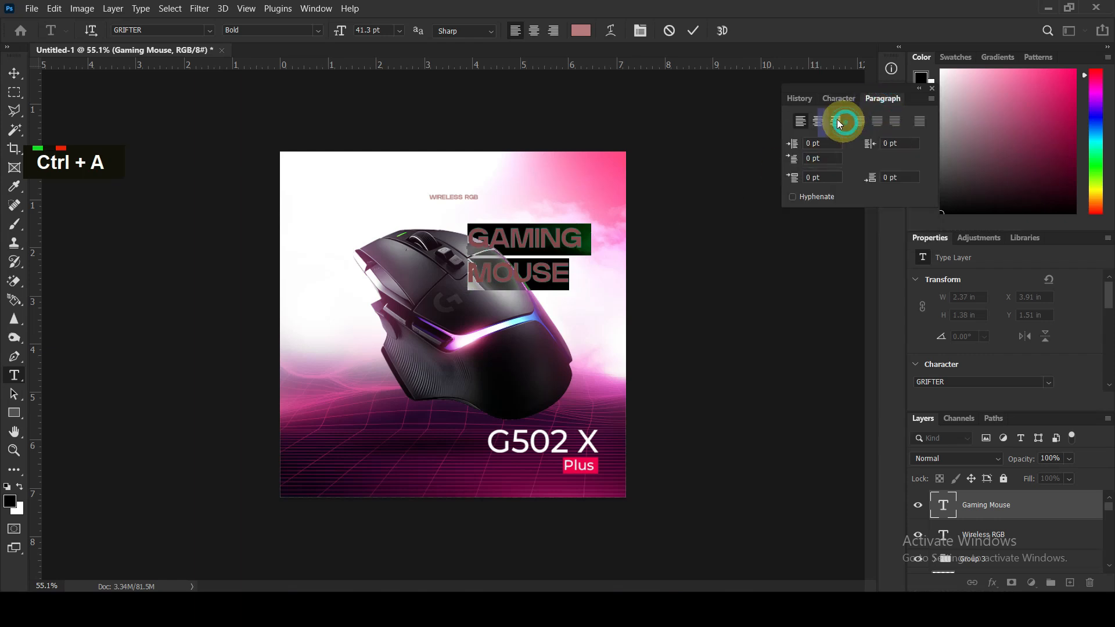
double_click(838, 122)
click(837, 98)
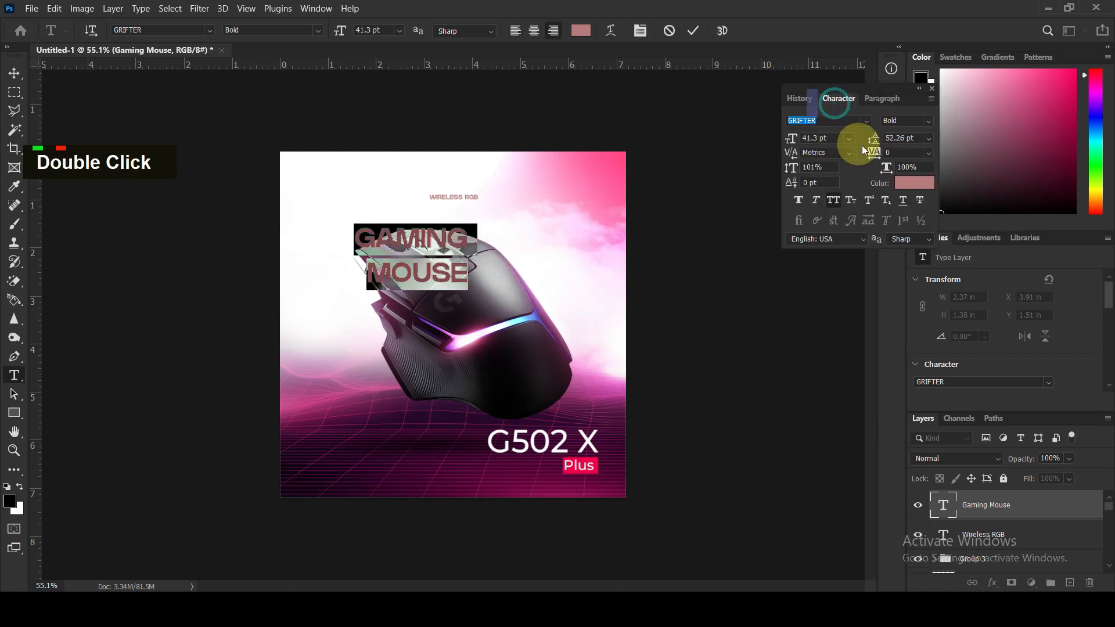
click(905, 139)
text(42)
key(Return)
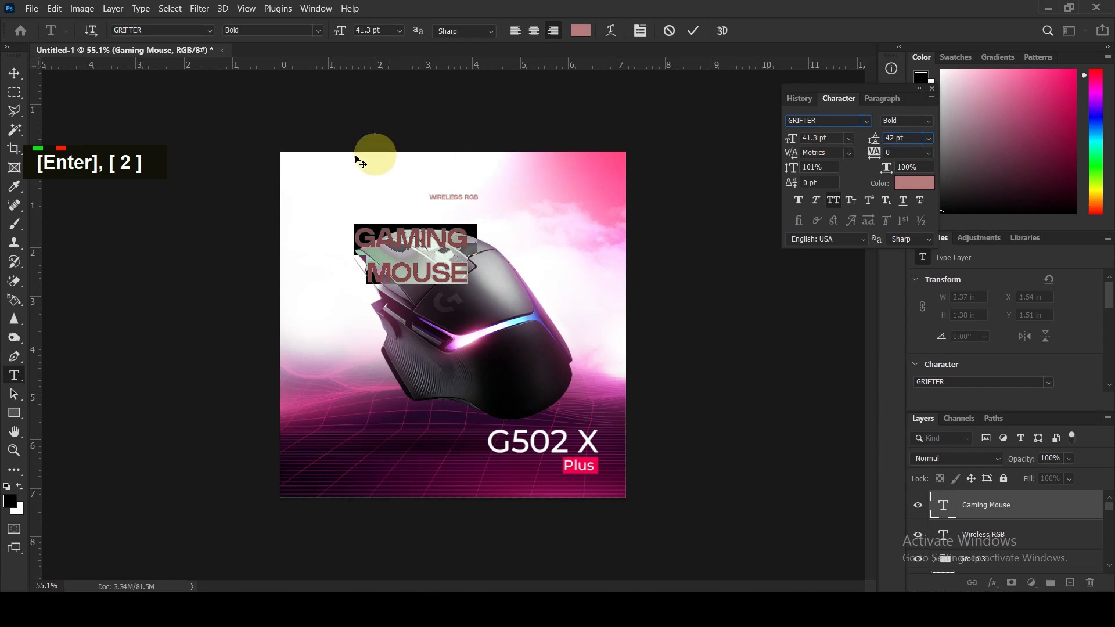
Place the "Gaming Mouse" text in the canvas's upper-right corner at about 47.83 pt and the "Wireless RGB" text in the upper-left corner
click(15, 73)
drag(439, 236, 576, 187)
key(ctrl+t)
drag(488, 225, 472, 235)
key(Return)
key(Return)
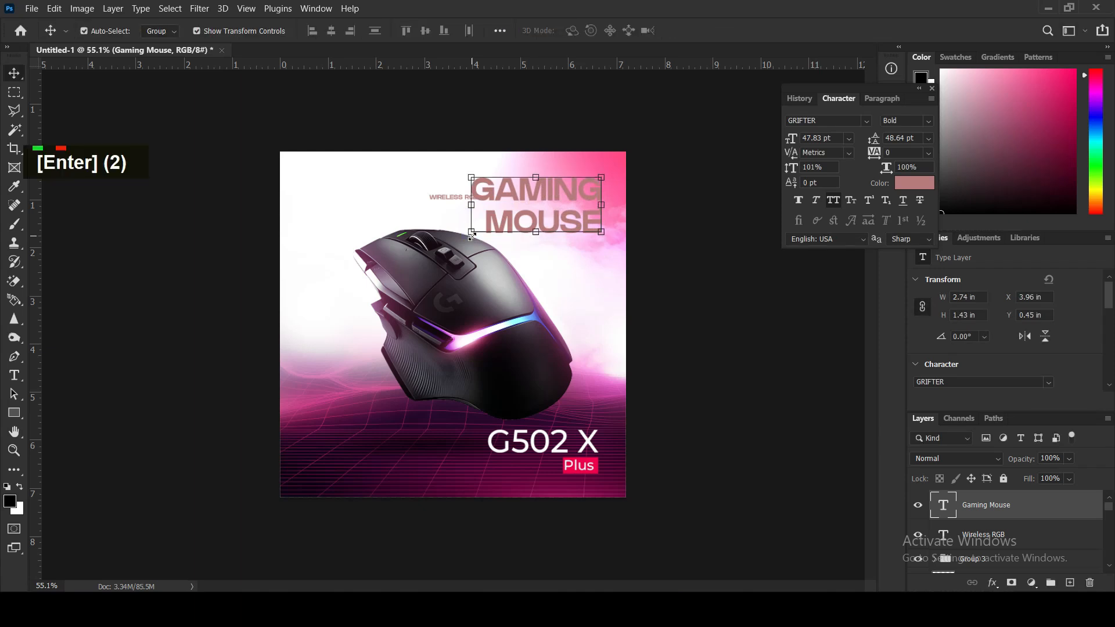
click(691, 321)
drag(441, 198, 326, 186)
Change the "Gaming Mouse" text color to white (ffffff)
click(558, 201)
click(909, 182)
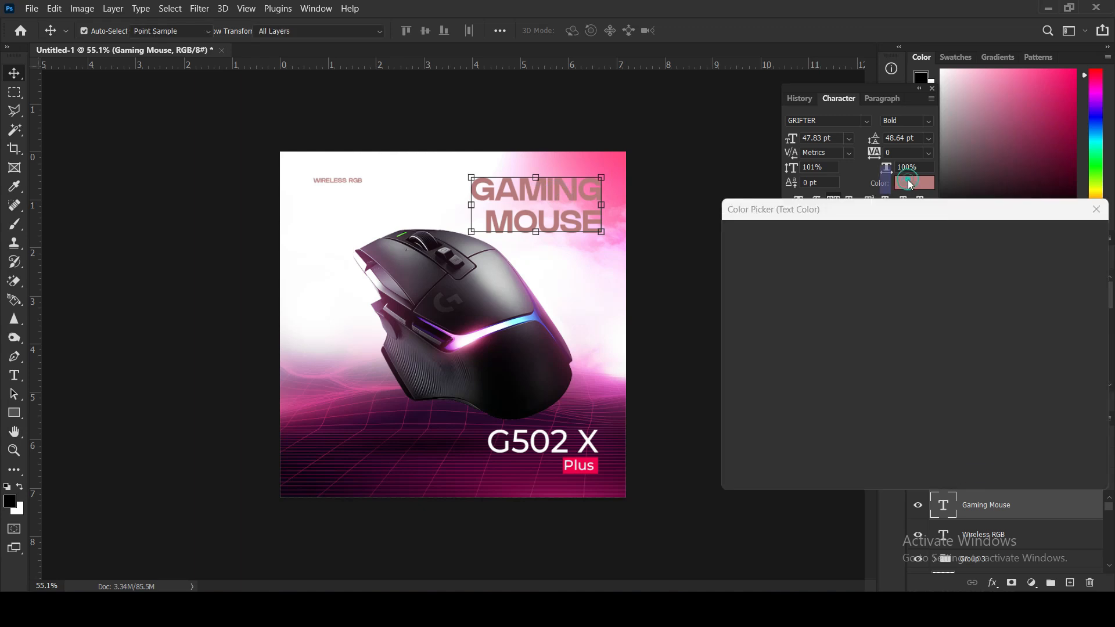
click(726, 238)
click(725, 238)
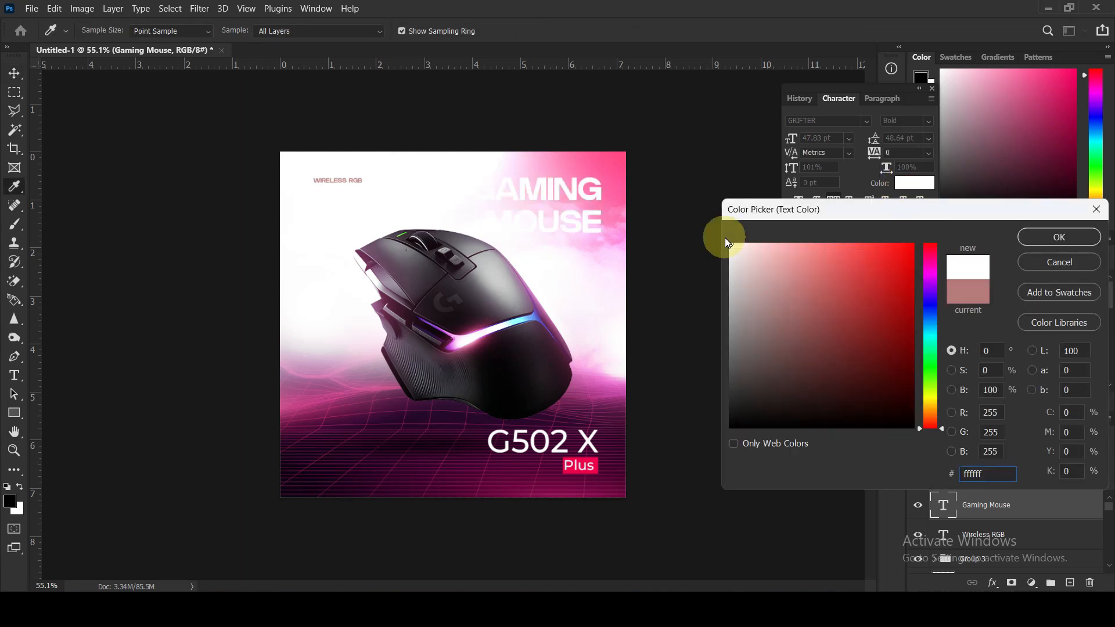
click(1060, 238)
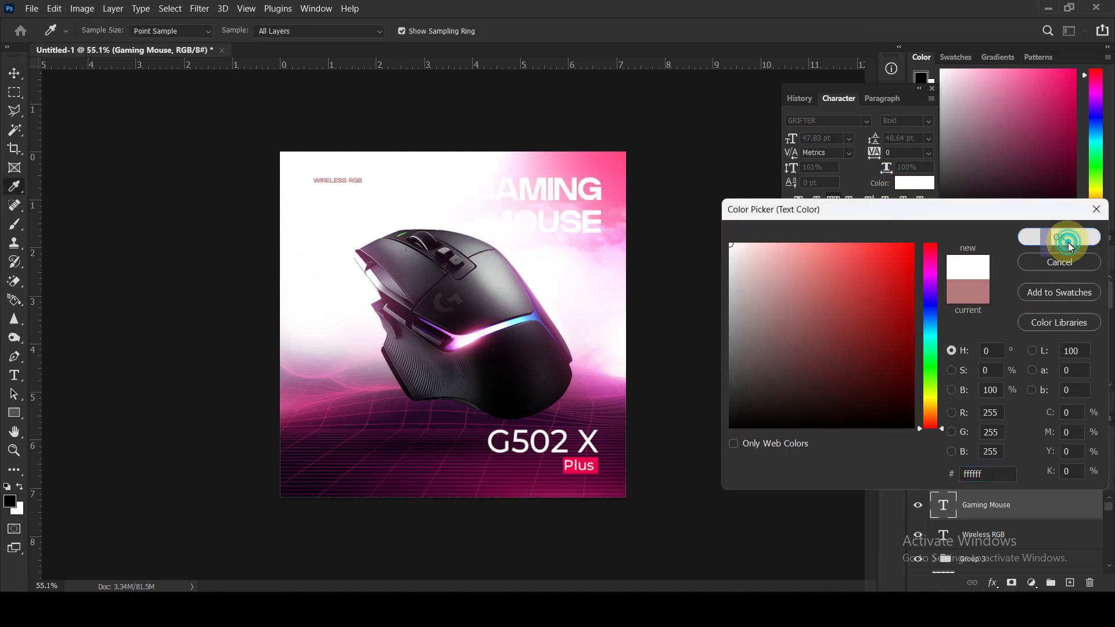
click(658, 155)
Compare the composition with the delimitation-land-with-trees sky layer hidden and shown to examine its effect behind the headline
click(608, 160)
scroll(1030, 545, down, 2)
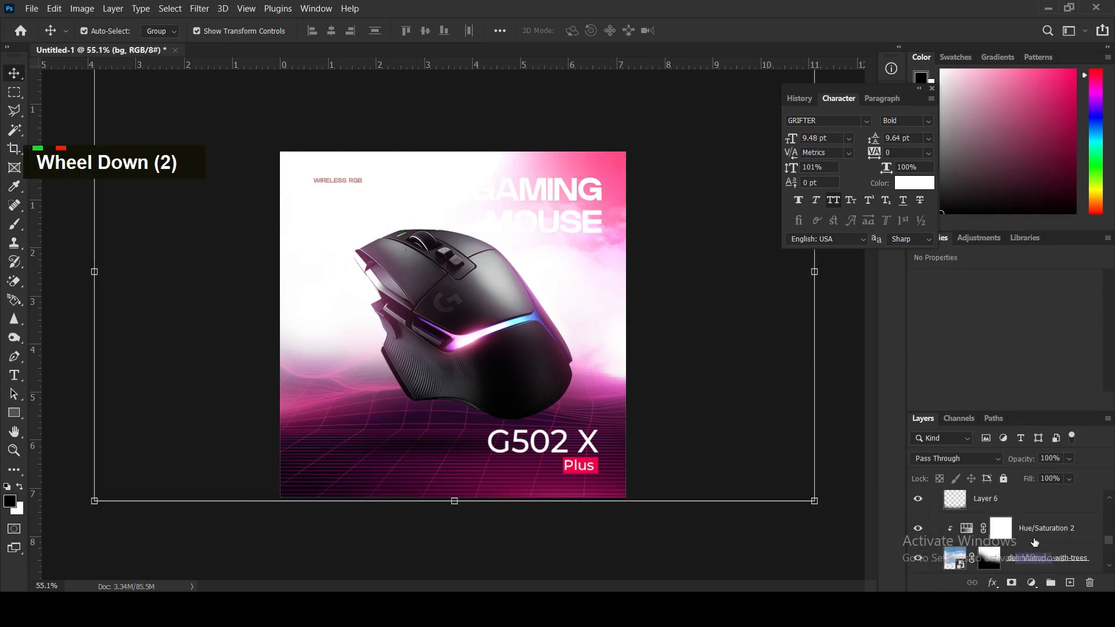
scroll(1109, 546, down, 2)
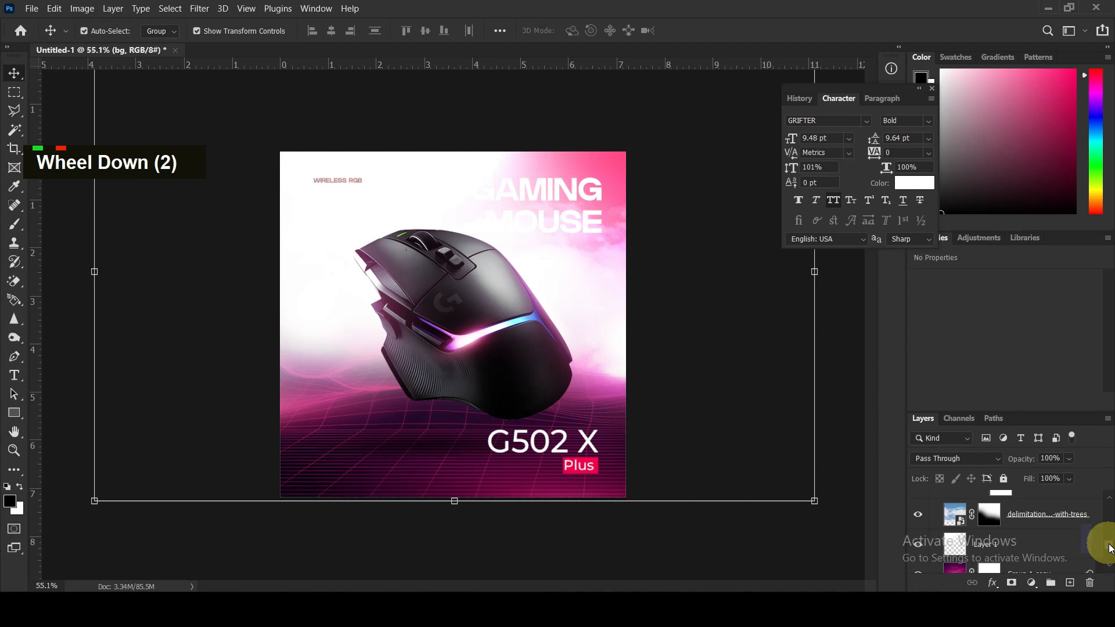
click(921, 518)
click(922, 518)
click(921, 519)
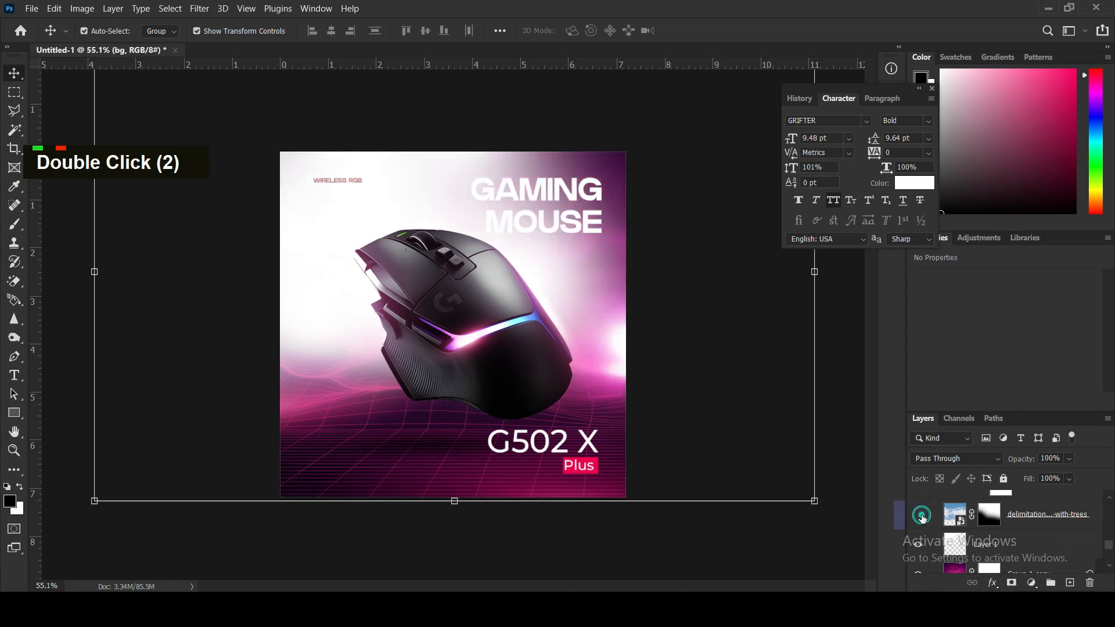
click(921, 519)
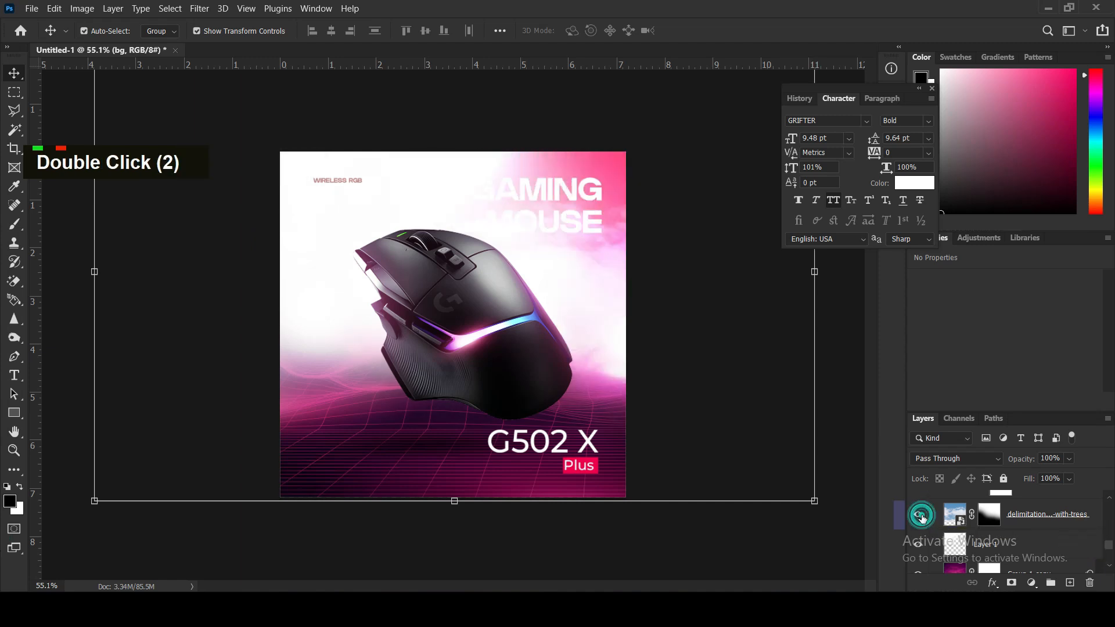
click(1052, 515)
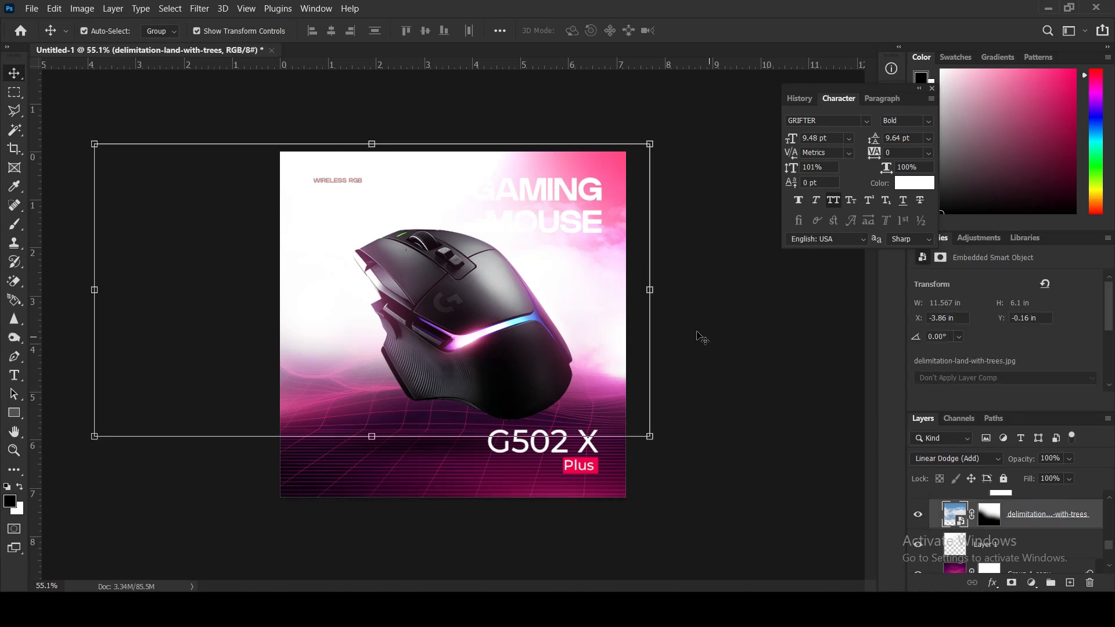
Paint black on Layer 3's mask around the "Gaming Mouse" text with a large soft brush, enlarged to 700 px
click(472, 177)
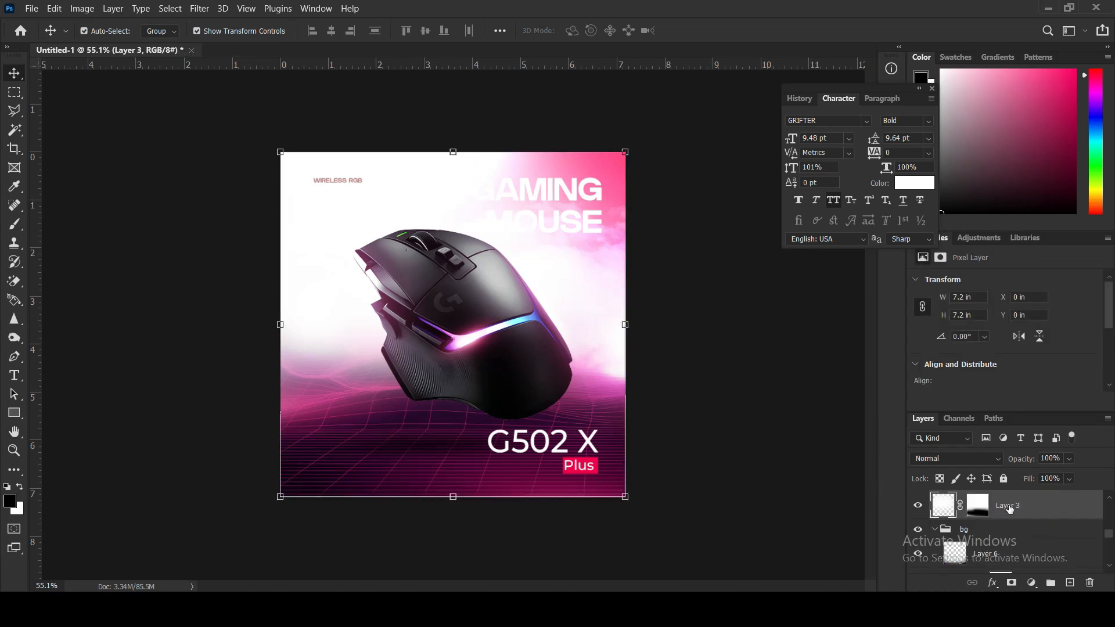
click(978, 505)
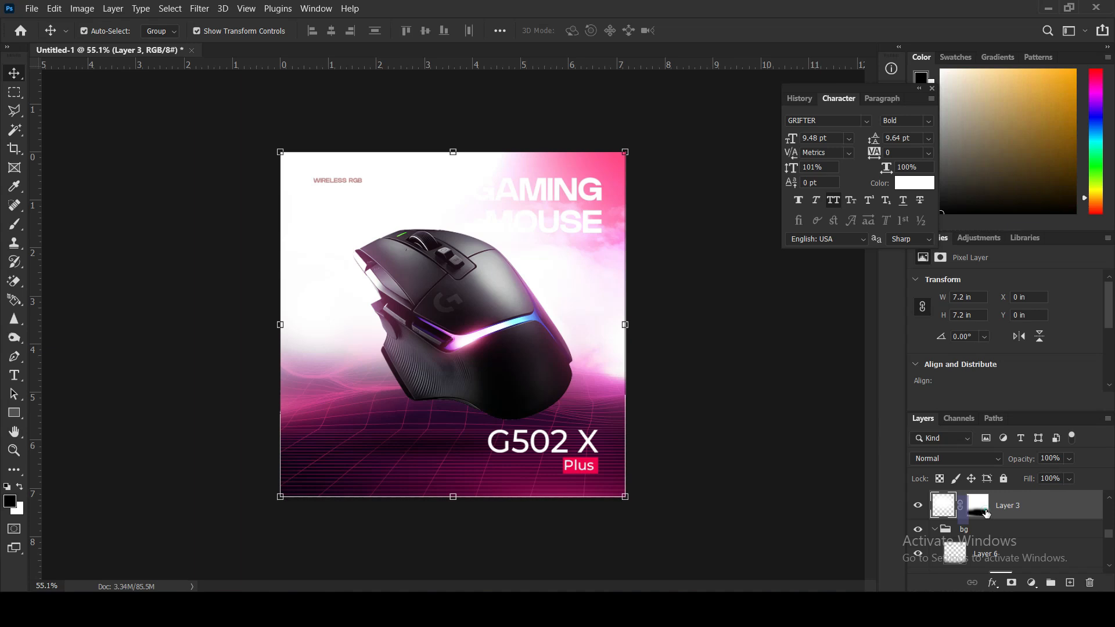
click(14, 223)
mouse_move(496, 180)
mouse_down()
mouse_move(506, 222)
mouse_move(588, 200)
mouse_move(554, 200)
mouse_move(594, 202)
mouse_move(500, 217)
mouse_up()
key(bracketright)
key(bracketright)
key(bracketright)
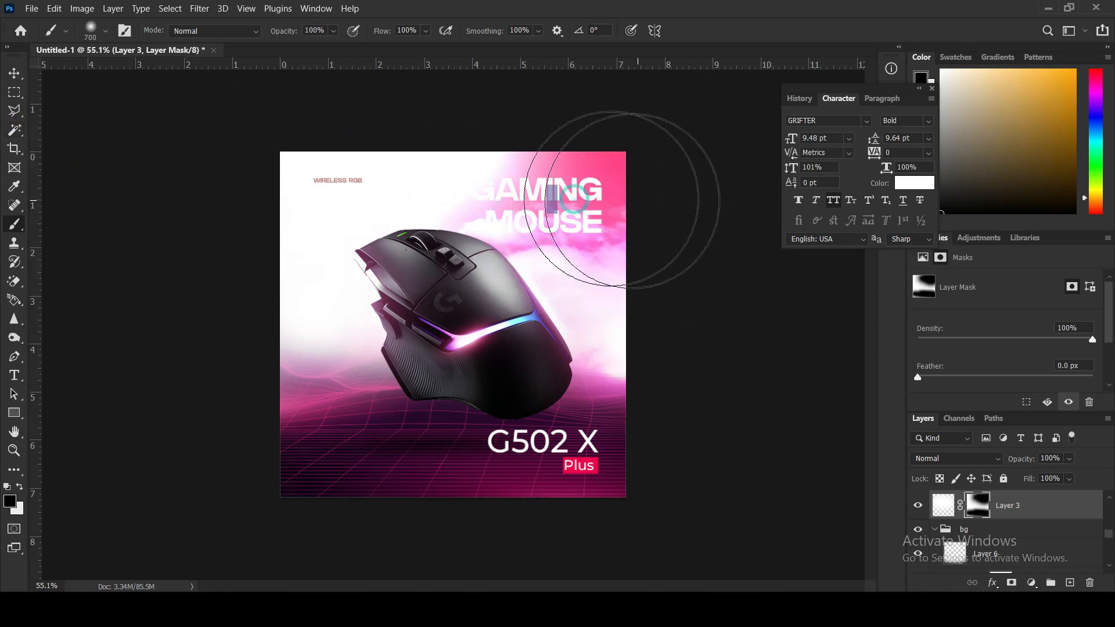
Scale the delimitation-land-with-trees sky layer up proportionally to about 122% so it extends to the canvas's lower edge
click(14, 73)
scroll(1023, 553, down, 2)
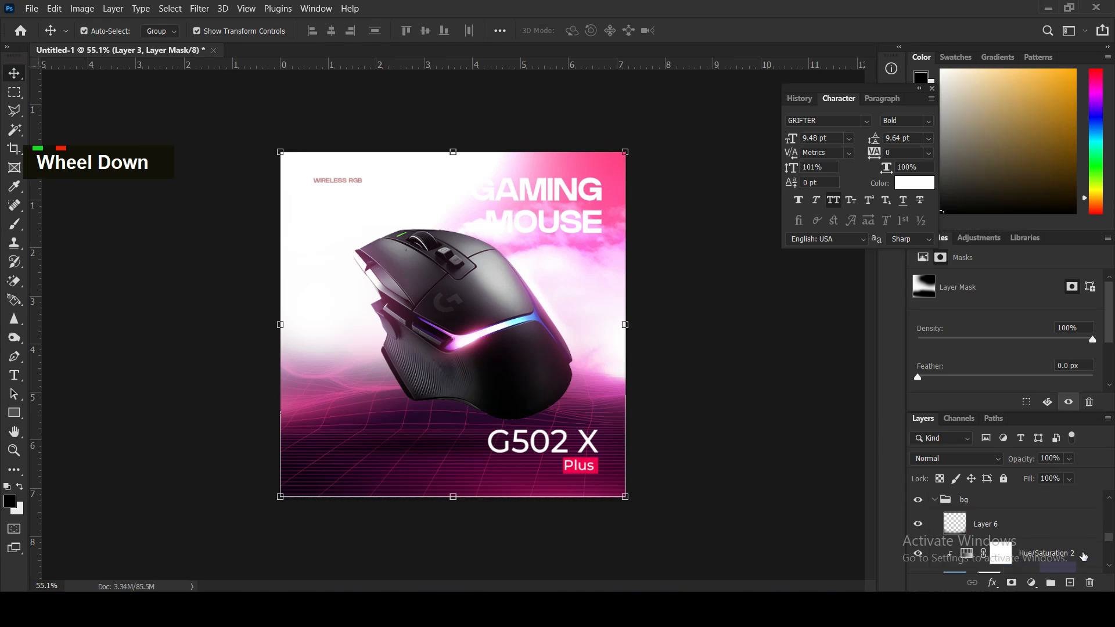
click(1037, 529)
drag(372, 436, 359, 503)
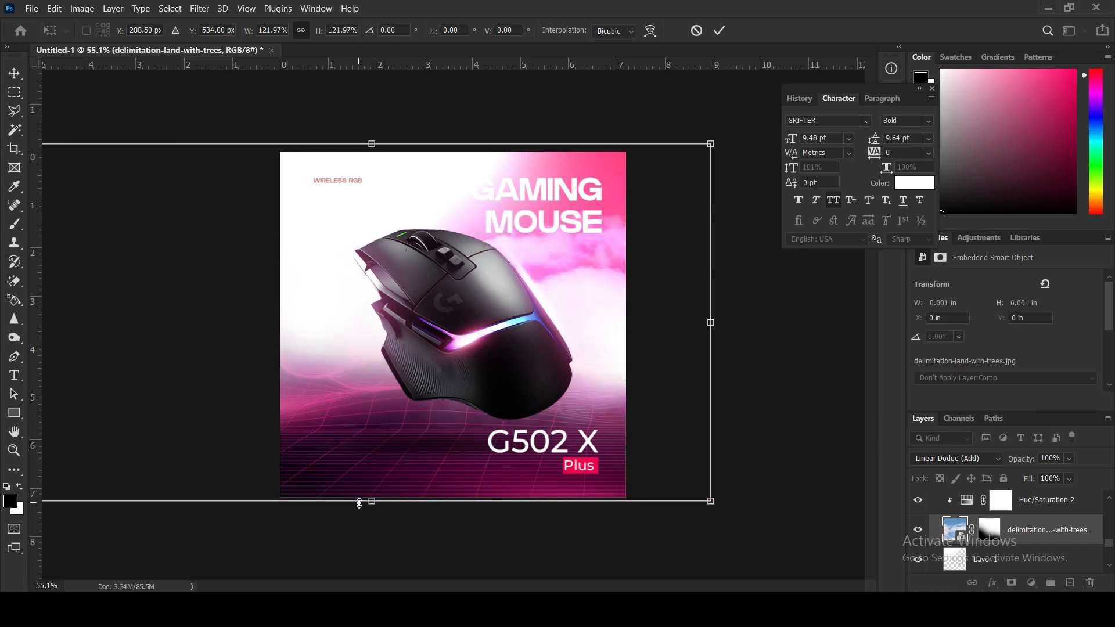
key(Return)
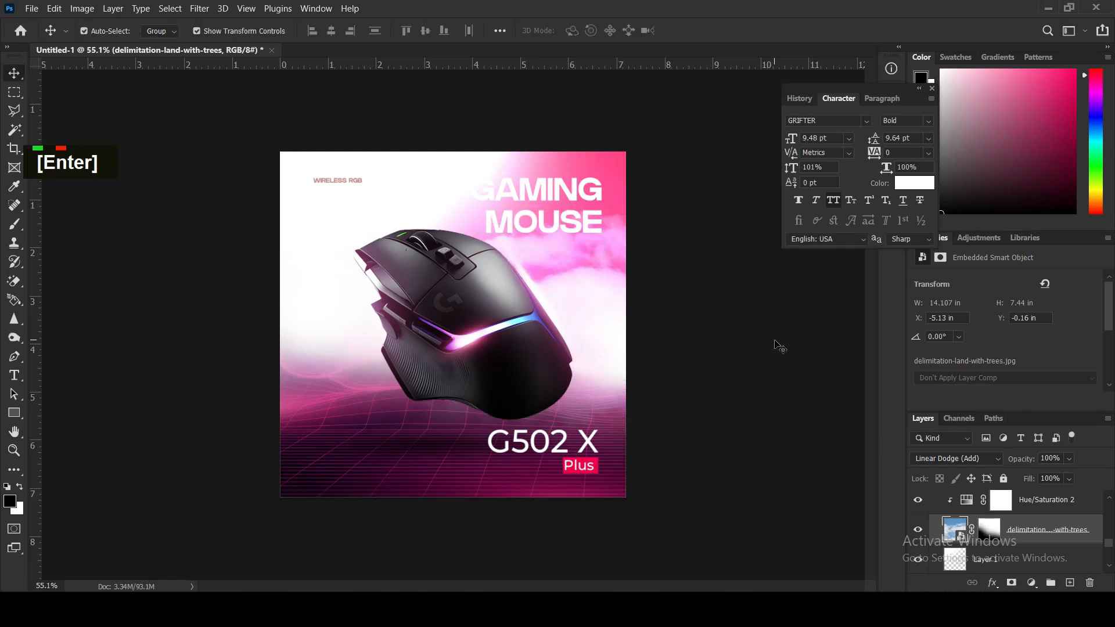
click(764, 336)
Draw a rectangle about 451 by 100 px around the word "GAMING", placed above Group 3 and below the text layers
click(14, 413)
scroll(958, 523, down, 2)
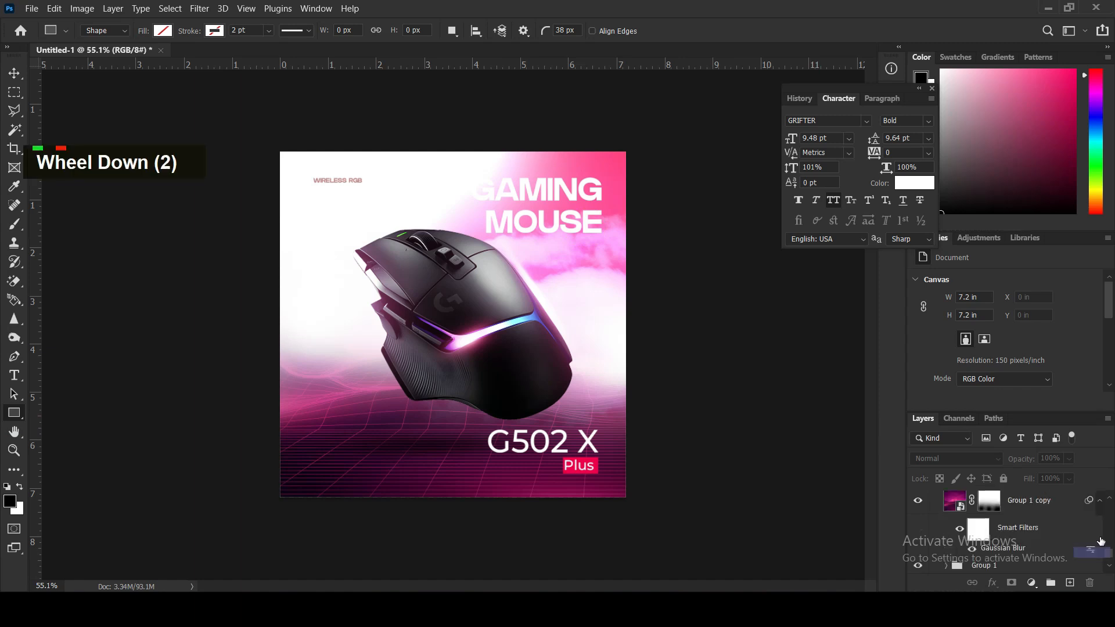
scroll(1033, 511, up, 1)
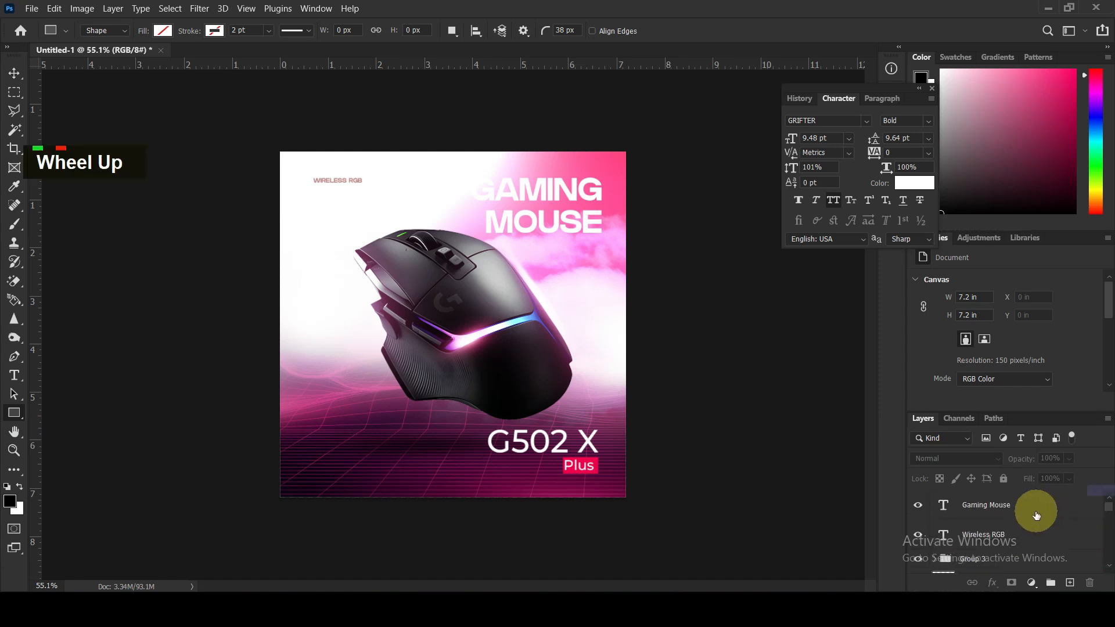
click(1026, 558)
drag(604, 175, 462, 206)
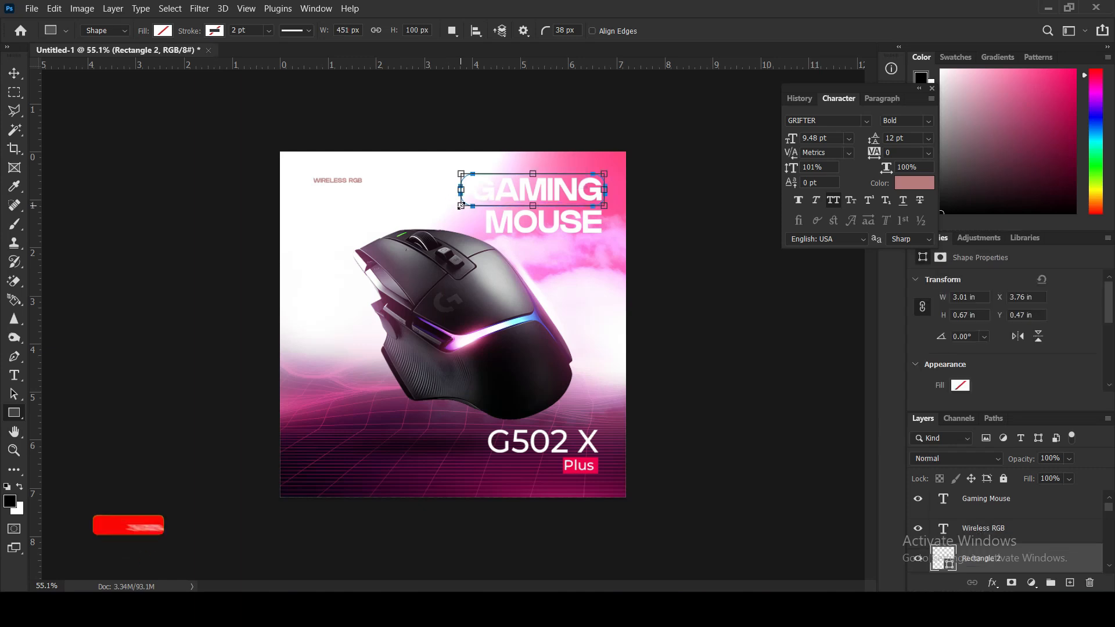
Sample the "Plus" badge's pinkish red (ee004e) as the current text color
click(908, 184)
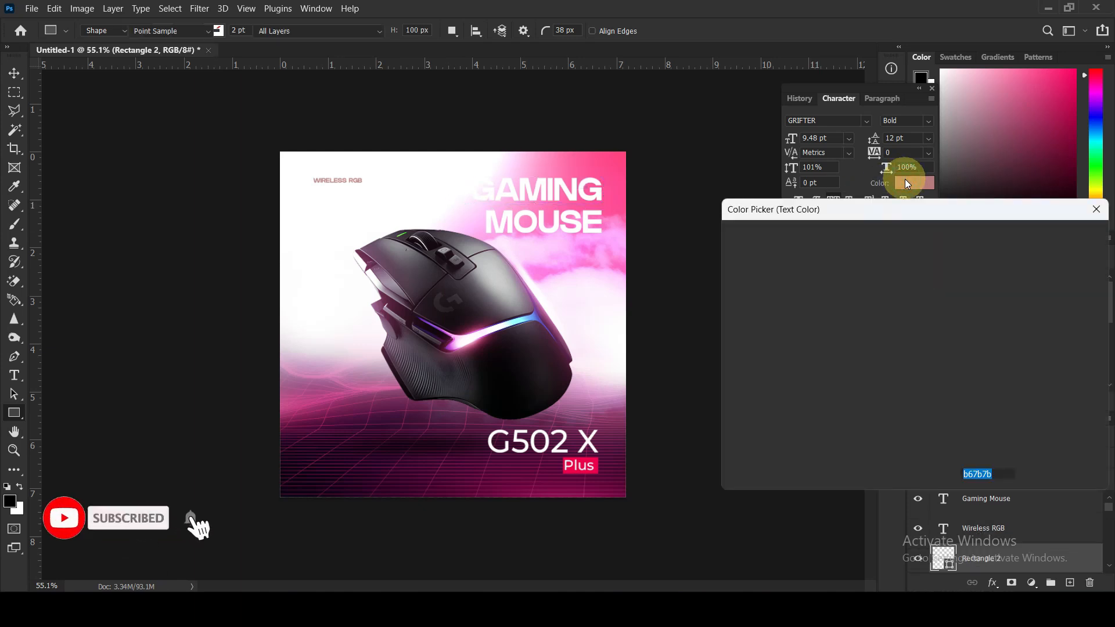
click(597, 458)
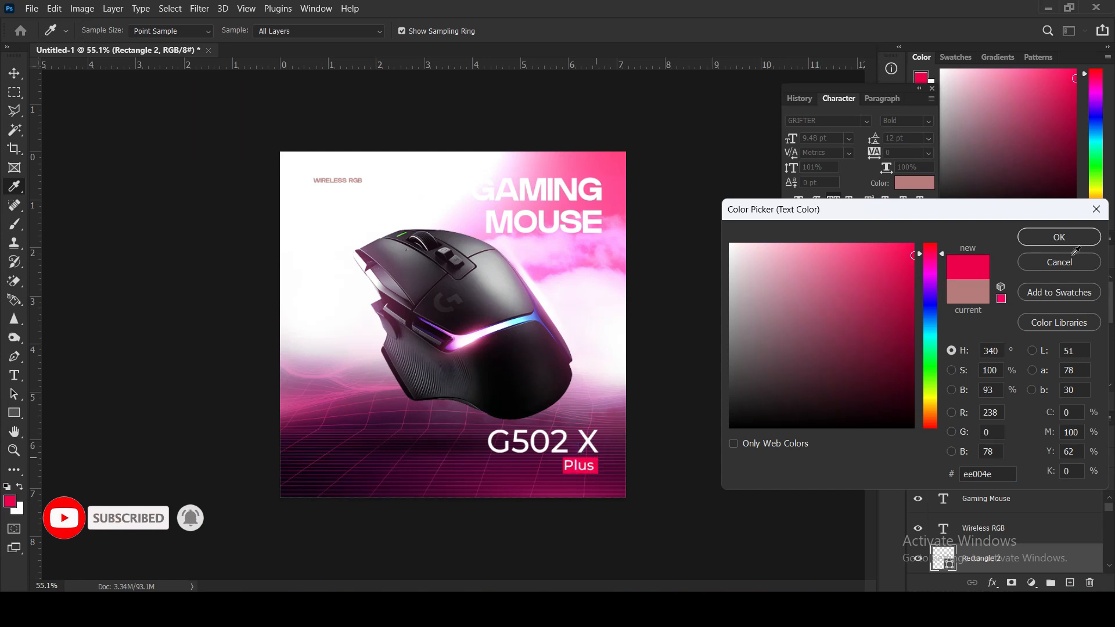
click(1067, 238)
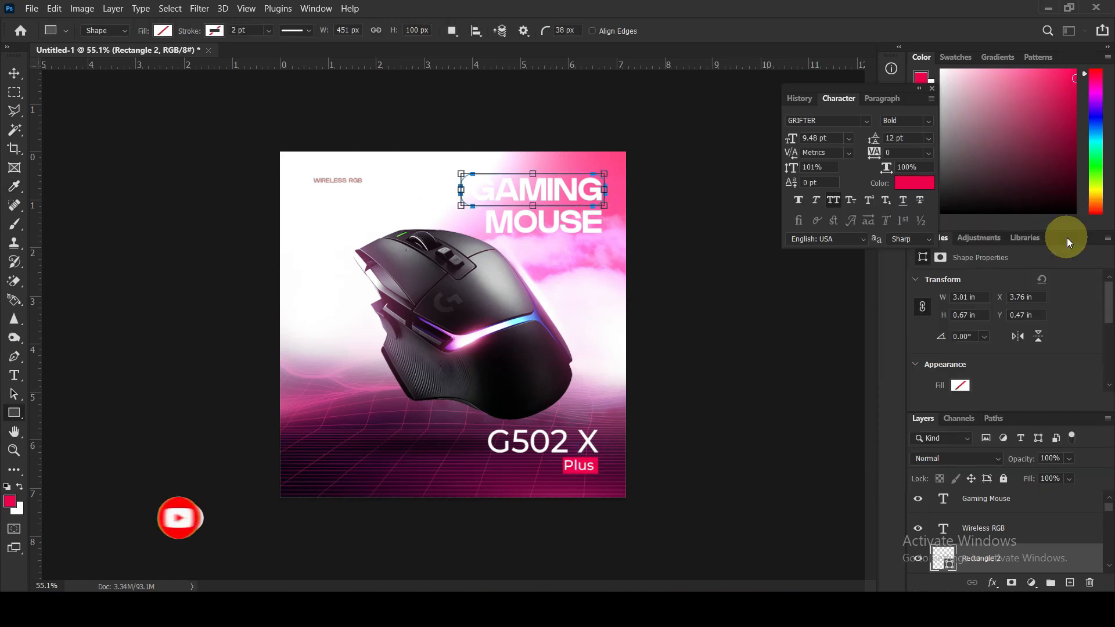
Set the new rectangle's corner radii to 0 px and fill it with the recently used pinkish red
click(1110, 333)
drag(942, 350, 897, 357)
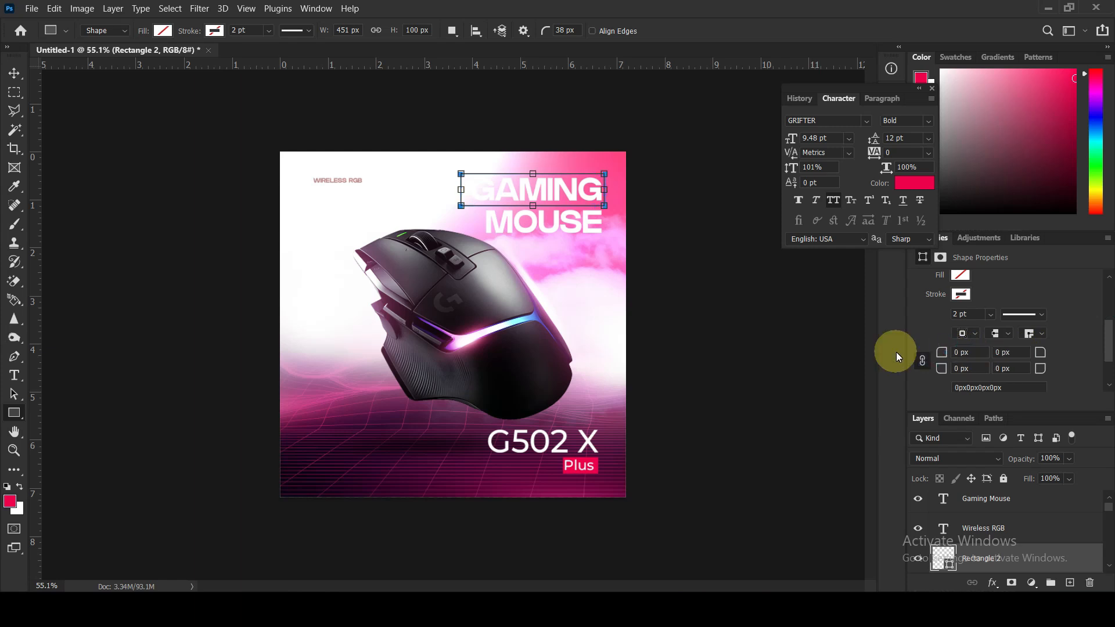
click(960, 275)
click(925, 343)
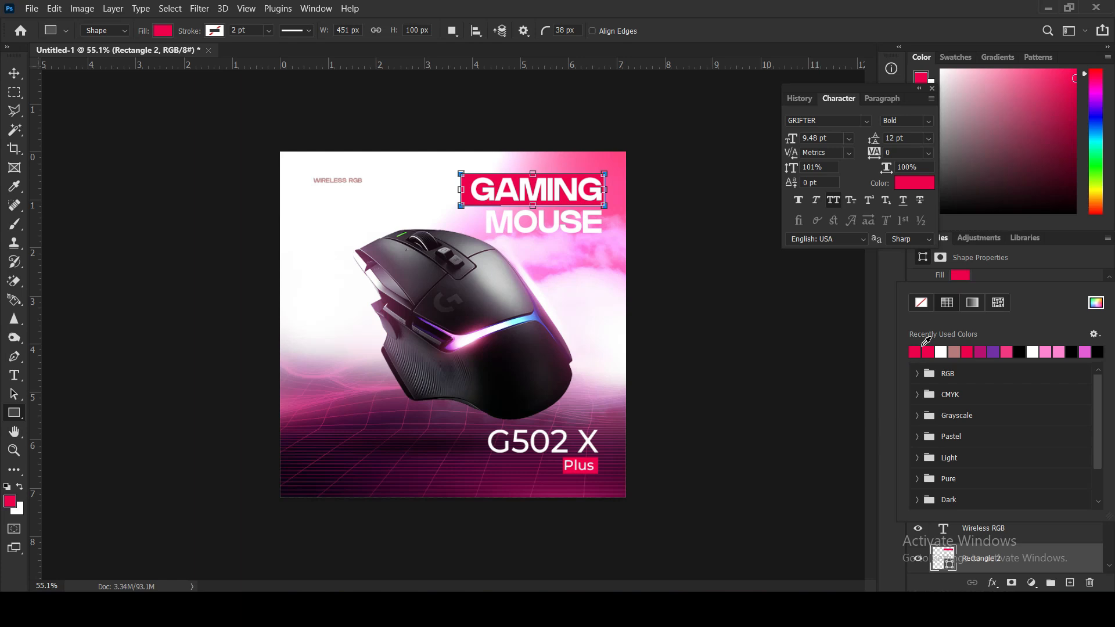
Nudge the red rectangle rightward to X 3.83 in so it sits evenly behind the word "GAMING"
click(14, 73)
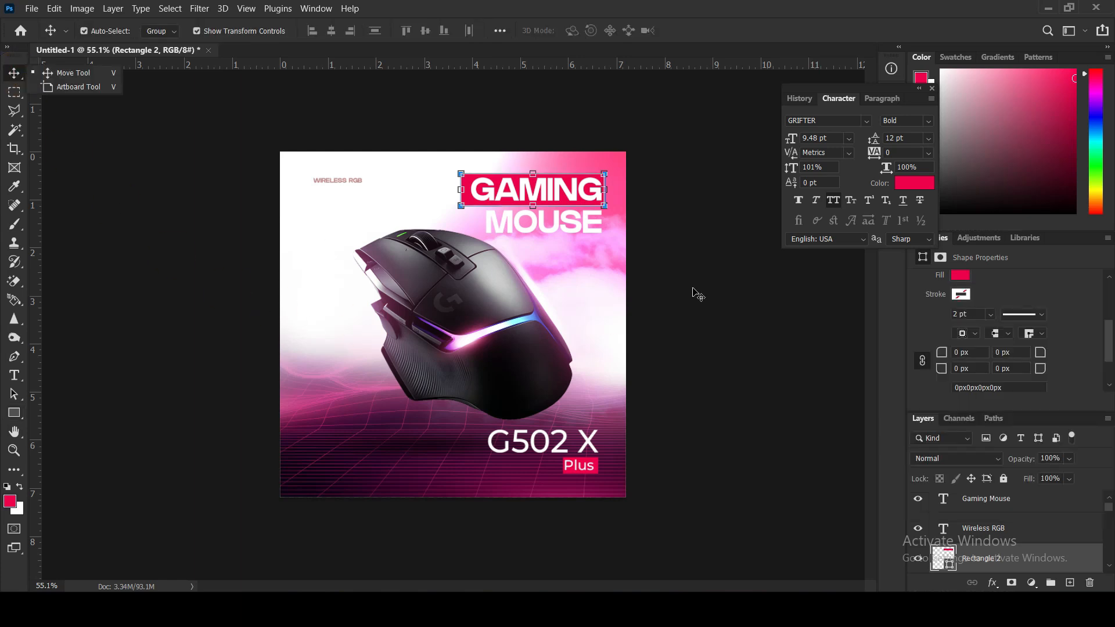
key(shift)
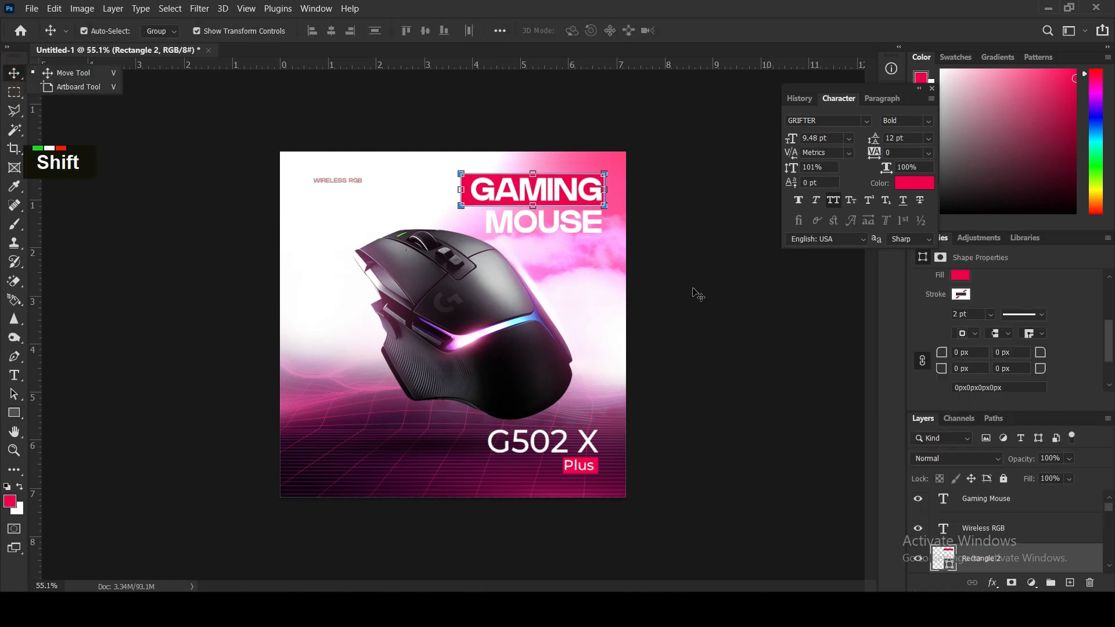
click(697, 295)
click(469, 207)
key(shift)
key(shift+Right)
key(shift+Right)
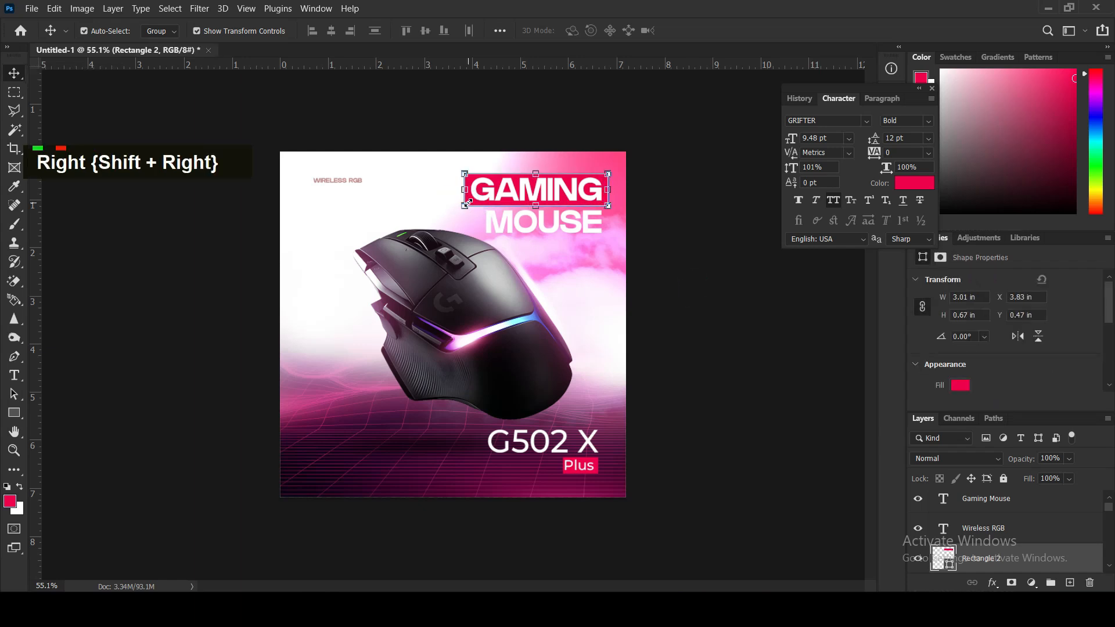
click(691, 329)
Add a vertical guide at the headline text's right edge and shift the "G502 X Plus" group right to align with it
drag(34, 325, 603, 362)
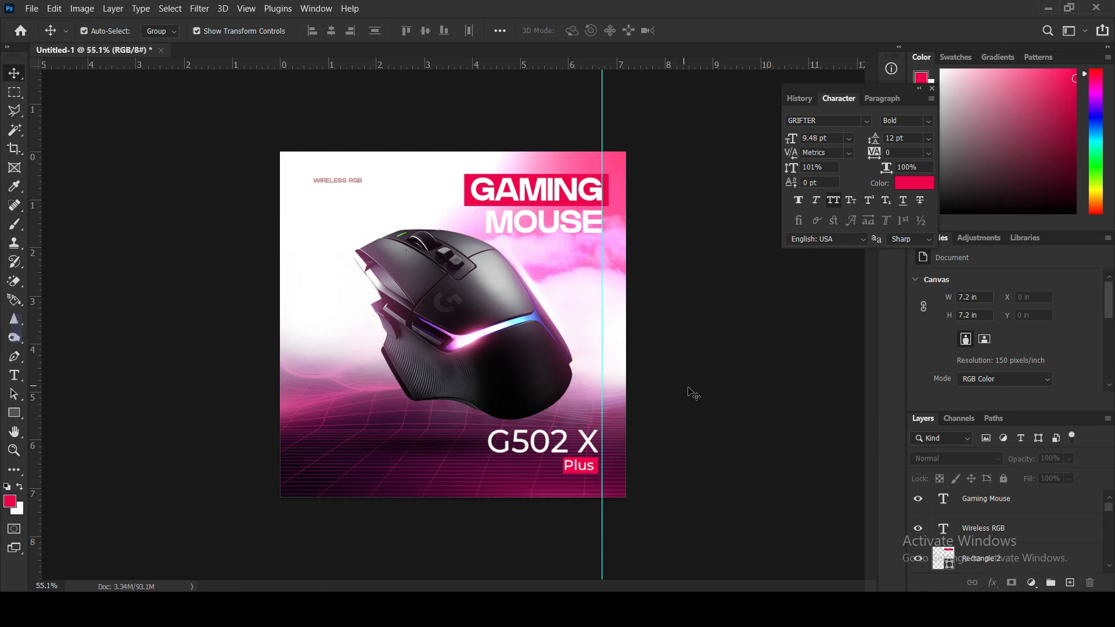
click(550, 446)
key(shift+Right)
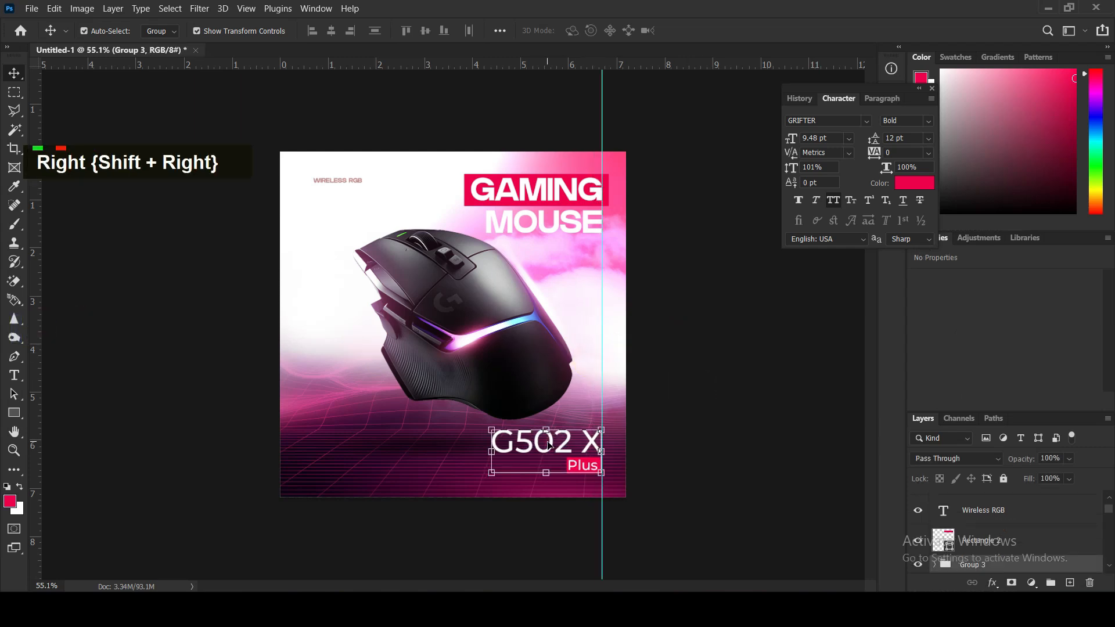
click(743, 374)
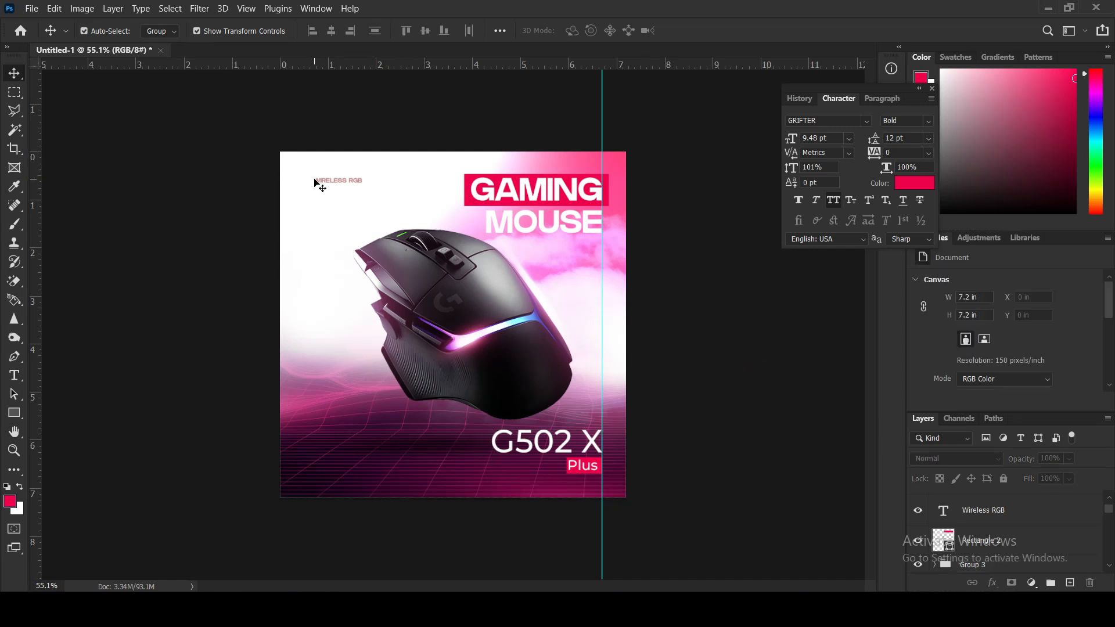
Change the "Wireless RGB" text color to a neutral medium gray
click(315, 182)
click(914, 183)
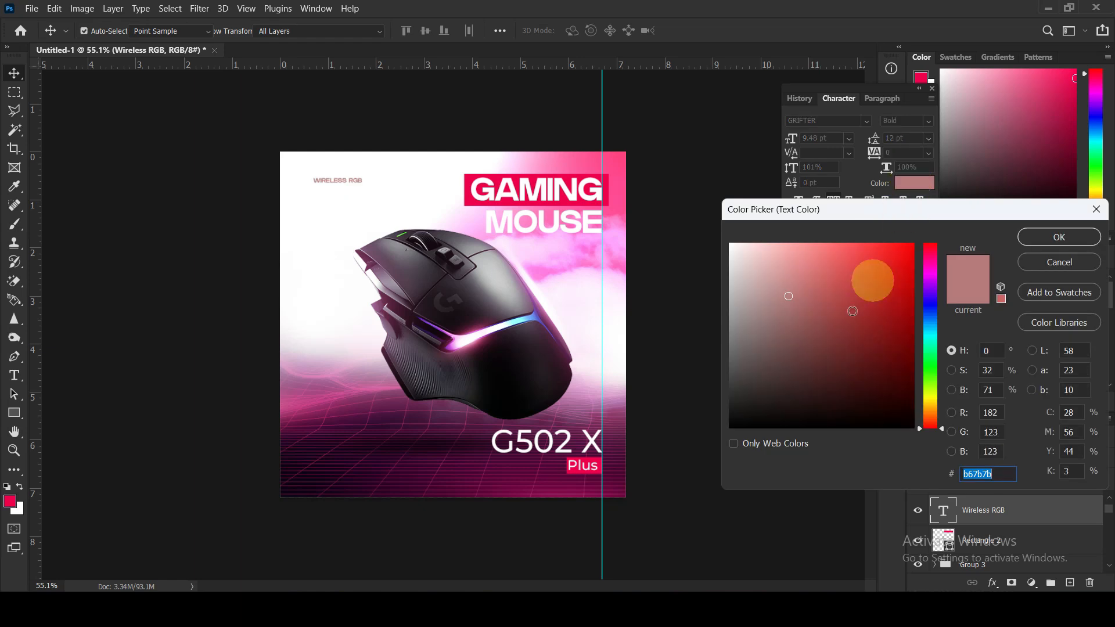
click(731, 387)
drag(734, 370, 730, 332)
click(1028, 237)
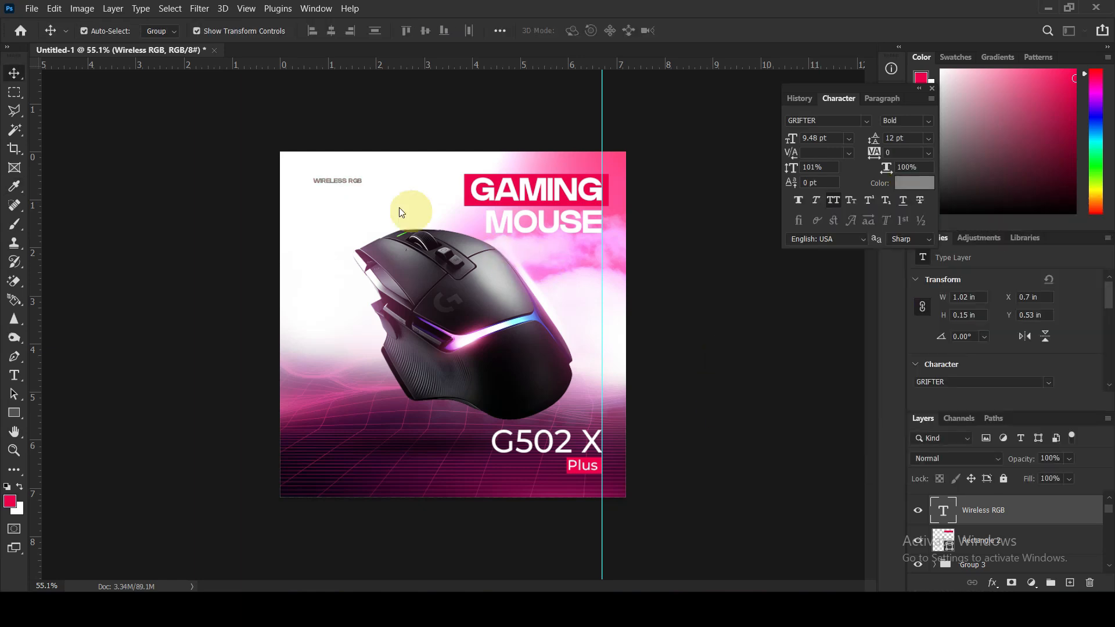
Break the "Wireless RGB" text into two lines between the words
key(v)
double_click(351, 185)
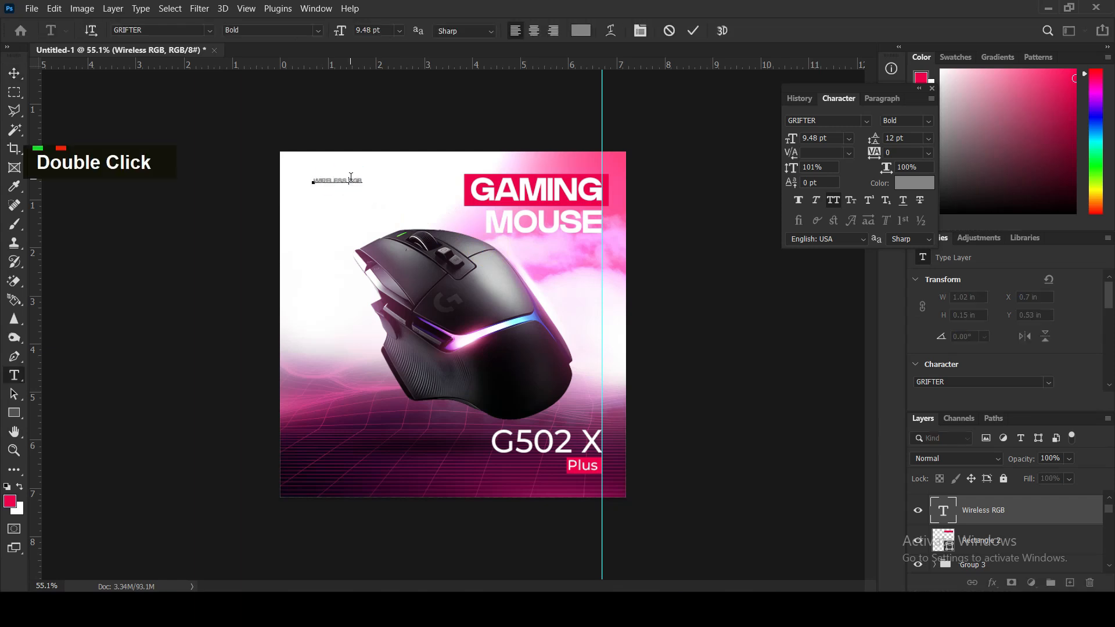
key(Return)
key(BackSpace)
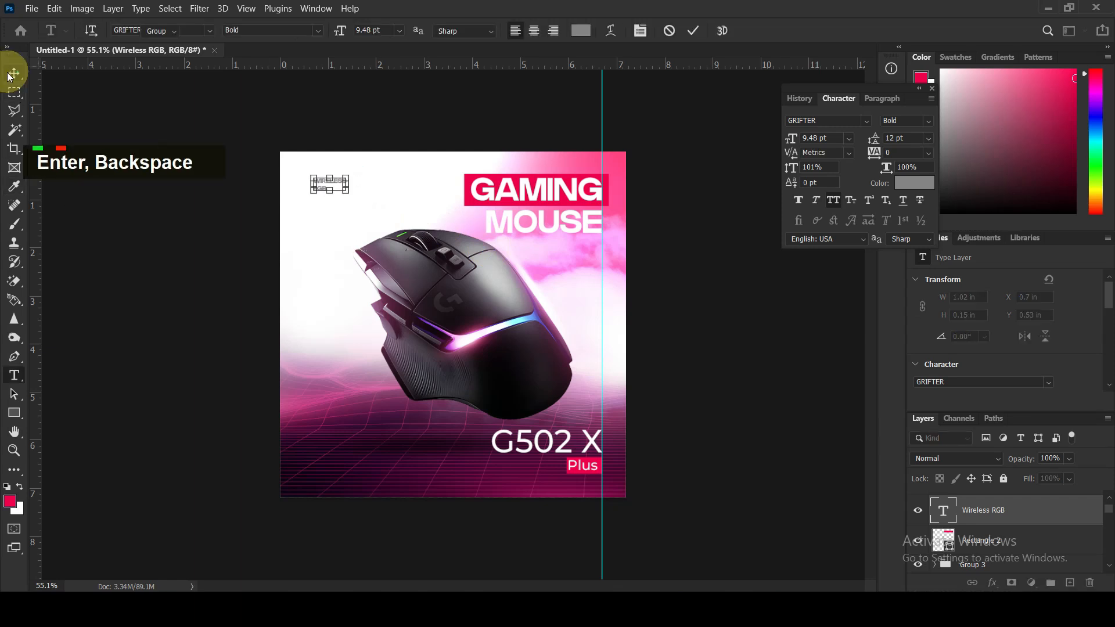
Enlarge the two-line "Wireless RGB" text proportionally to about 1.98 in wide and 0.9 in high
click(14, 74)
drag(347, 192, 392, 261)
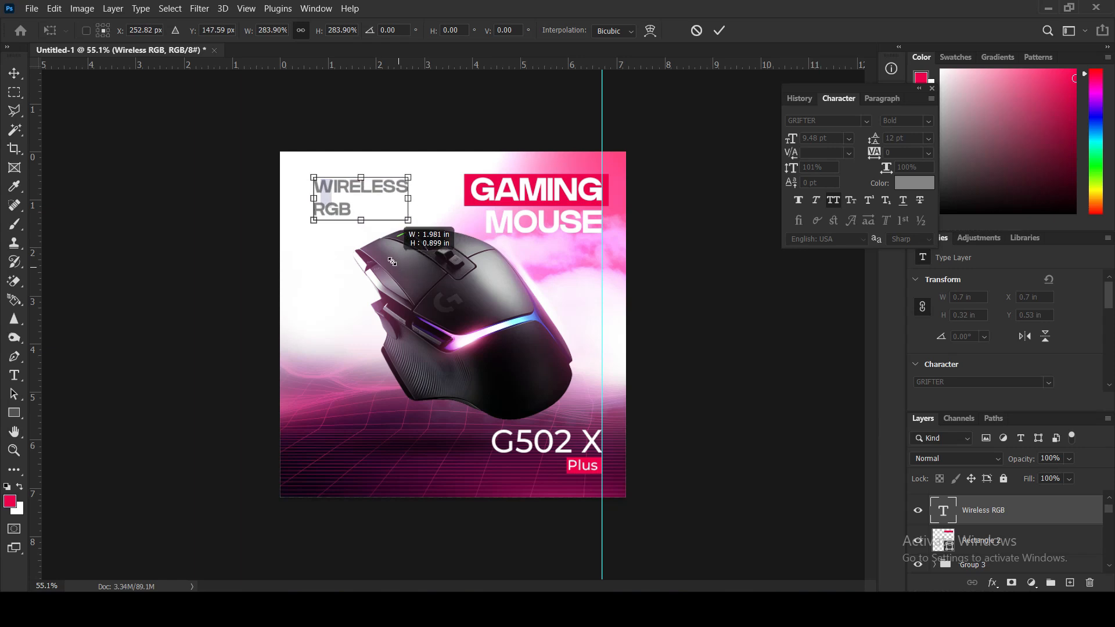
drag(392, 261, 392, 262)
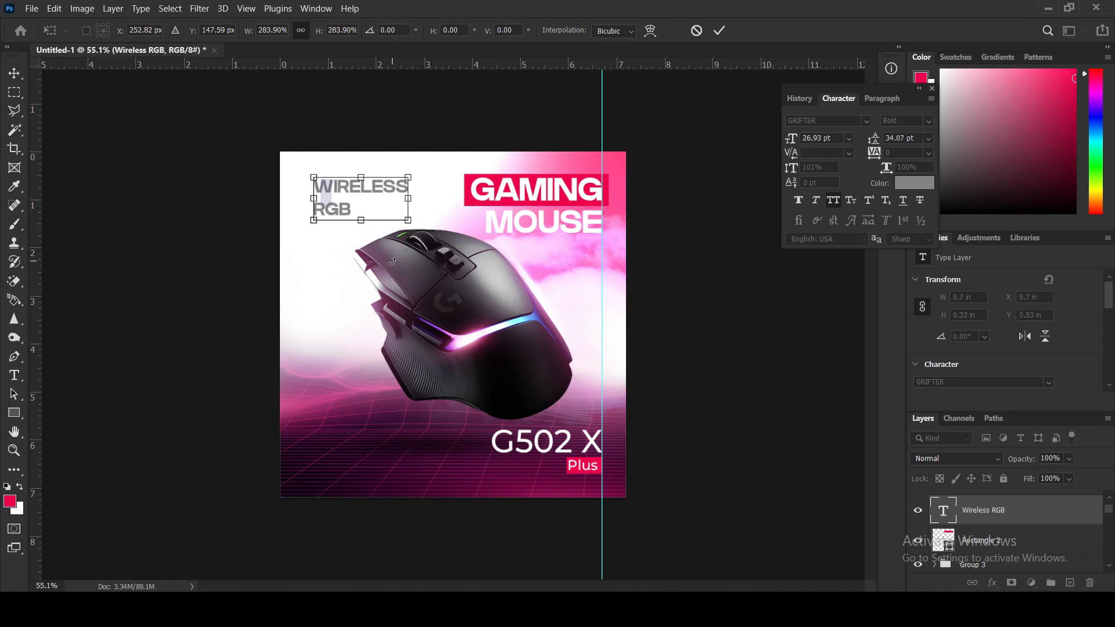
Right-align the "Wireless RGB" paragraph and move it beside the red "GAMING" badge
click(882, 98)
click(836, 120)
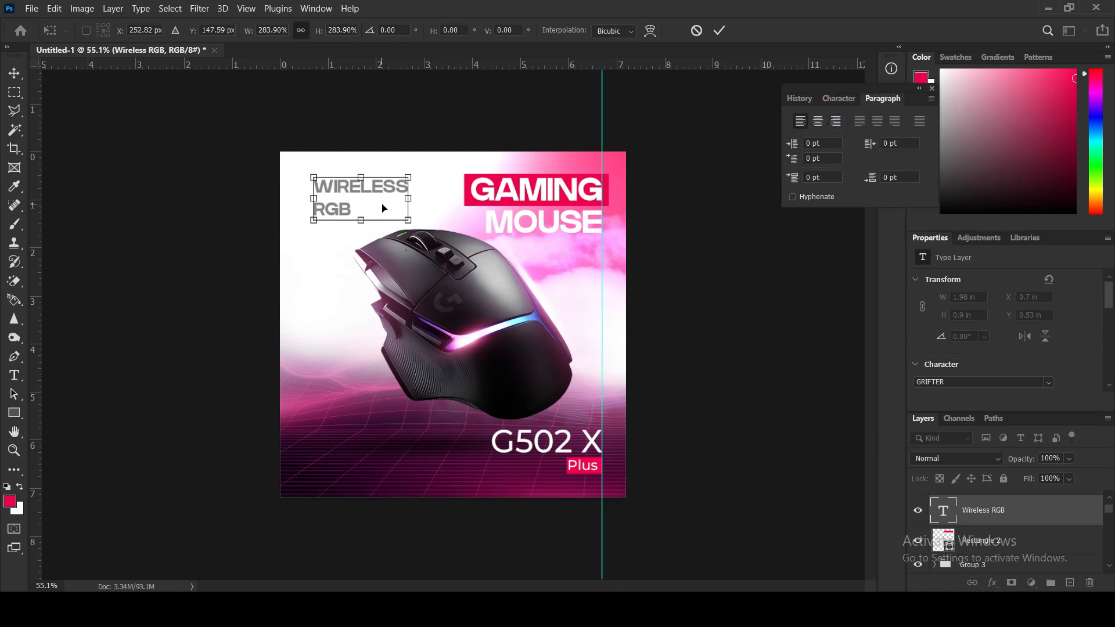
key(Return)
click(836, 120)
drag(293, 187, 435, 180)
Set the "Wireless RGB" text to 20 pt with 22 pt leading and turn off All Caps
click(838, 105)
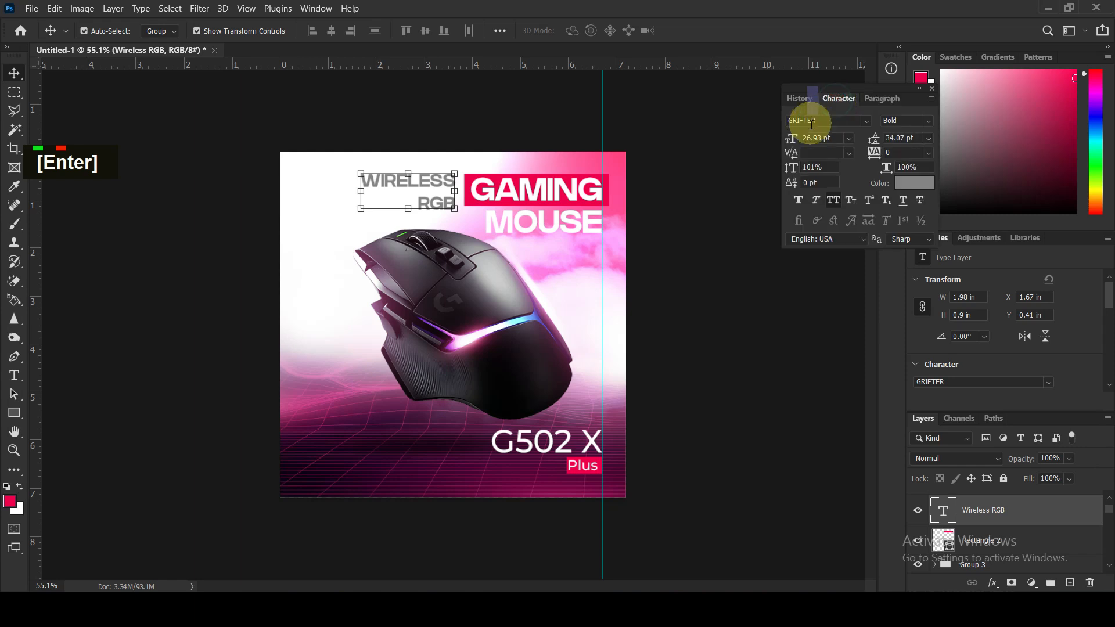
mouse_move(791, 138)
mouse_down()
mouse_move(767, 139)
mouse_move(782, 139)
mouse_up()
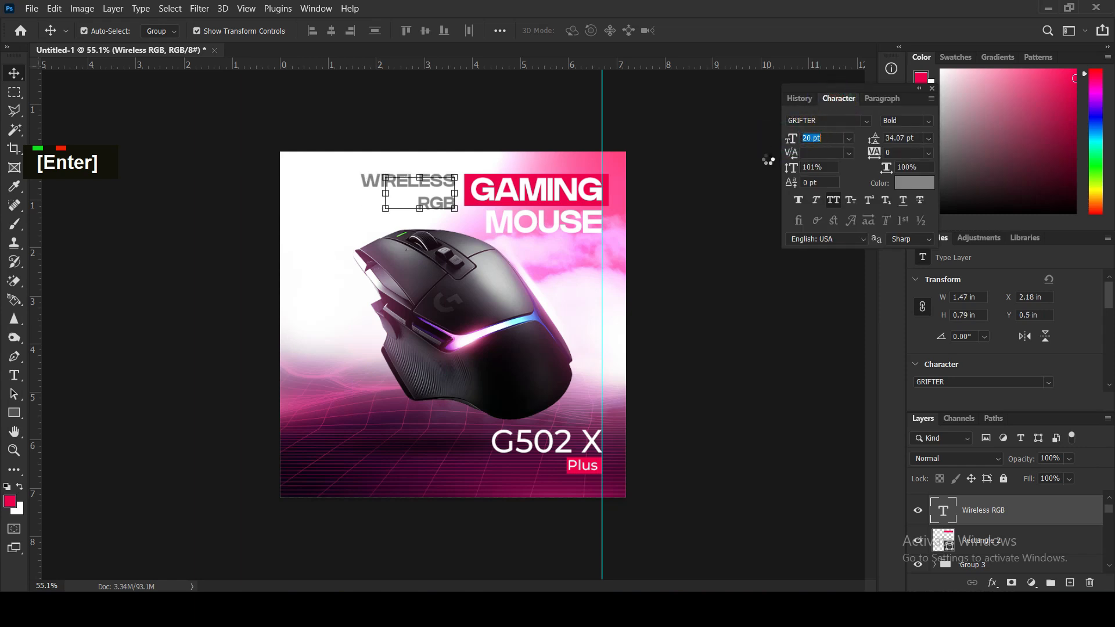
click(832, 201)
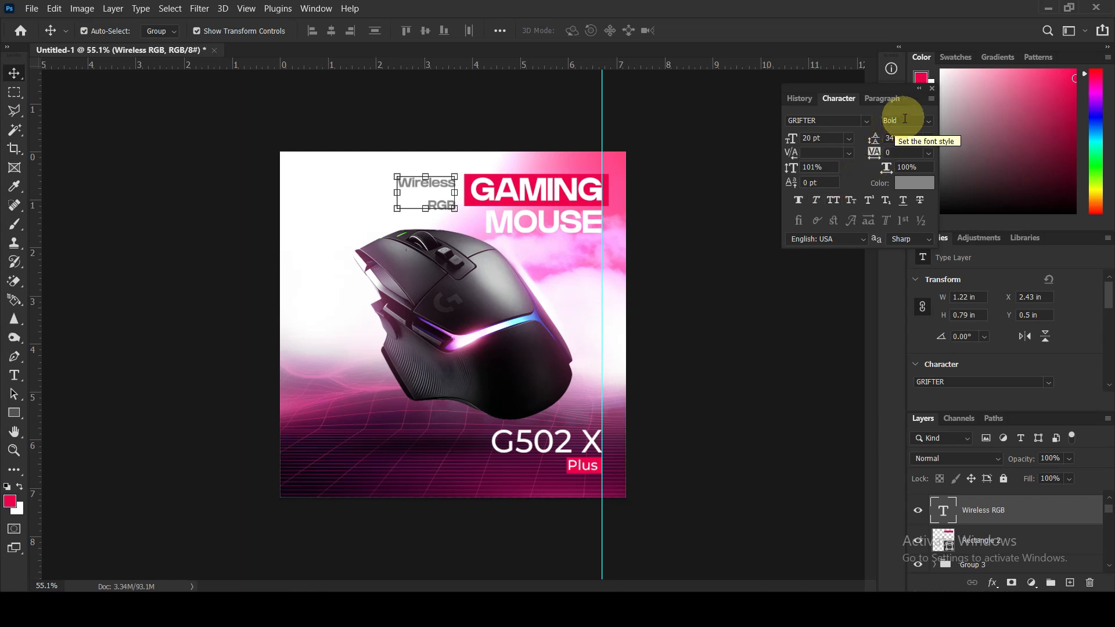
click(906, 138)
text(22)
key(Return)
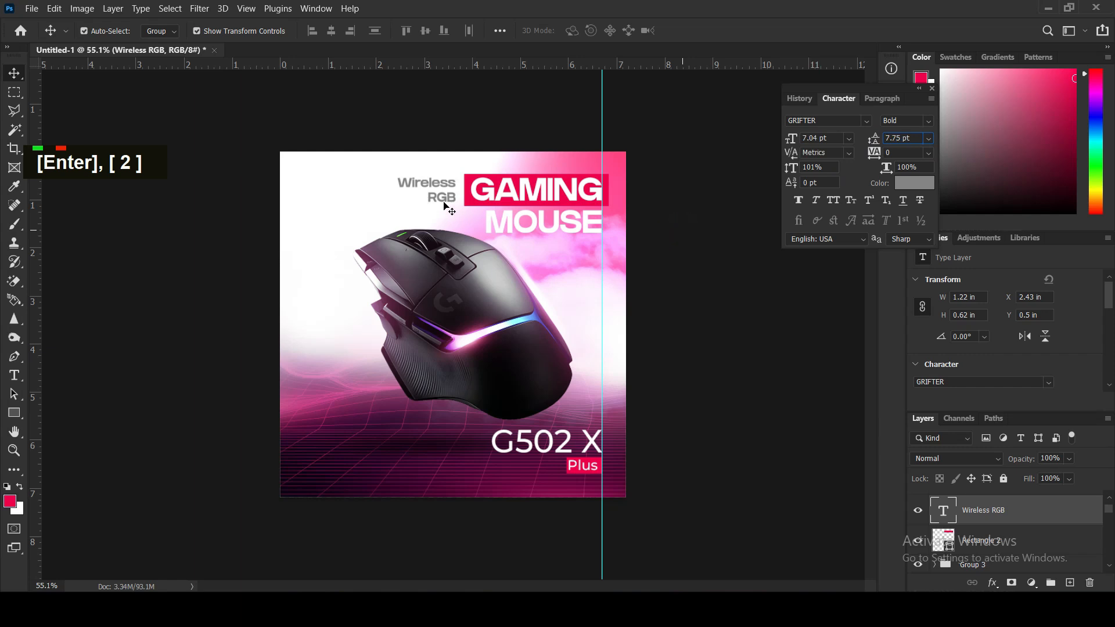
Shift the "Wireless RGB" text slightly down to Y 0.52 in and deselect it
double_click(447, 207)
click(707, 316)
click(706, 315)
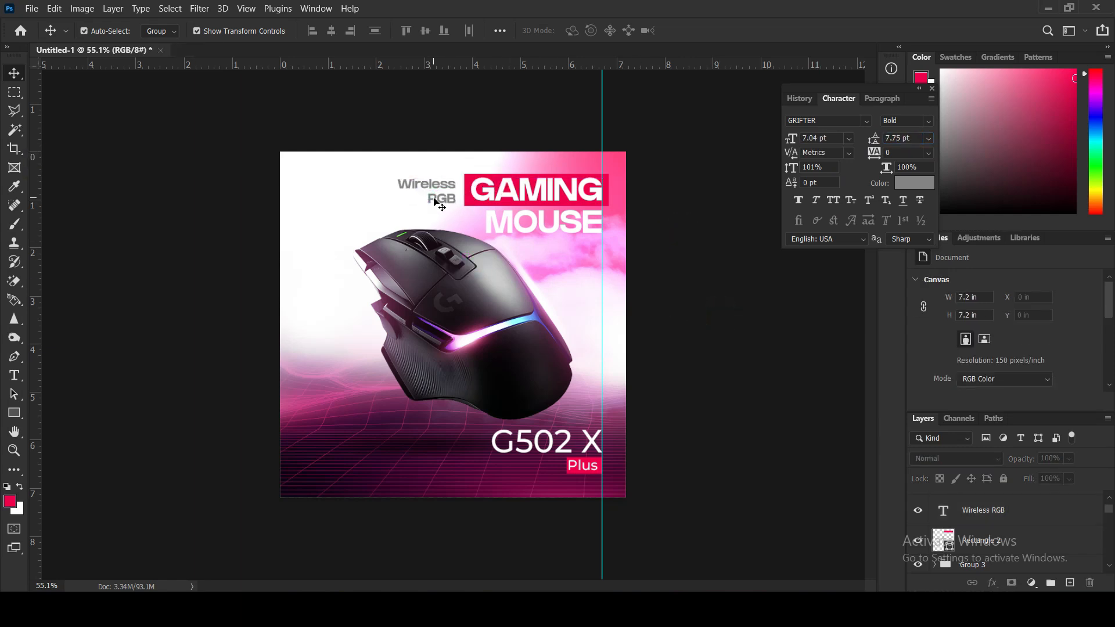
Change the "Wireless RGB" text color to dark gray 282828
click(436, 202)
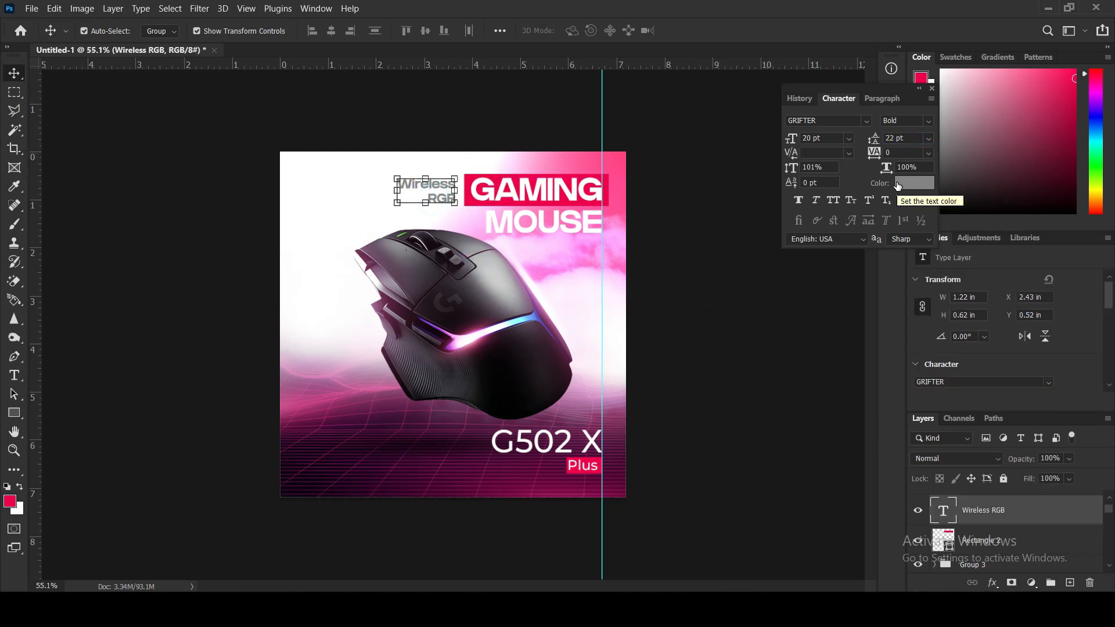
click(897, 185)
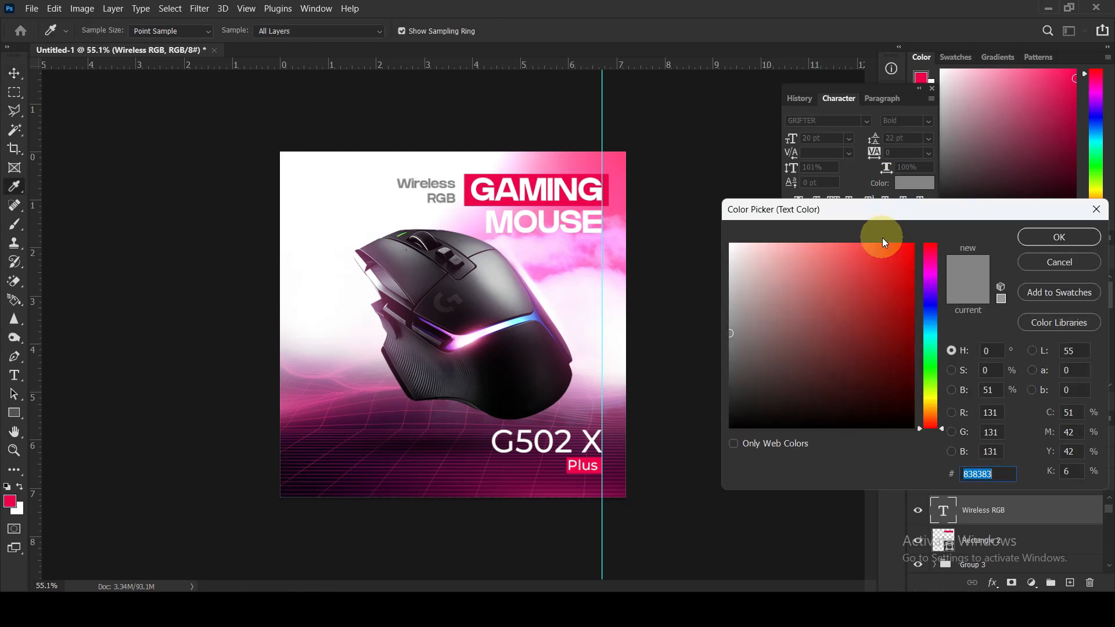
drag(758, 385, 733, 427)
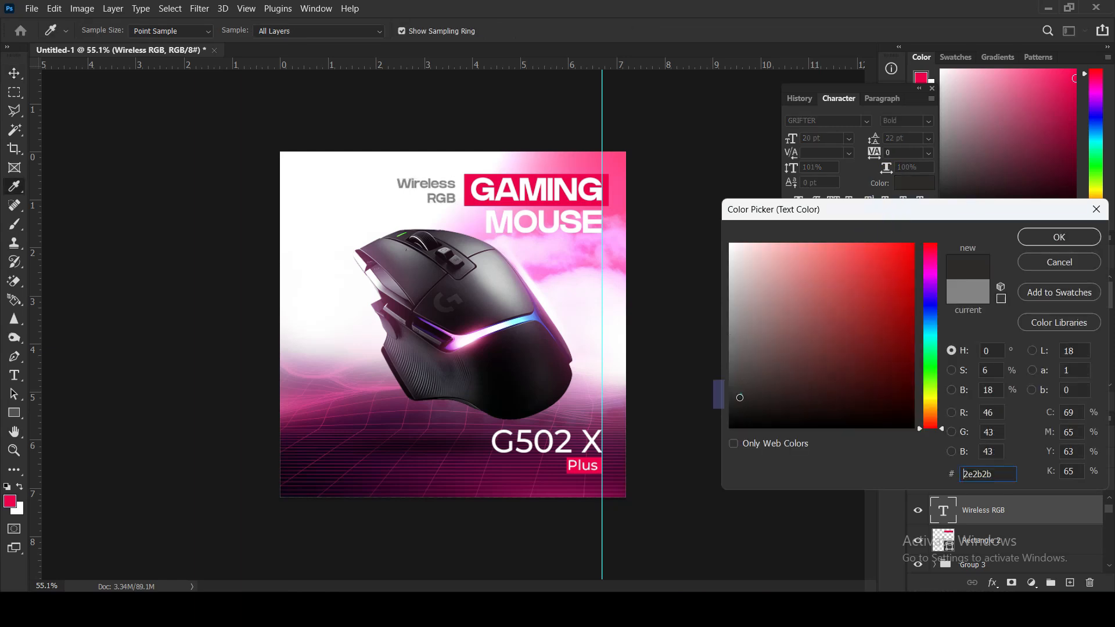
click(729, 428)
click(738, 408)
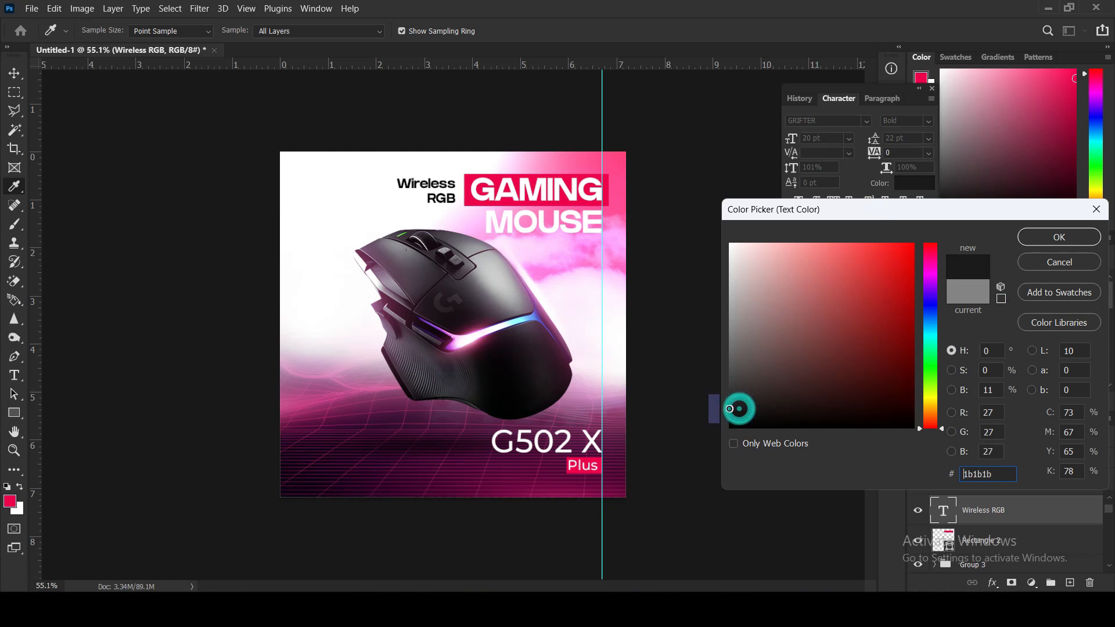
drag(727, 408, 727, 383)
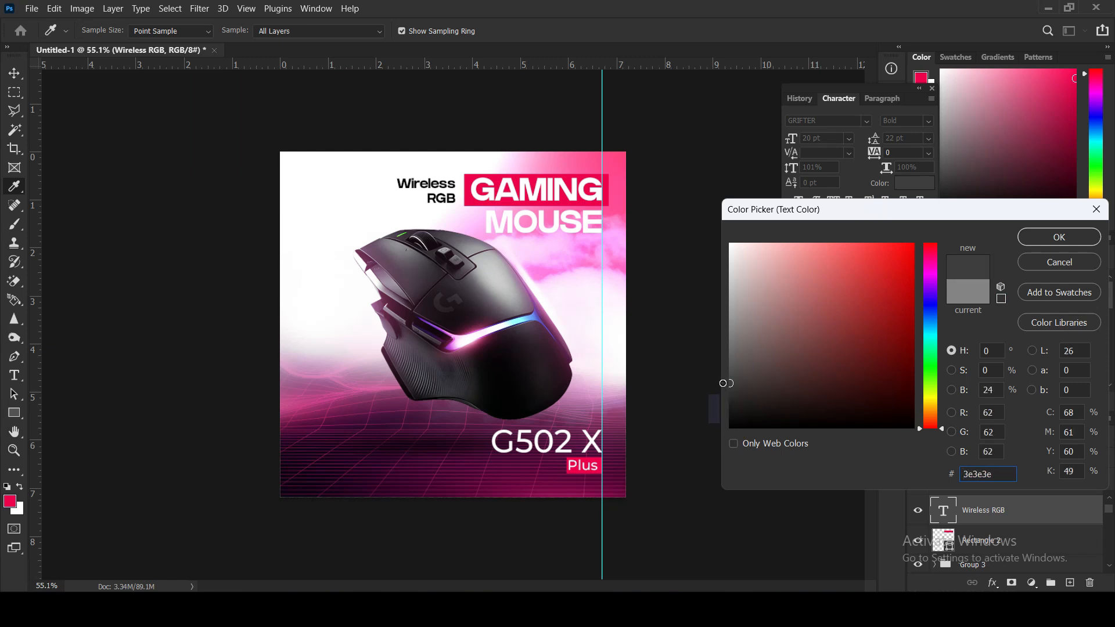
click(584, 317)
click(391, 253)
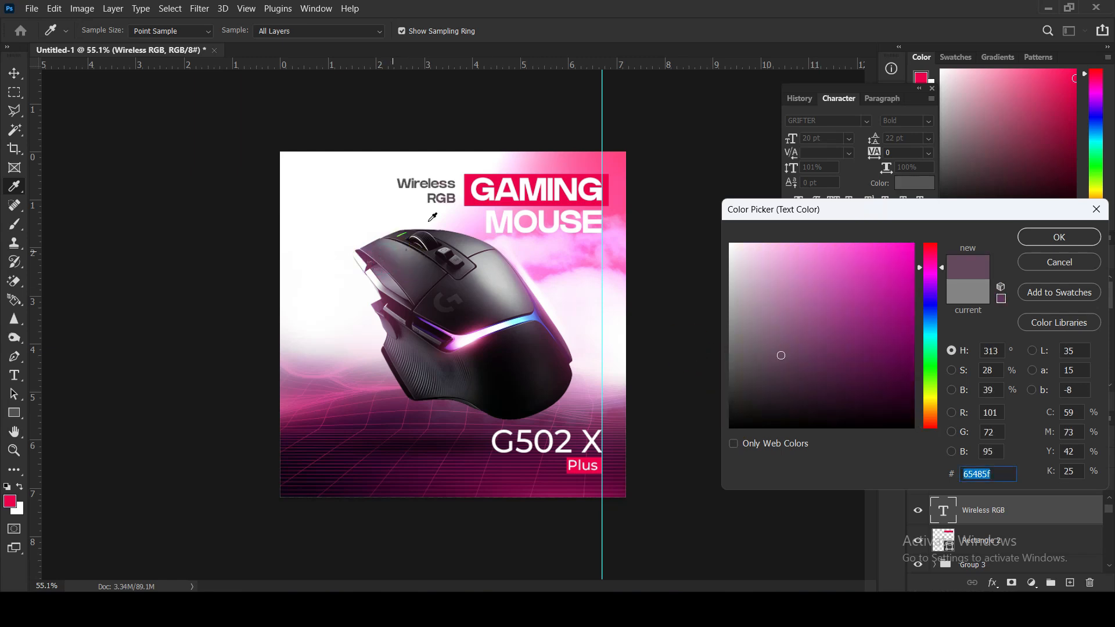
click(473, 192)
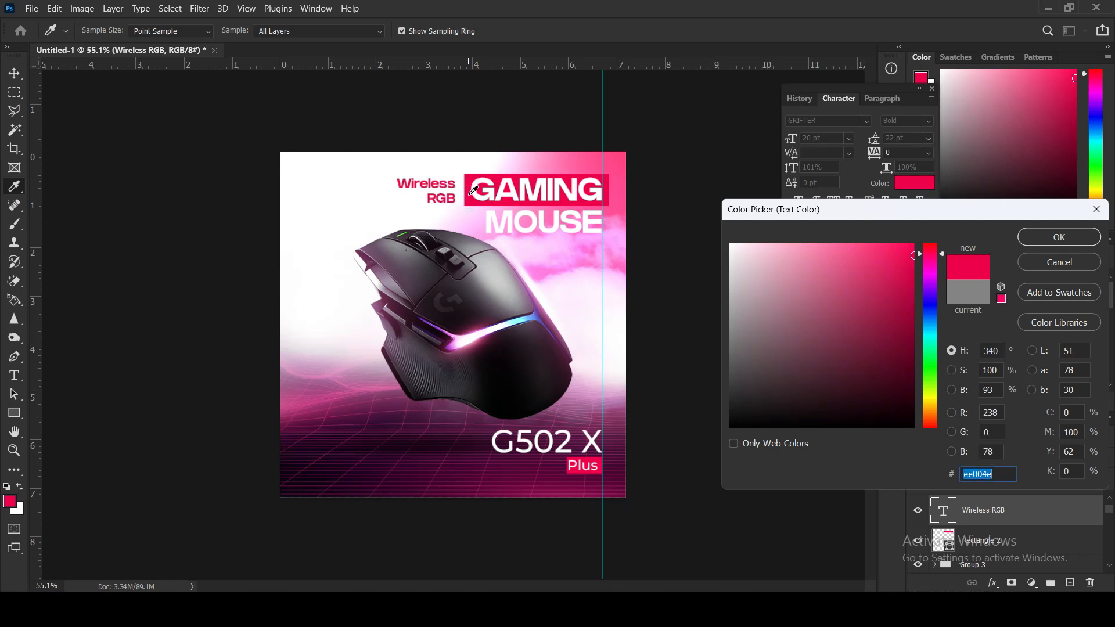
drag(744, 354, 729, 399)
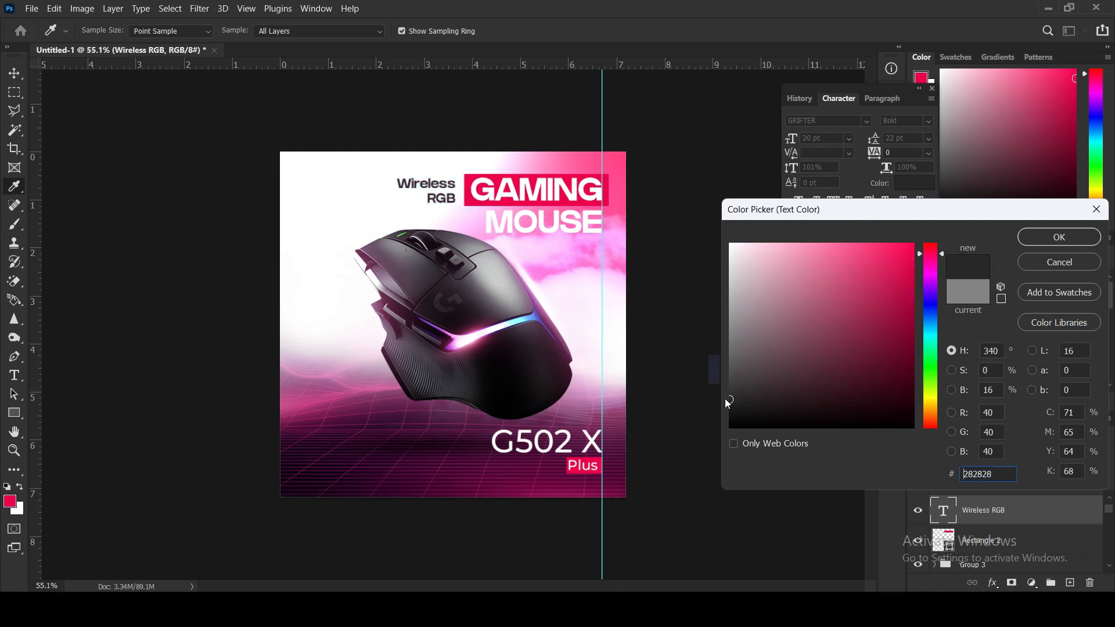
click(1054, 238)
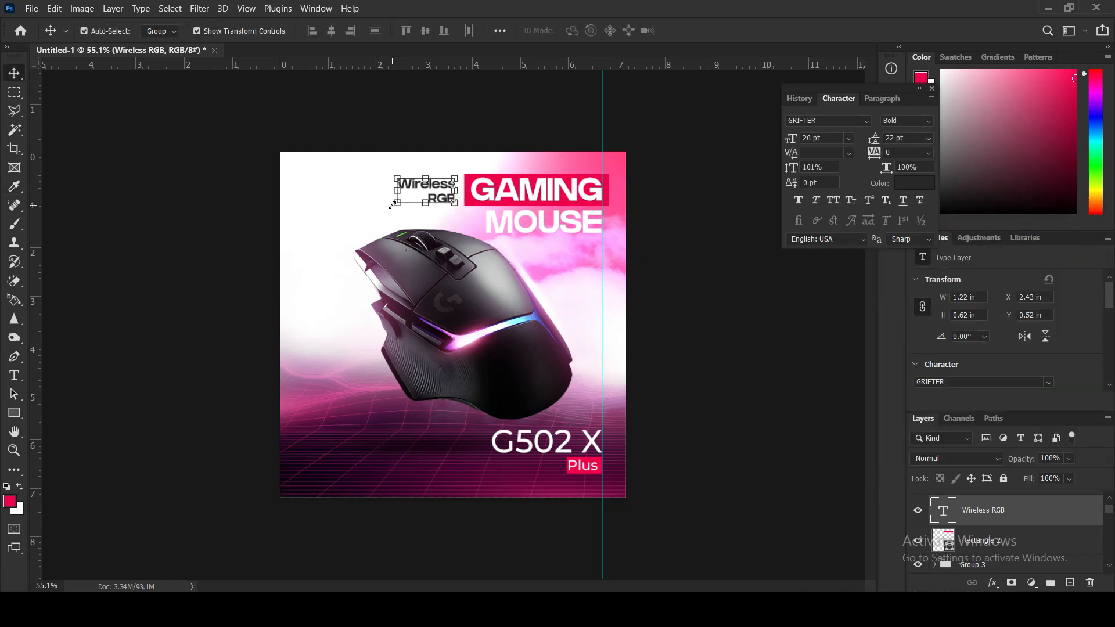
click(703, 237)
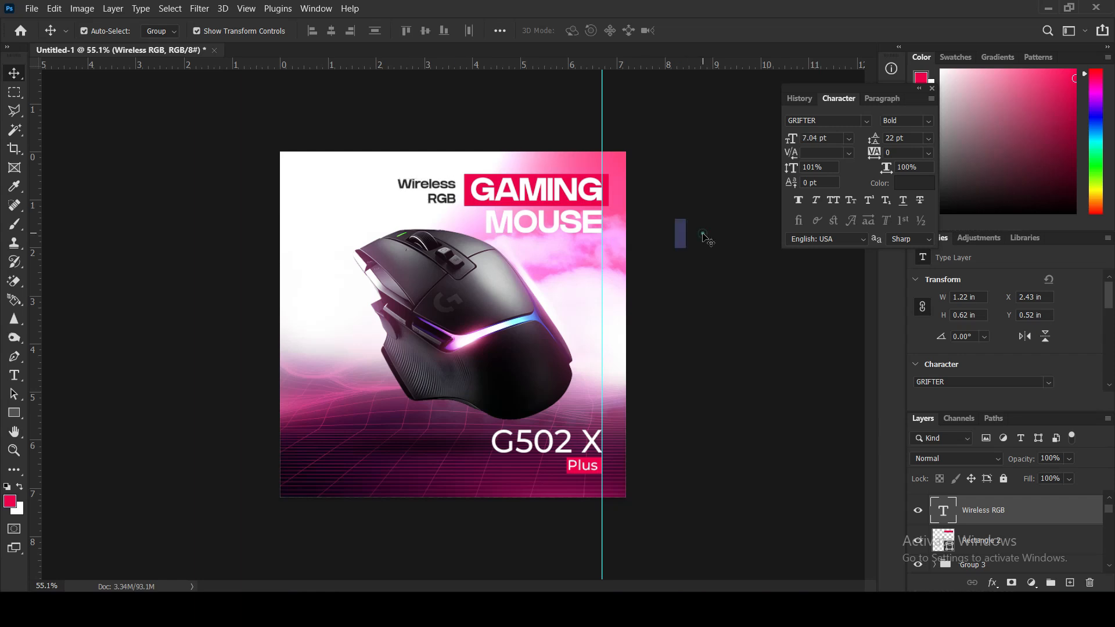
Try placing the "Wireless RGB" text below "MOUSE" against the guide, and undo the move
drag(453, 192, 584, 251)
drag(590, 247, 593, 247)
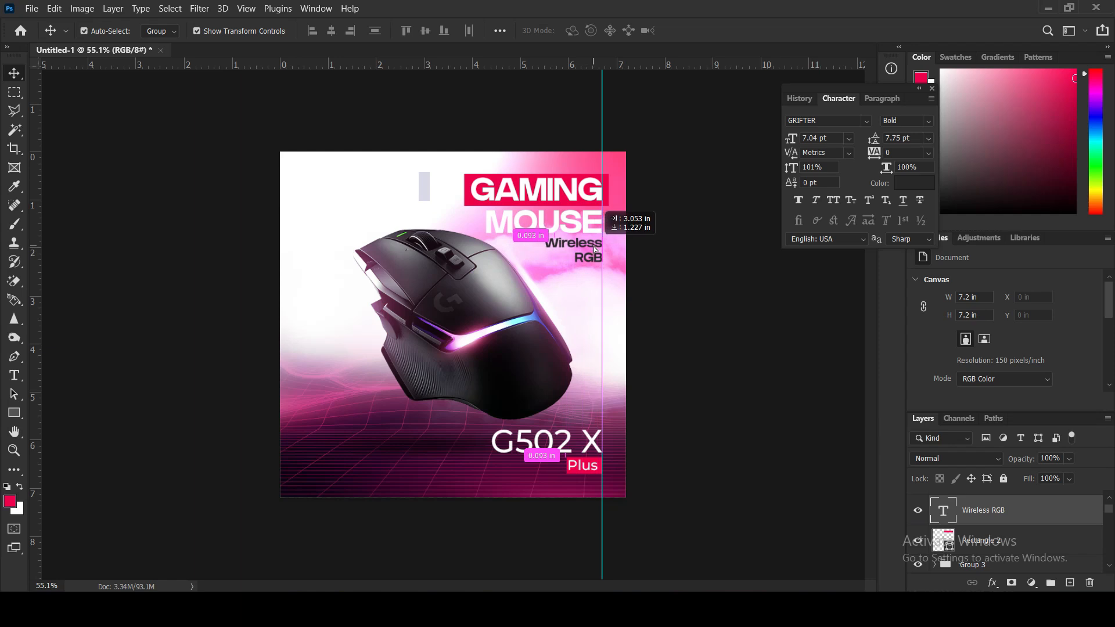
key(ctrl+z)
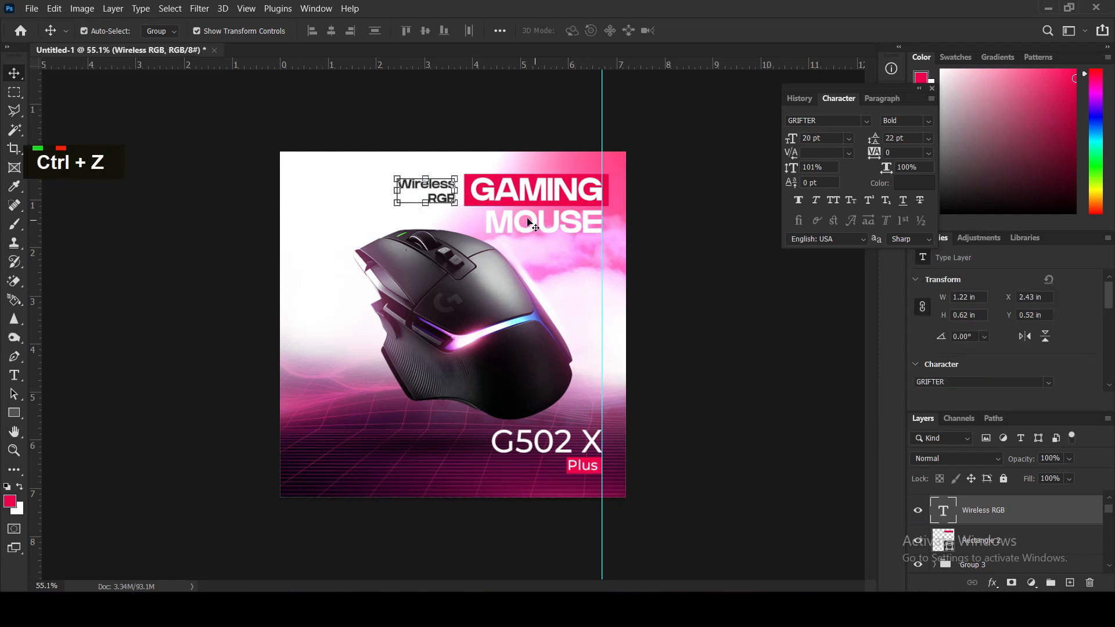
Left-align the "Wireless RGB" text and place it near the canvas's upper-left corner at X 0.7 in, Y 0.44 in
click(861, 99)
key(ctrl+z)
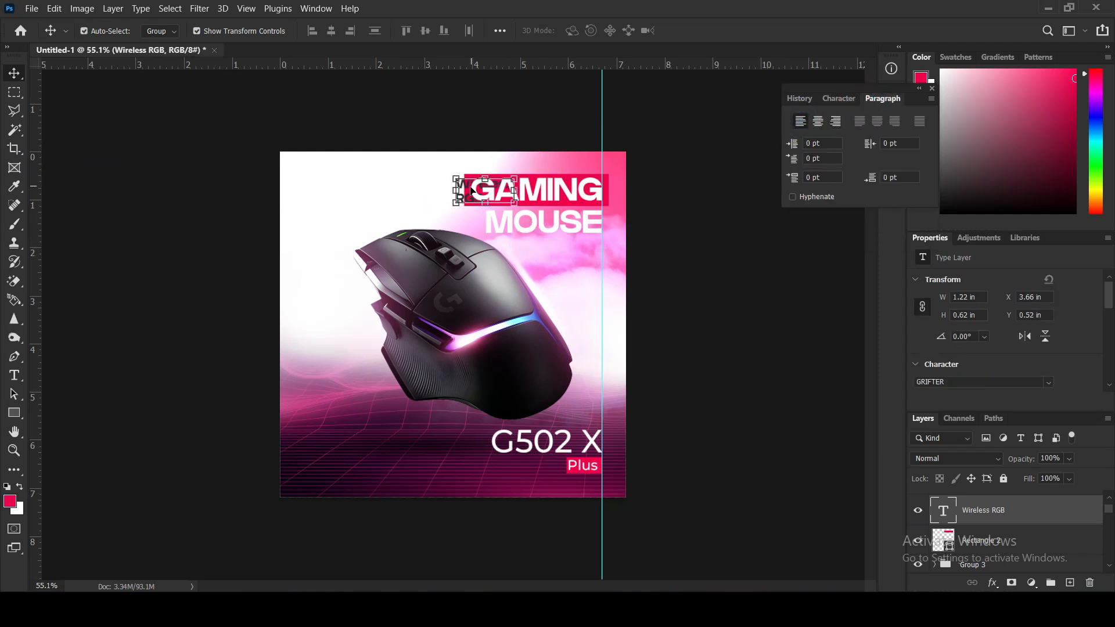
drag(470, 190, 406, 214)
key(ctrl+z)
key(ctrl+z)
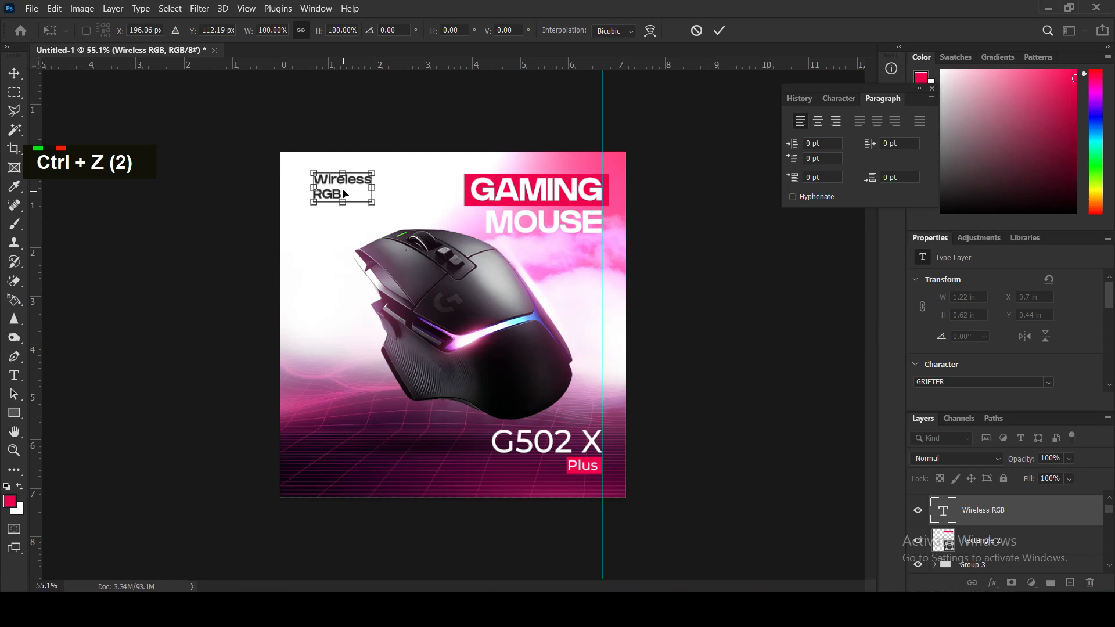
key(Return)
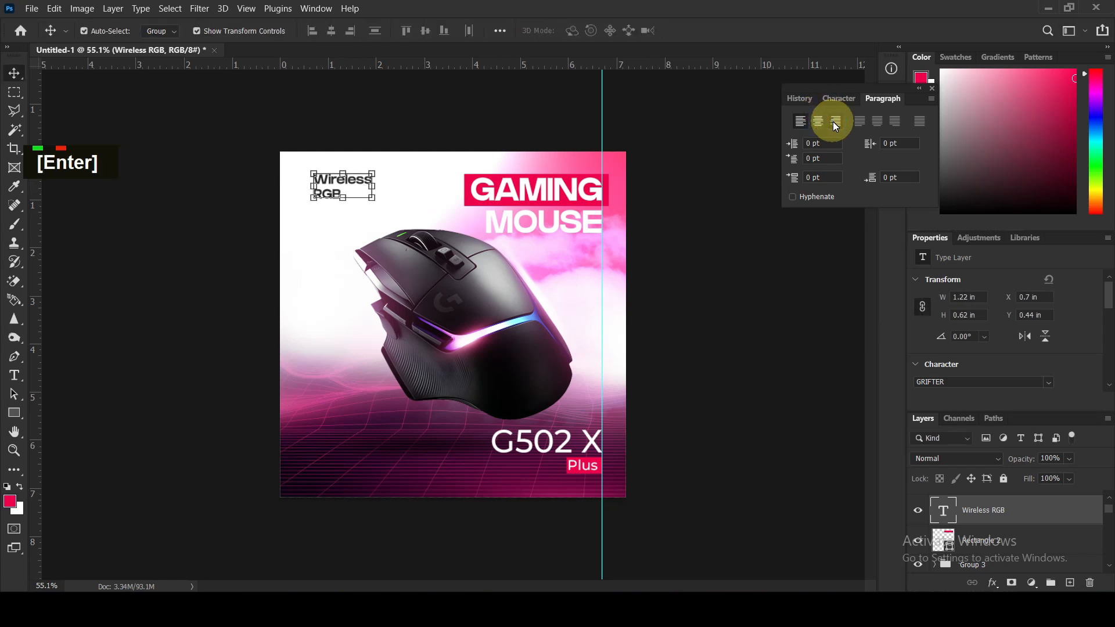
Right-align the "Wireless RGB" text beside the "GAMING" badge and change its font to Montserrat Regular
click(835, 122)
drag(304, 186, 443, 191)
click(839, 99)
click(805, 124)
text(mont)
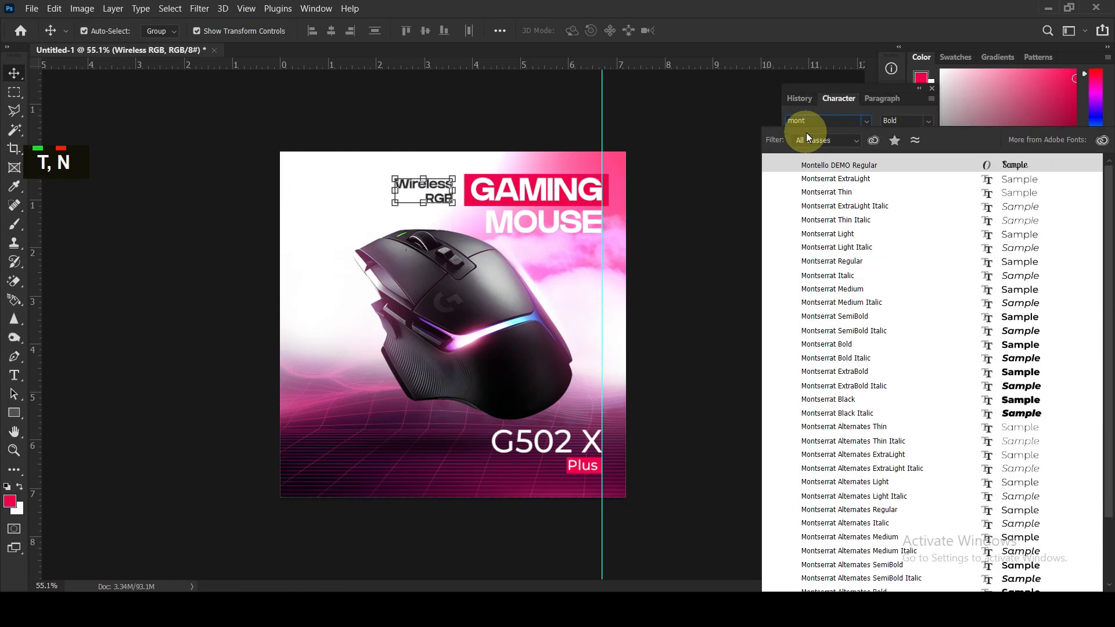
click(851, 264)
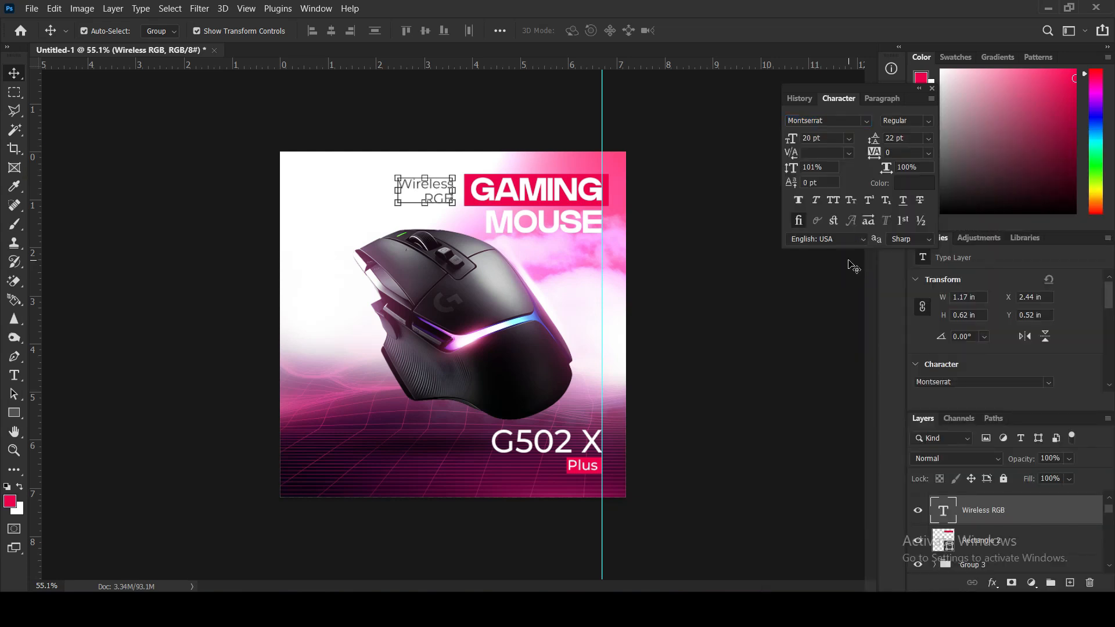
drag(443, 194, 438, 192)
click(725, 279)
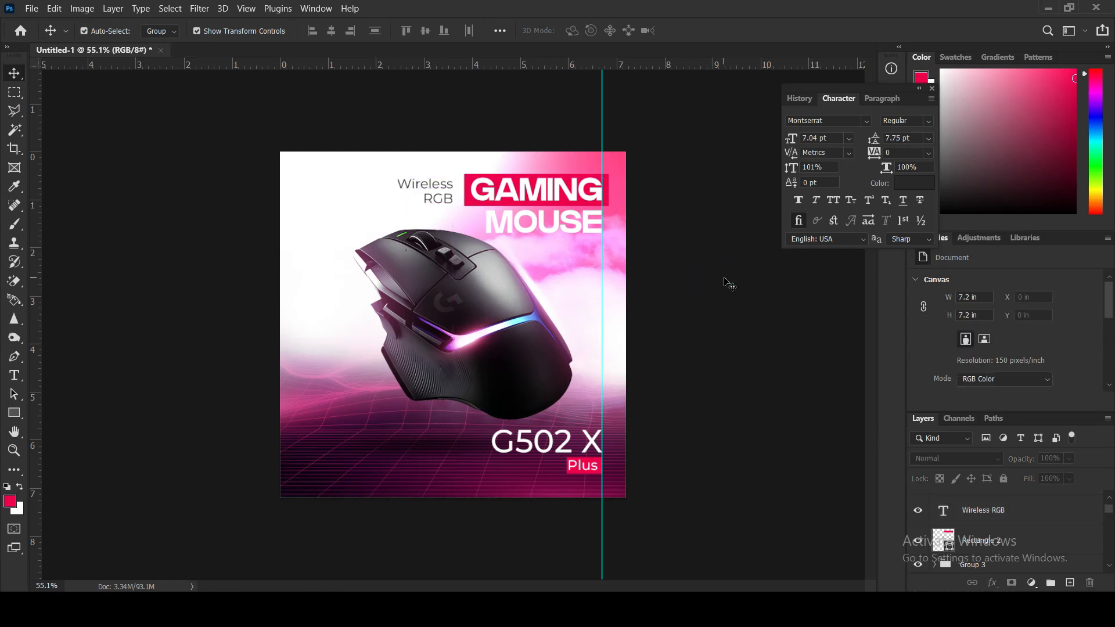
Set only the word "RGB" in the "Wireless RGB" text to Montserrat Bold
double_click(430, 189)
double_click(431, 189)
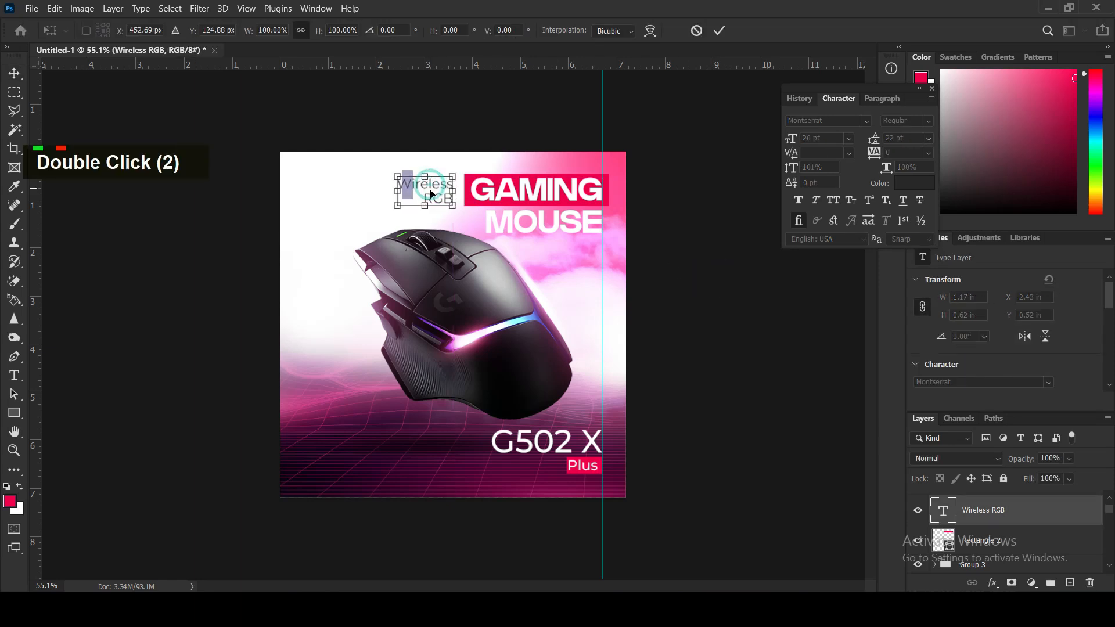
double_click(431, 194)
double_click(427, 197)
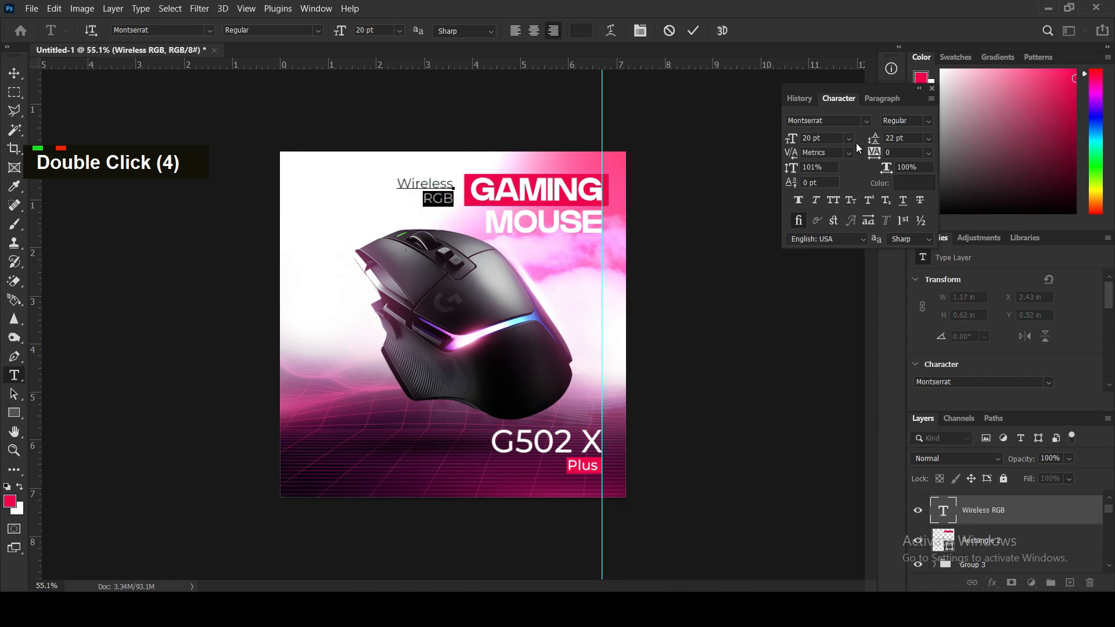
click(923, 123)
click(926, 269)
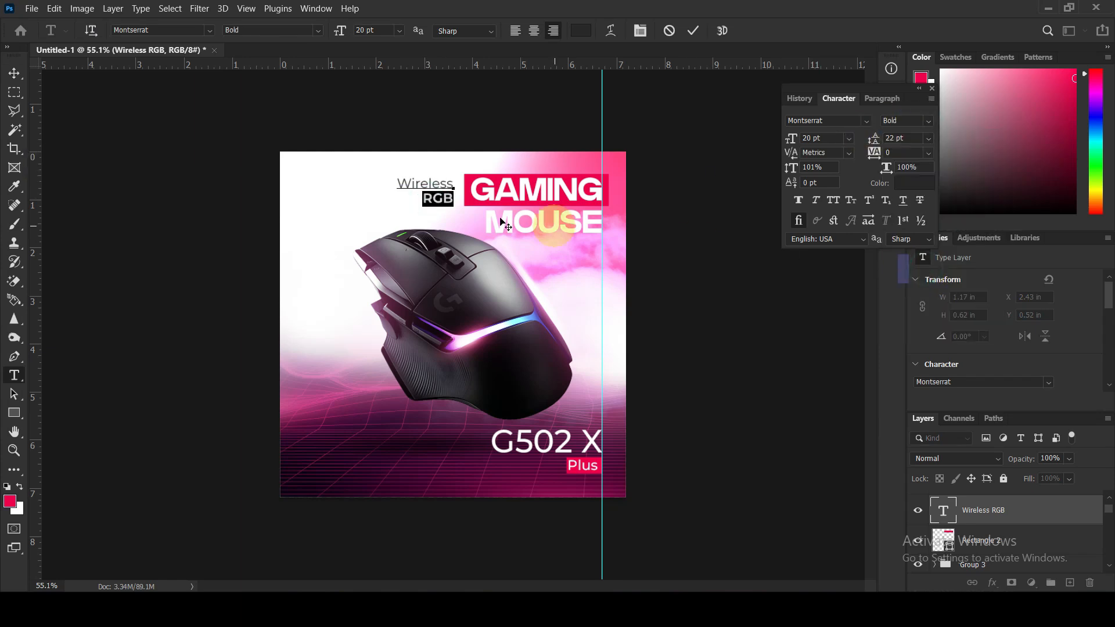
click(14, 73)
click(116, 157)
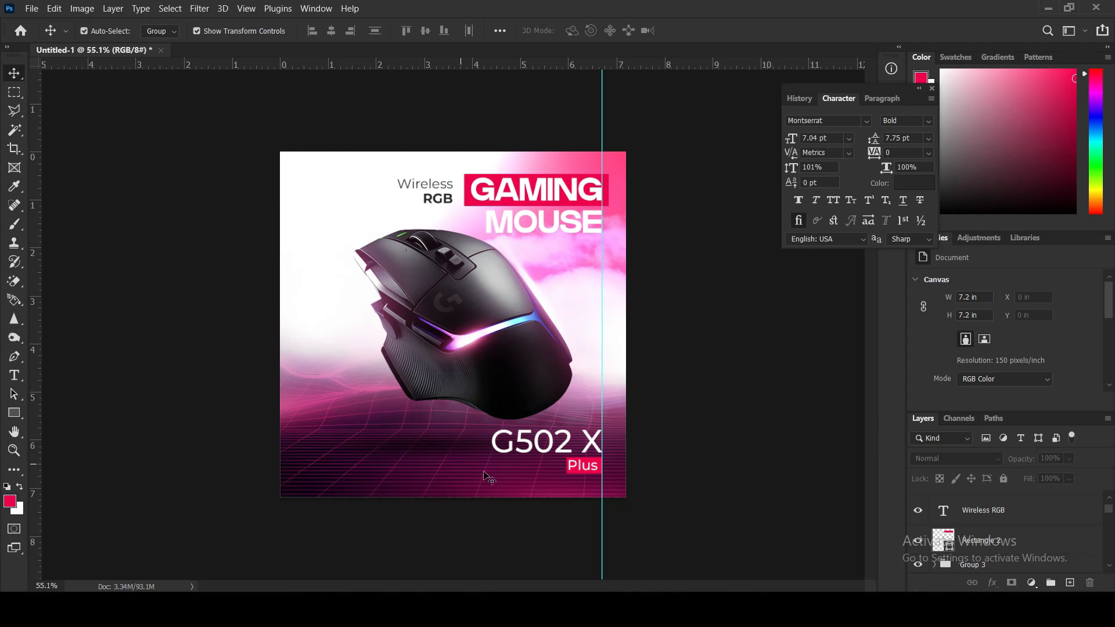
Switch to Notepad and copy the feature list from "Wireless LIGHTSPEED Connectivity" through "Works with Windows & Mac"
key(alt+Tab)
drag(347, 312, 196, 207)
click(504, 8)
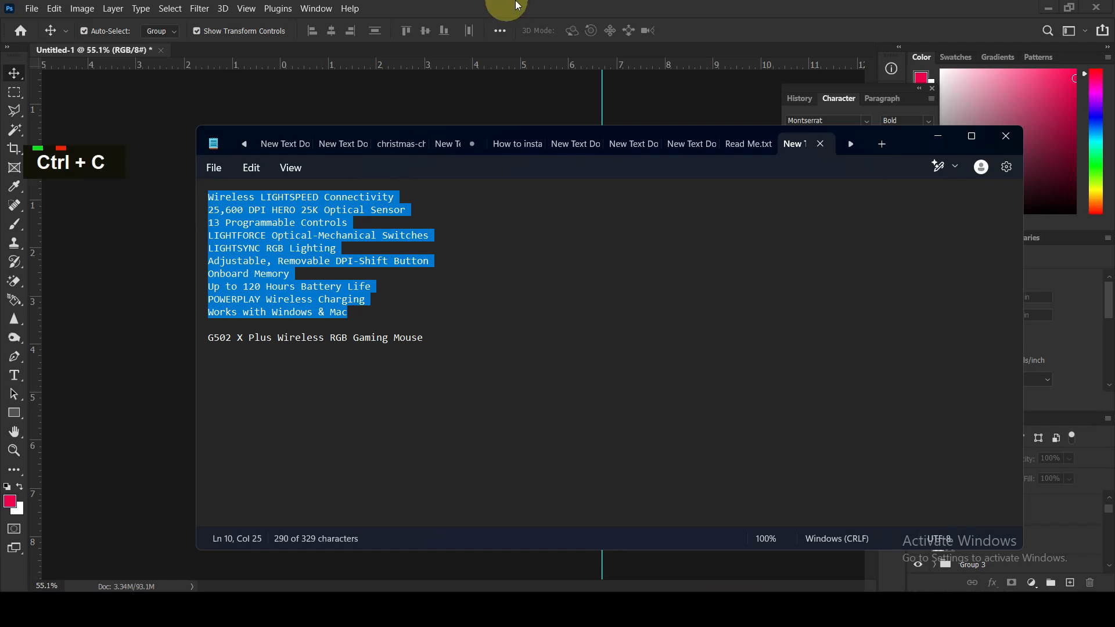
Create a text box about 2.75 by 2.07 in in the canvas's lower-left area and paste the feature list into it
click(14, 375)
drag(307, 467, 439, 368)
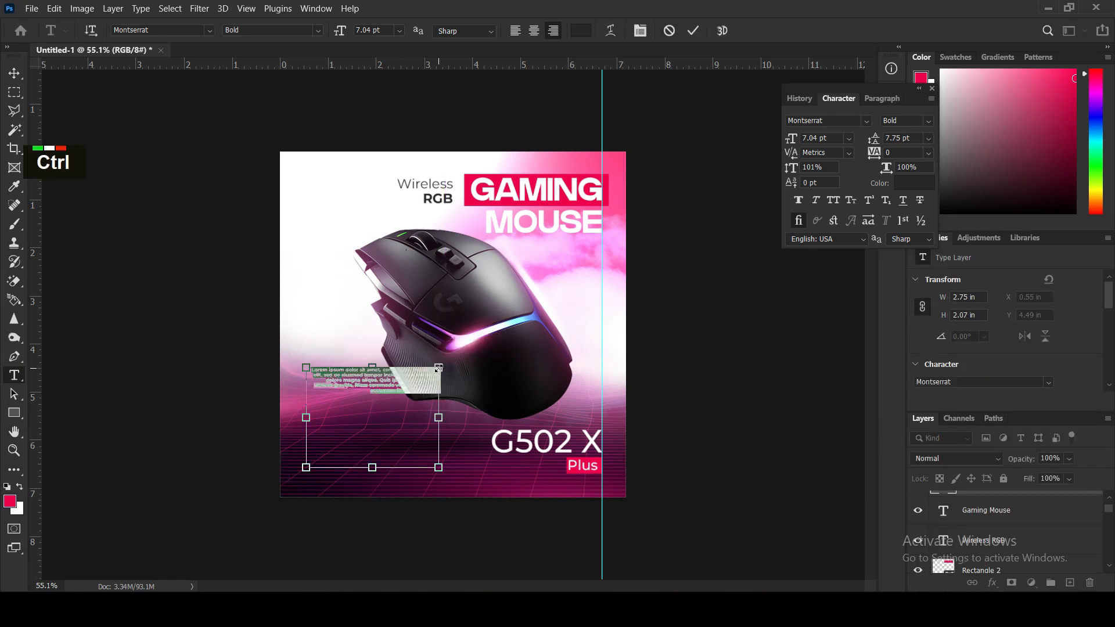
key(ctrl+v)
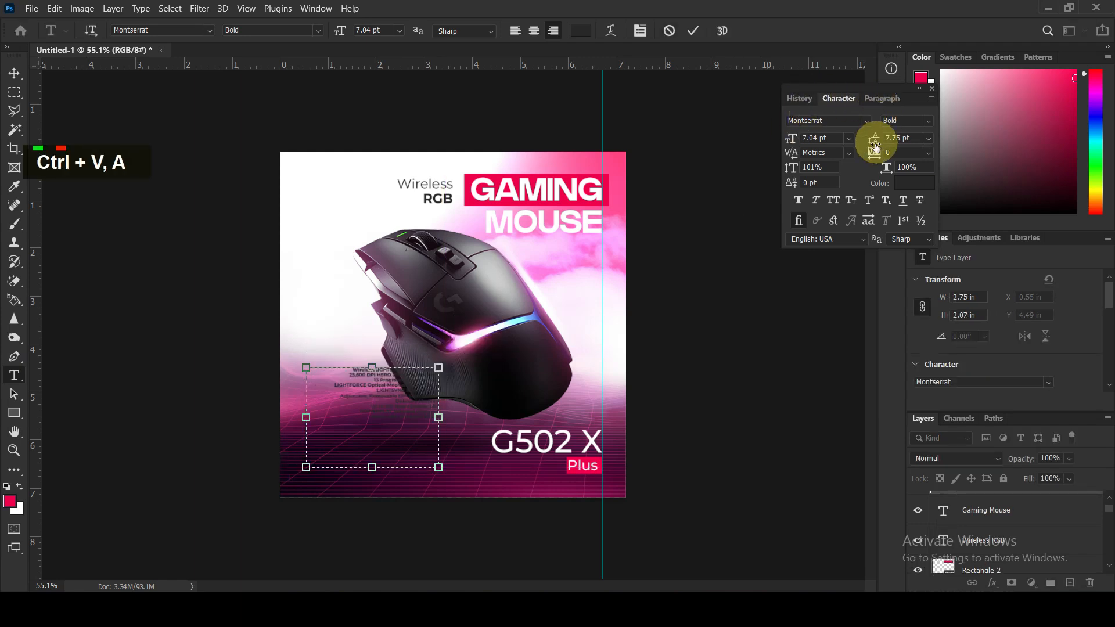
Left-align all of the pasted feature list text
key(ctrl+a)
click(882, 98)
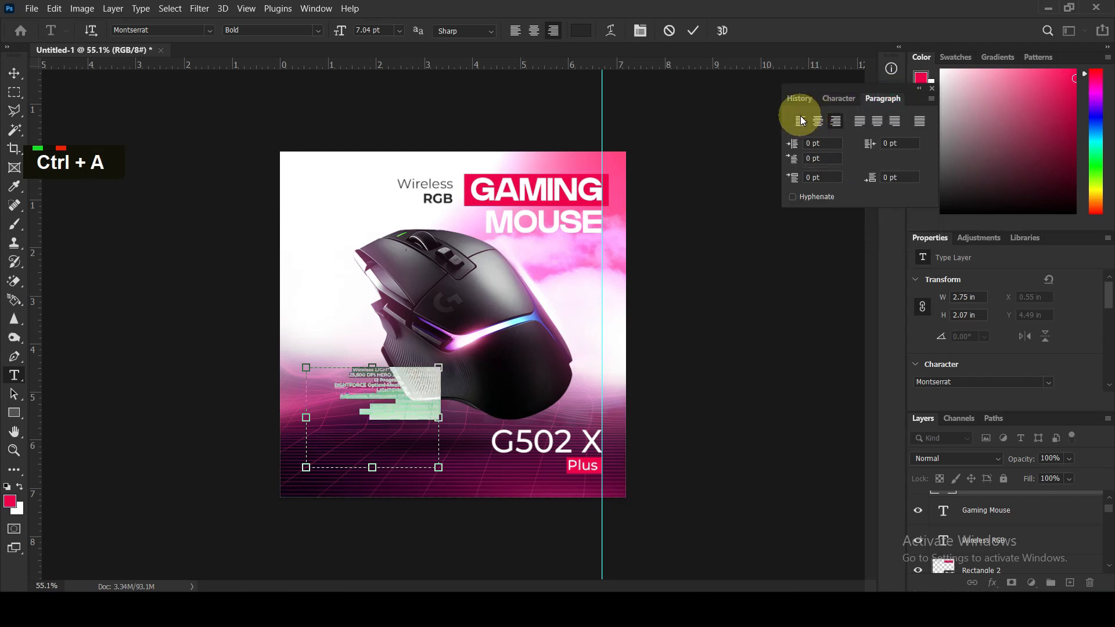
click(801, 121)
double_click(838, 98)
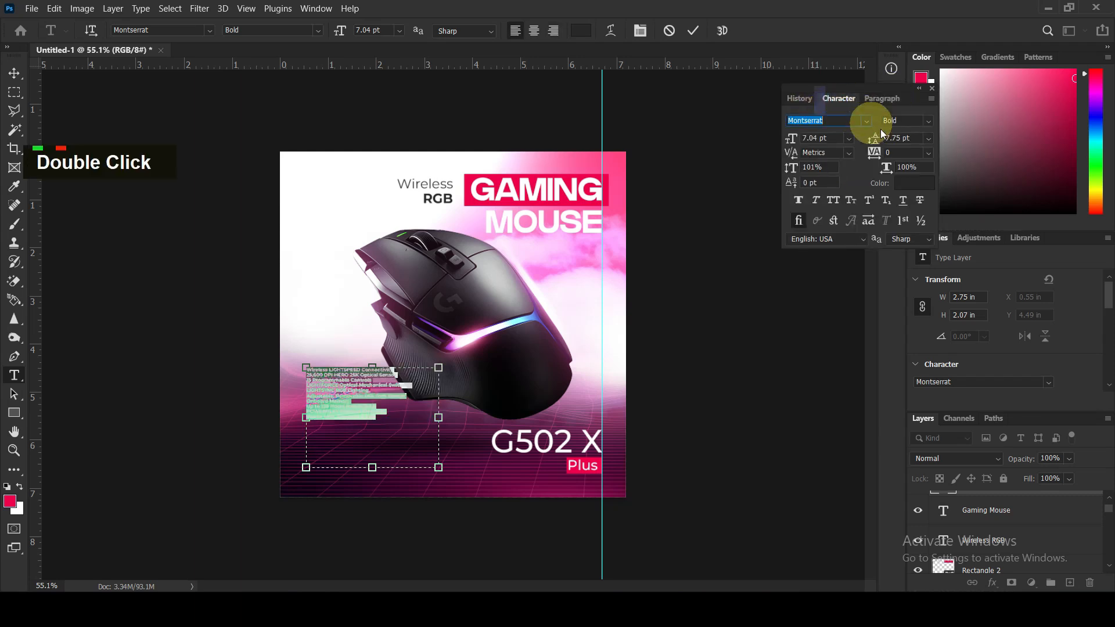
Format the feature list as Montserrat Regular in white (ffffff) with 11 pt leading
double_click(913, 138)
text(11)
key(Return)
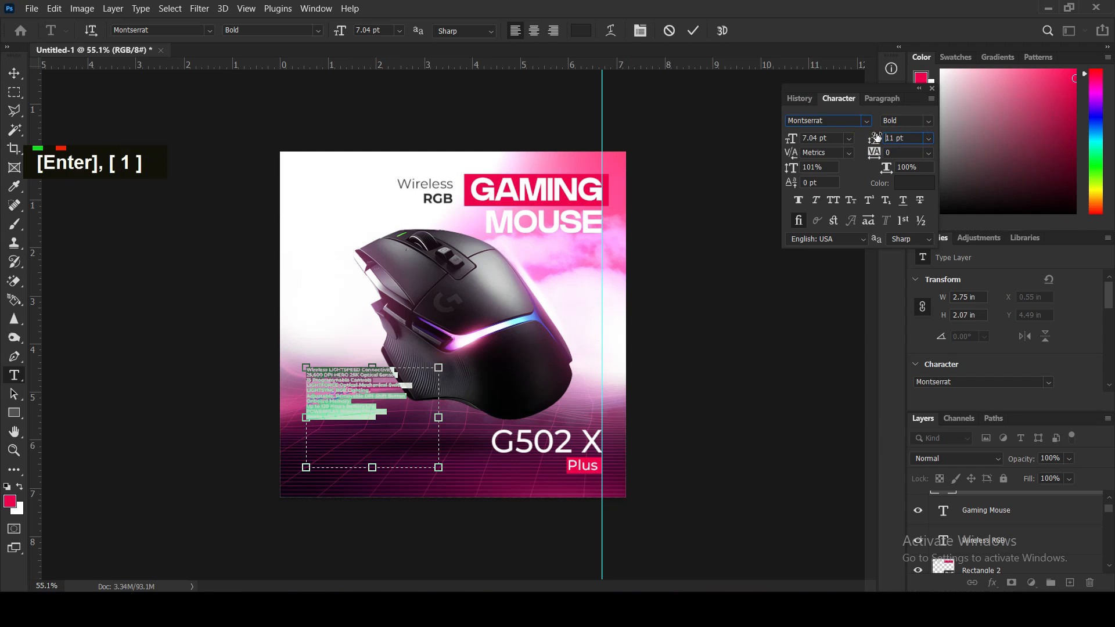
click(914, 183)
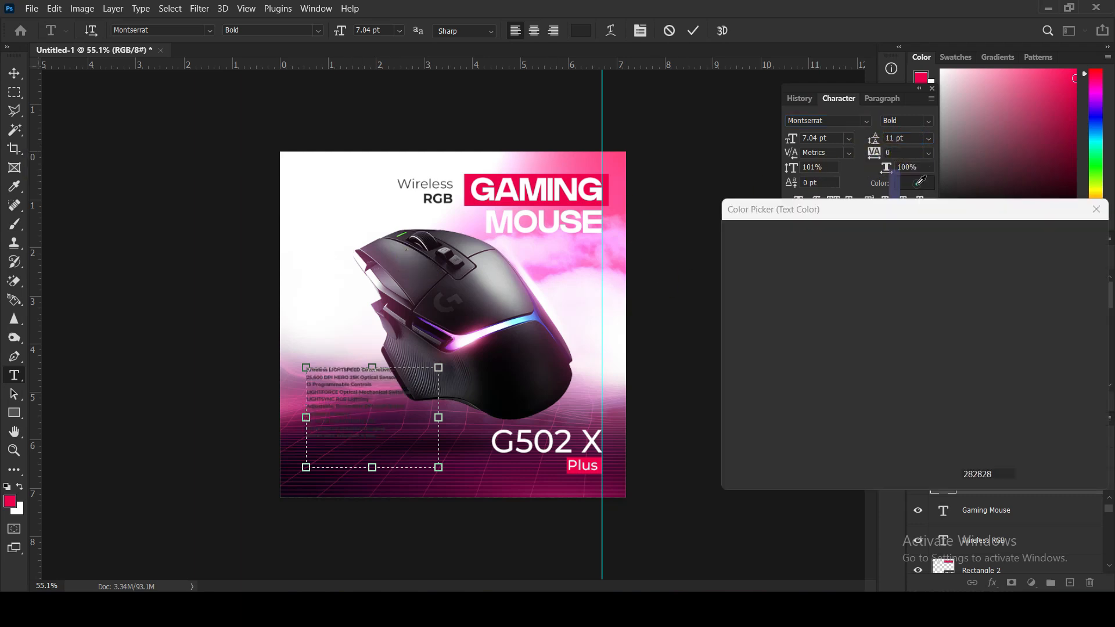
drag(839, 294, 730, 242)
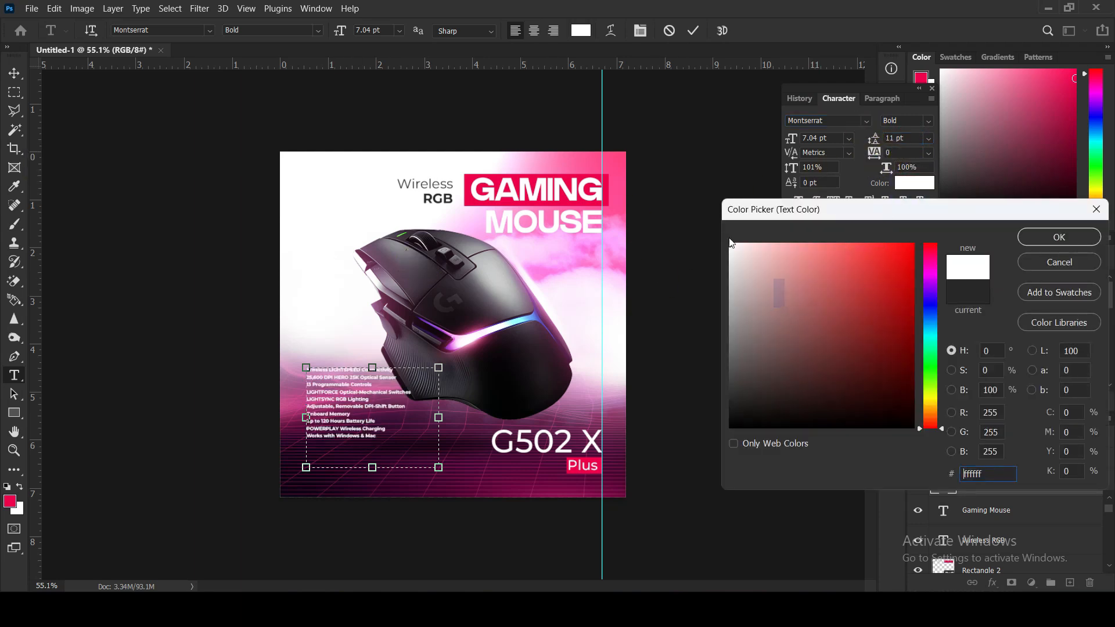
click(1059, 237)
click(927, 122)
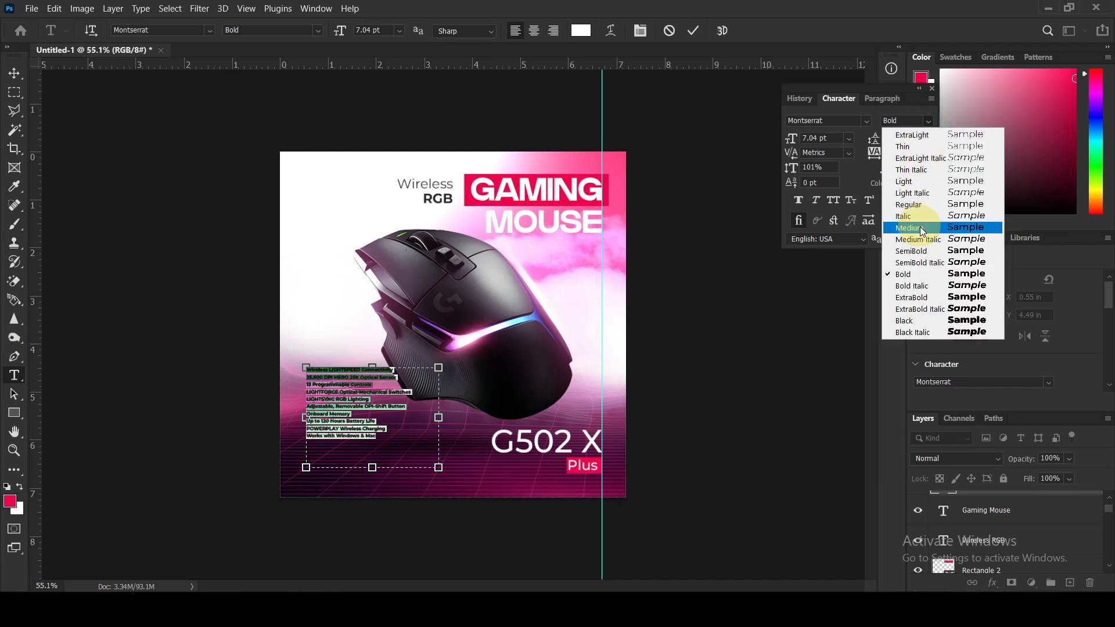
click(922, 204)
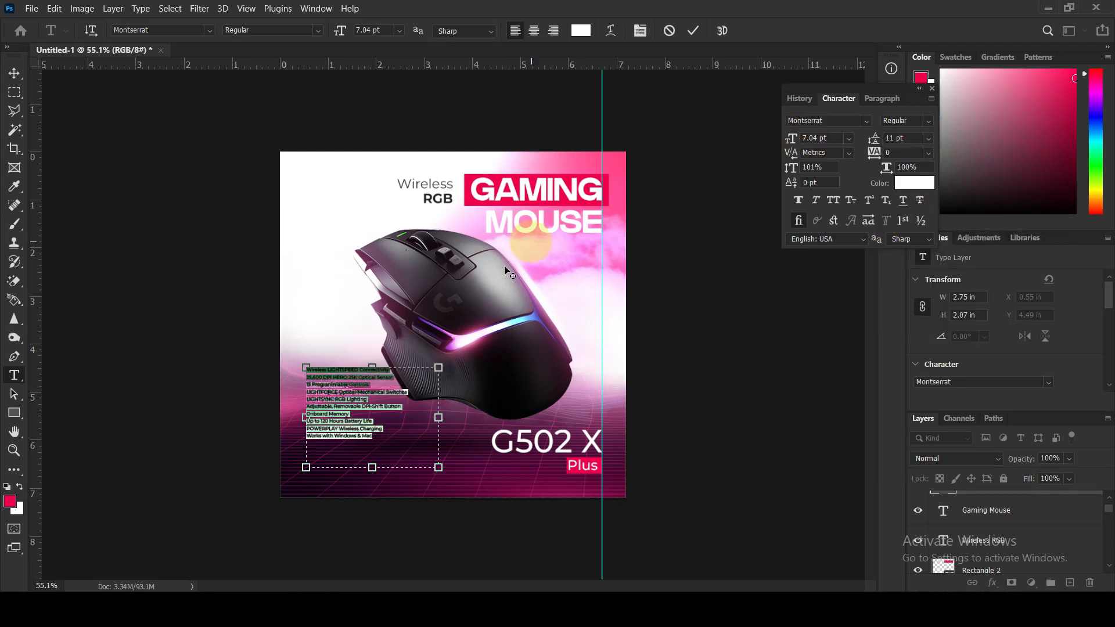
Enlarge the feature list to about 3.02 by 2.2 in with its text scaled to about 9.44 pt, keeping it in the lower-left area
mouse_move(439, 467)
mouse_down()
mouse_move(414, 446)
mouse_move(459, 468)
mouse_move(451, 472)
mouse_up()
click(15, 69)
drag(356, 423, 349, 432)
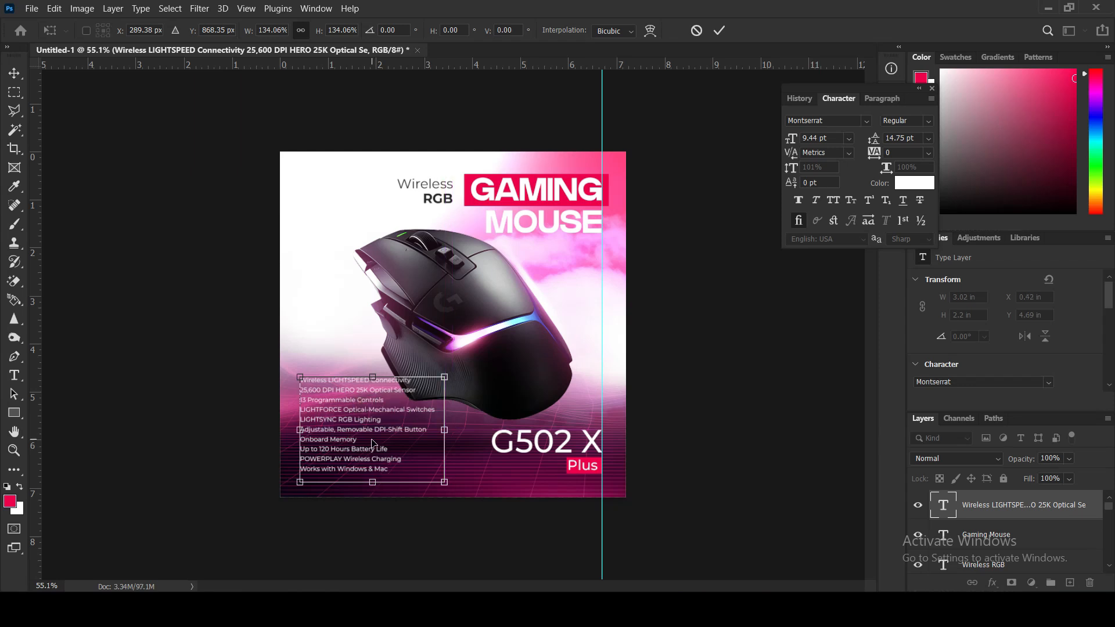
key(Return)
Insert a line break after "Wireless" so that "LIGHTSPEED Connectivity" starts its own line in the feature list
click(16, 376)
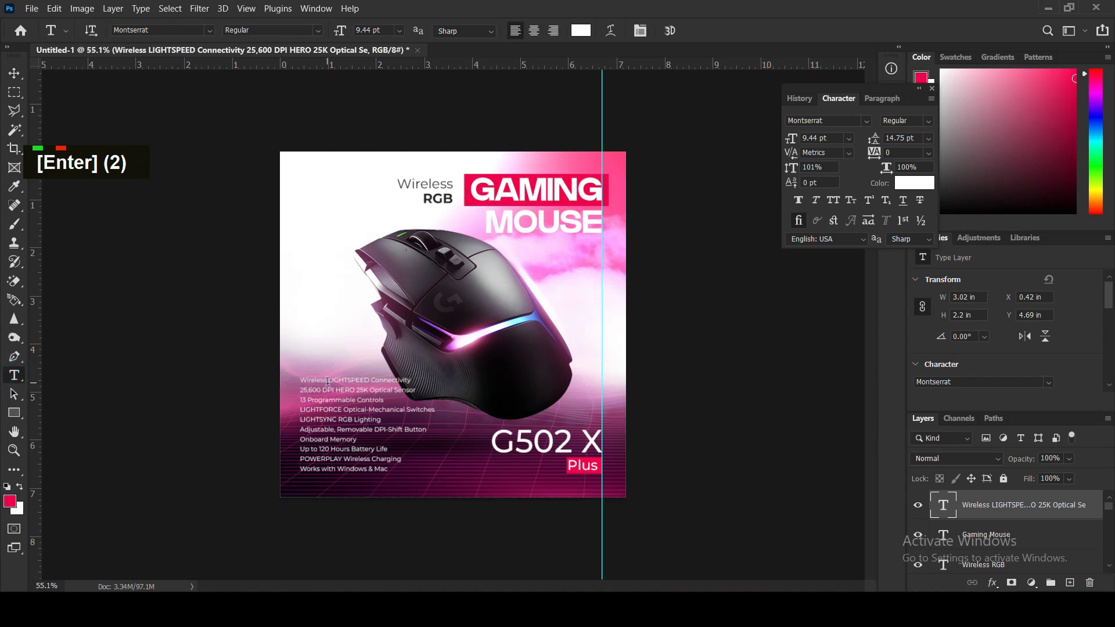
click(328, 381)
key(Return)
key(BackSpace)
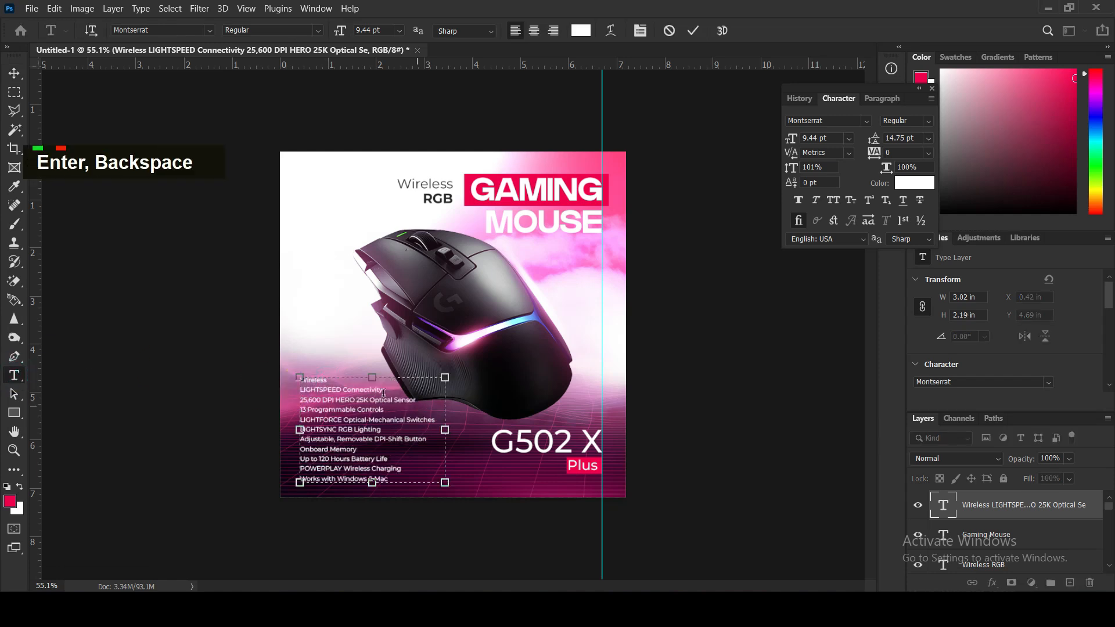
Set the leading of the entire feature list to 12 pt
click(876, 137)
key(ctrl+a)
text(12)
key(Return)
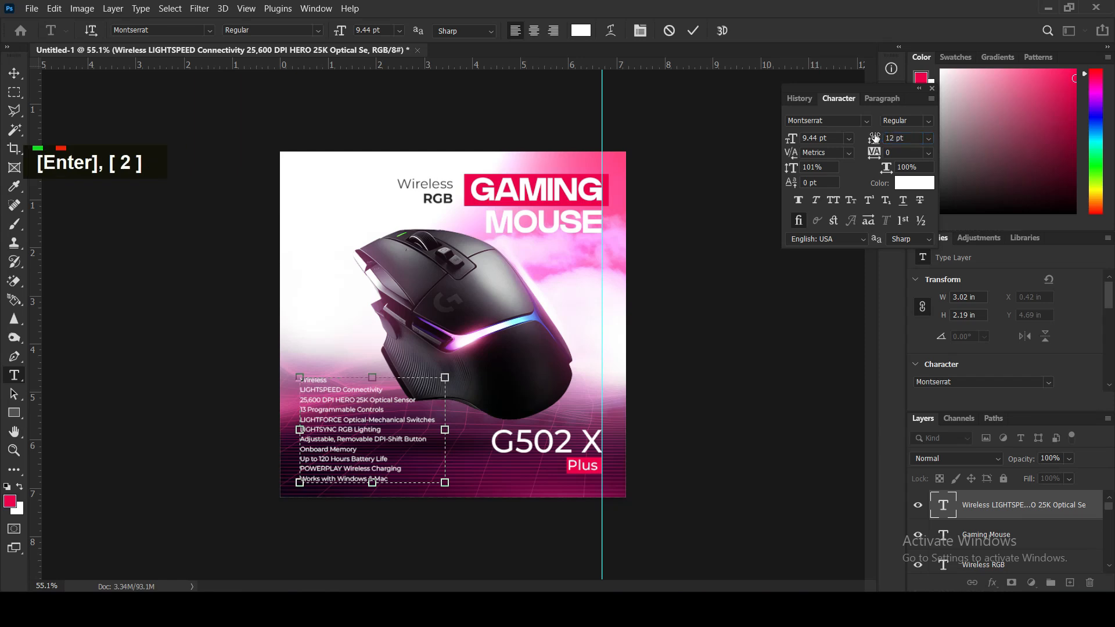
key(ctrl+a)
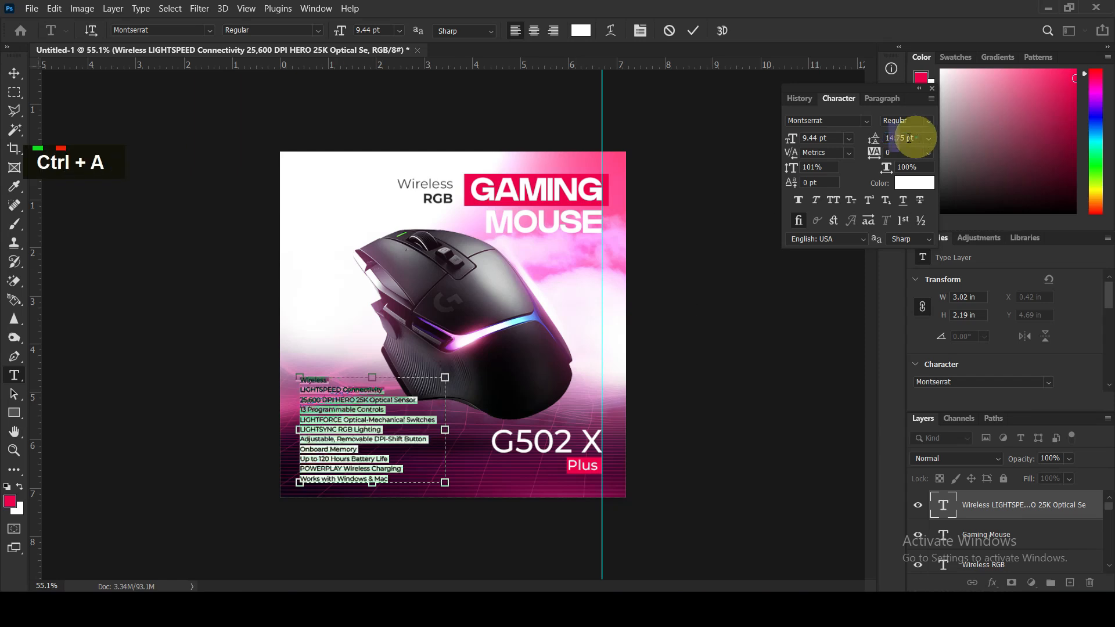
drag(916, 137, 857, 134)
text(12)
key(Return)
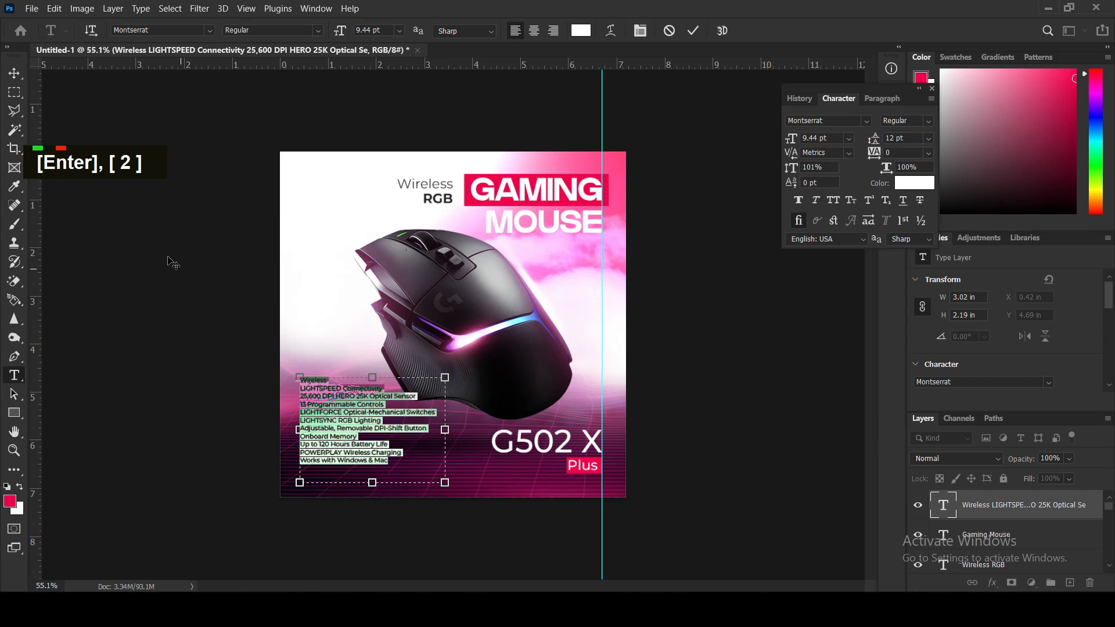
Move the feature list slightly right and down, and place a horizontal guide just below its last line at about 6.7 in
click(15, 73)
drag(341, 421, 353, 428)
click(758, 372)
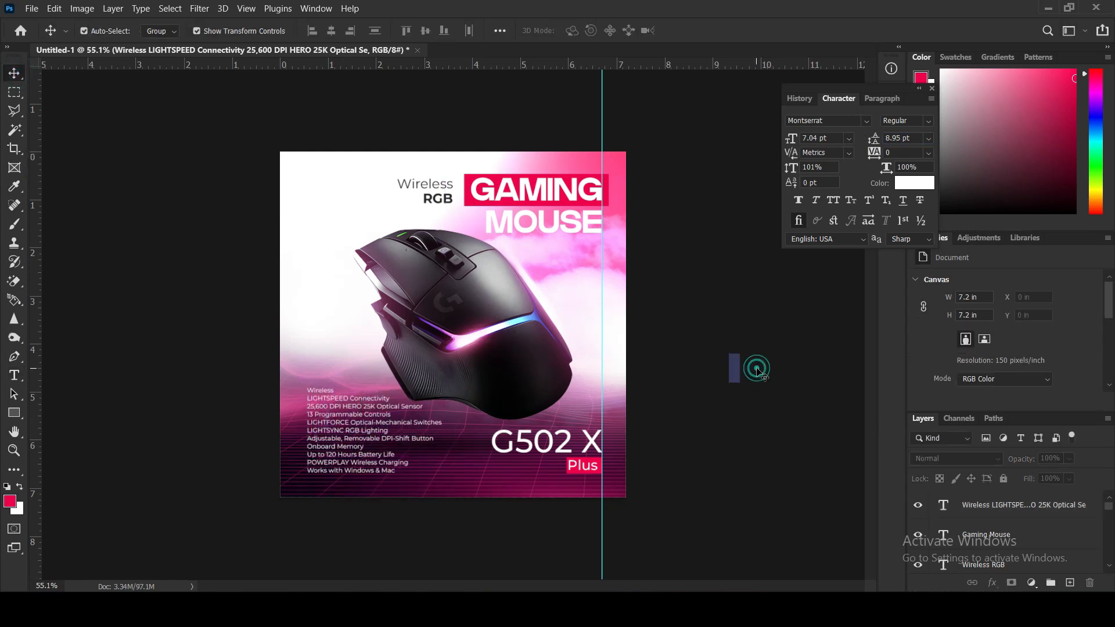
drag(464, 71, 466, 473)
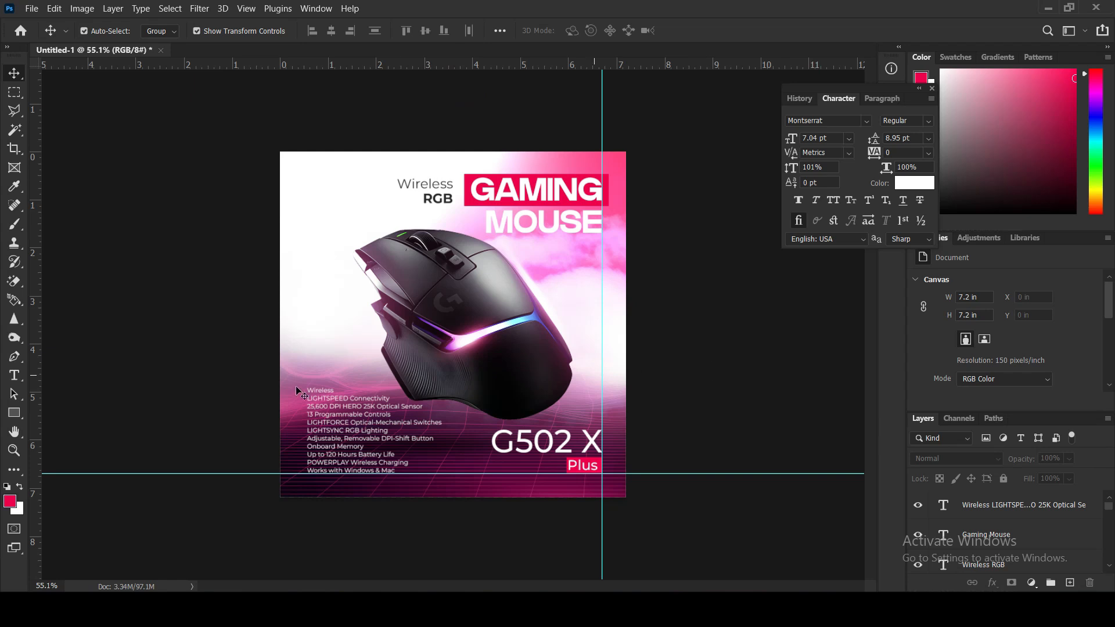
Nudge the feature list slightly to the left, then deselect it
click(316, 426)
key(Left)
key(Left)
key(Left)
key(Left)
key(Left)
key(Left)
key(Left)
key(Left)
key(Left)
click(695, 394)
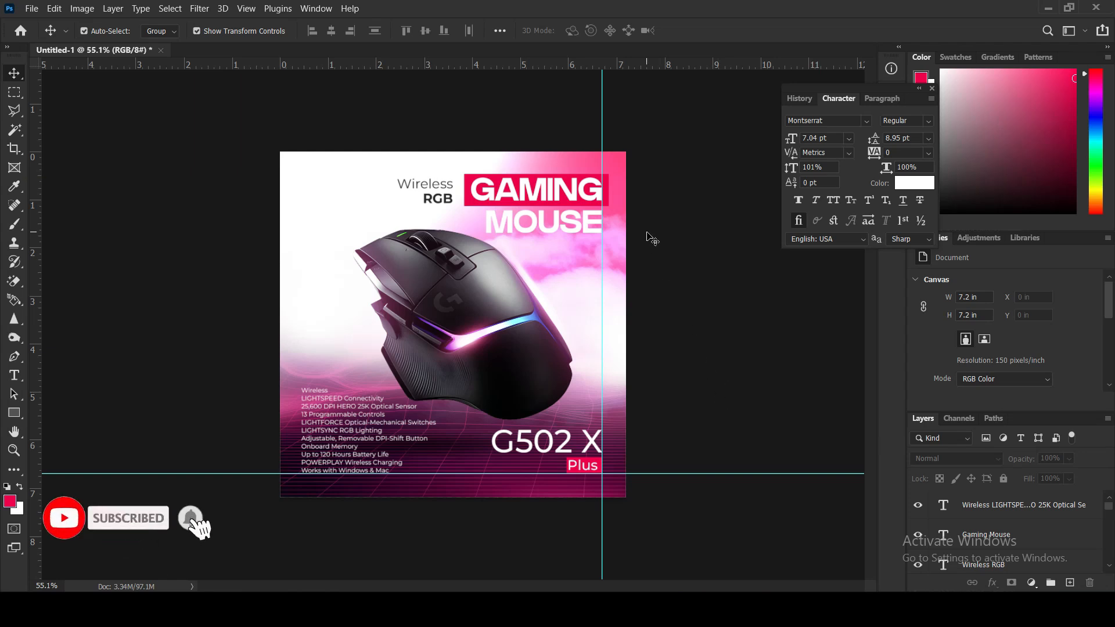
Find Layer 1, the white Screen-mode glow in the background group, and set its opacity to 89%
click(340, 188)
click(918, 558)
click(919, 558)
scroll(1111, 550, down, 3)
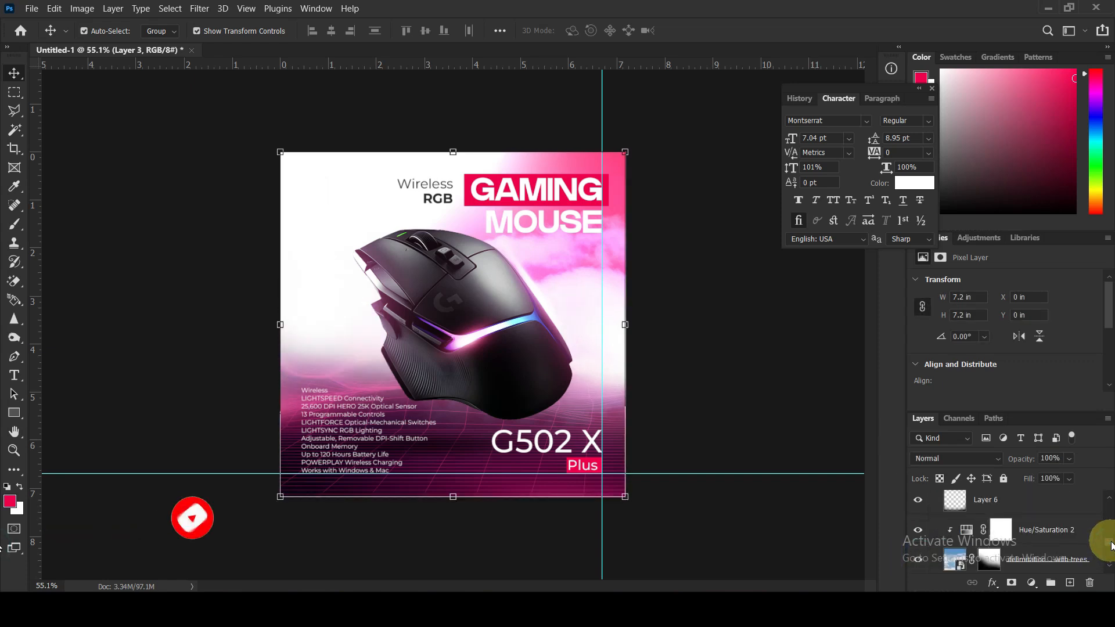
scroll(1110, 546, down, 5)
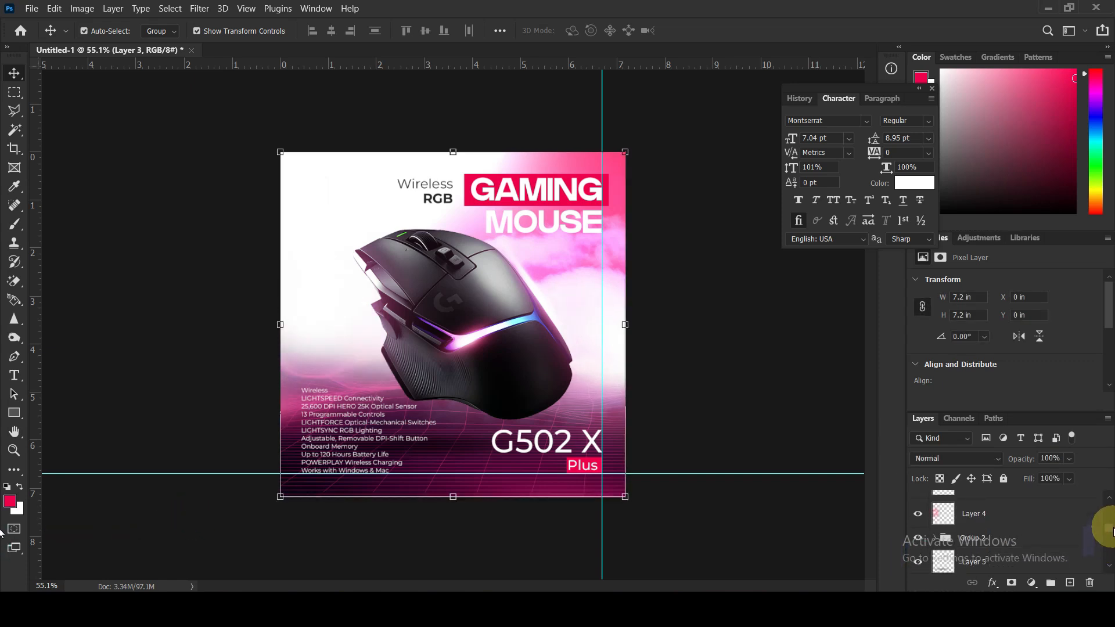
click(994, 507)
click(1019, 460)
drag(1014, 463, 995, 461)
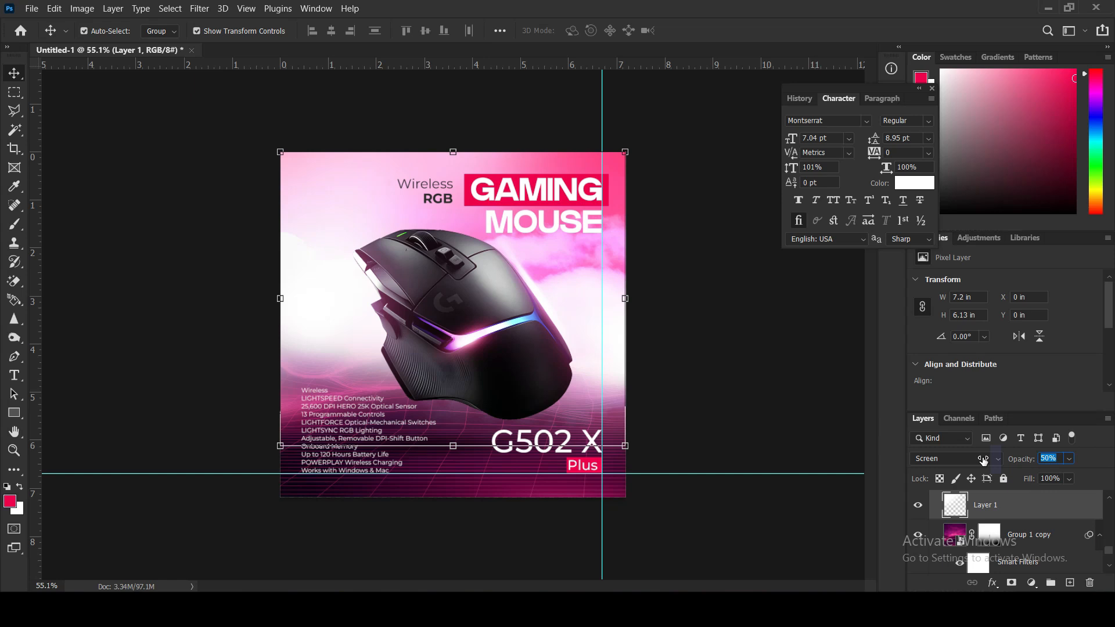
drag(983, 461, 1013, 459)
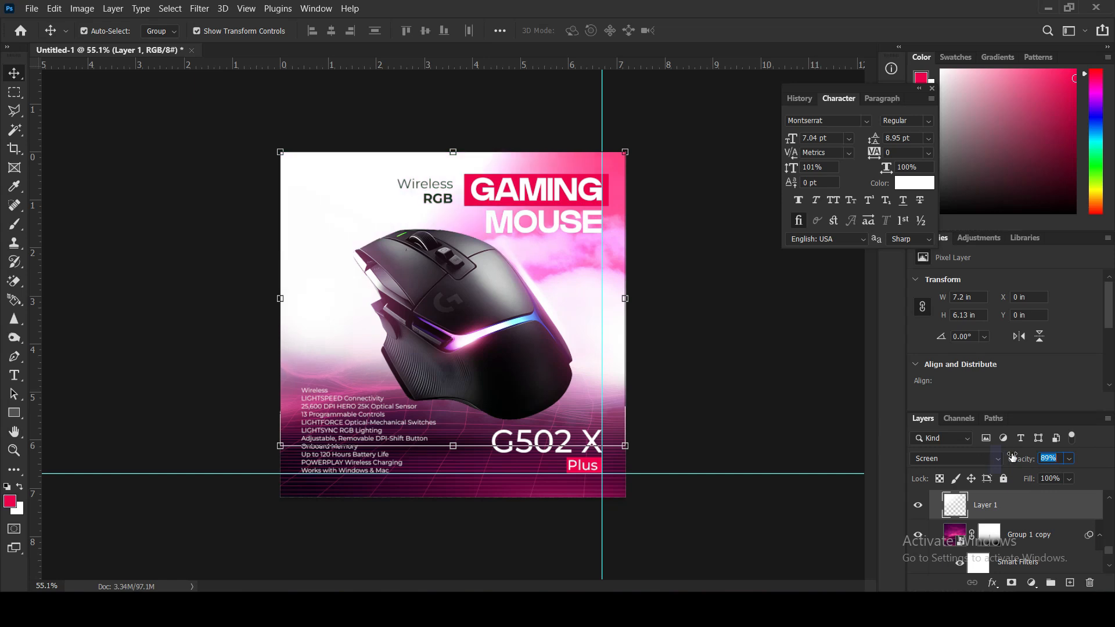
Add a layer mask to Layer 1 and paint black with a 700 px brush over the canvas's upper-left corner and top edge
click(1011, 583)
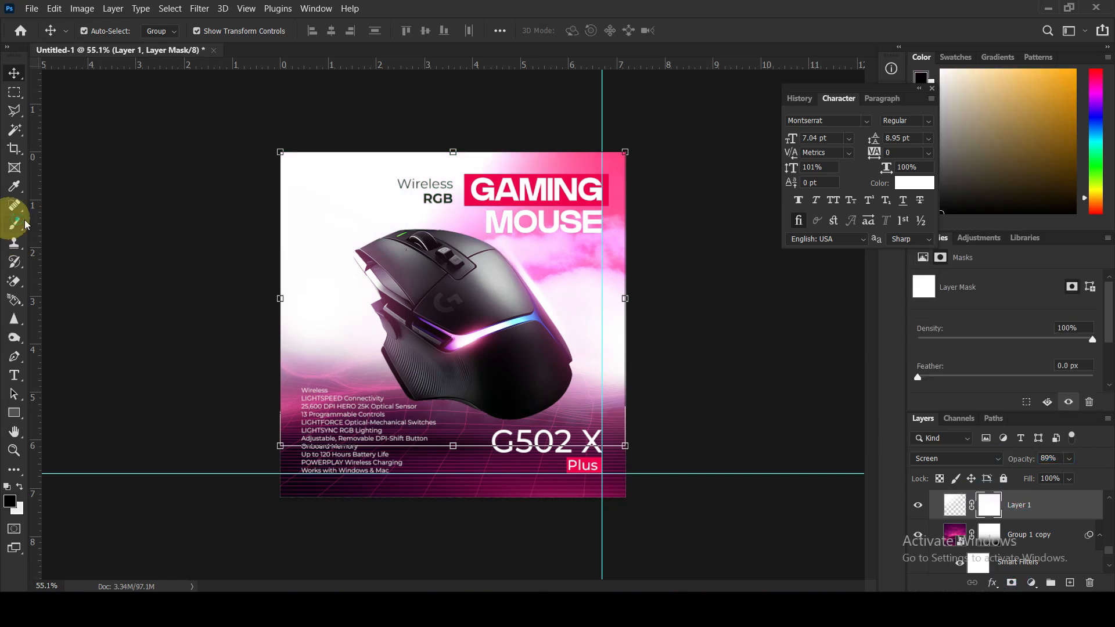
click(14, 224)
mouse_move(277, 144)
mouse_down()
mouse_move(288, 203)
mouse_move(242, 257)
mouse_up()
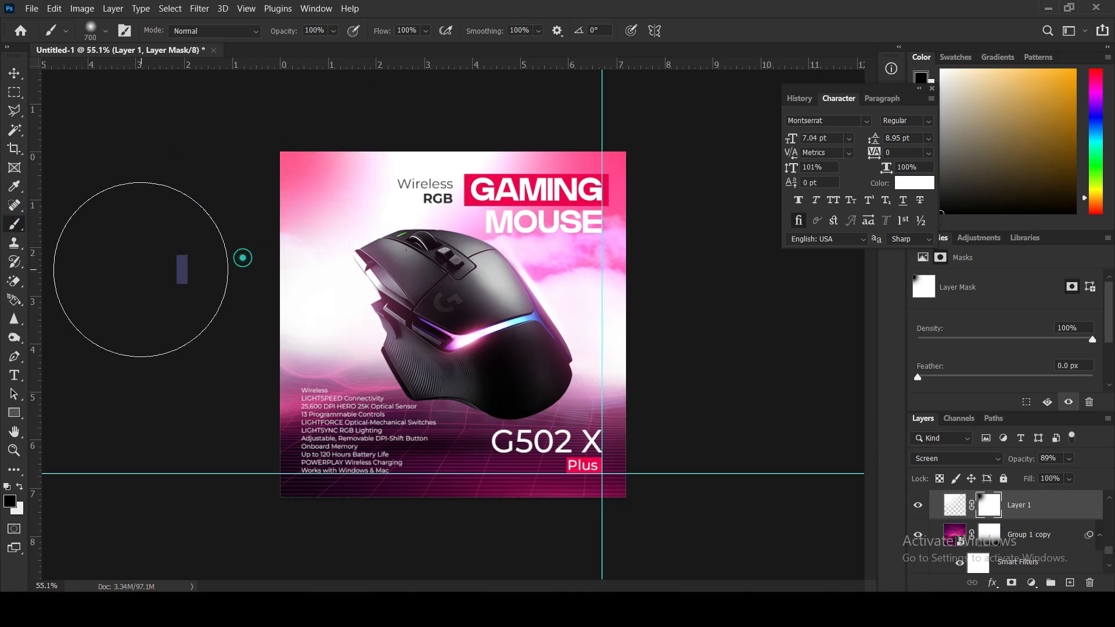
drag(345, 126, 375, 123)
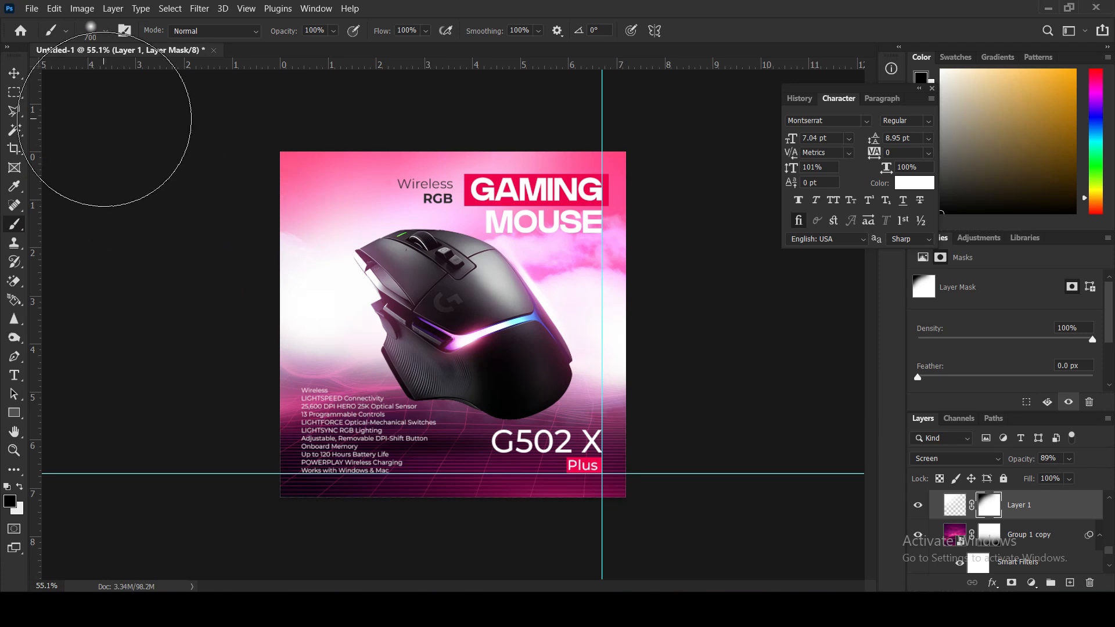
Refine Layer 1's mask with white and black strokes, restoring glow near the "Wireless RGB" text and fading the left and top edges
key(x)
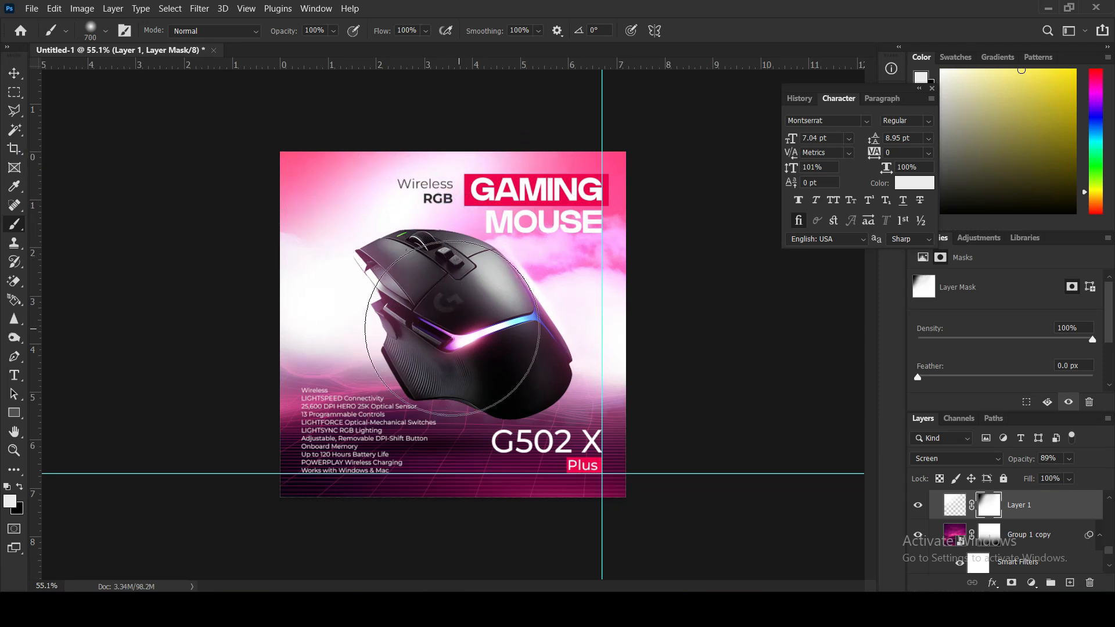
key(x)
double_click(266, 274)
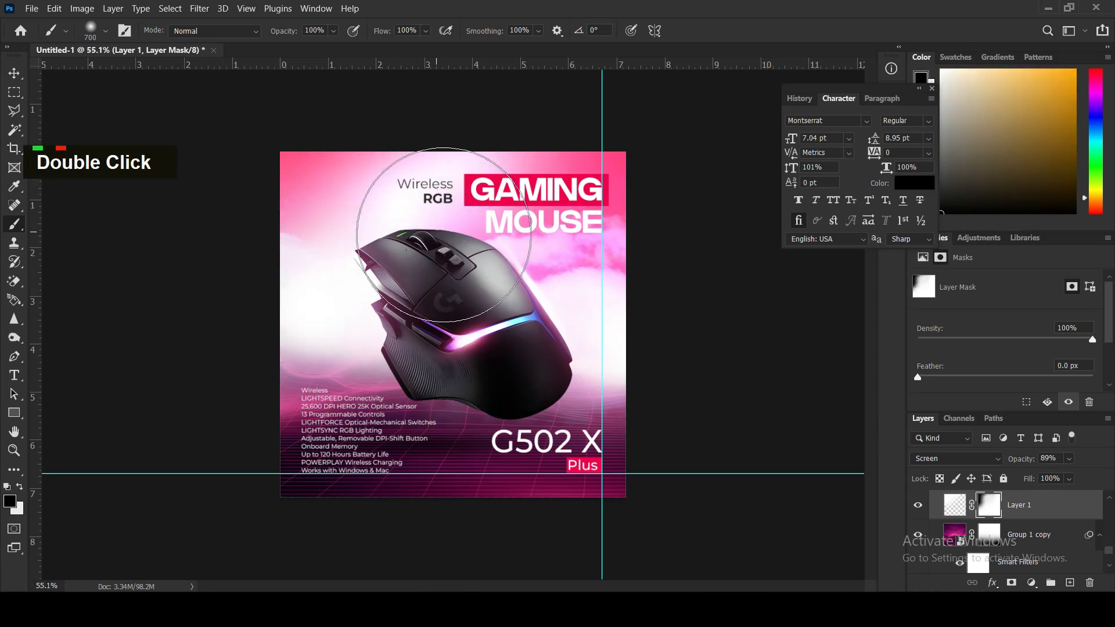
key(x)
key(x)
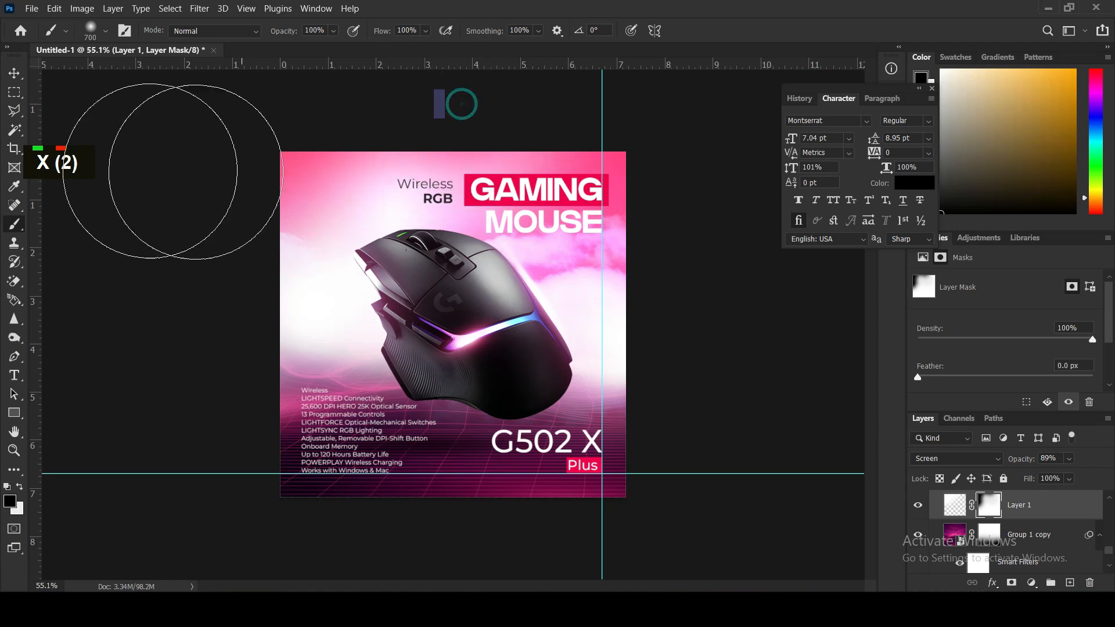
key(v)
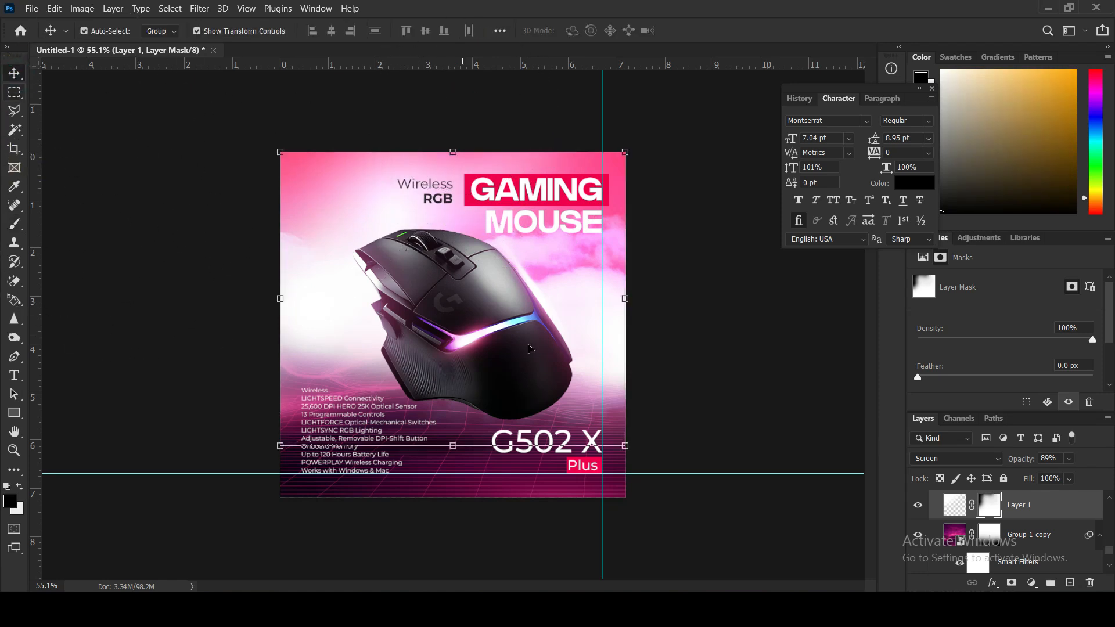
Deselect the layer and remove both the vertical and horizontal guides
click(747, 337)
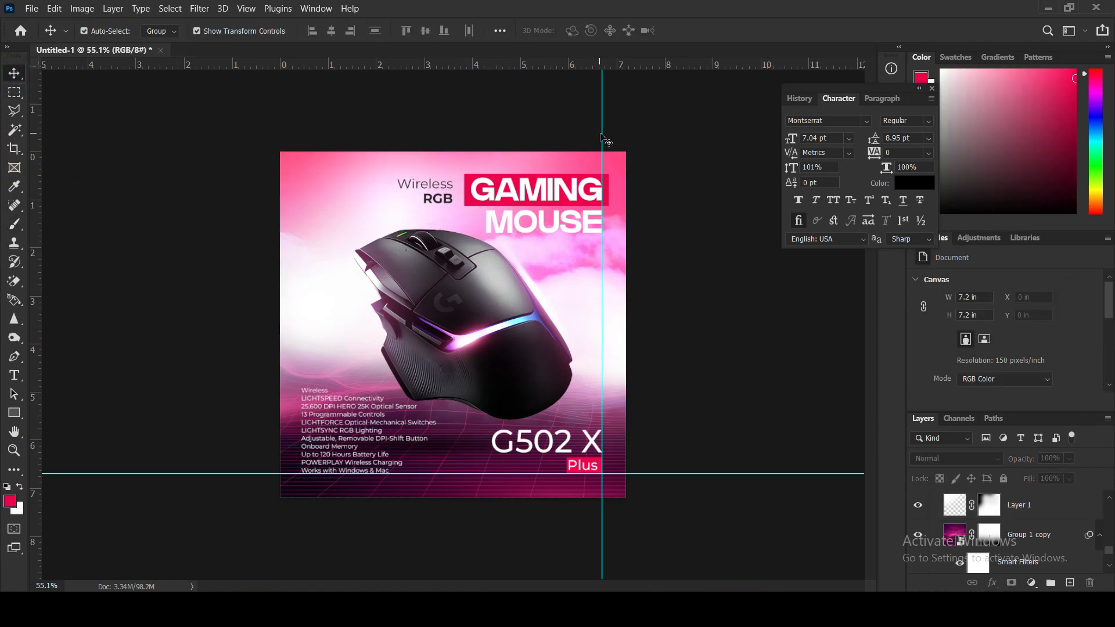
drag(601, 130, 50, 219)
drag(715, 475, 548, 70)
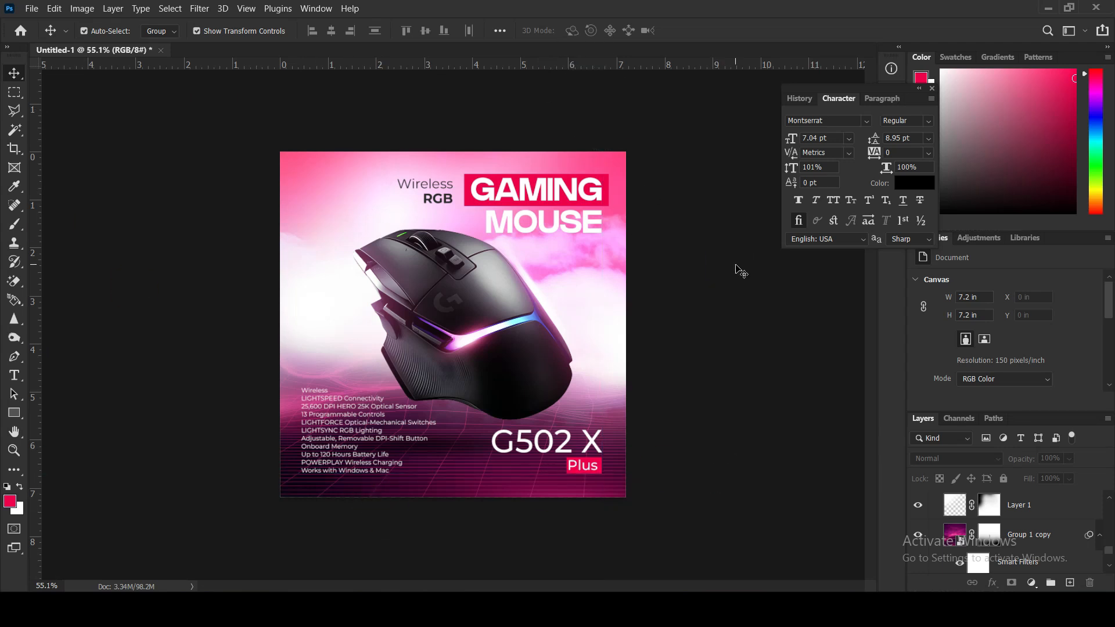
Select and collapse the bg layer group
click(589, 502)
click(1109, 565)
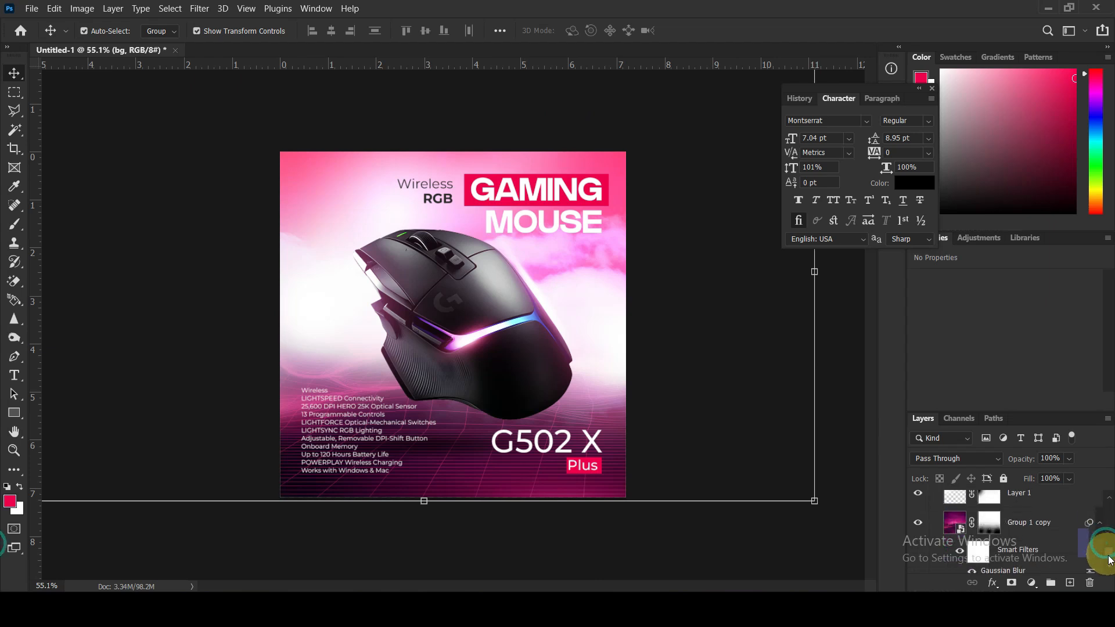
drag(1109, 565, 1103, 530)
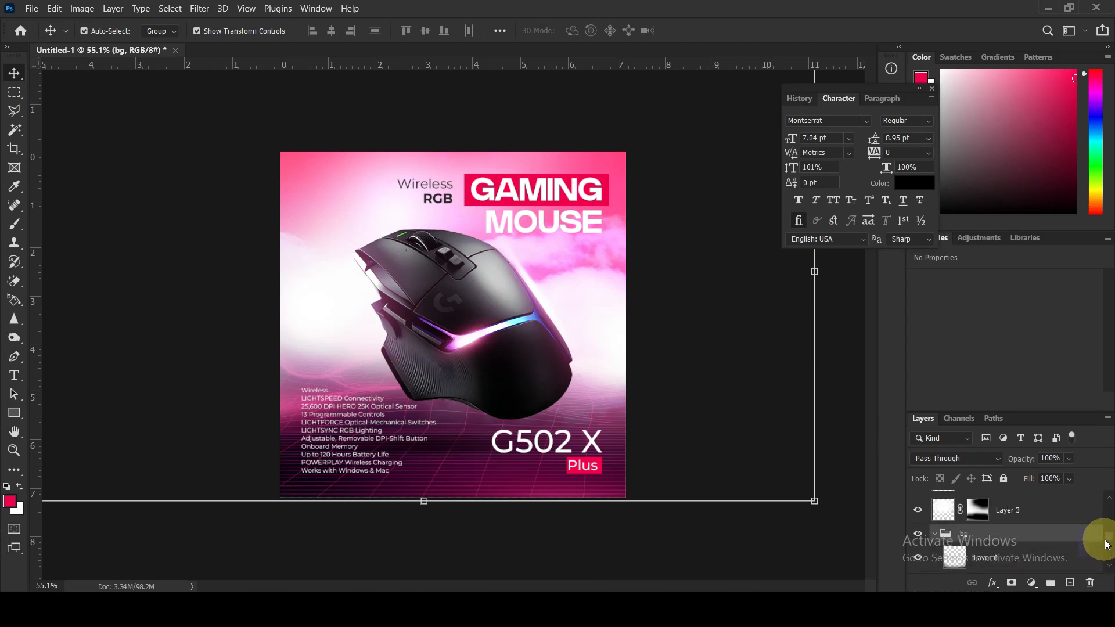
double_click(935, 536)
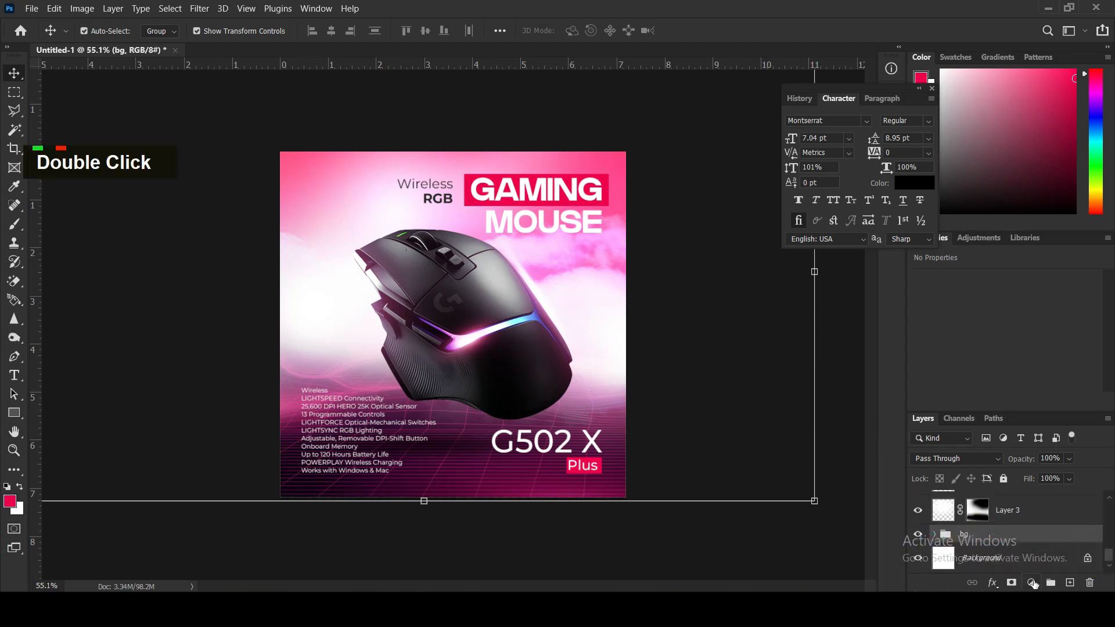
Add a Color Balance adjustment clipped to the bg group, with midtones Cyan–Red at +44
click(1032, 582)
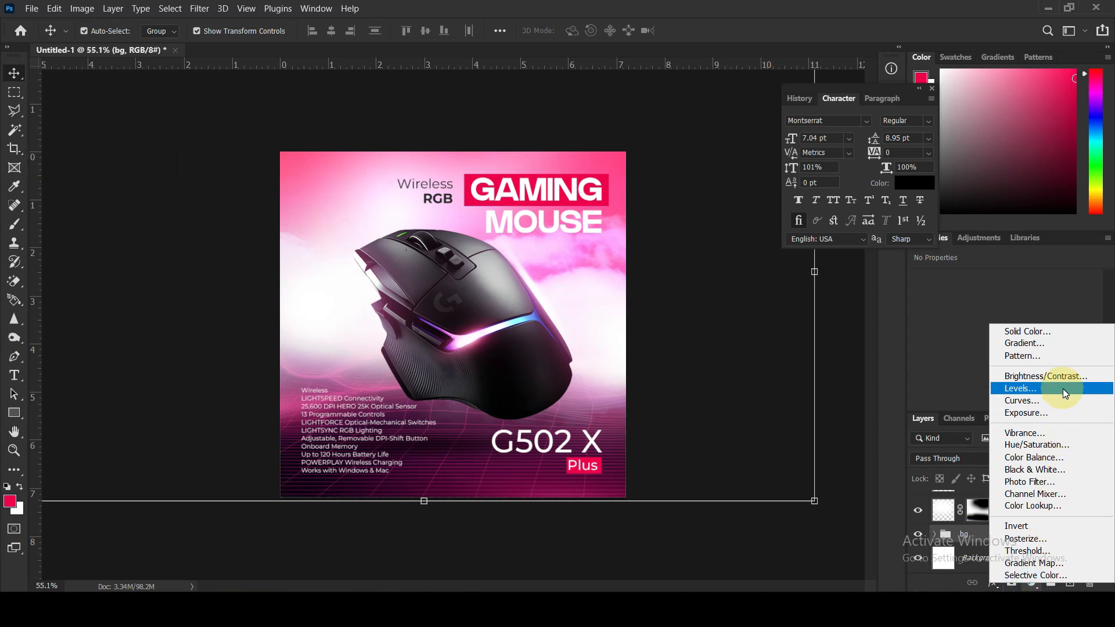
click(1053, 459)
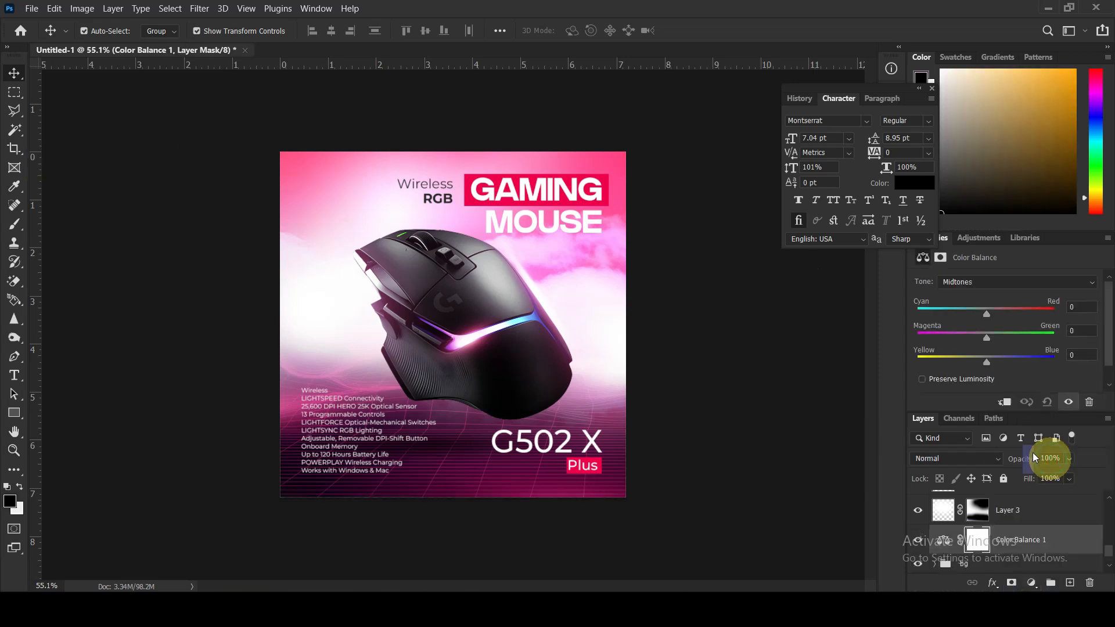
click(1007, 403)
drag(986, 314, 1018, 316)
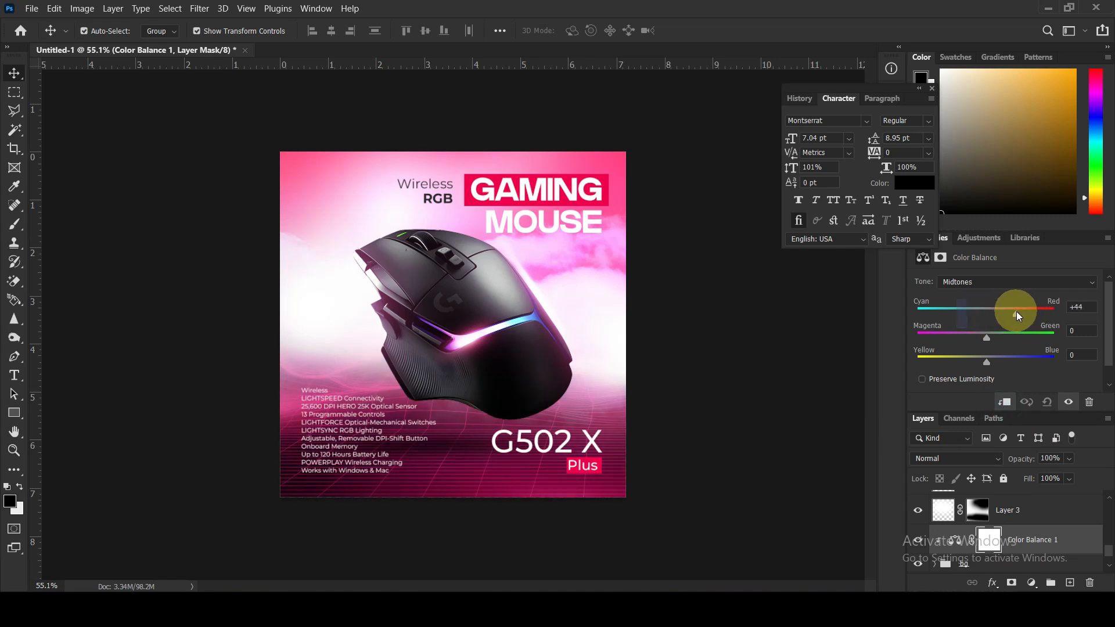
click(797, 418)
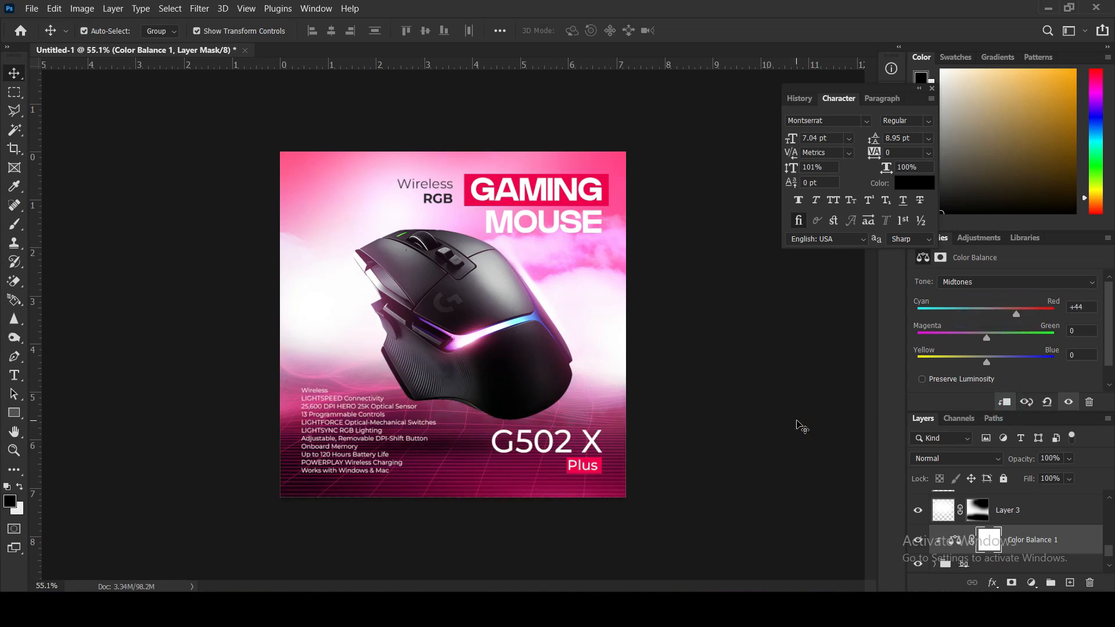